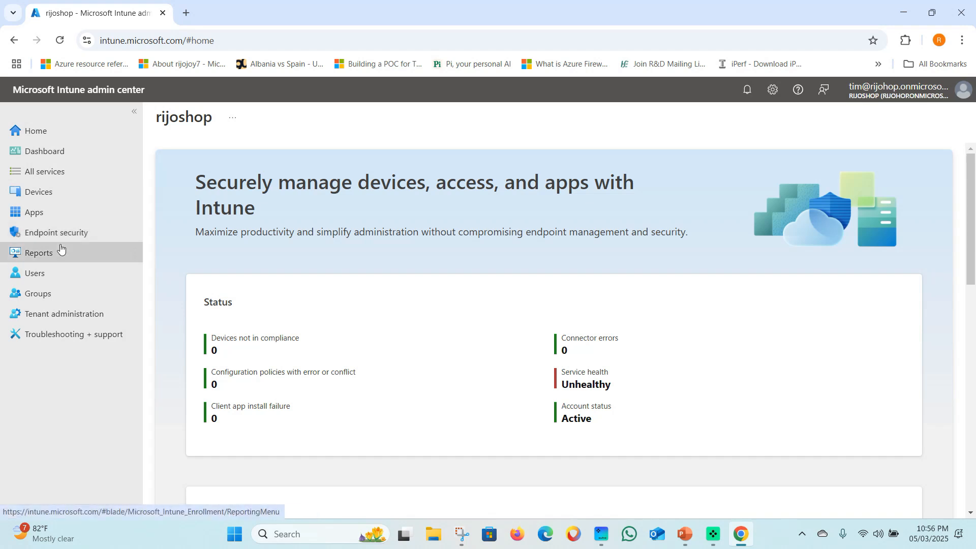
Open the attack surface reduction policies list under Endpoint security
{"action": "left_click", "coordinate": [72, 239]}
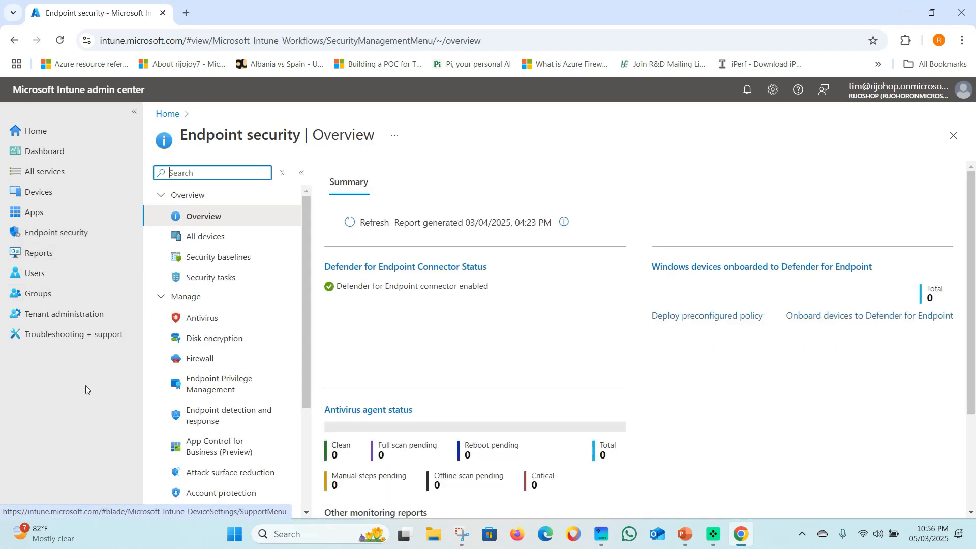
{"action": "scroll", "coordinate": [258, 292], "scroll_direction": "down", "scroll_amount": 1}
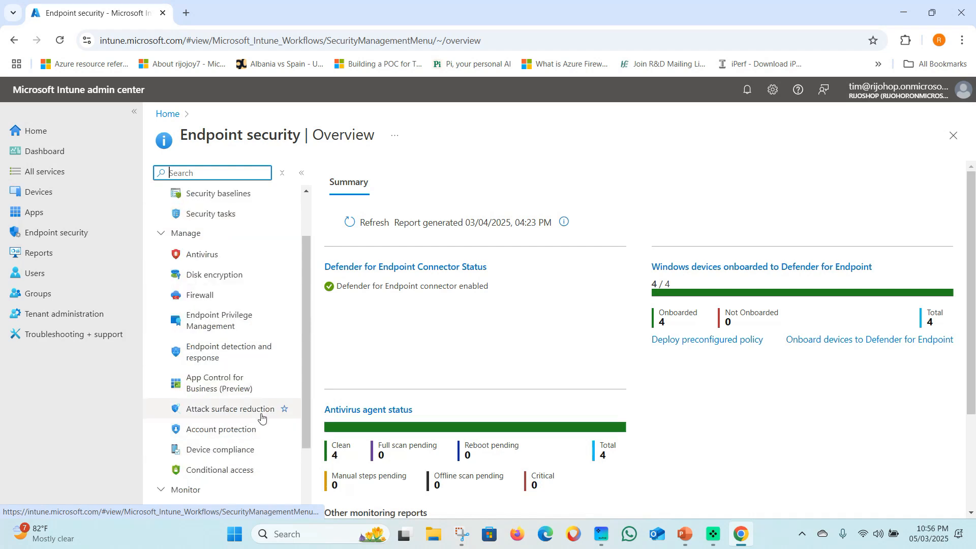
{"action": "left_click", "coordinate": [246, 408]}
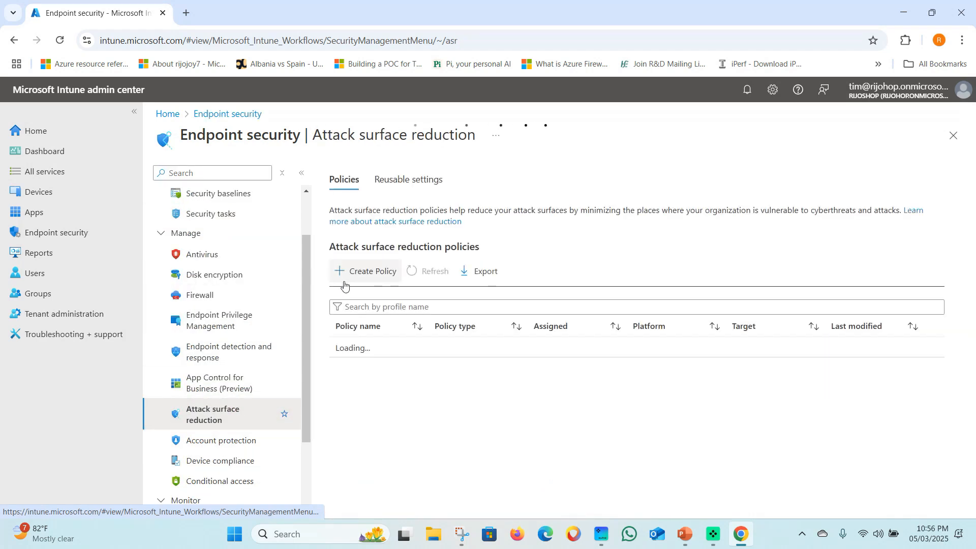
{"action": "left_click", "coordinate": [415, 180]}
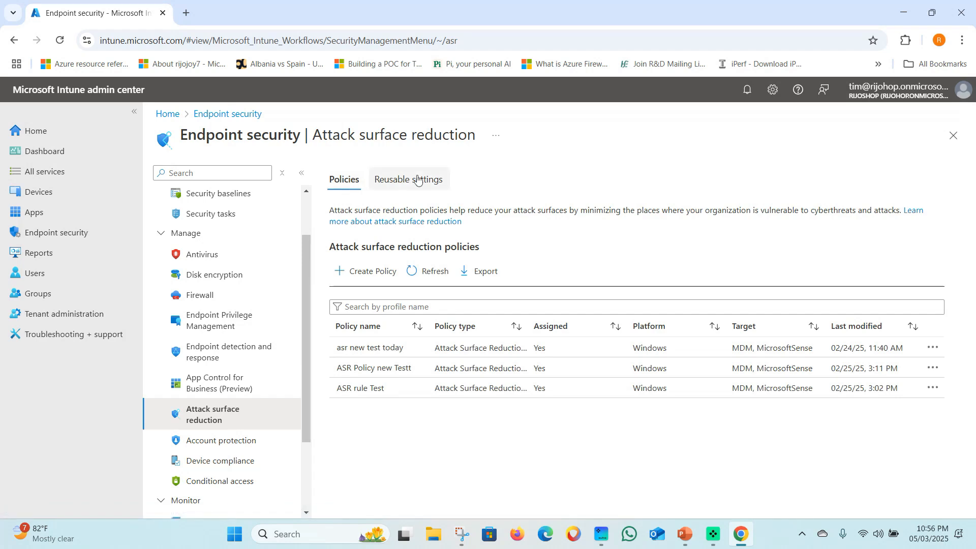
{"action": "left_click", "coordinate": [342, 180]}
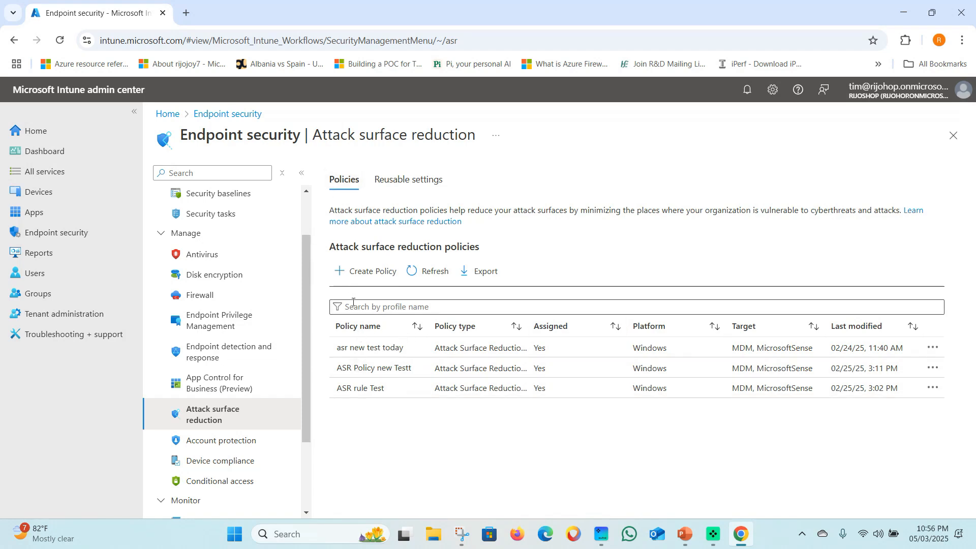
Start creating a new policy for the Windows platform with the Device Control profile
{"action": "left_click", "coordinate": [361, 278]}
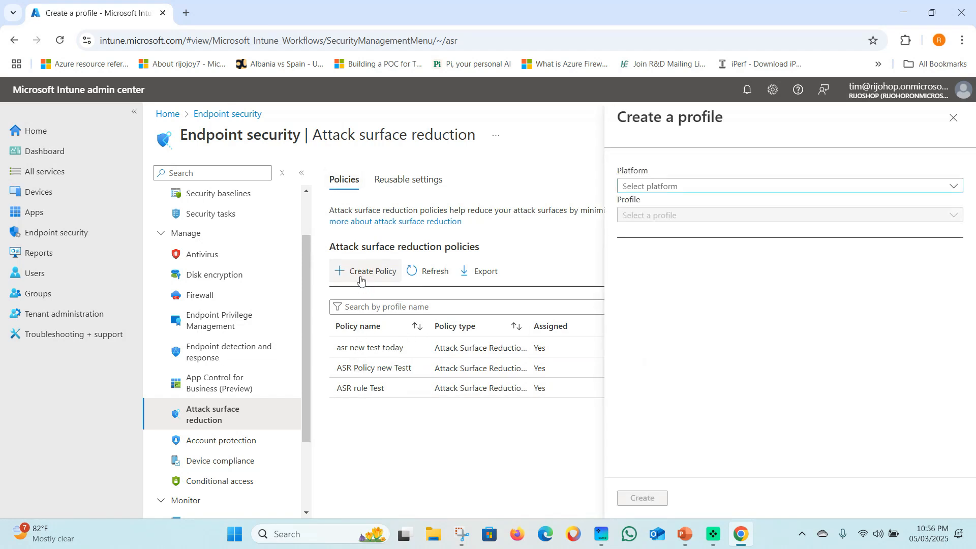
{"action": "left_click", "coordinate": [630, 186]}
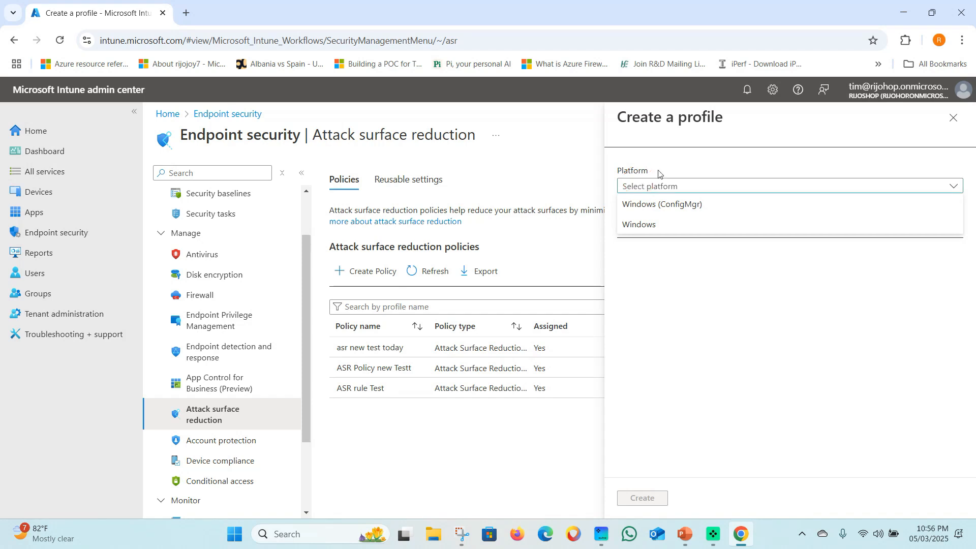
{"action": "left_click", "coordinate": [664, 225]}
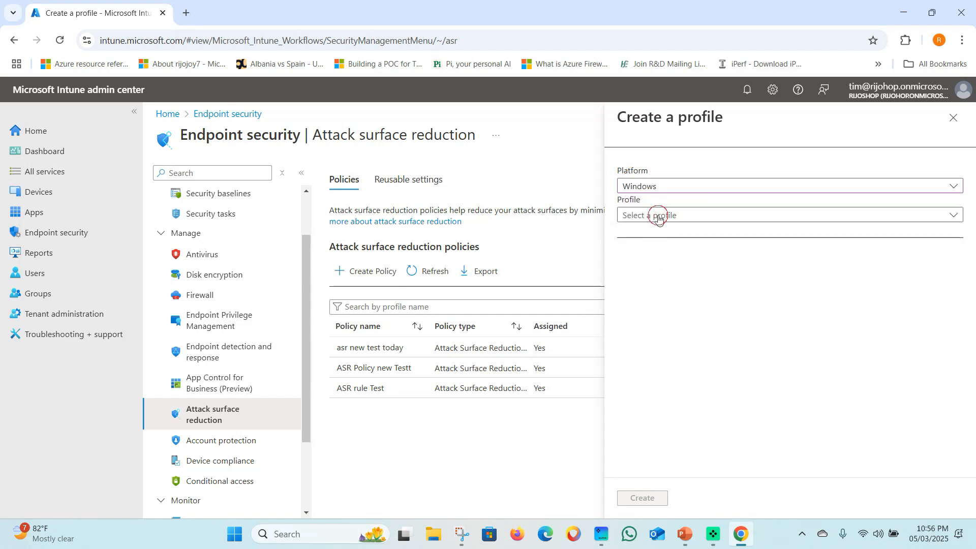
{"action": "left_click", "coordinate": [658, 216]}
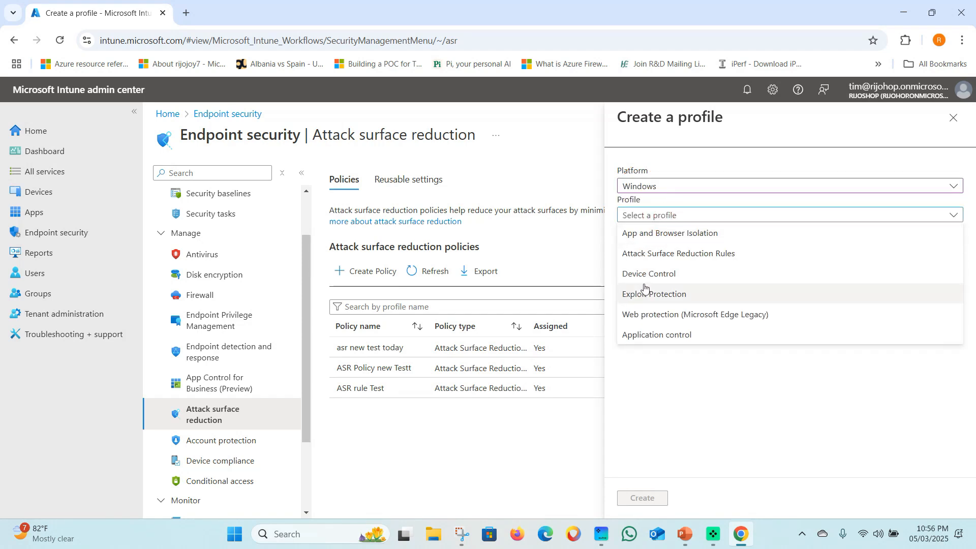
{"action": "left_click", "coordinate": [645, 277]}
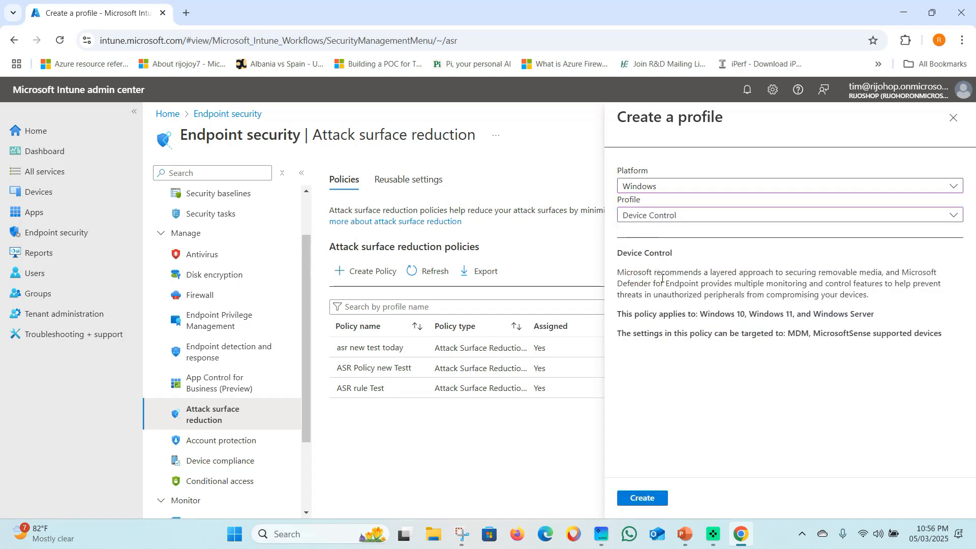
{"action": "left_click_drag", "start_coordinate": [617, 253], "coordinate": [682, 258]}
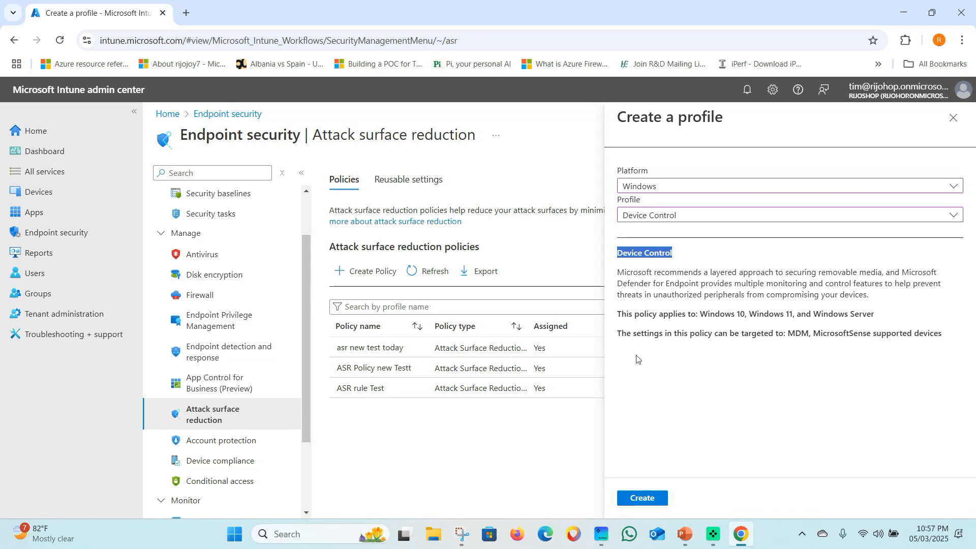
{"action": "left_click", "coordinate": [643, 498]}
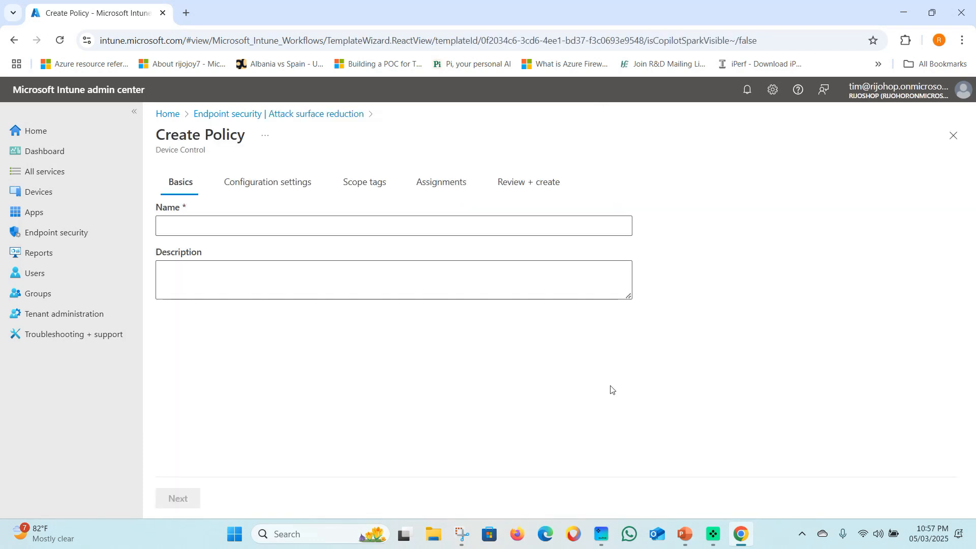
Enter "Denay USB acces all device today" as the policy's name and description, and proceed to the configuration settings
{"action": "left_click", "coordinate": [216, 232]}
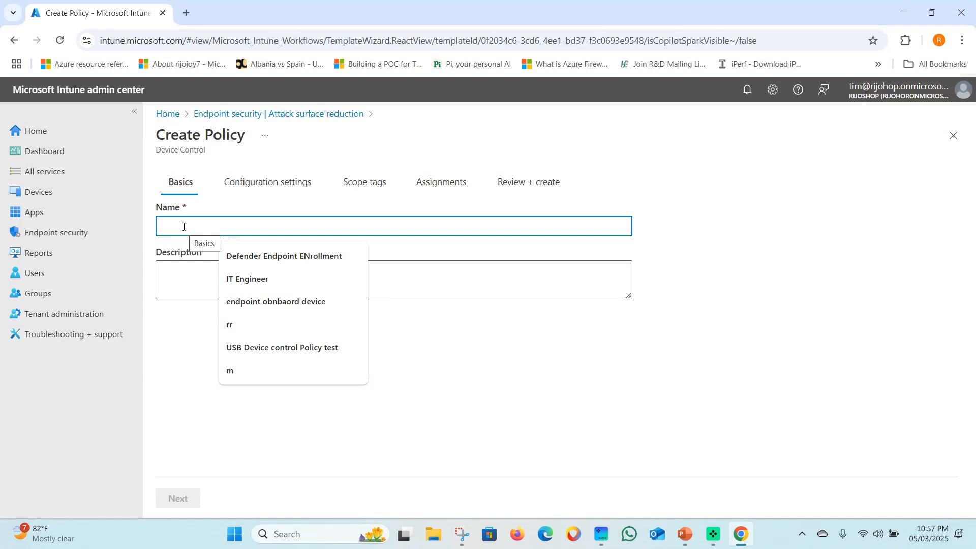
{"action": "left_click", "coordinate": [166, 337]}
{"action": "left_click", "coordinate": [175, 226]}
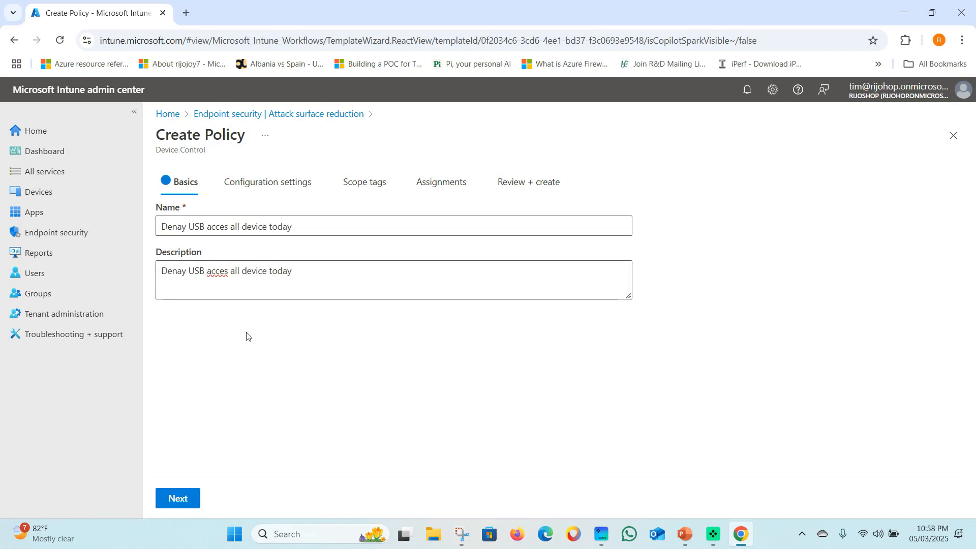
{"action": "left_click", "coordinate": [176, 501]}
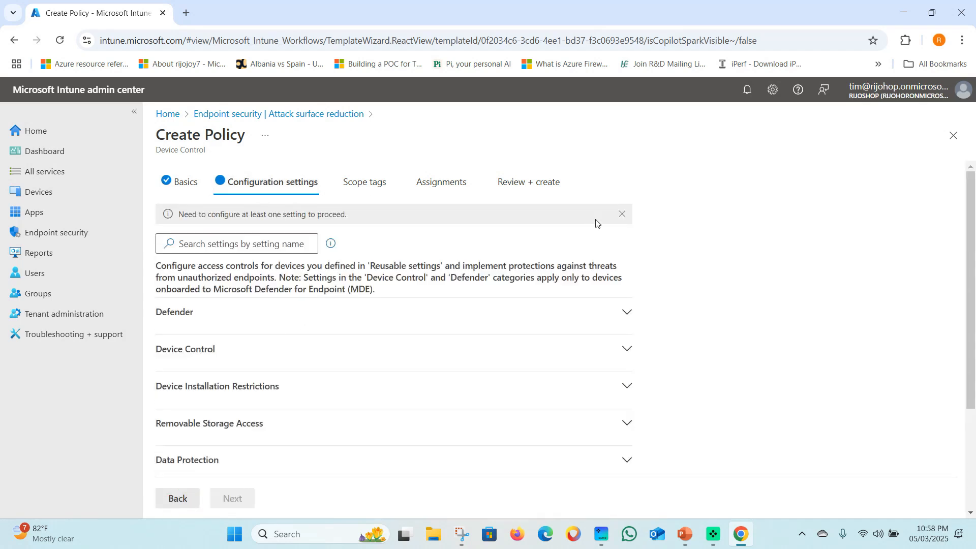
Dismiss the settings notice and set Device Control Enabled in the Defender section to "Device Control is enabled"
{"action": "left_click", "coordinate": [621, 215]}
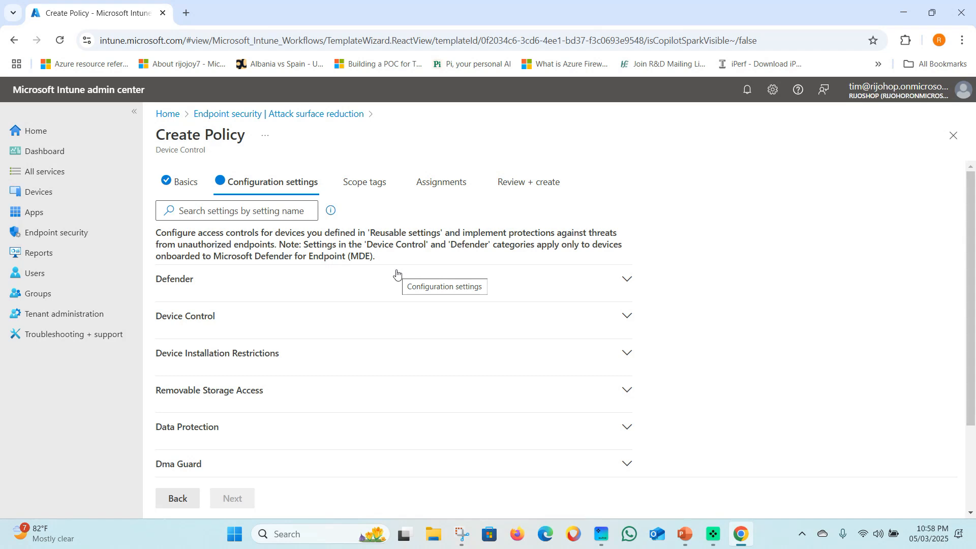
{"action": "left_click", "coordinate": [274, 279]}
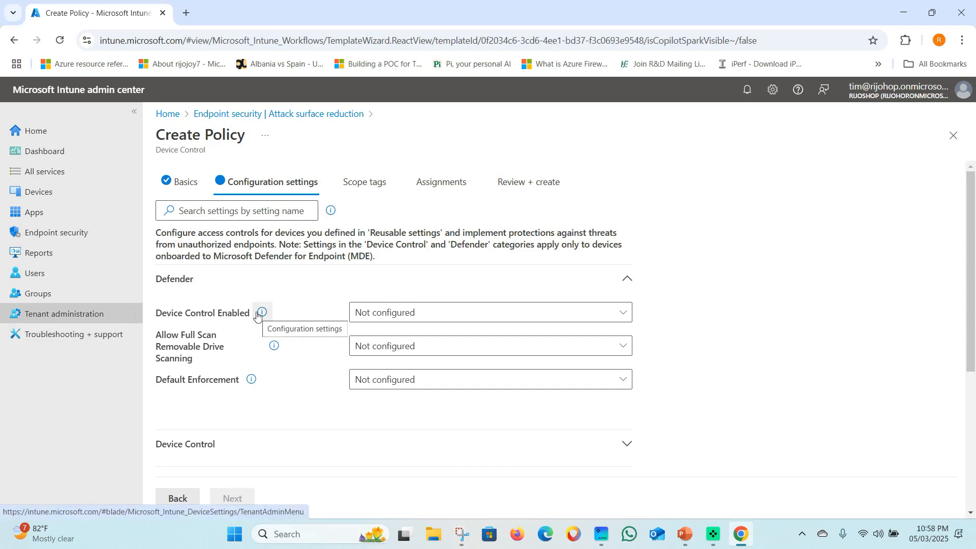
{"action": "left_click", "coordinate": [425, 308]}
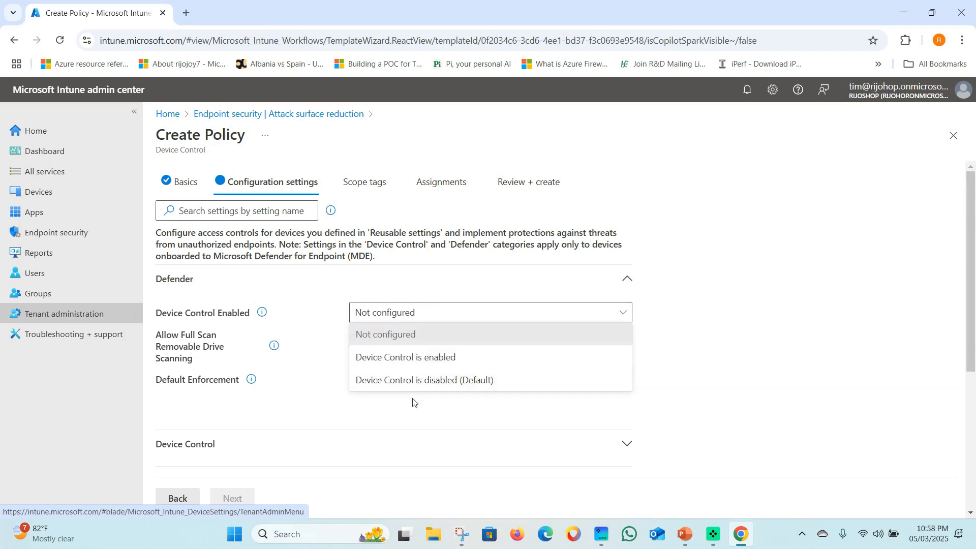
{"action": "left_click", "coordinate": [387, 359]}
{"action": "left_click", "coordinate": [266, 408]}
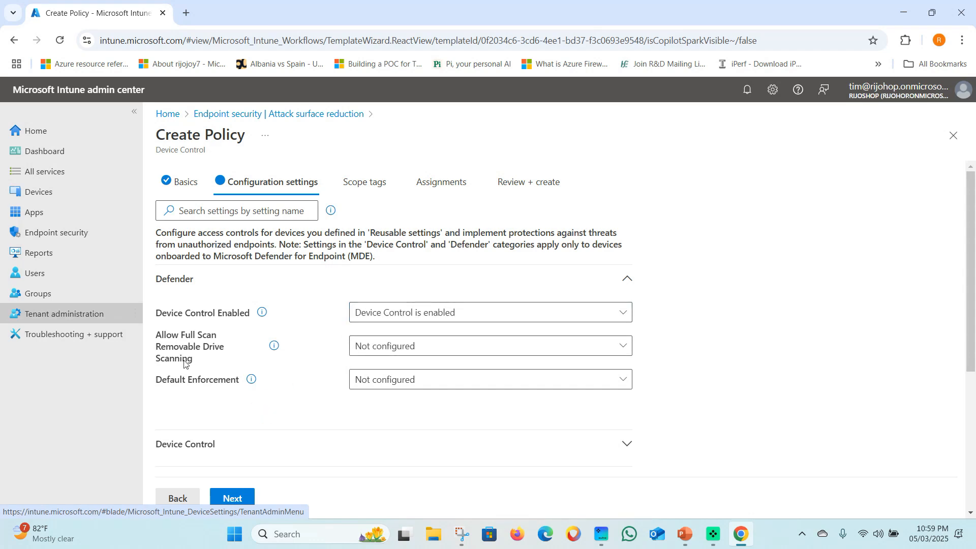
Set Allow Full Scan Removable Drive Scanning to "Allowed. Scans removable drives."
{"action": "left_click", "coordinate": [356, 347]}
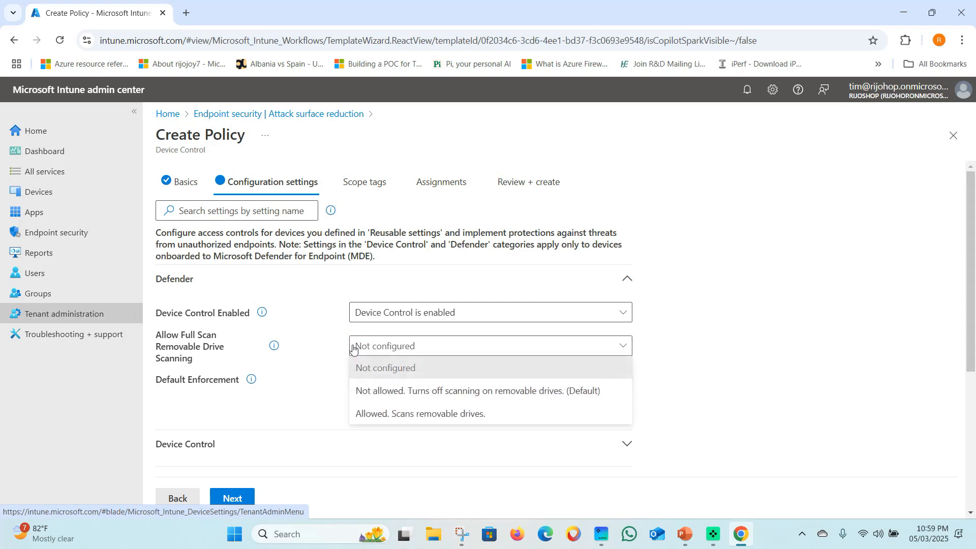
{"action": "left_click", "coordinate": [392, 415]}
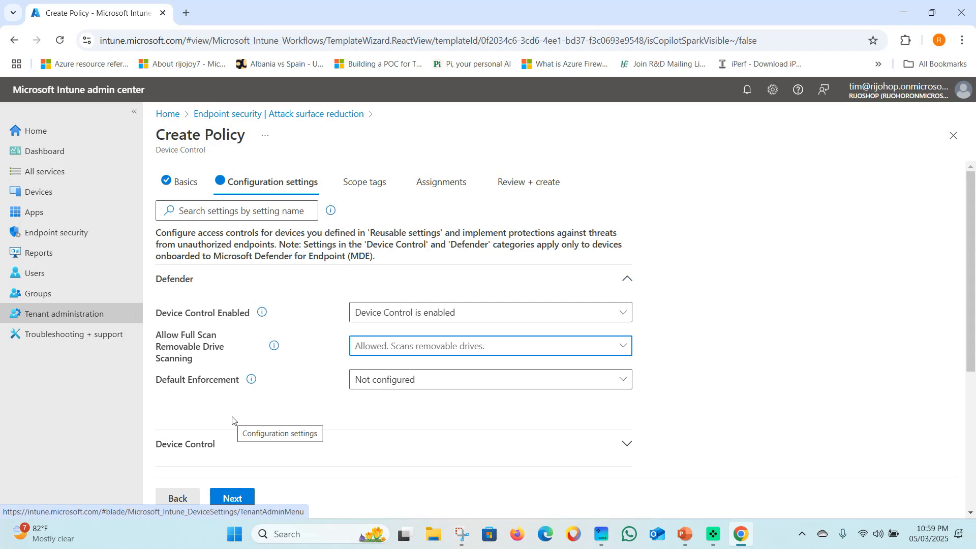
{"action": "left_click", "coordinate": [181, 398]}
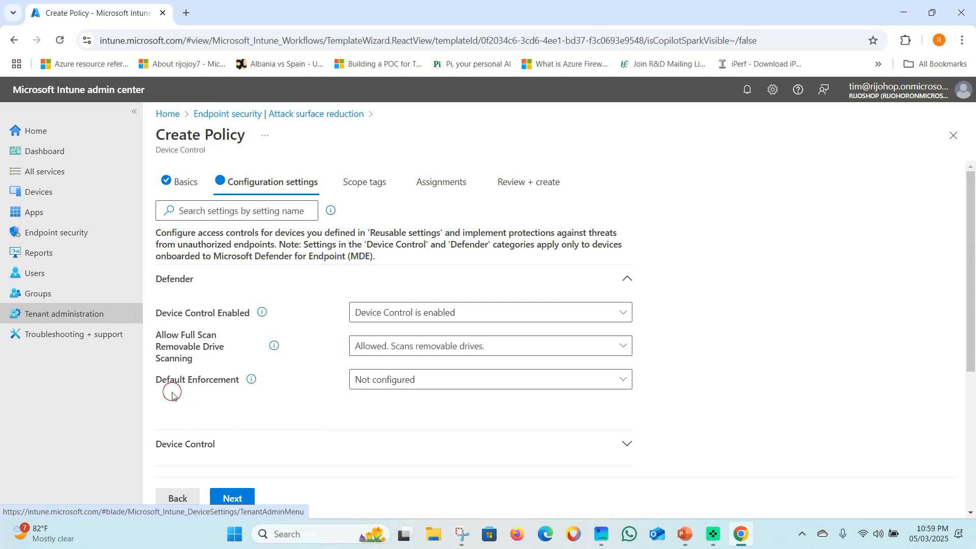
Check the explanation of Default Enforcement and set it to Default Deny Enforcement
{"action": "left_click", "coordinate": [249, 385]}
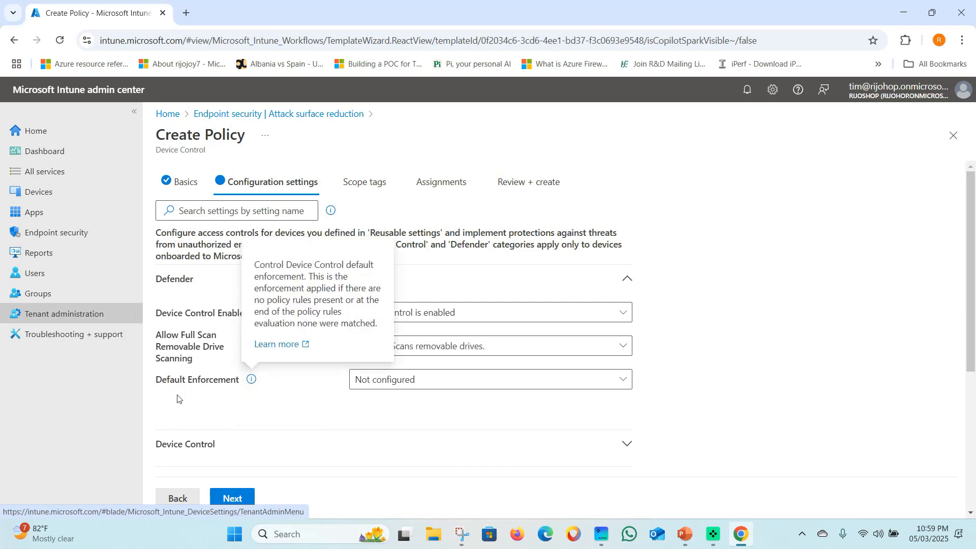
{"action": "left_click_drag", "start_coordinate": [153, 384], "coordinate": [243, 383]}
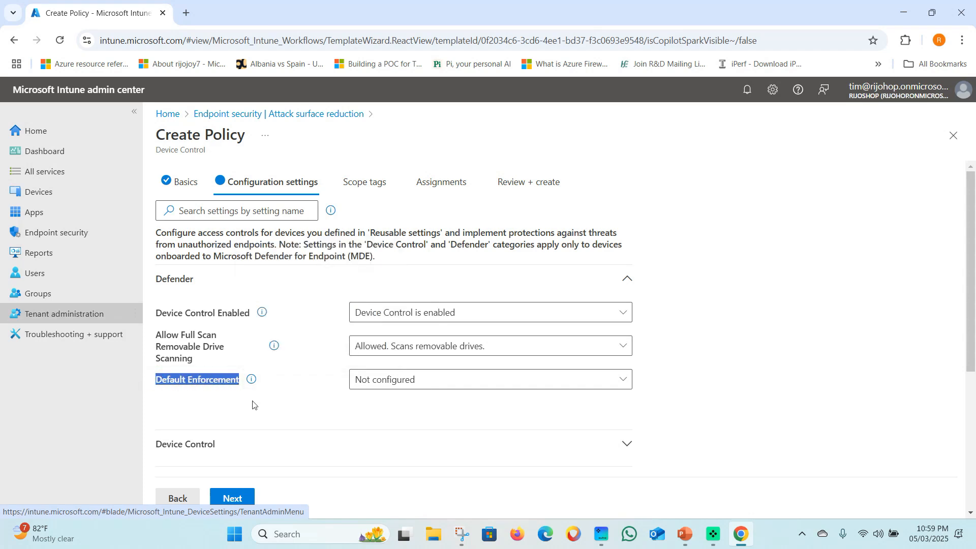
{"action": "left_click", "coordinate": [252, 388]}
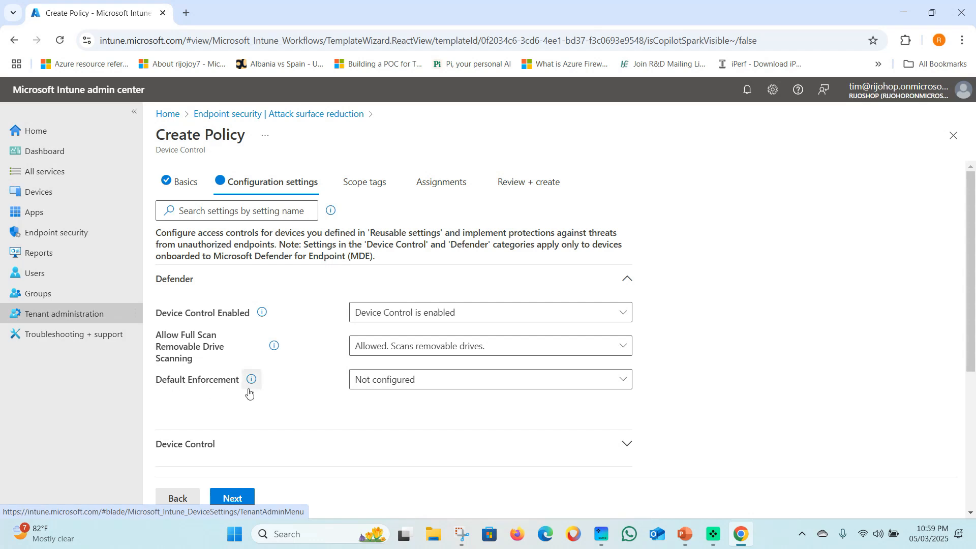
{"action": "mouse_move", "coordinate": [248, 387]}
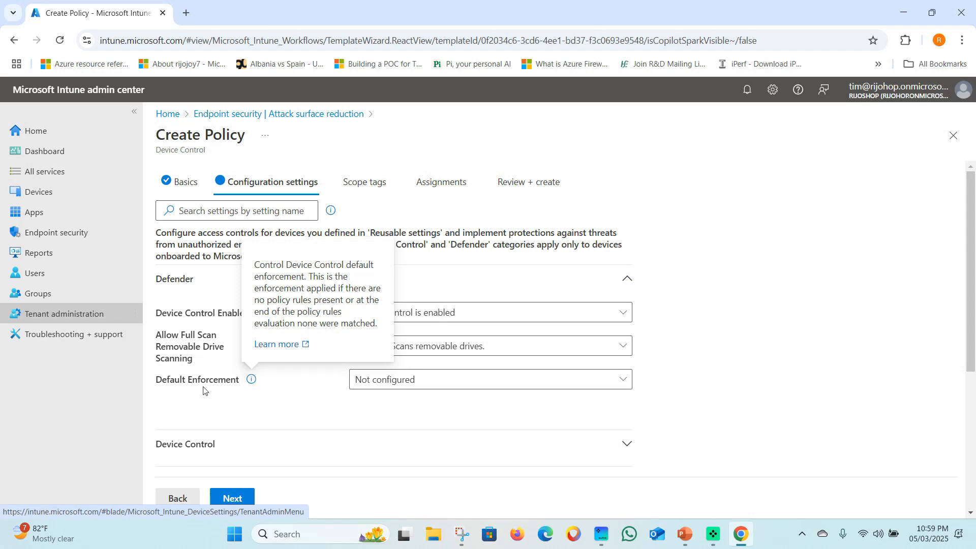
{"action": "left_click", "coordinate": [330, 409]}
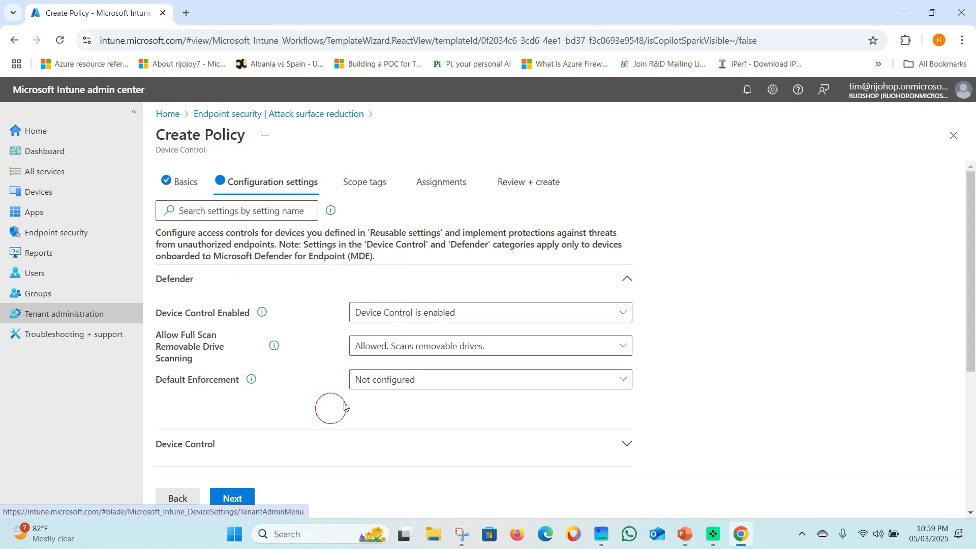
{"action": "left_click", "coordinate": [390, 385]}
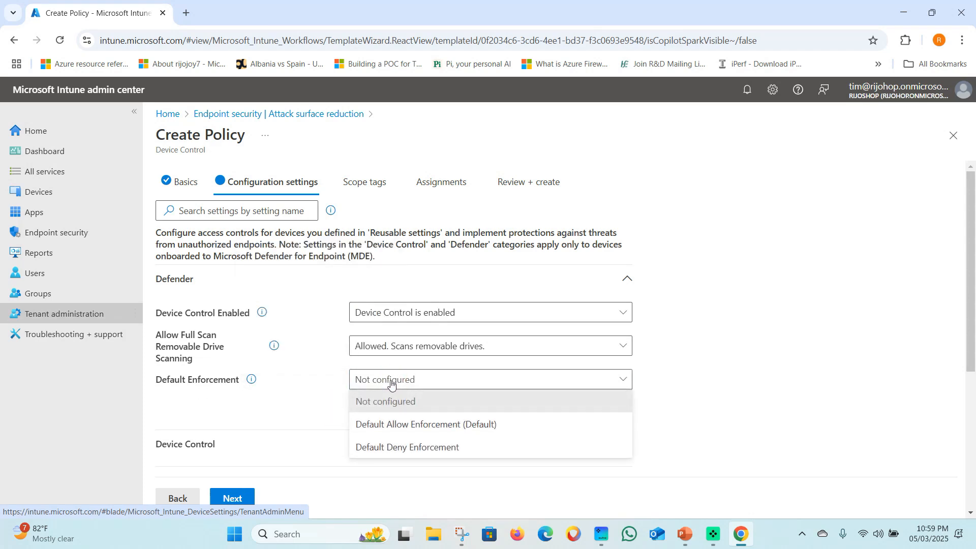
{"action": "left_click", "coordinate": [377, 453]}
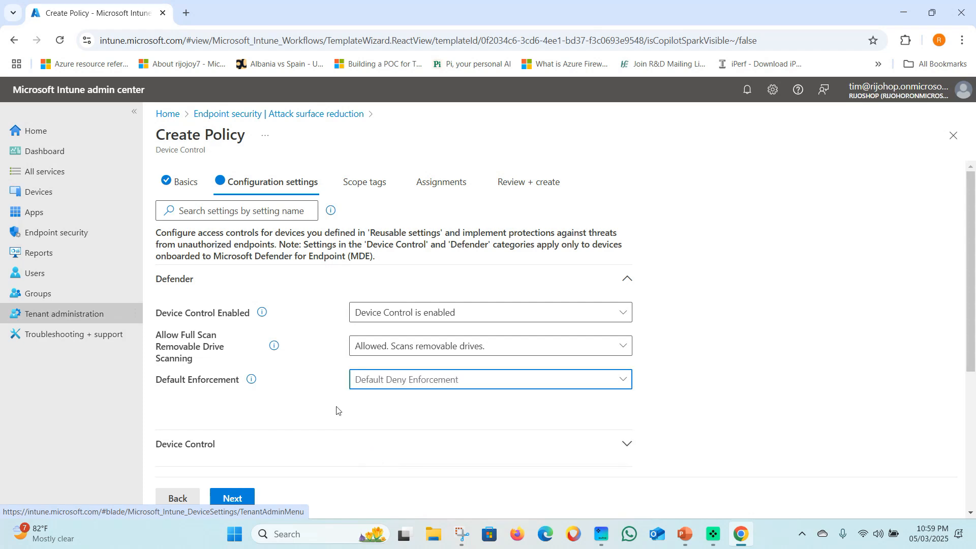
Keep the Default scope tag, leave the policy without assigned groups, and save it
{"action": "scroll", "coordinate": [336, 335], "scroll_direction": "down", "scroll_amount": 5}
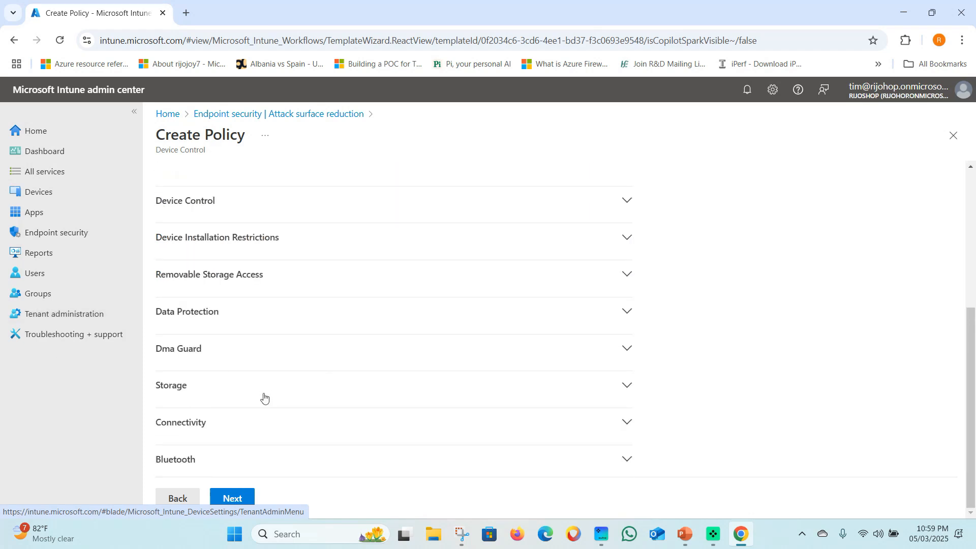
{"action": "scroll", "coordinate": [204, 334], "scroll_direction": "up", "scroll_amount": 3}
{"action": "left_click", "coordinate": [233, 500]}
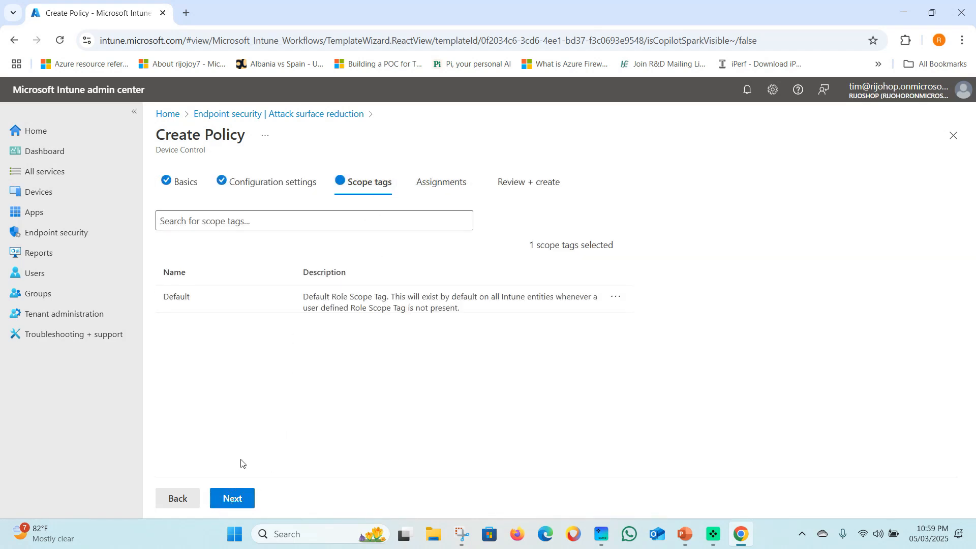
{"action": "left_click", "coordinate": [232, 498]}
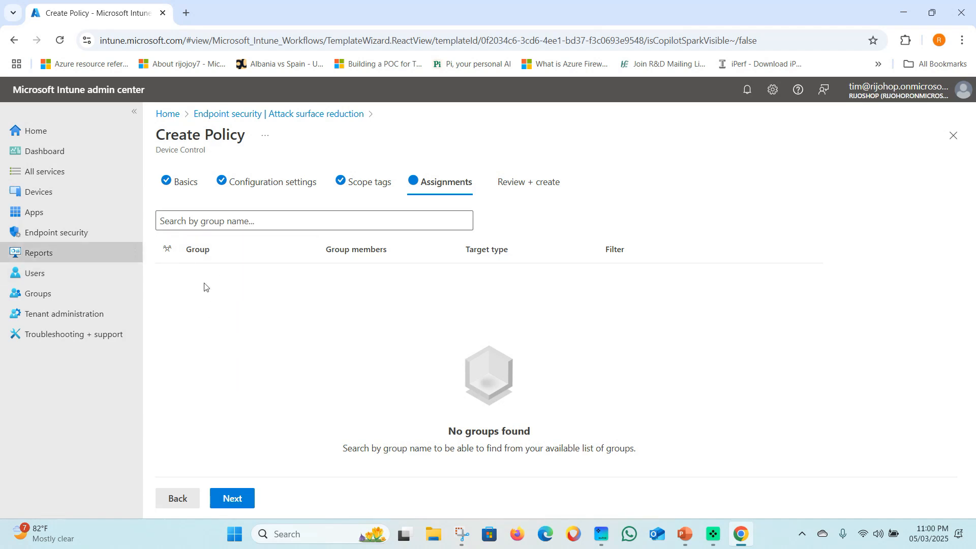
{"action": "left_click", "coordinate": [234, 498]}
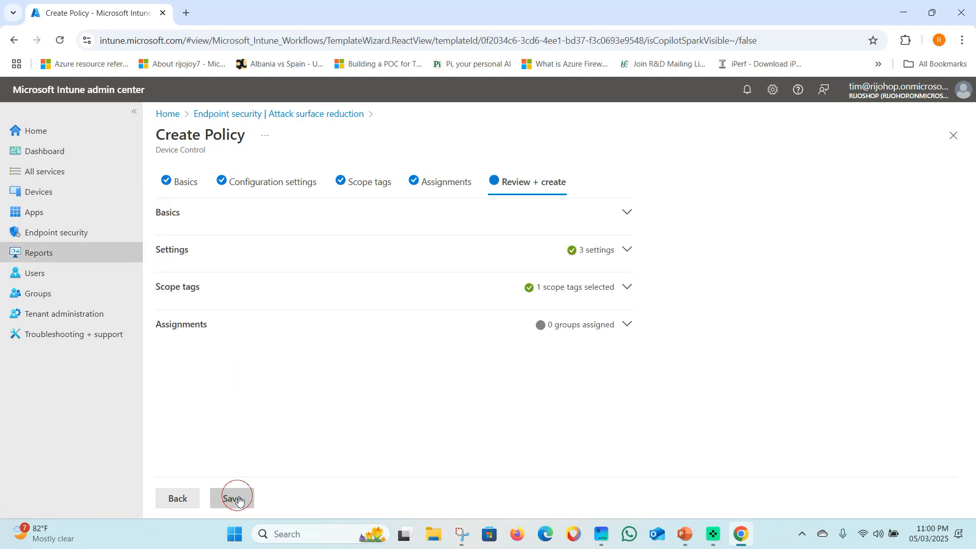
{"action": "left_click", "coordinate": [233, 501]}
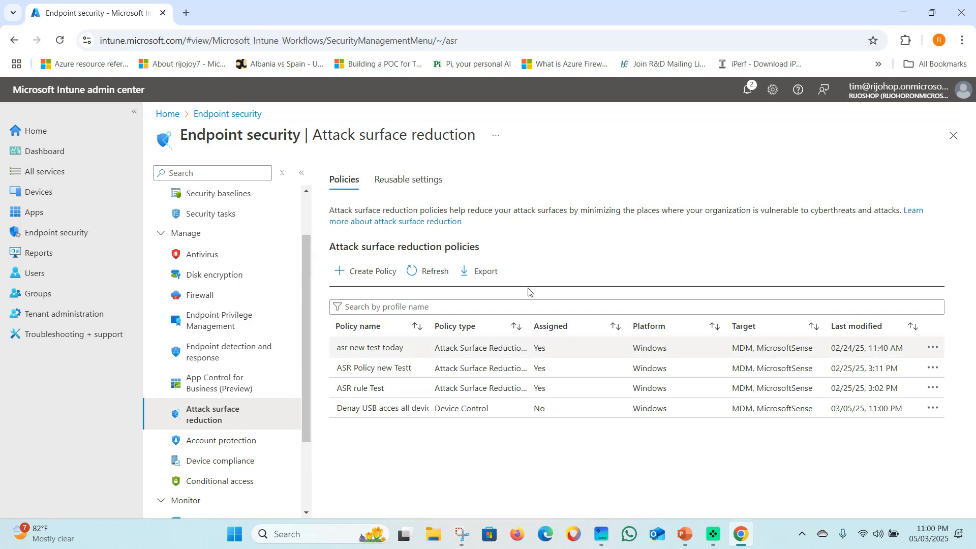
Open Groups in a separate browser tab and start creating a new group
{"action": "left_click", "coordinate": [39, 294]}
{"action": "right_click", "coordinate": [40, 294]}
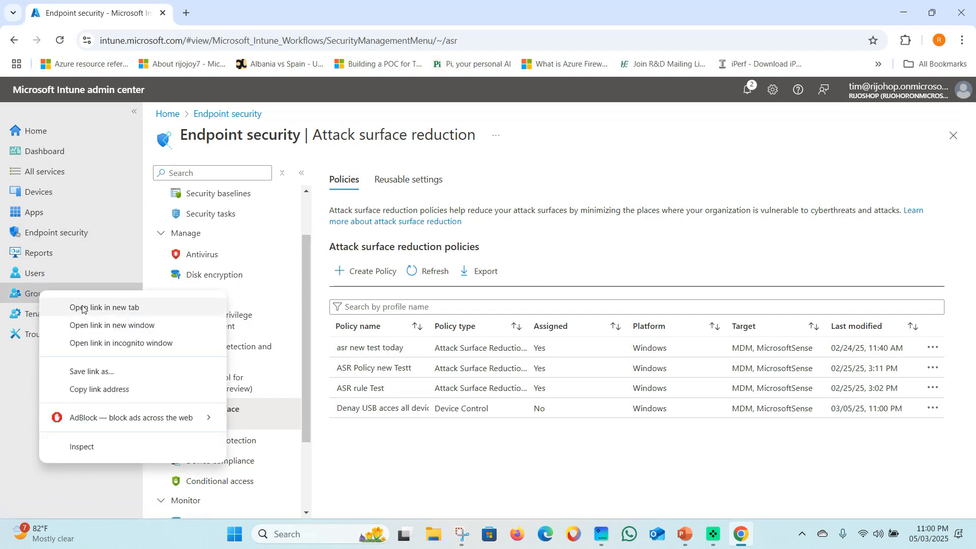
{"action": "left_click", "coordinate": [92, 307]}
{"action": "left_click", "coordinate": [239, 2]}
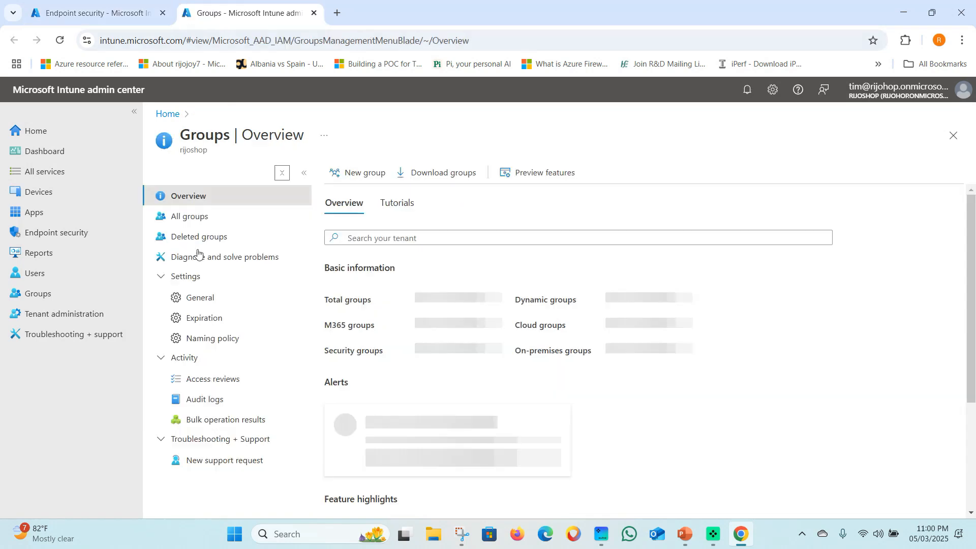
{"action": "left_click", "coordinate": [361, 173]}
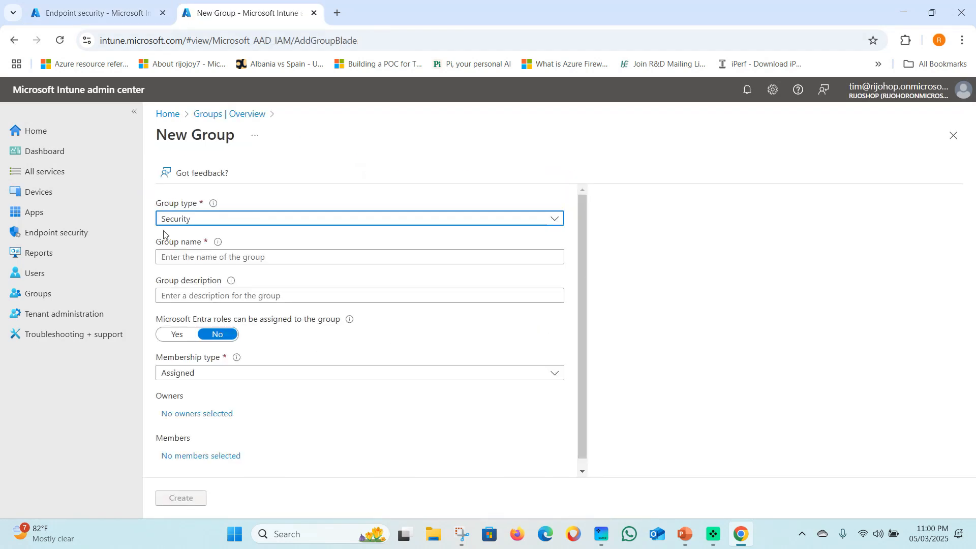
Name the new security group "Denay today Usb acces" and use the same text as its description
{"action": "left_click", "coordinate": [194, 258]}
{"action": "type", "text": "Denay today Usb acces"}
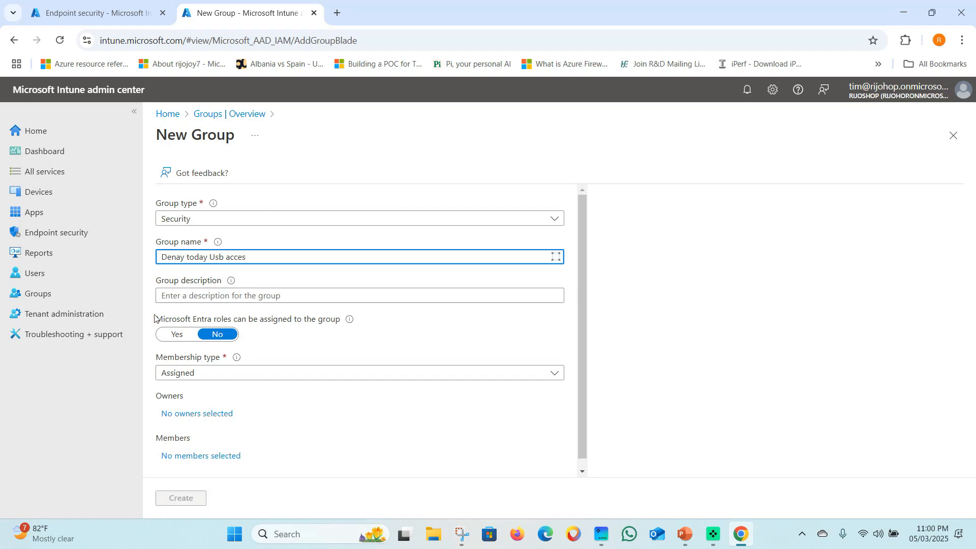
{"action": "left_click_drag", "start_coordinate": [269, 261], "coordinate": [103, 264]}
{"action": "key", "text": "ctrl+c"}
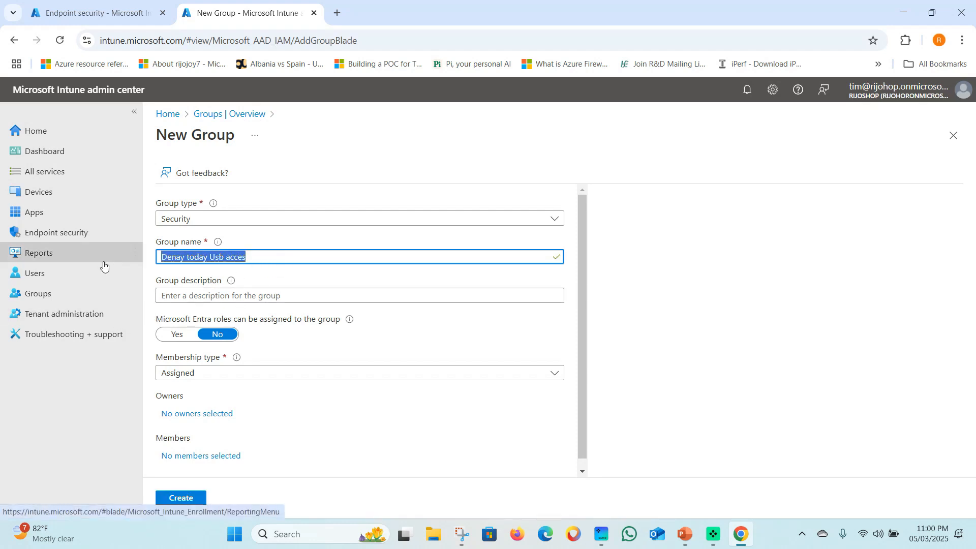
{"action": "left_click", "coordinate": [217, 295]}
{"action": "key", "text": "ctrl+v"}
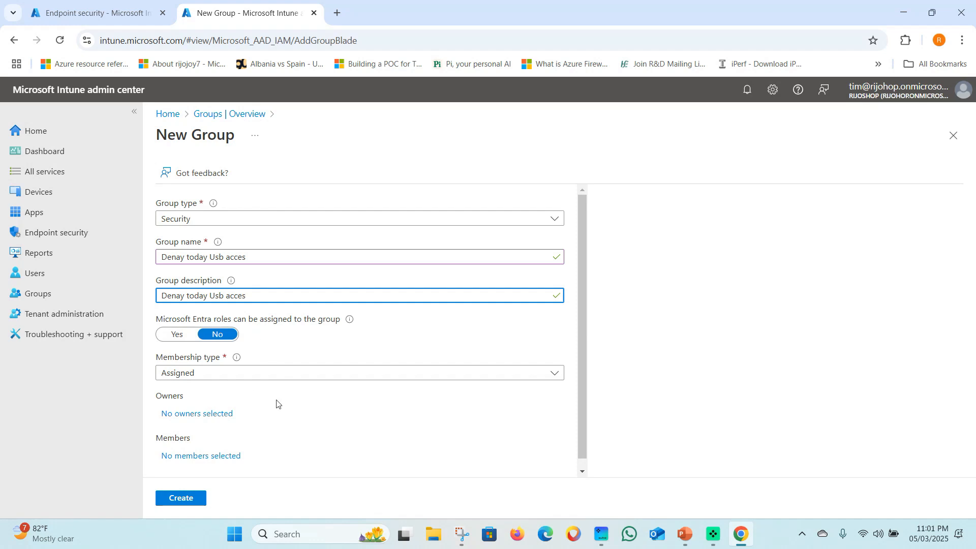
Add the device SAM as the group's member, create the group, and dismiss the notification
{"action": "scroll", "coordinate": [277, 405], "scroll_direction": "down", "scroll_amount": 1}
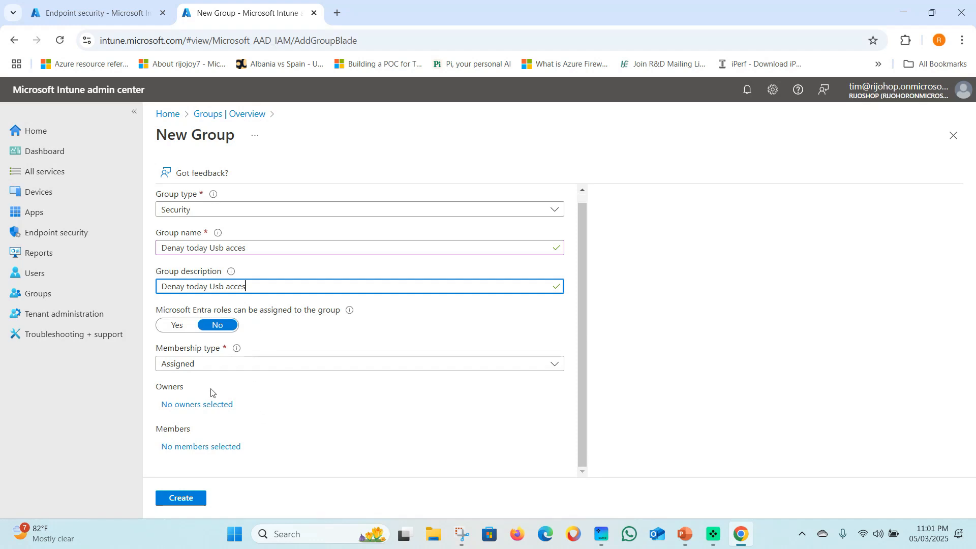
{"action": "left_click", "coordinate": [176, 450]}
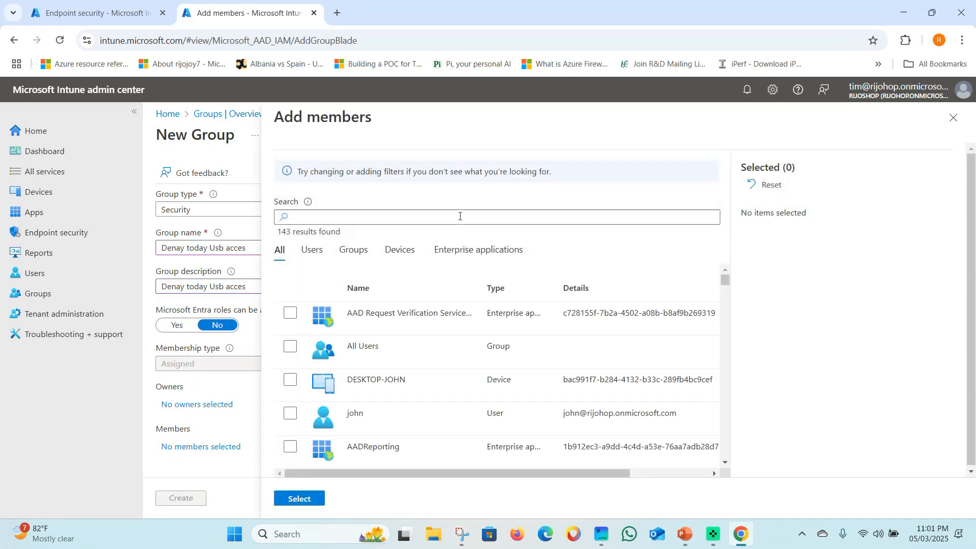
{"action": "left_click", "coordinate": [399, 250]}
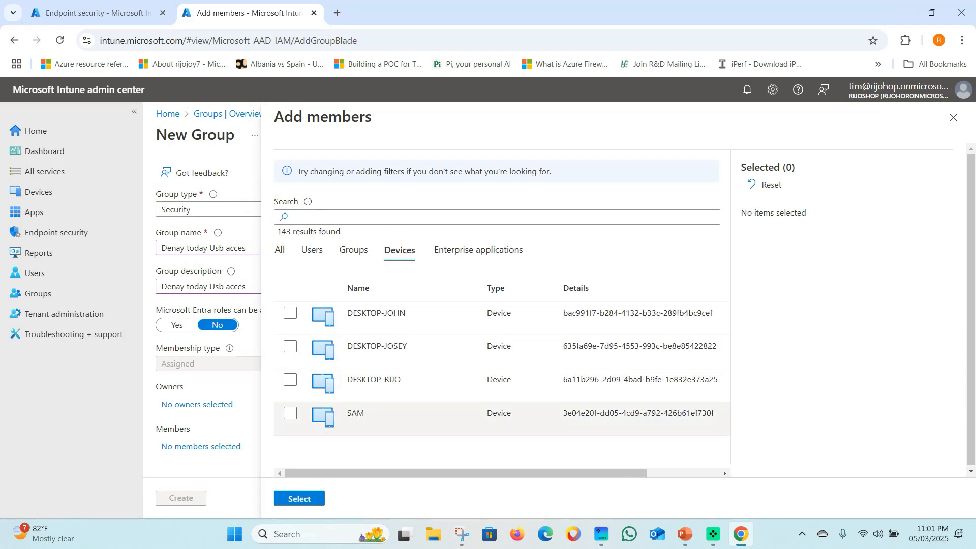
{"action": "left_click", "coordinate": [280, 250]}
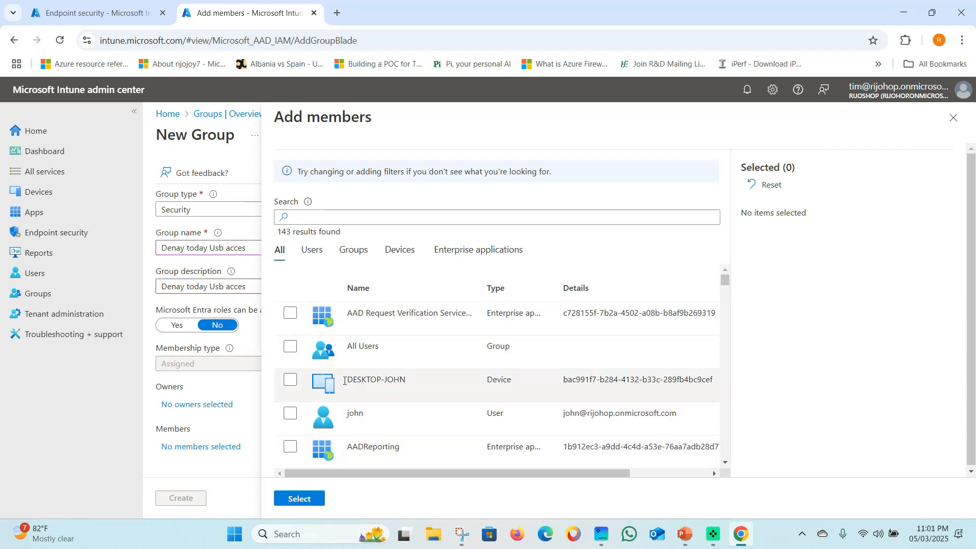
{"action": "left_click", "coordinate": [397, 251]}
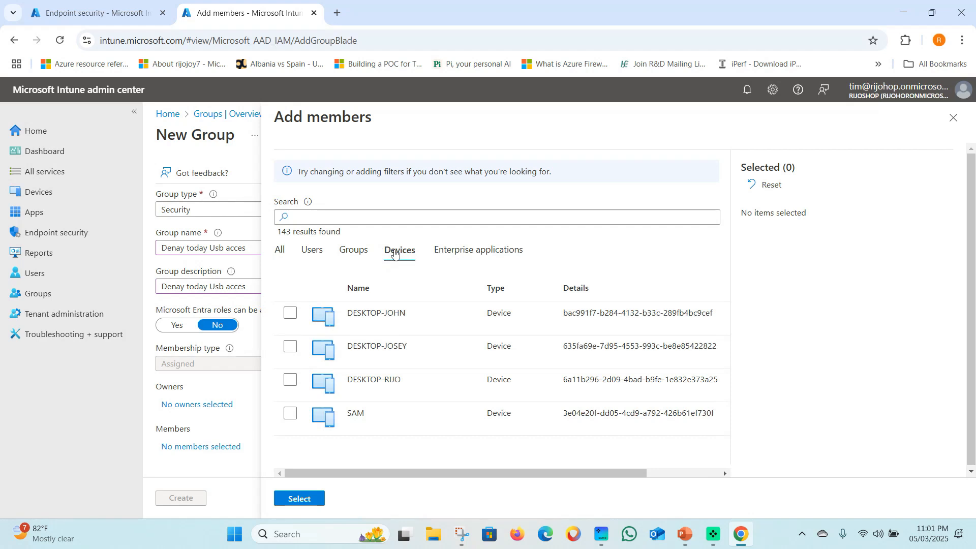
{"action": "left_click", "coordinate": [290, 414]}
{"action": "left_click", "coordinate": [305, 503]}
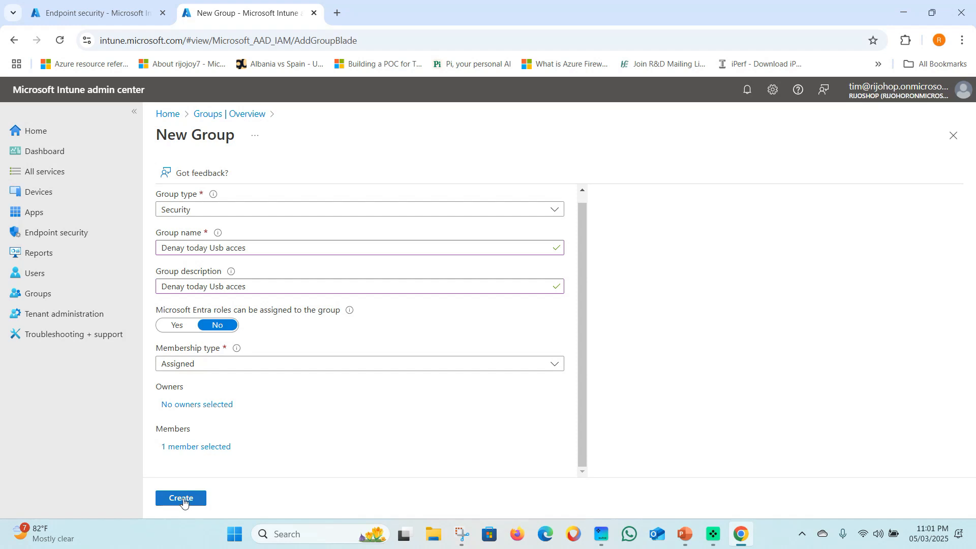
{"action": "left_click", "coordinate": [182, 499]}
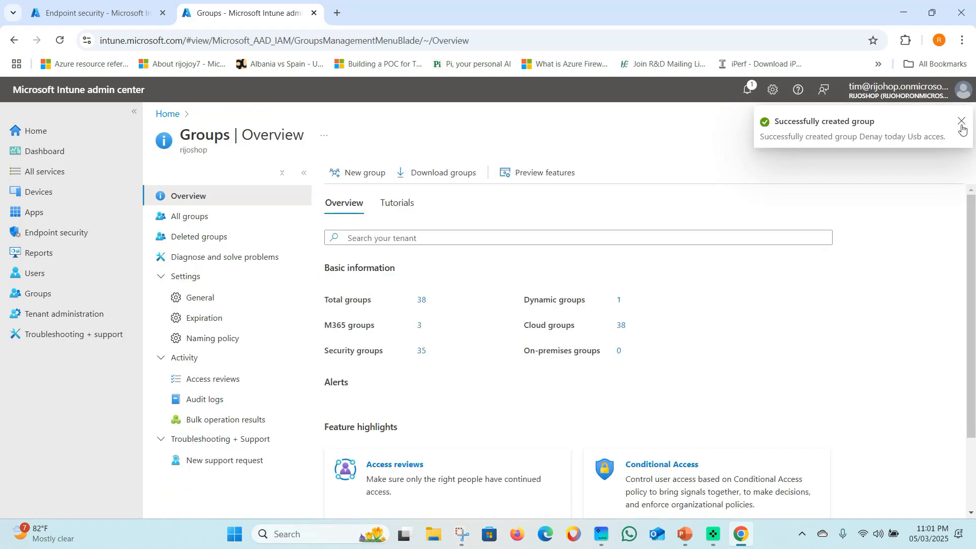
{"action": "left_click", "coordinate": [960, 124]}
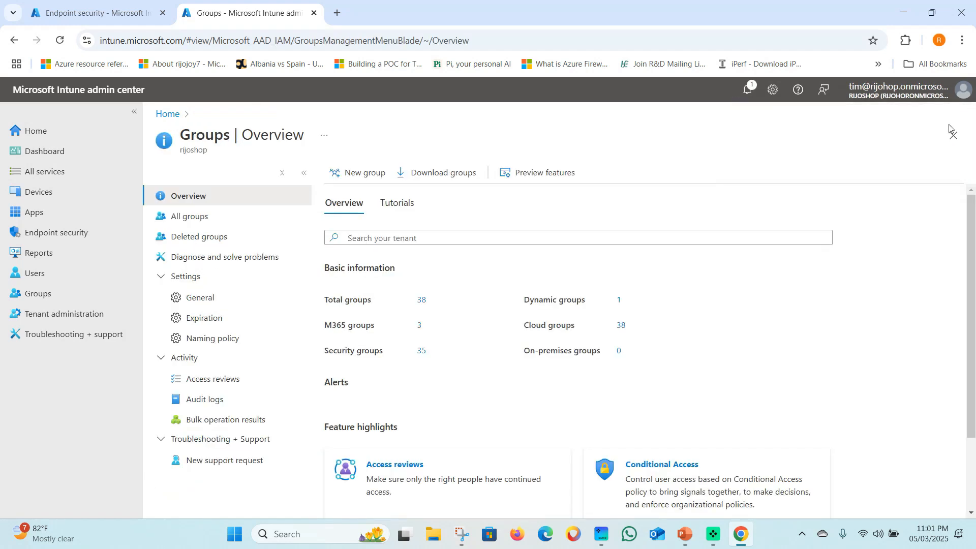
Return to the attack surface reduction policies and open the "Denay USB acces all device today" policy to review its properties and assignments
{"action": "left_click", "coordinate": [78, 12]}
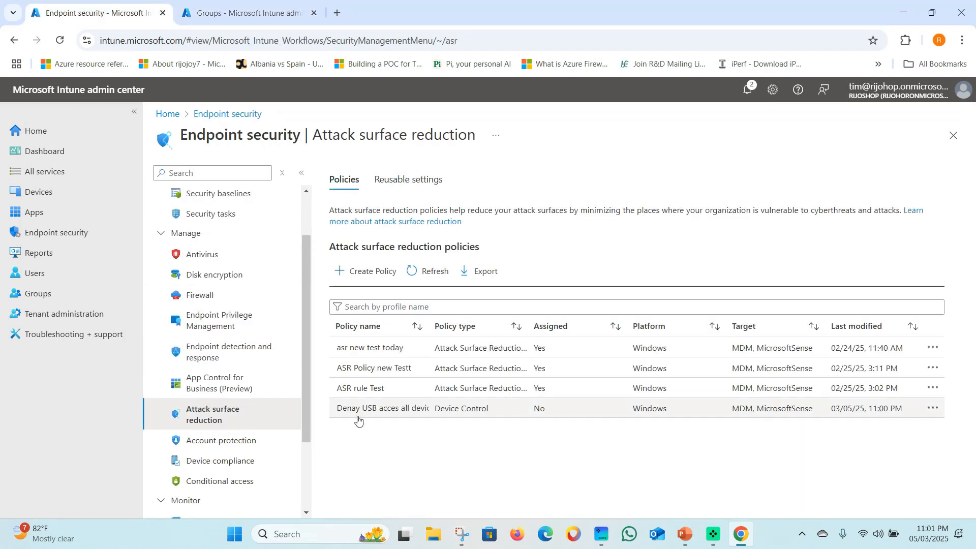
{"action": "left_click", "coordinate": [382, 411]}
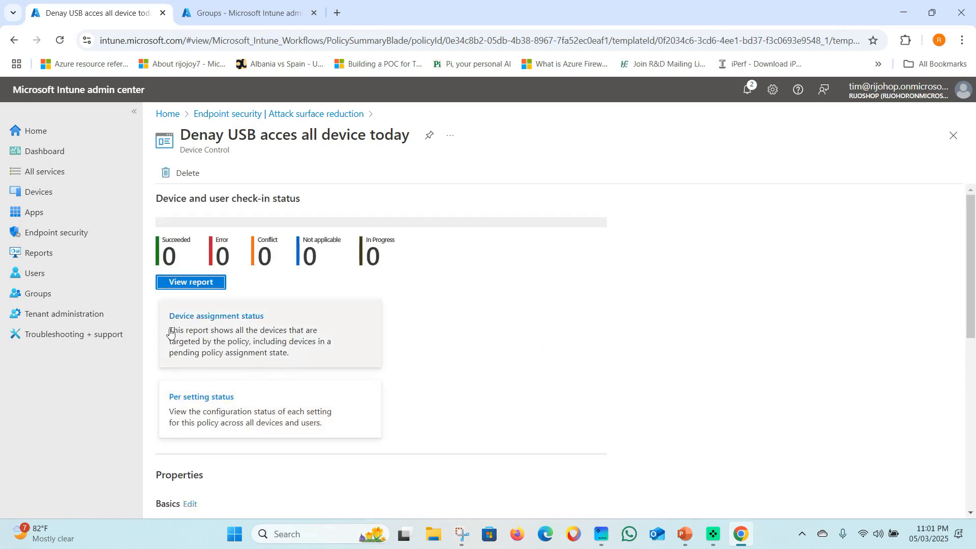
{"action": "left_click", "coordinate": [510, 299]}
{"action": "scroll", "coordinate": [306, 360], "scroll_direction": "down", "scroll_amount": 3}
{"action": "scroll", "coordinate": [318, 420], "scroll_direction": "down", "scroll_amount": 2}
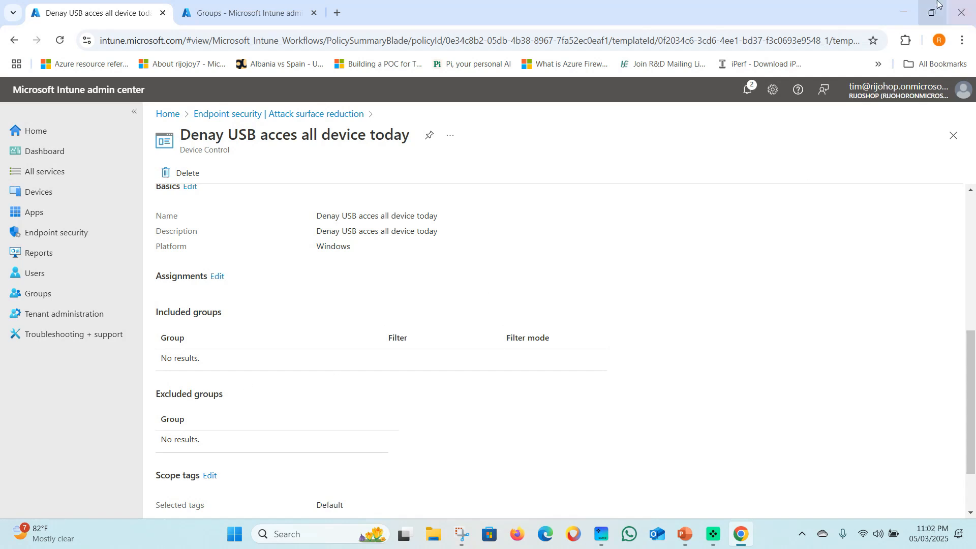
Switch to the Windows 11 virtual machine in VMware Workstation and sign in with the account PIN
{"action": "left_click", "coordinate": [903, 12]}
{"action": "double_click", "coordinate": [24, 220]}
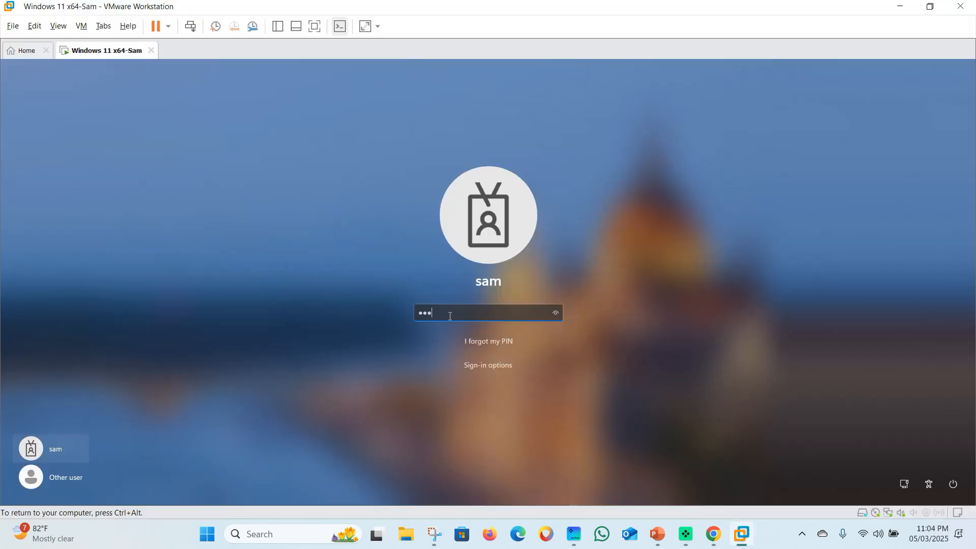
{"action": "key", "text": "Return"}
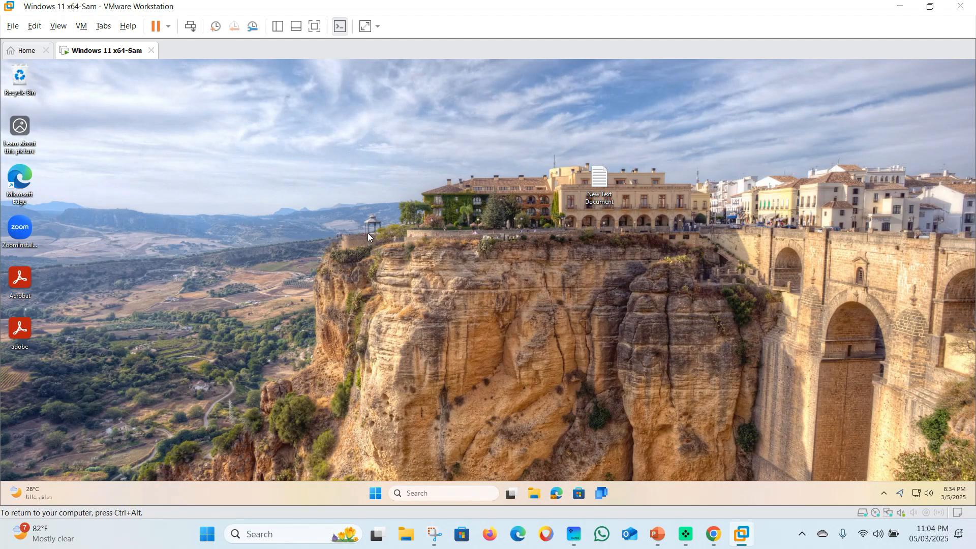
Search for PowerShell in the virtual machine and open Windows PowerShell ISE
{"action": "left_click", "coordinate": [428, 496]}
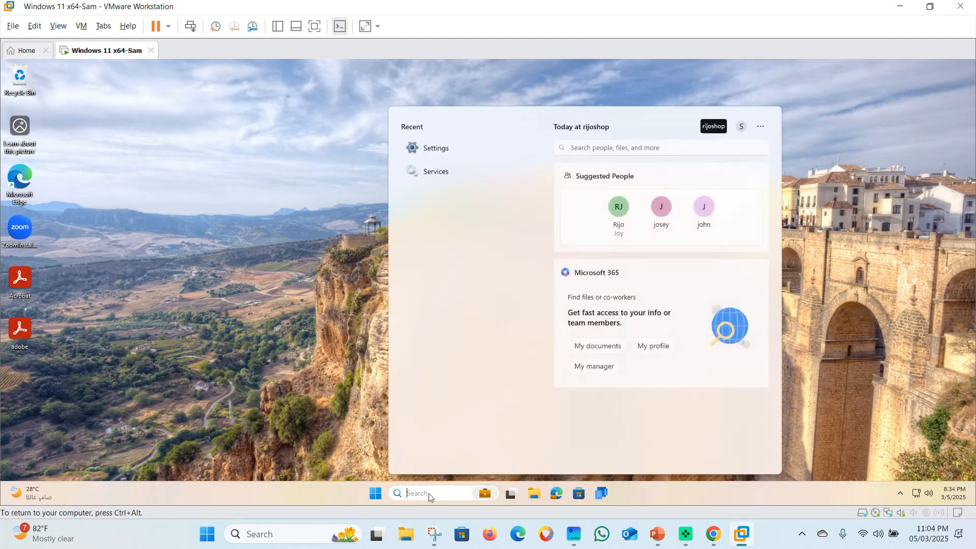
{"action": "type", "text": "po"}
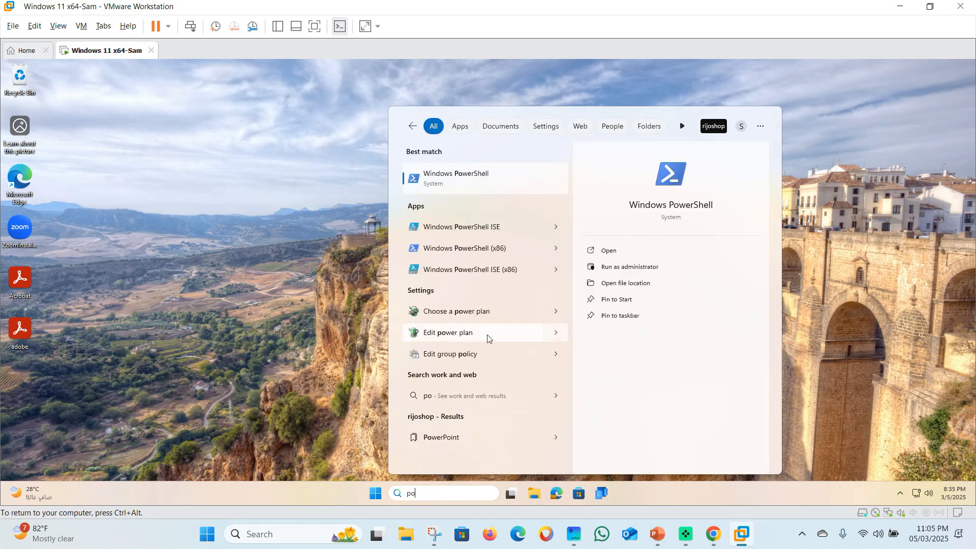
{"action": "left_click", "coordinate": [482, 230]}
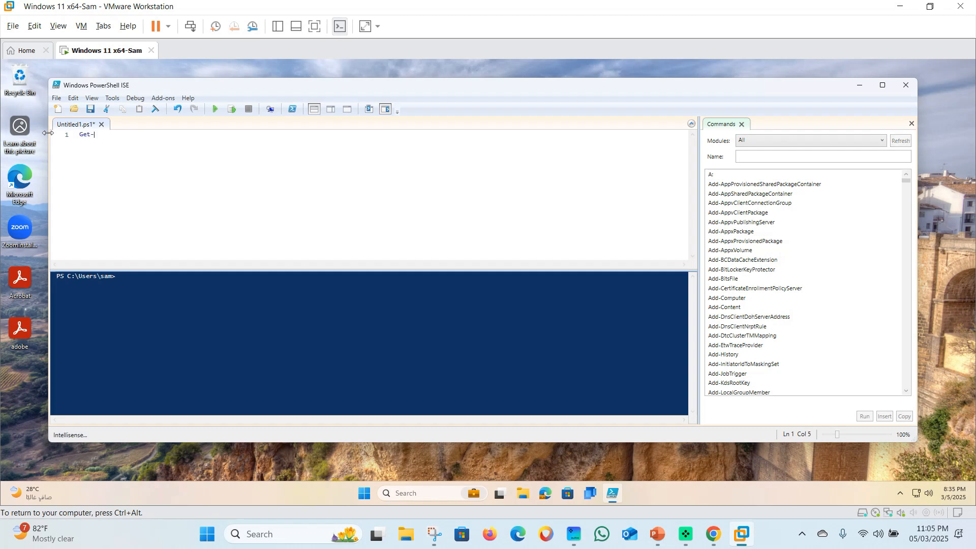
Enter the Get-MpComputerStatus command in the script and run it
{"action": "type", "text": "-M"}
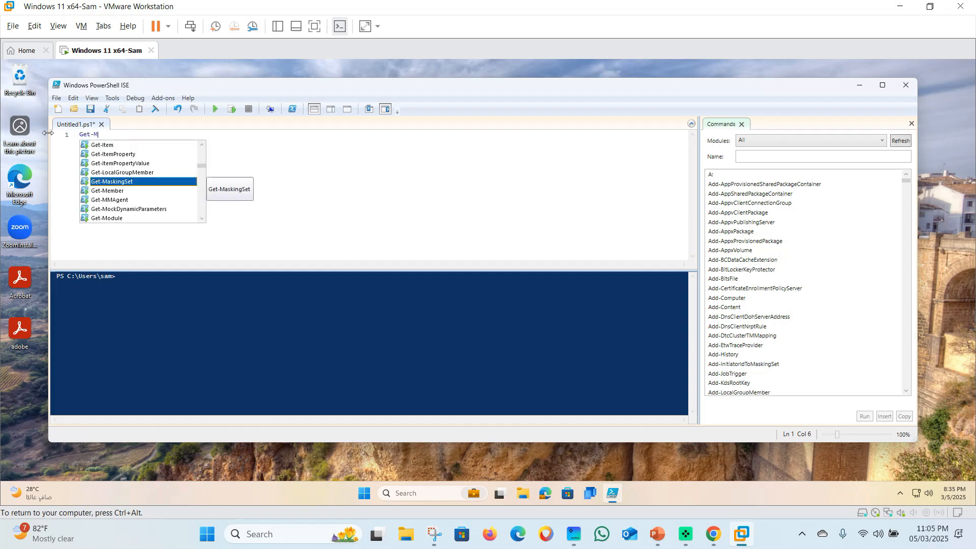
{"action": "type", "text": "pc"}
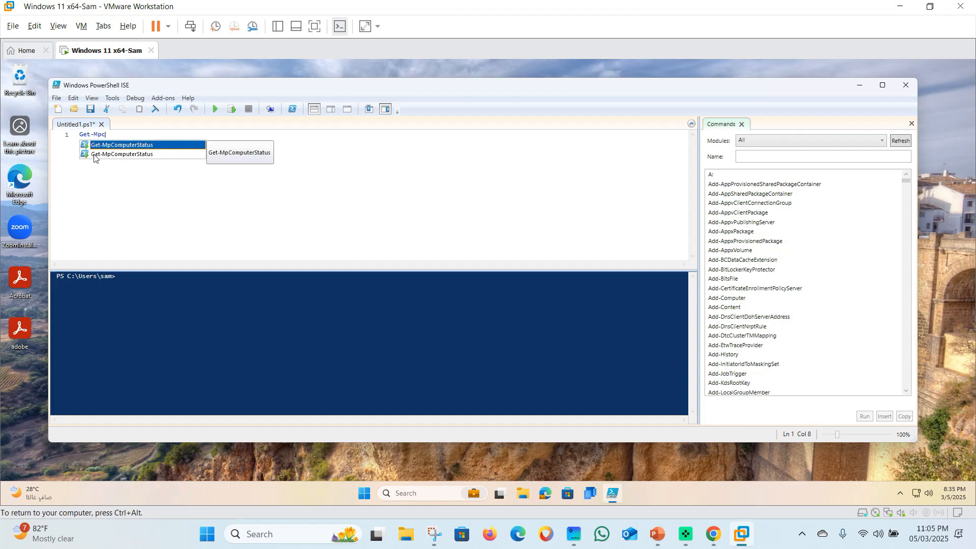
{"action": "double_click", "coordinate": [117, 146]}
{"action": "left_click_drag", "start_coordinate": [173, 135], "coordinate": [58, 137]}
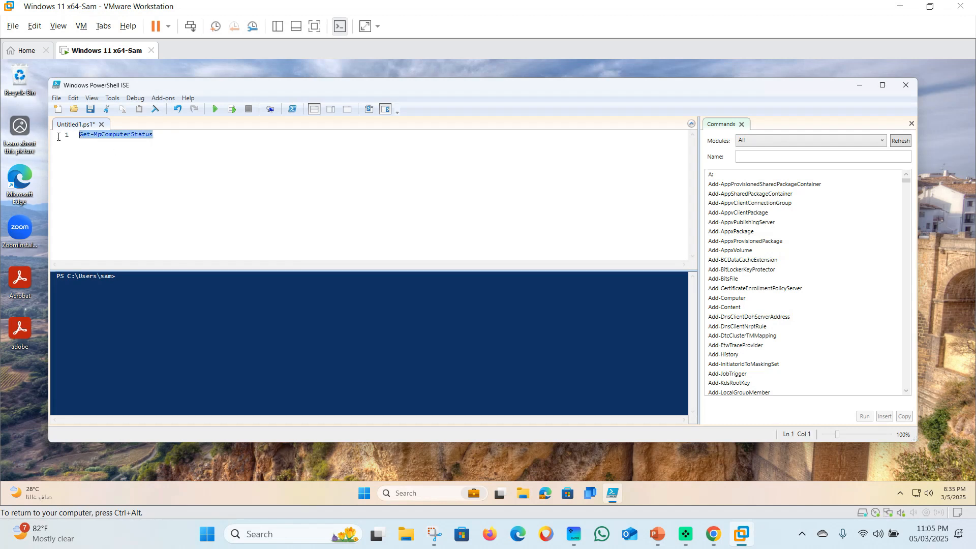
{"action": "left_click", "coordinate": [215, 110]}
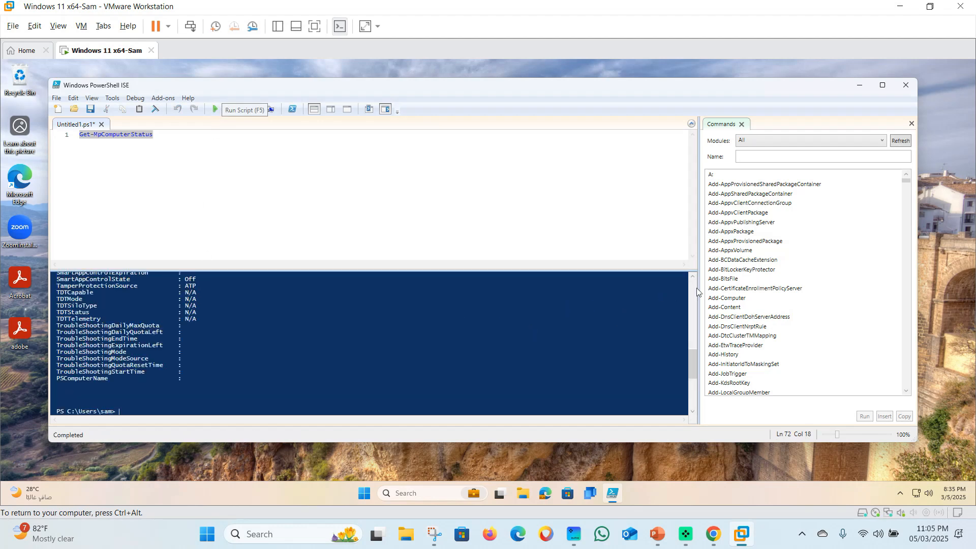
Examine the DeviceControlDefaultEnforcement entry in the command output
{"action": "left_click_drag", "start_coordinate": [696, 367], "coordinate": [692, 323]}
{"action": "left_click_drag", "start_coordinate": [693, 324], "coordinate": [692, 320]}
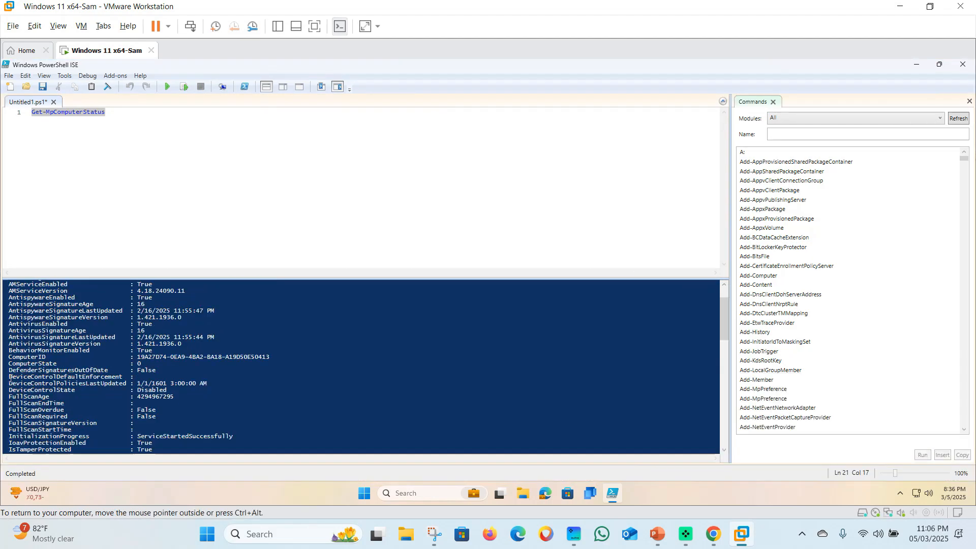
{"action": "left_click_drag", "start_coordinate": [9, 378], "coordinate": [131, 376]}
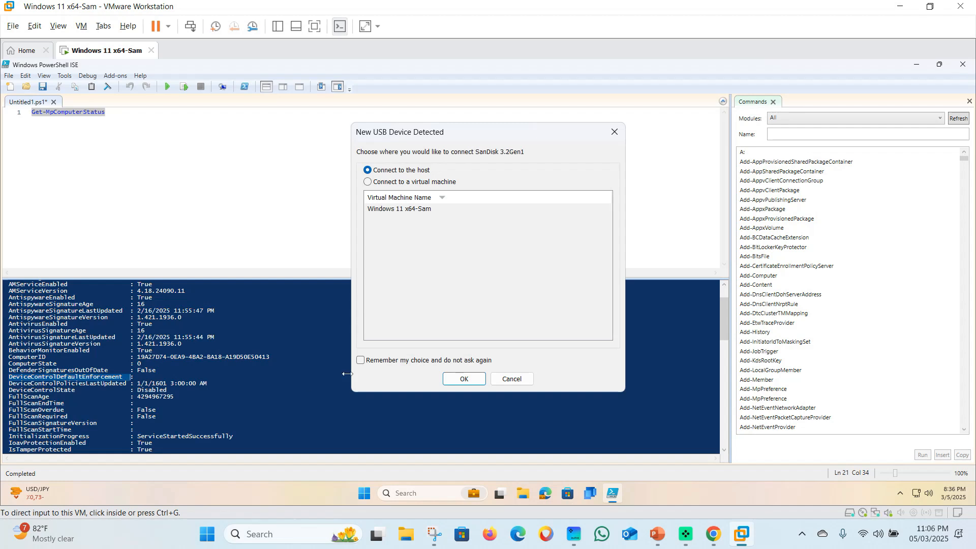
Connect the SanDisk 3.2Gen1 USB device to the Windows 11 x64-Sam virtual machine
{"action": "left_click", "coordinate": [394, 183]}
{"action": "left_click", "coordinate": [401, 210]}
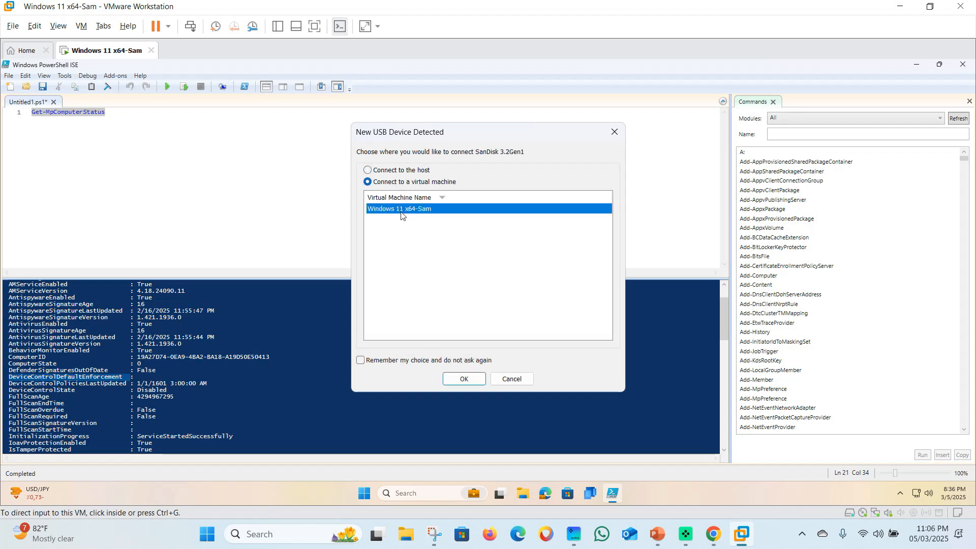
{"action": "left_click", "coordinate": [466, 380]}
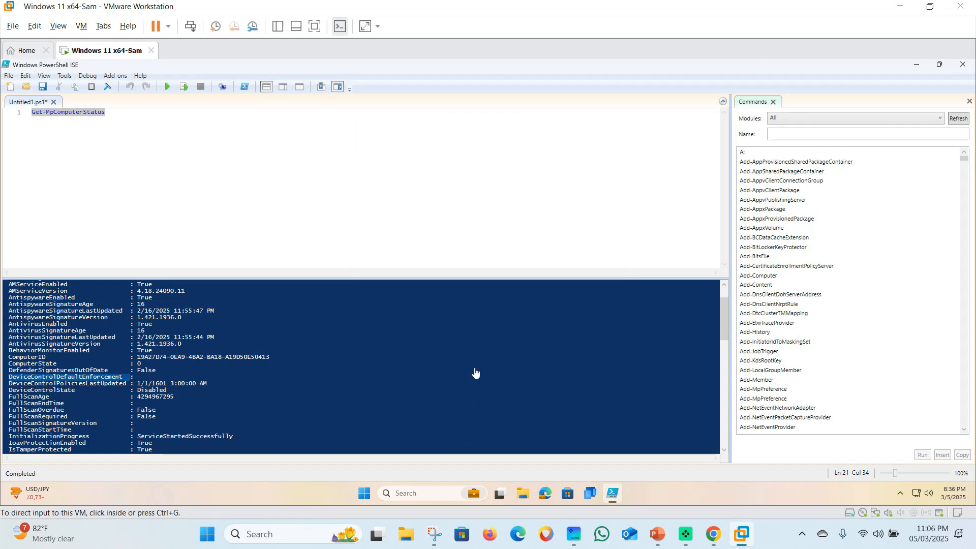
Open This PC in File Explorer to check the USB drive, and dismiss the AutoPlay notification
{"action": "left_click", "coordinate": [521, 500]}
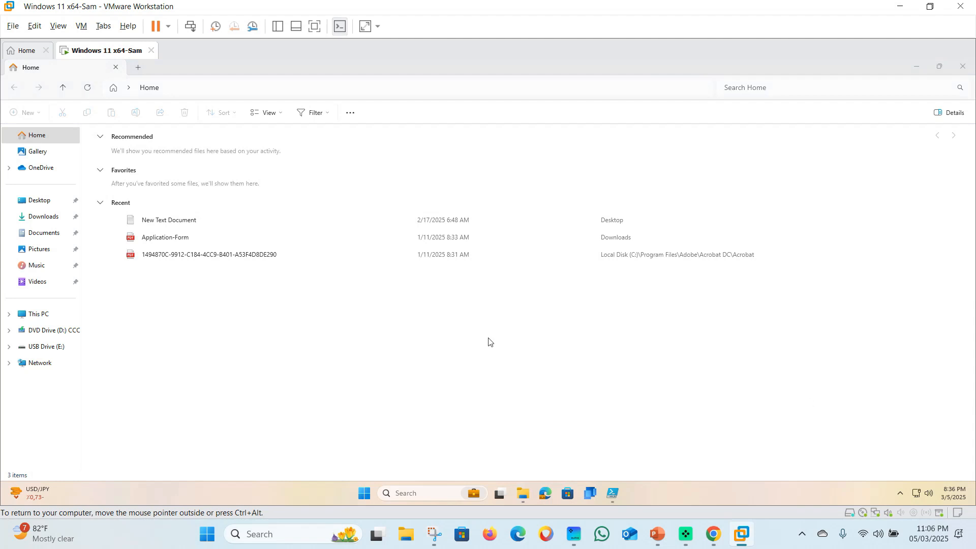
{"action": "left_click", "coordinate": [35, 316]}
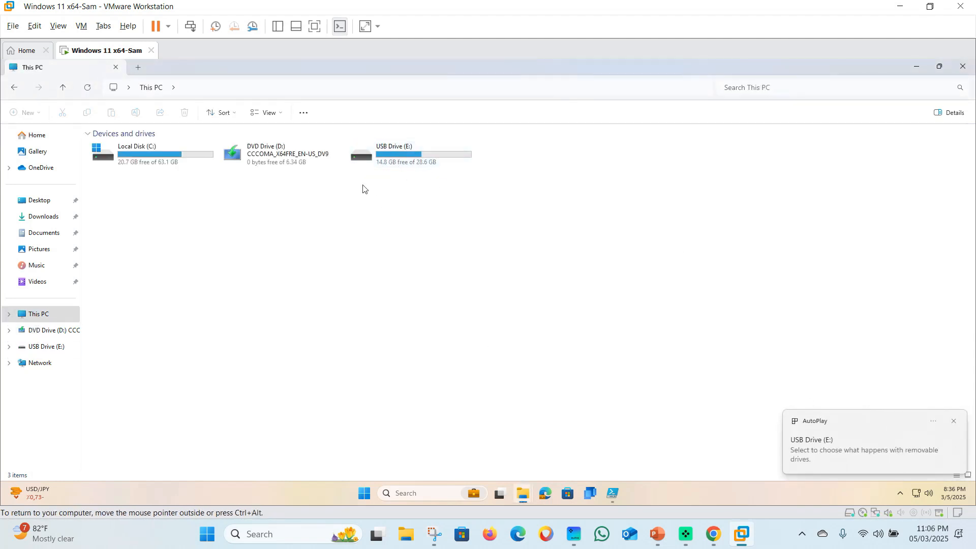
{"action": "left_click", "coordinate": [954, 423]}
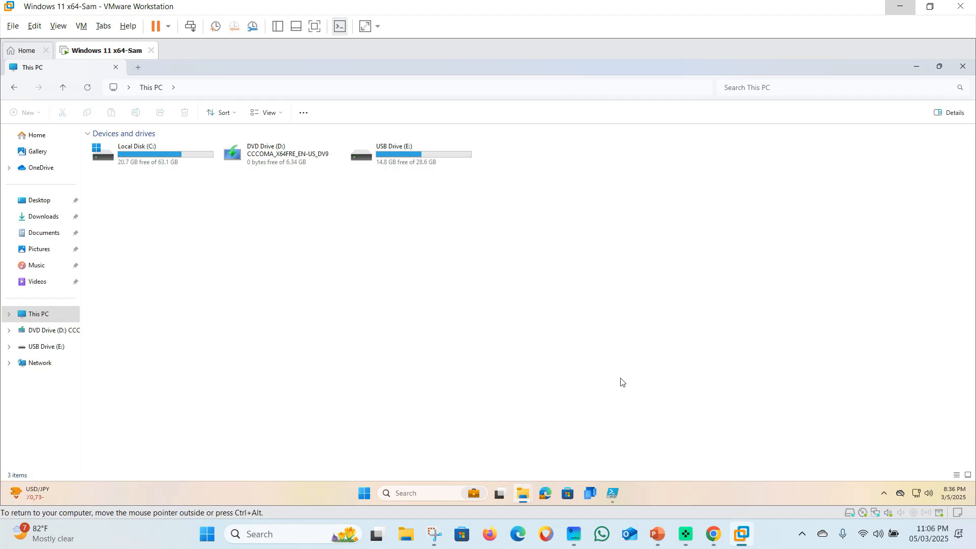
Switch to Intune, assign the group "Denay today Usb acces" as included in the "Denay USB acces all device today" policy, and save
{"action": "left_click", "coordinate": [713, 538]}
{"action": "scroll", "coordinate": [253, 258], "scroll_direction": "up", "scroll_amount": 4}
{"action": "scroll", "coordinate": [231, 349], "scroll_direction": "down", "scroll_amount": 5}
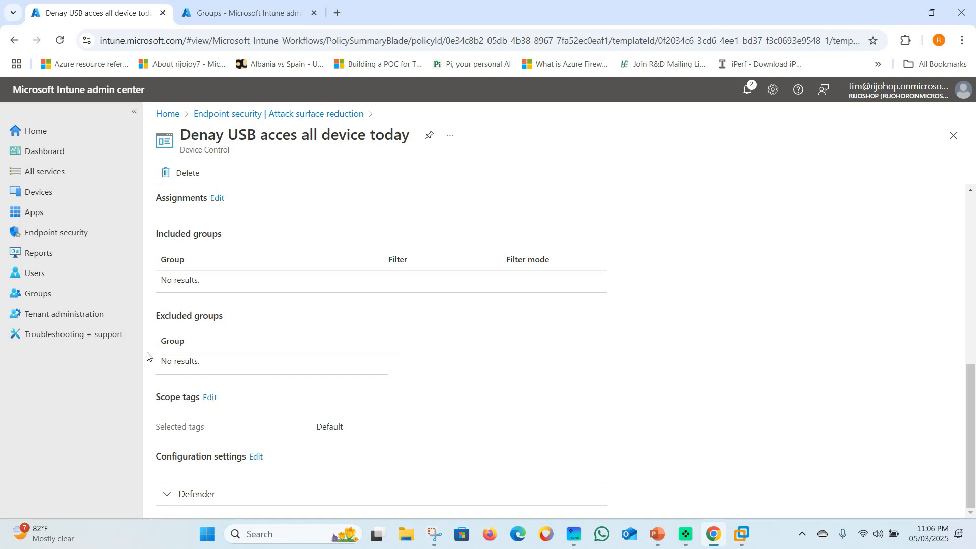
{"action": "scroll", "coordinate": [184, 338], "scroll_direction": "up", "scroll_amount": 3}
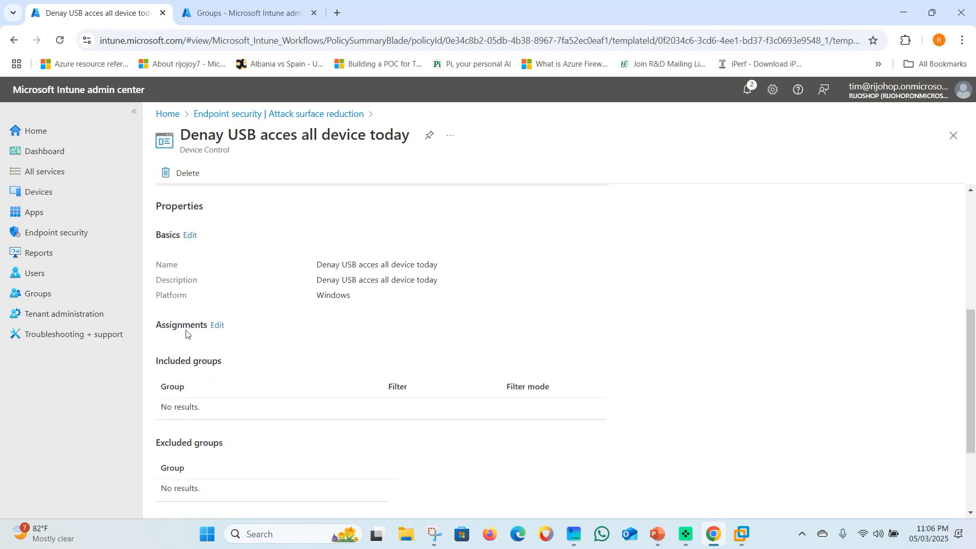
{"action": "left_click", "coordinate": [218, 326]}
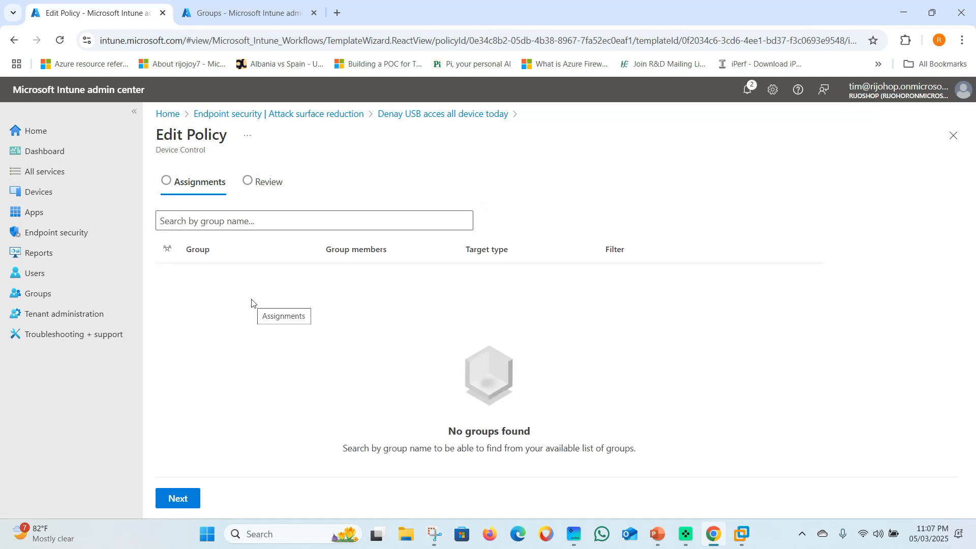
{"action": "left_click", "coordinate": [173, 222]}
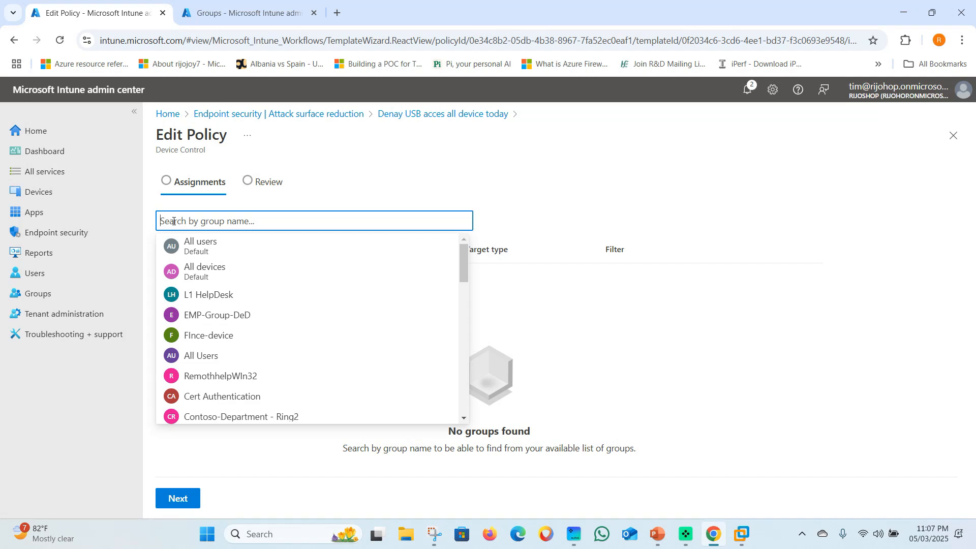
{"action": "type", "text": "deny"}
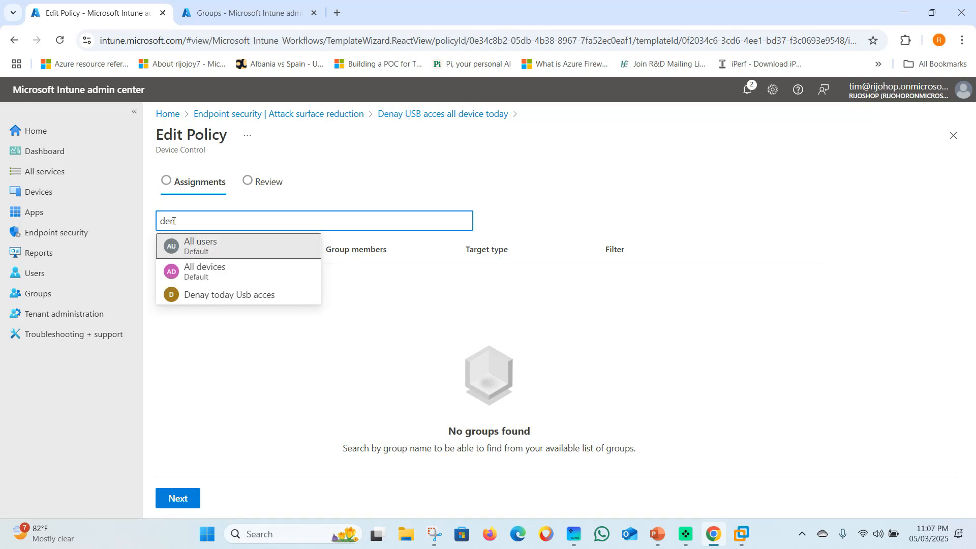
{"action": "left_click", "coordinate": [224, 295]}
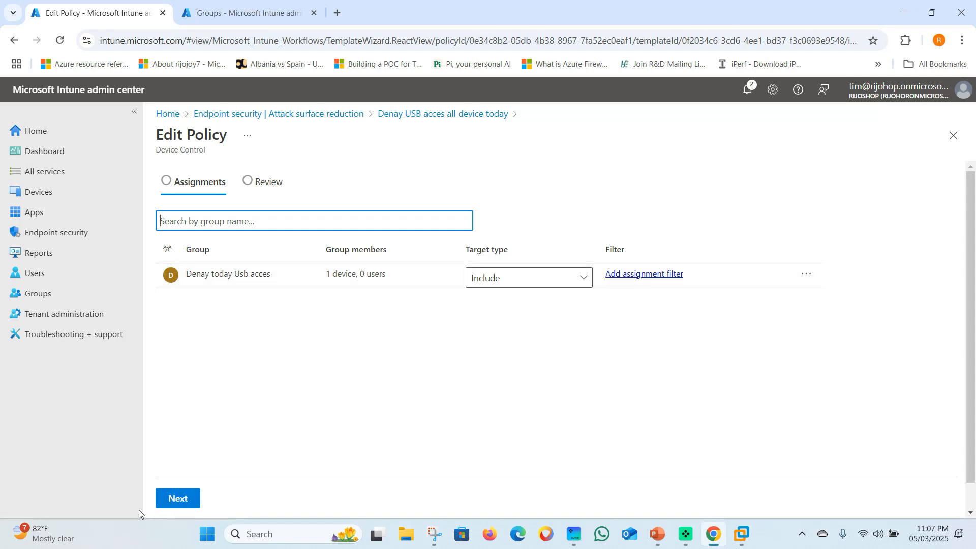
{"action": "left_click", "coordinate": [188, 498]}
{"action": "left_click", "coordinate": [229, 496]}
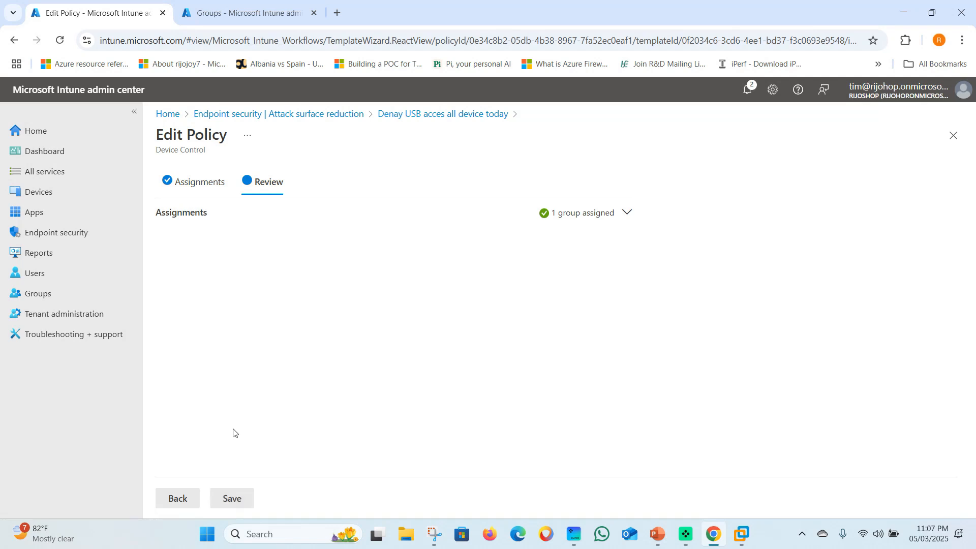
{"action": "left_click", "coordinate": [234, 504]}
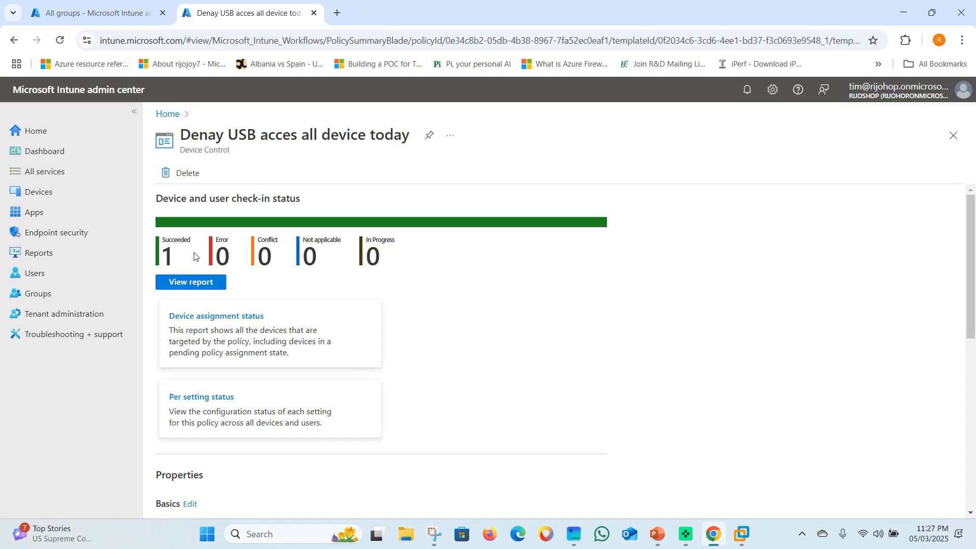
Open the device and user check-in report of the USB access policy
{"action": "left_click", "coordinate": [201, 282]}
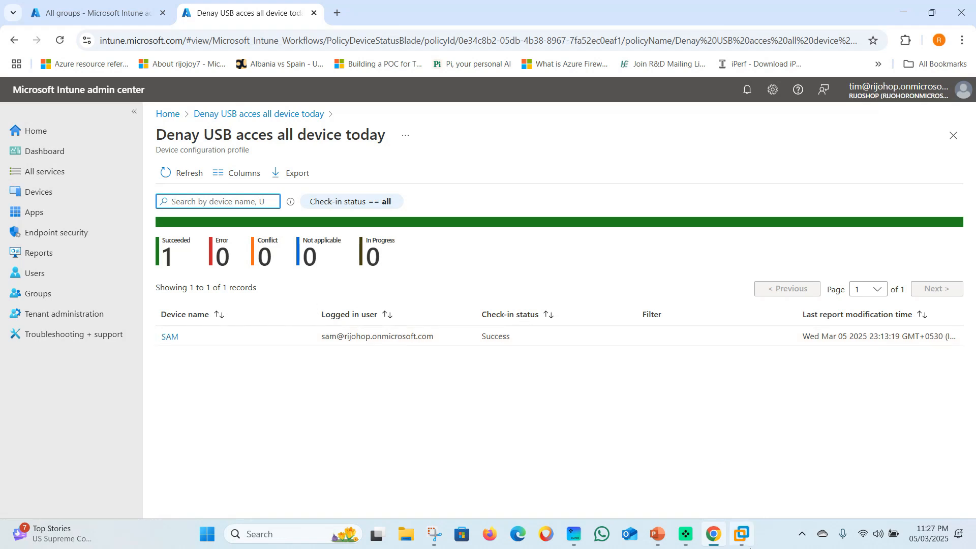
Switch to the Windows 11 x64-Sam virtual machine and rerun the Get-MpComputerStatus script in PowerShell ISE
{"action": "left_click", "coordinate": [748, 544]}
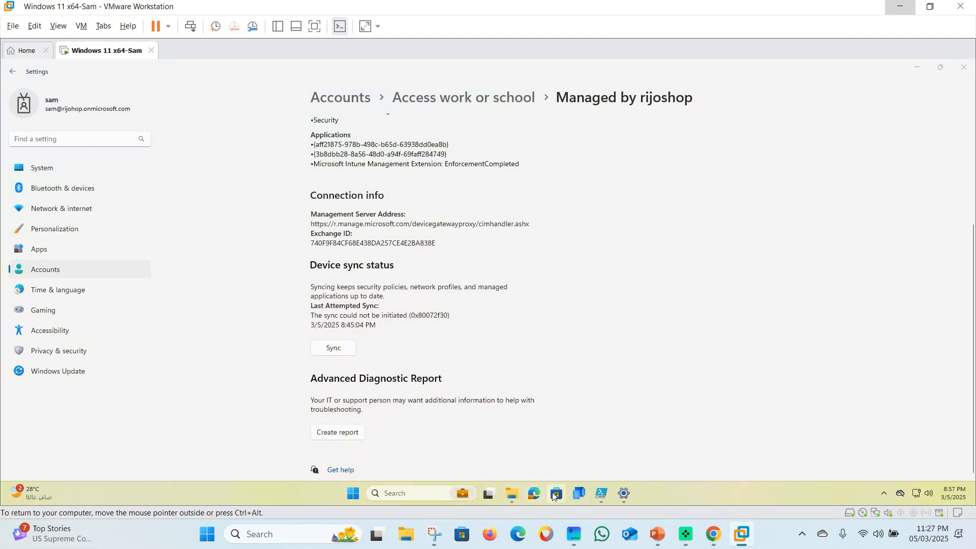
{"action": "left_click", "coordinate": [602, 498]}
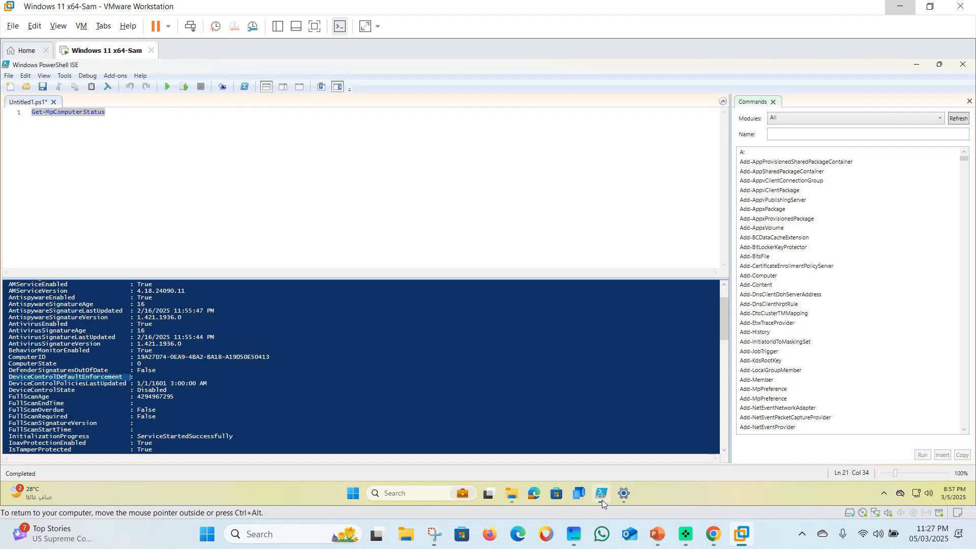
{"action": "scroll", "coordinate": [105, 324], "scroll_direction": "down", "scroll_amount": 12}
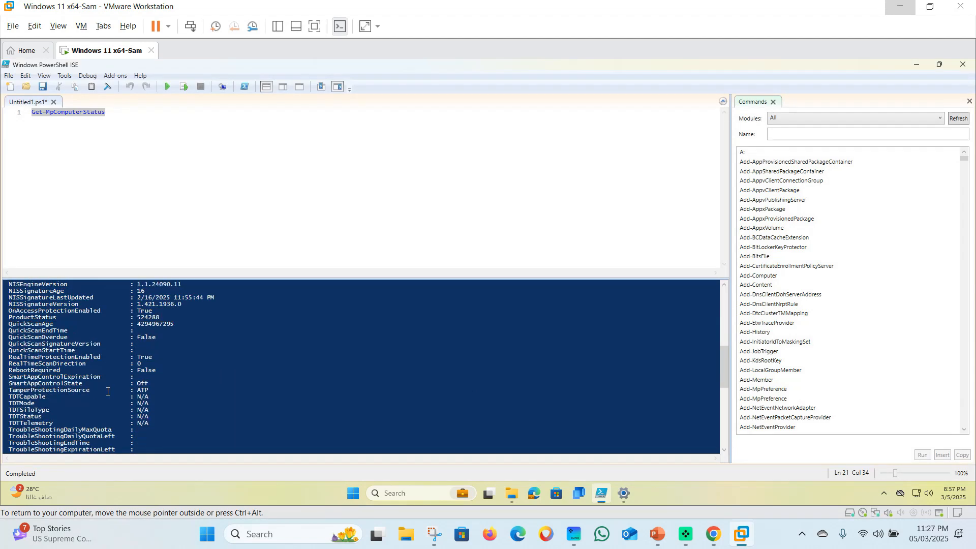
{"action": "left_click_drag", "start_coordinate": [104, 120], "coordinate": [30, 113]}
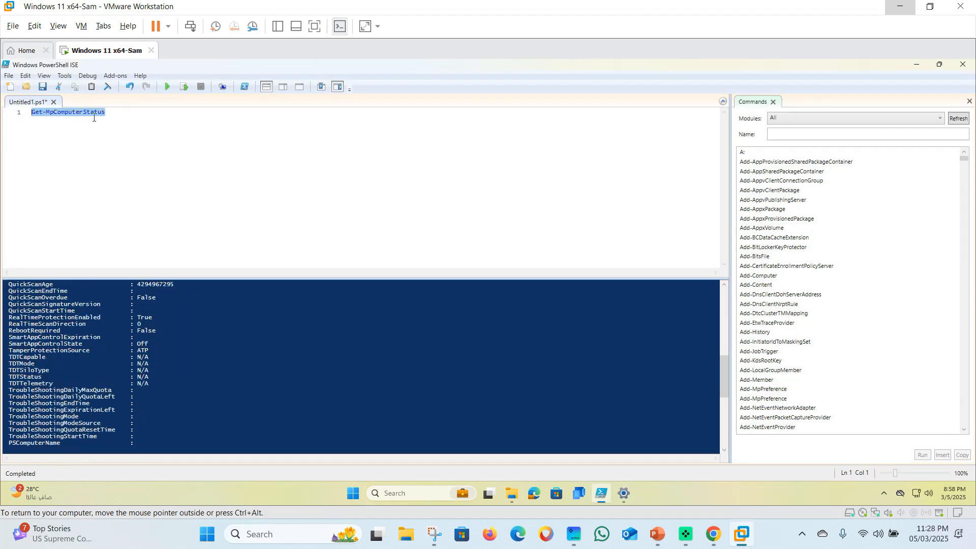
{"action": "left_click", "coordinate": [166, 91]}
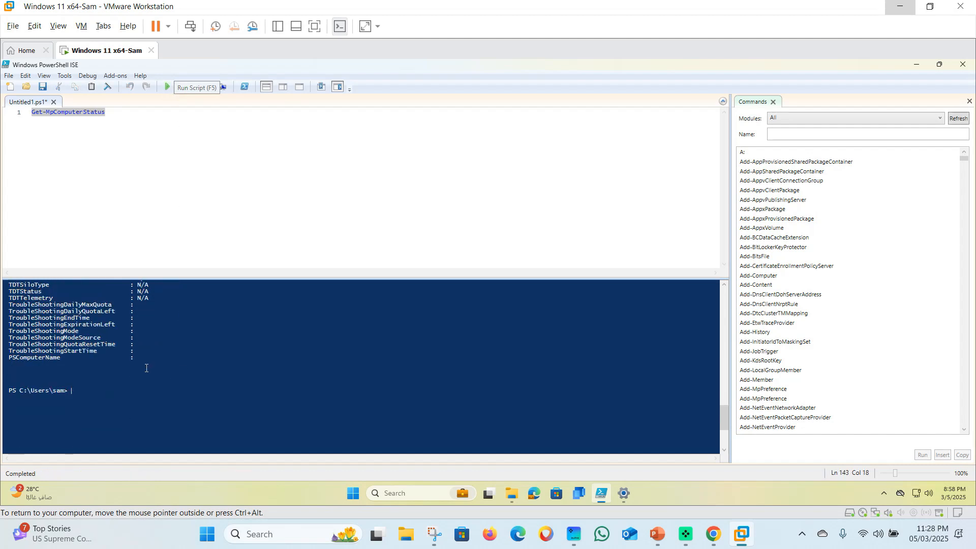
Examine the DeviceControlDefaultEnforcement entry in the new output and compare it with the earlier run
{"action": "scroll", "coordinate": [145, 369], "scroll_direction": "up", "scroll_amount": 5}
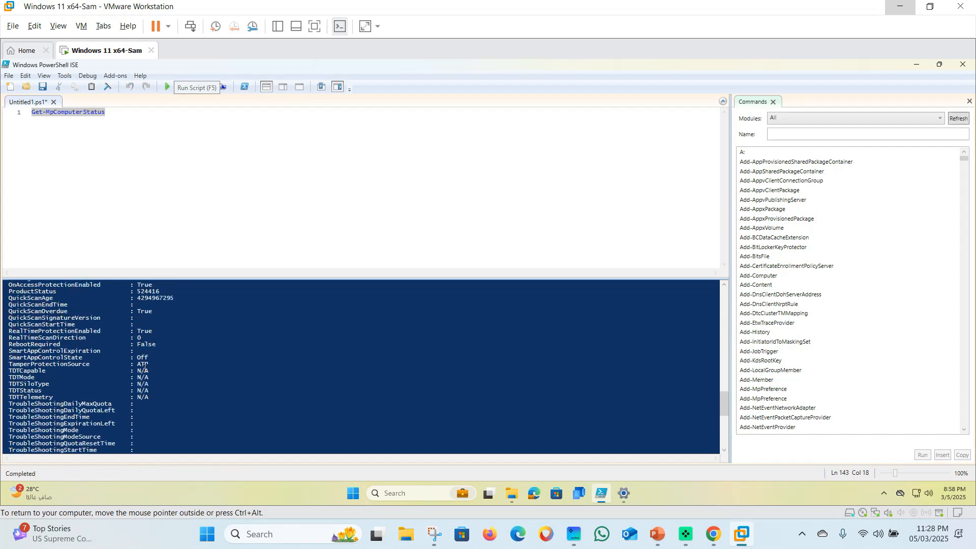
{"action": "scroll", "coordinate": [145, 369], "scroll_direction": "up", "scroll_amount": 6}
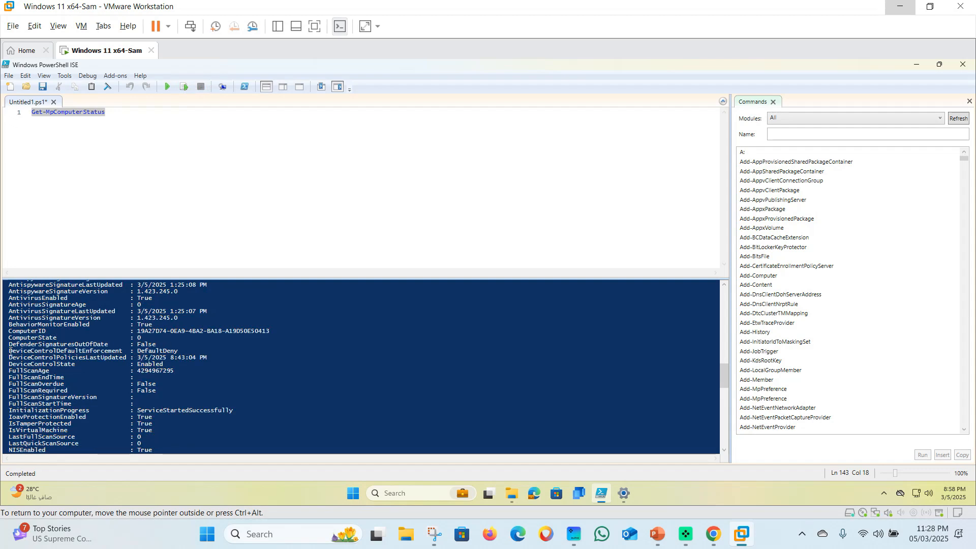
{"action": "scroll", "coordinate": [11, 347], "scroll_direction": "up", "scroll_amount": 2}
{"action": "left_click_drag", "start_coordinate": [9, 386], "coordinate": [179, 386]}
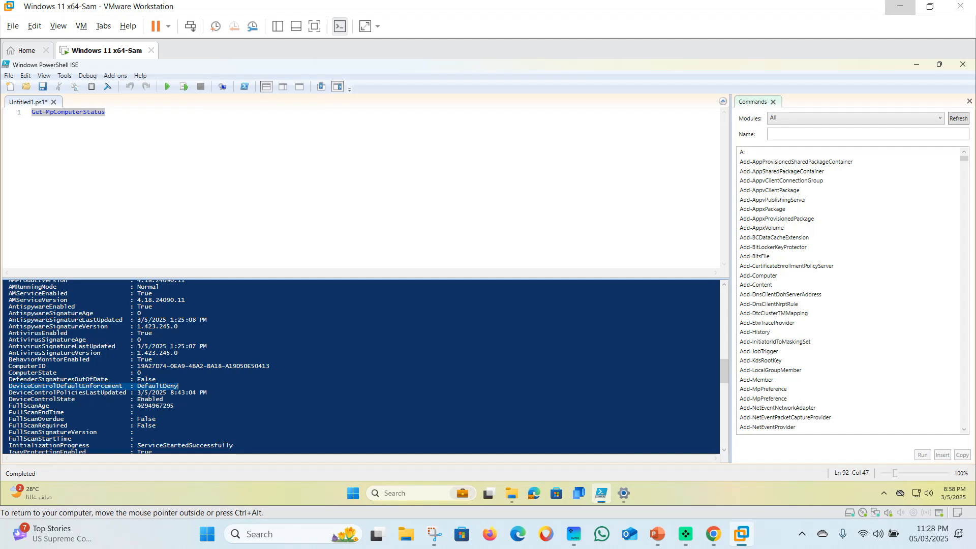
{"action": "scroll", "coordinate": [147, 401], "scroll_direction": "up", "scroll_amount": 10}
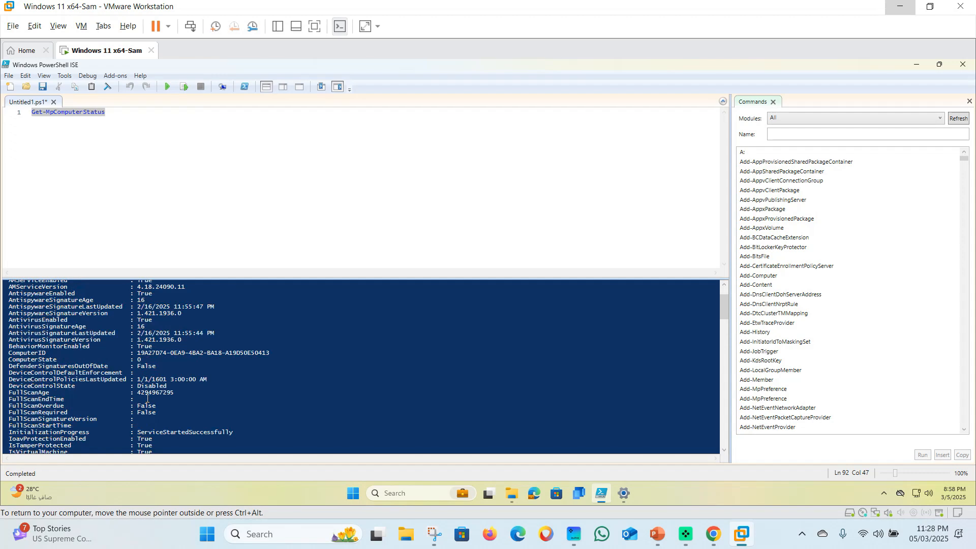
{"action": "scroll", "coordinate": [147, 399], "scroll_direction": "up", "scroll_amount": 2}
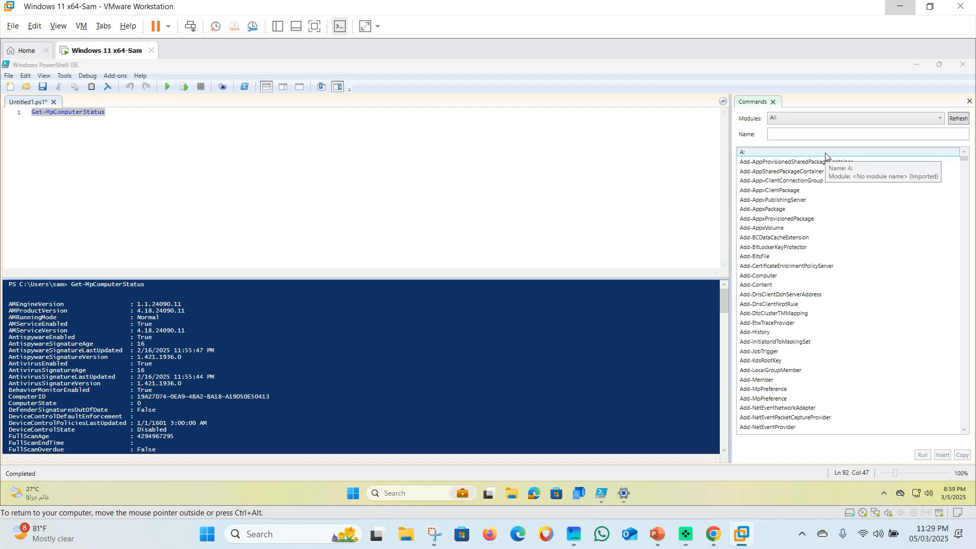
Open This PC in File Explorer and connect the SanDisk 3.2Gen1 USB device to the Windows 11 x64-Sam virtual machine
{"action": "key", "text": "super+e"}
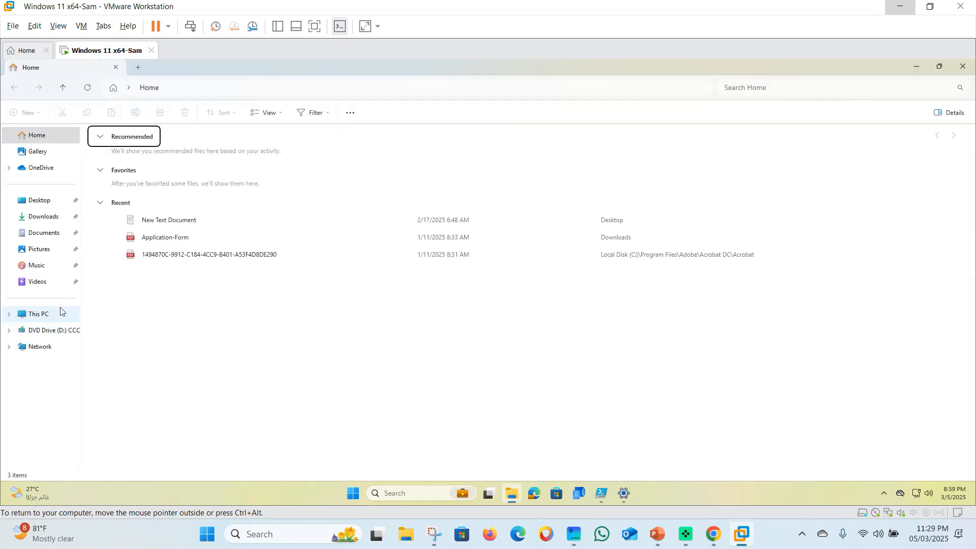
{"action": "left_click", "coordinate": [60, 308]}
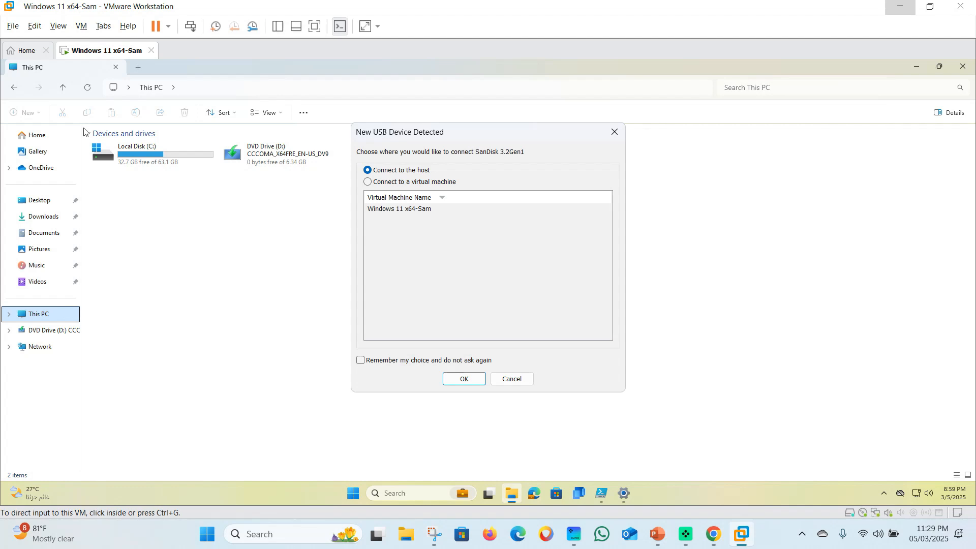
{"action": "left_click", "coordinate": [367, 181]}
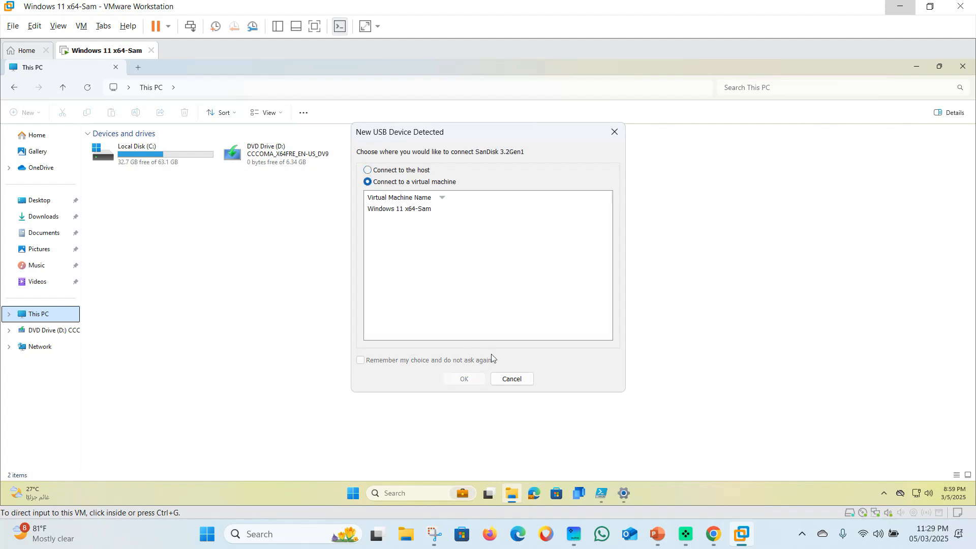
{"action": "left_click", "coordinate": [399, 209]}
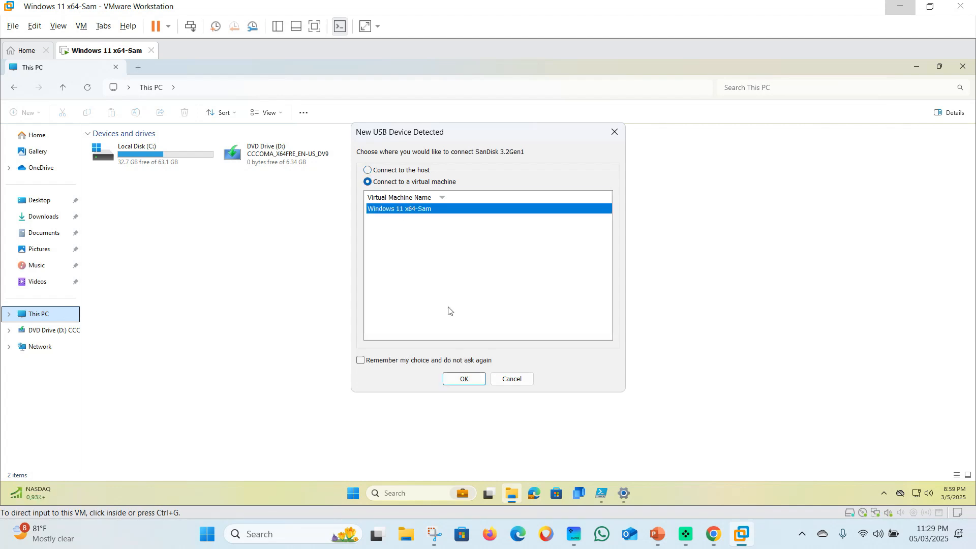
{"action": "left_click", "coordinate": [463, 386]}
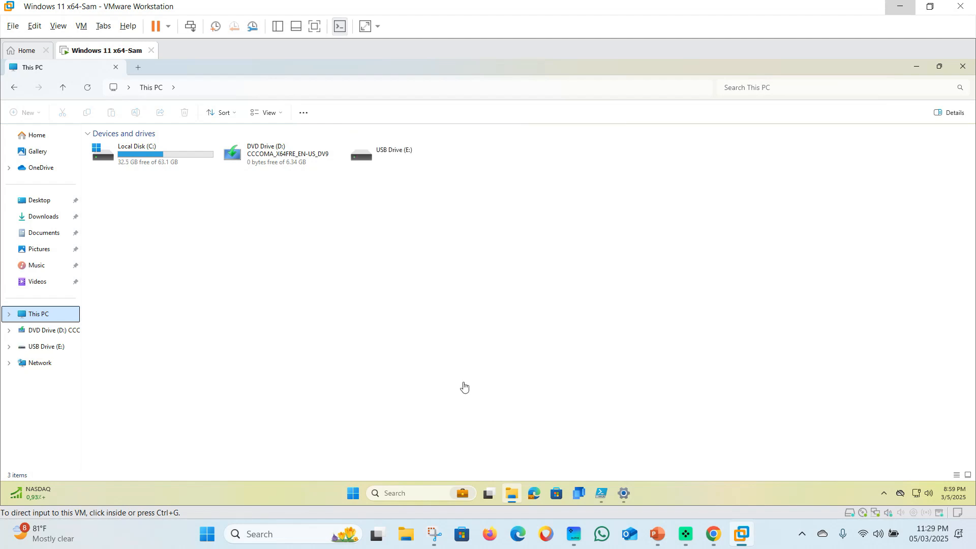
Try to open USB Drive (E:) to test the policy, and dismiss the resulting message
{"action": "left_click", "coordinate": [394, 152]}
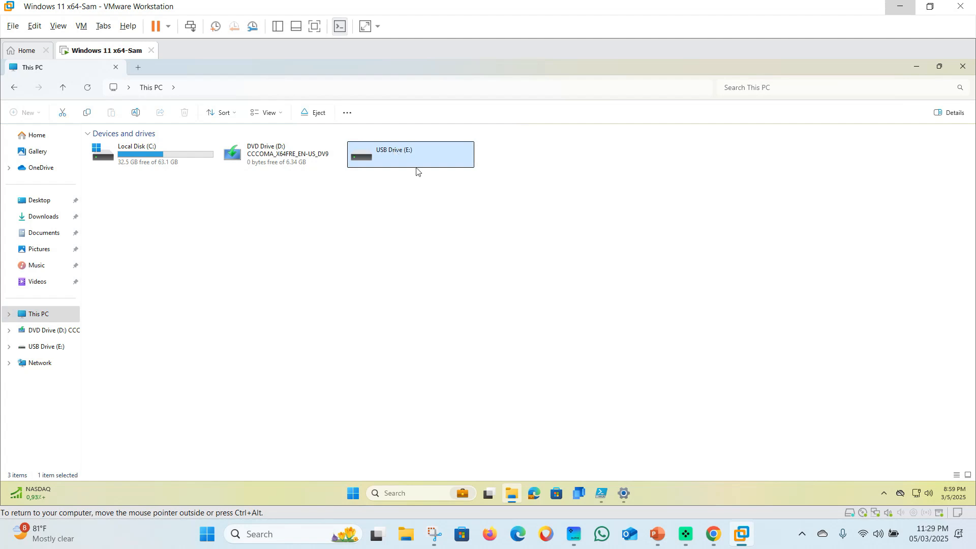
{"action": "double_click", "coordinate": [419, 155]}
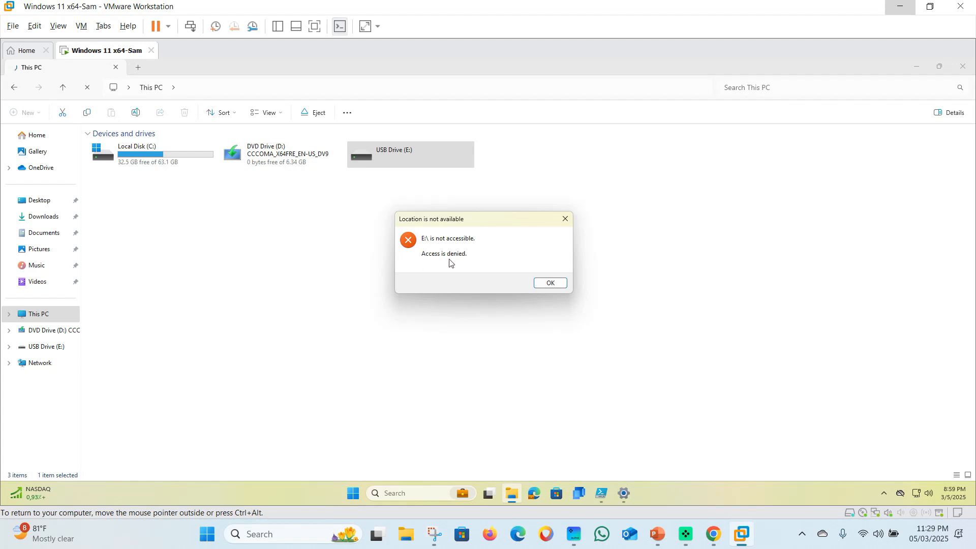
{"action": "left_click", "coordinate": [557, 285]}
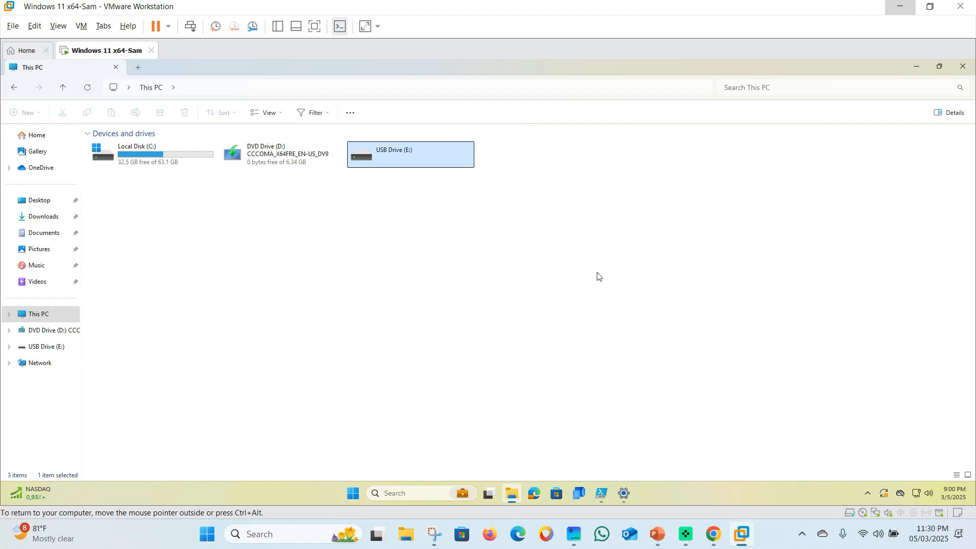
Switch to Intune and open the reusable settings for Attack surface reduction in Endpoint security
{"action": "left_click", "coordinate": [714, 543]}
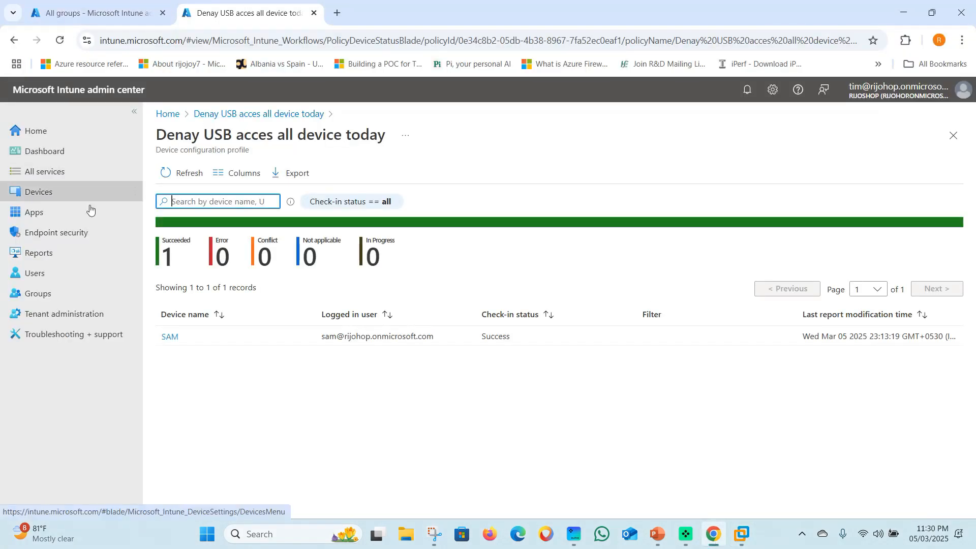
{"action": "left_click", "coordinate": [81, 239]}
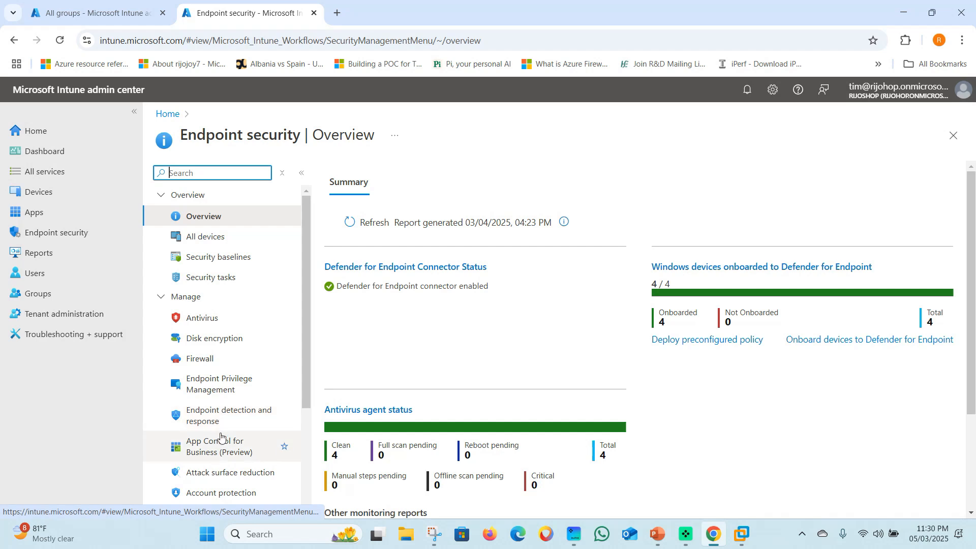
{"action": "left_click", "coordinate": [230, 474]}
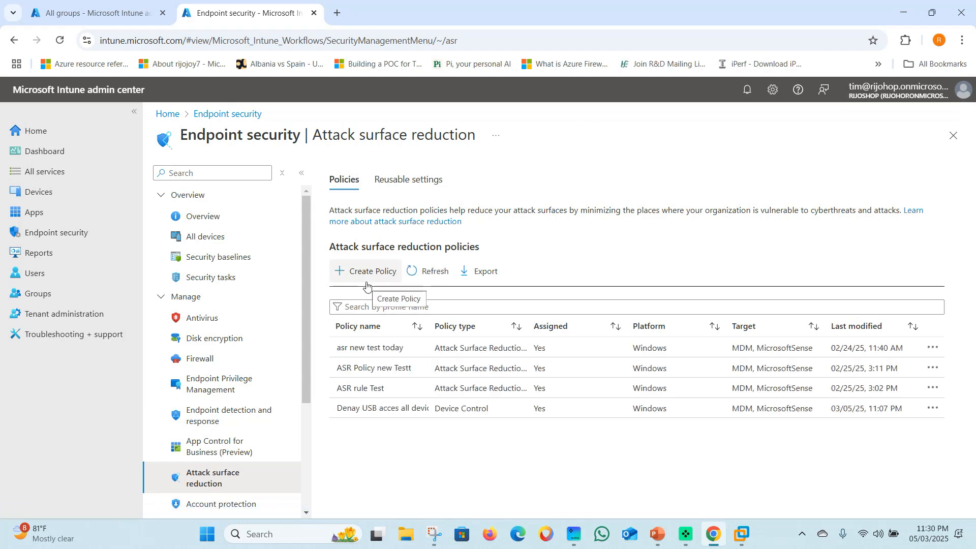
{"action": "left_click", "coordinate": [404, 188]}
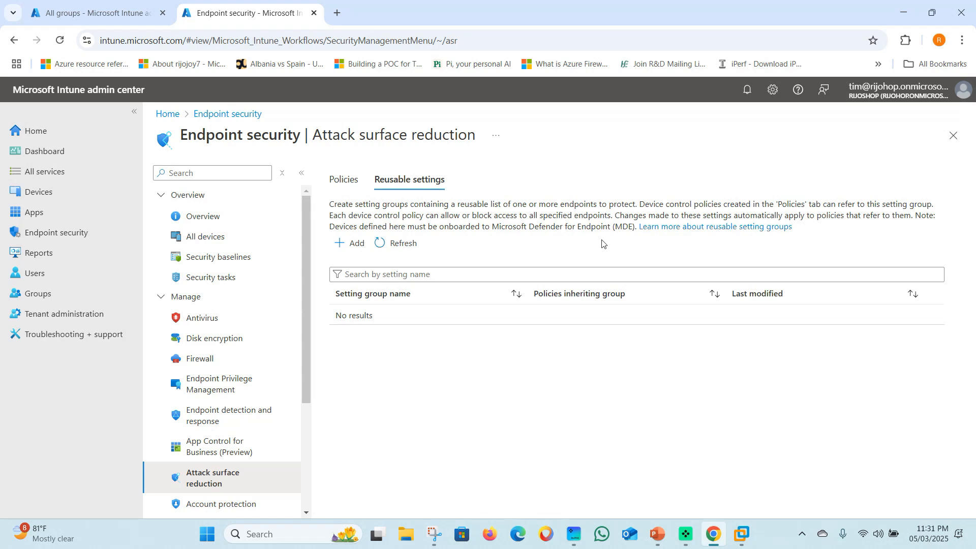
Start a new reusable settings group named "Reusable USB" and proceed to its configuration settings
{"action": "left_click", "coordinate": [359, 245]}
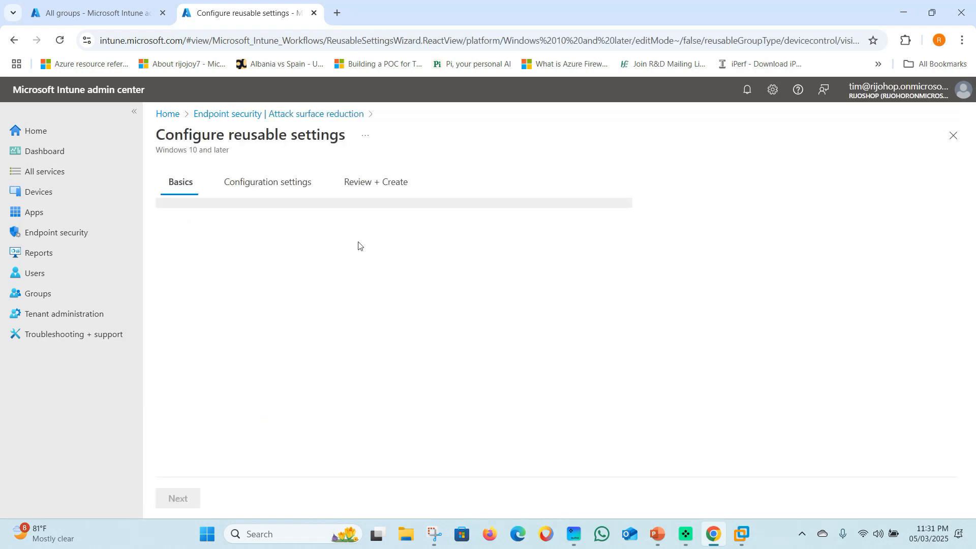
{"action": "left_click", "coordinate": [254, 225]}
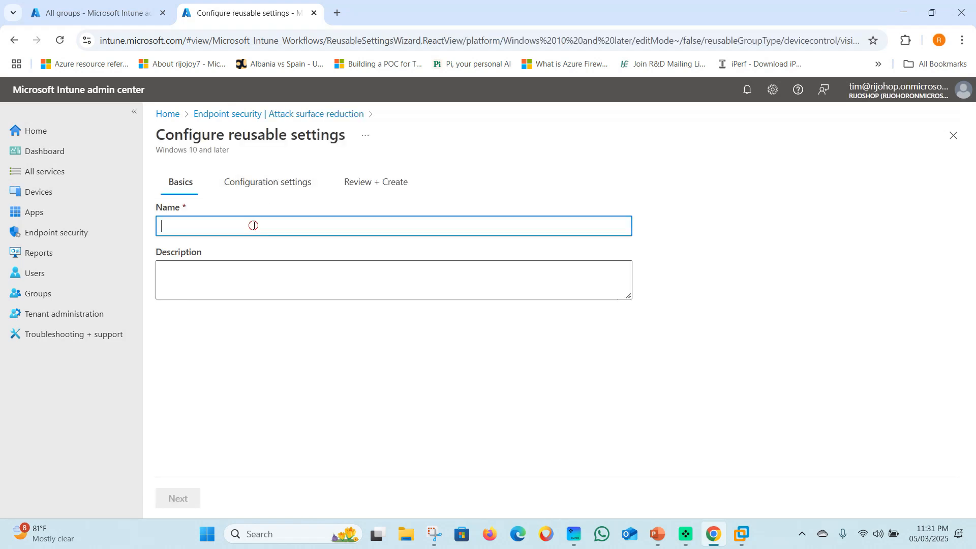
{"action": "type", "text": "Re"}
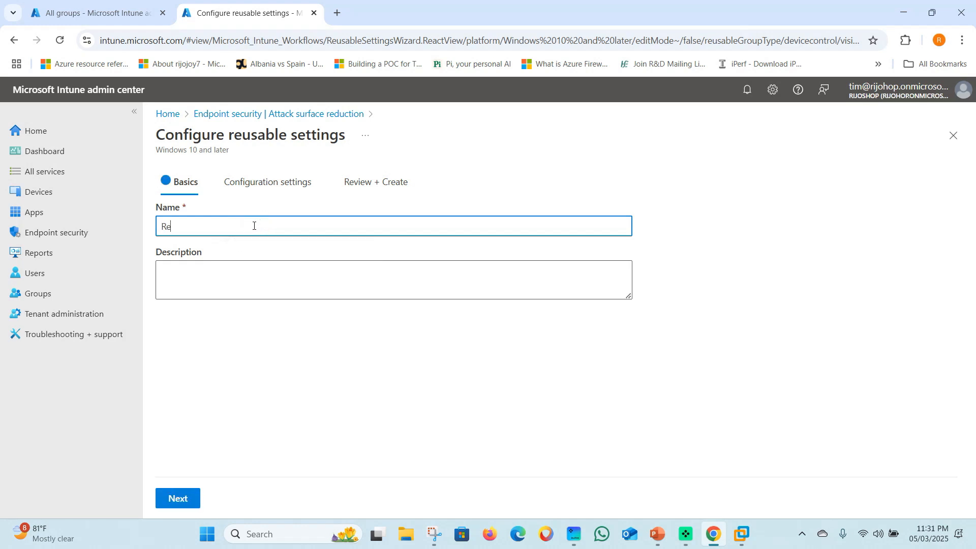
{"action": "type", "text": "usable USB"}
{"action": "key", "text": "Tab"}
{"action": "left_click", "coordinate": [173, 497]}
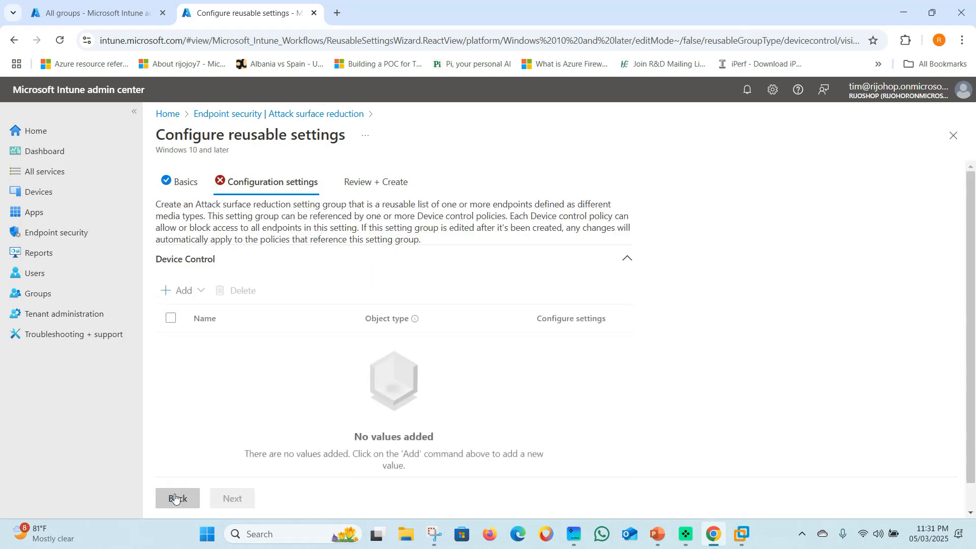
Add a Removable storage entry to the Device Control settings, select it and open its configuration settings
{"action": "scroll", "coordinate": [215, 258], "scroll_direction": "down", "scroll_amount": 1}
{"action": "left_click", "coordinate": [191, 285]}
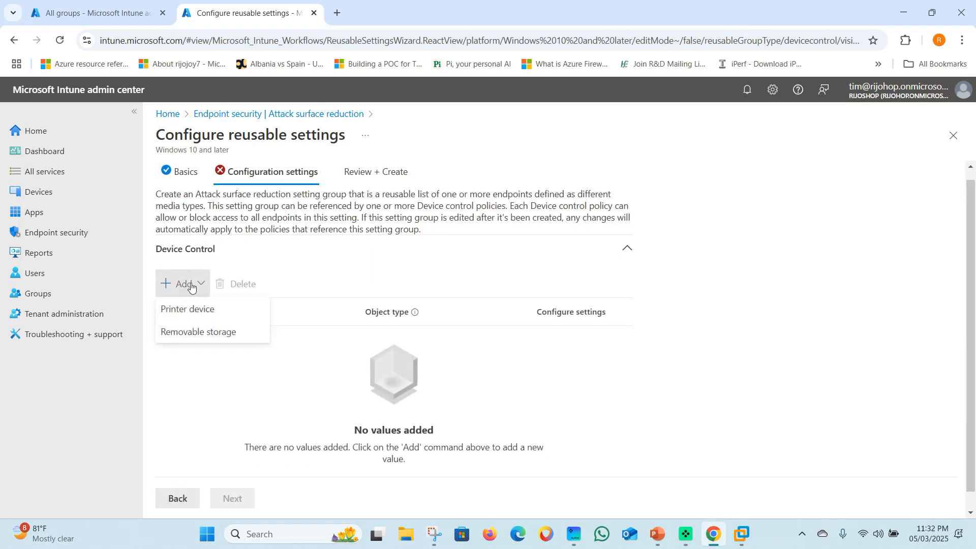
{"action": "left_click", "coordinate": [192, 335]}
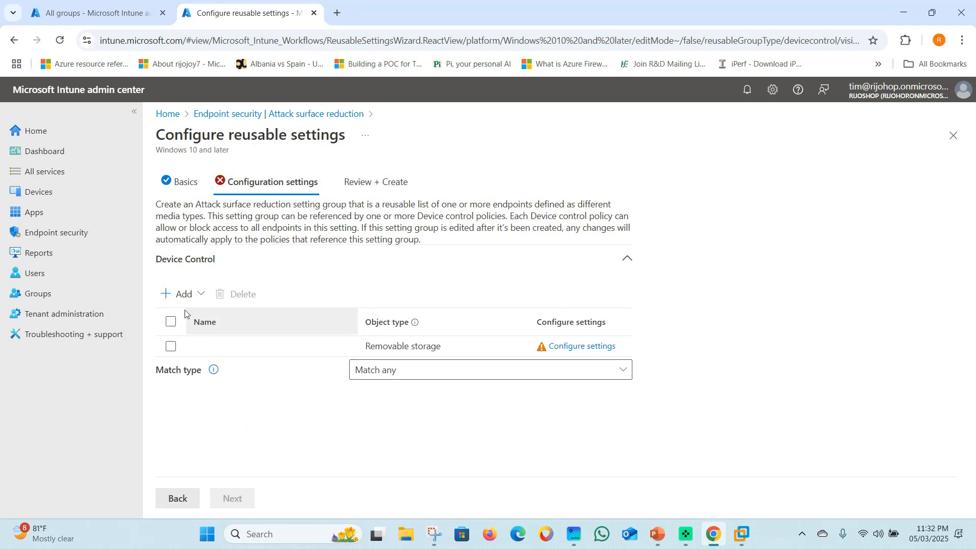
{"action": "left_click", "coordinate": [181, 294]}
{"action": "left_click", "coordinate": [178, 298]}
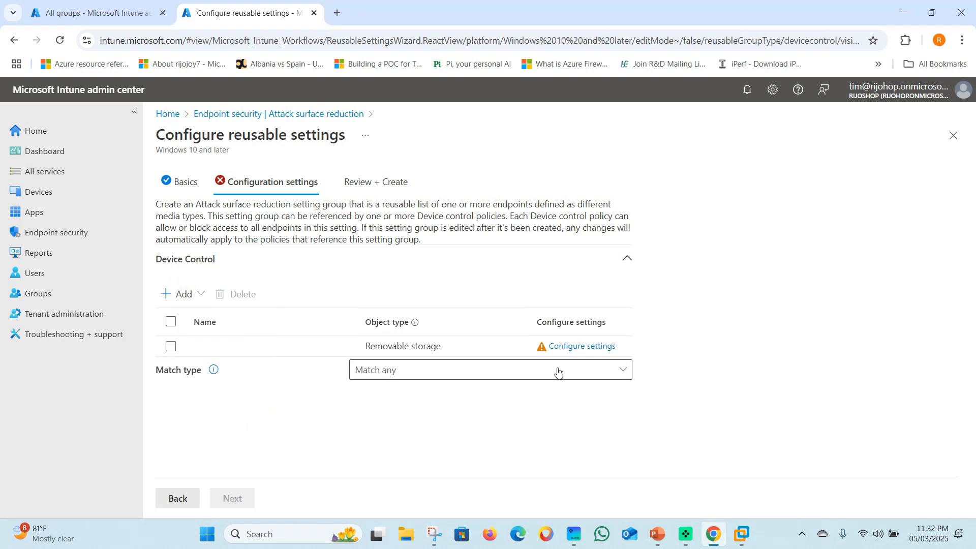
{"action": "left_click", "coordinate": [173, 348]}
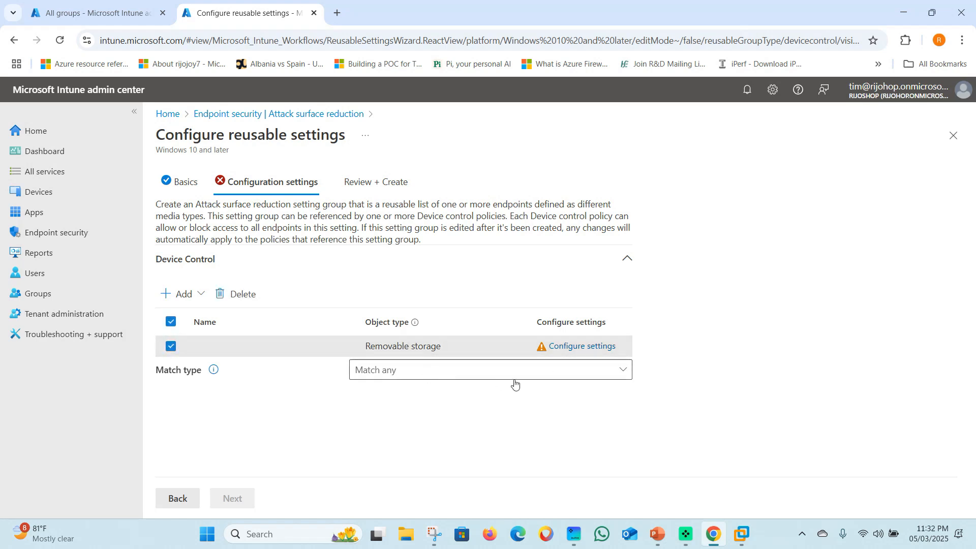
{"action": "left_click", "coordinate": [588, 348]}
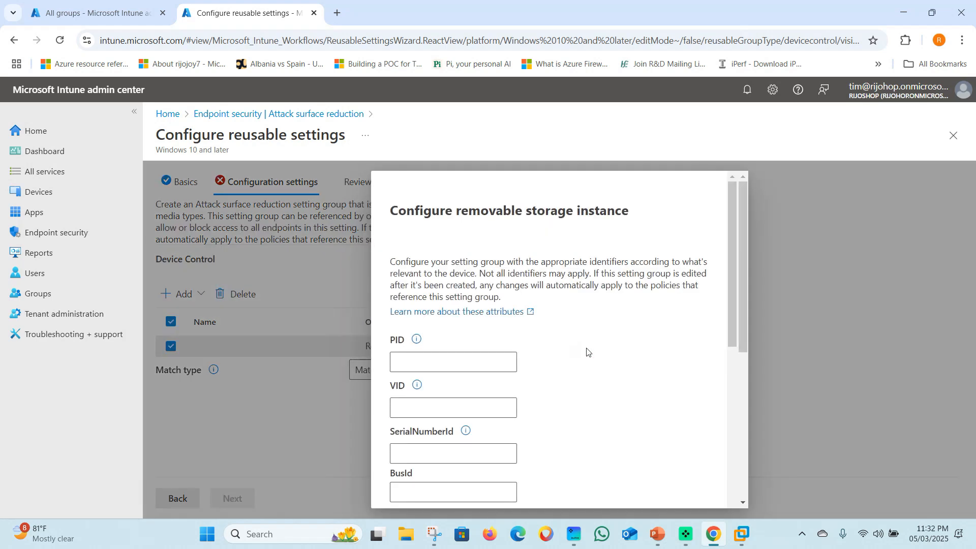
Review the identifier fields available for the removable storage instance, from PID and VID through PrimaryId
{"action": "scroll", "coordinate": [524, 331], "scroll_direction": "down", "scroll_amount": 1}
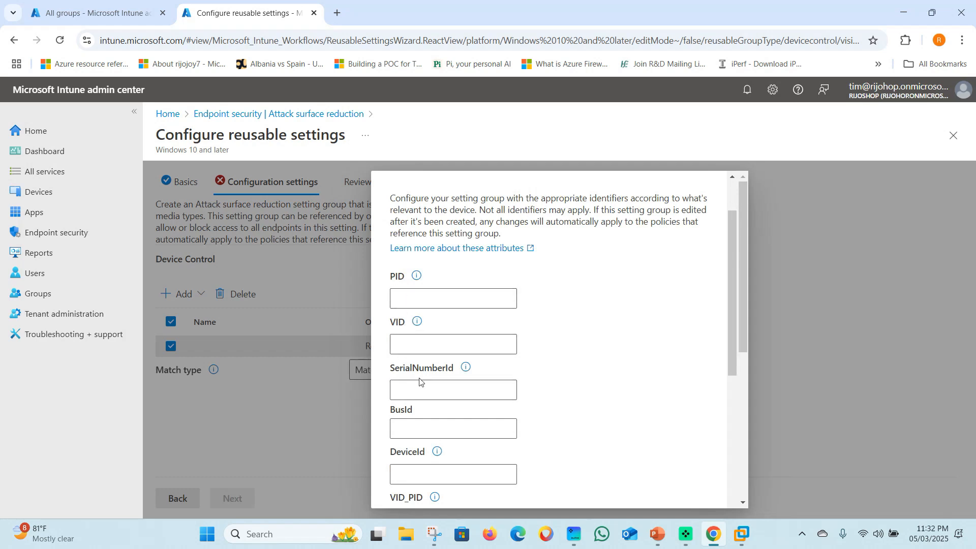
{"action": "scroll", "coordinate": [421, 382], "scroll_direction": "down", "scroll_amount": 2}
{"action": "scroll", "coordinate": [435, 356], "scroll_direction": "down", "scroll_amount": 3}
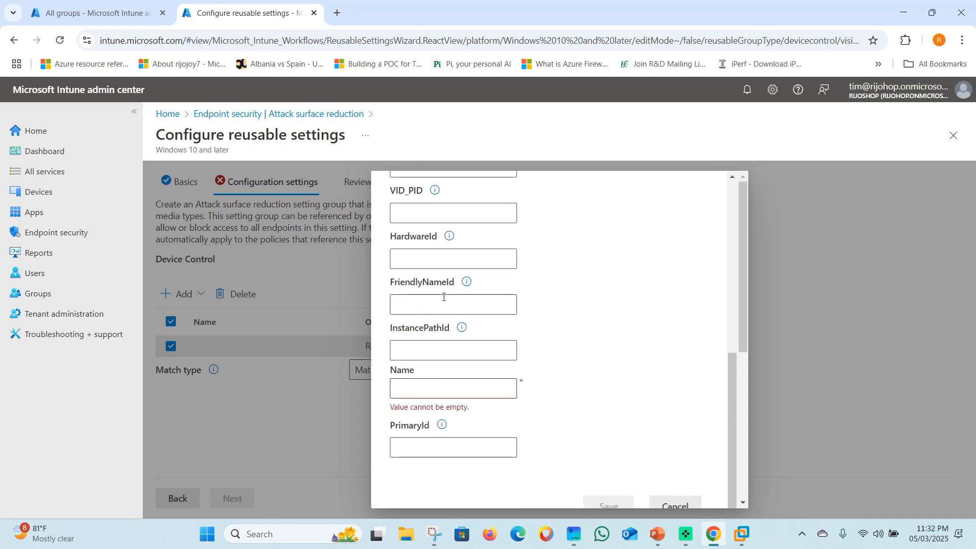
{"action": "scroll", "coordinate": [444, 297], "scroll_direction": "up", "scroll_amount": 5}
{"action": "scroll", "coordinate": [441, 386], "scroll_direction": "down", "scroll_amount": 4}
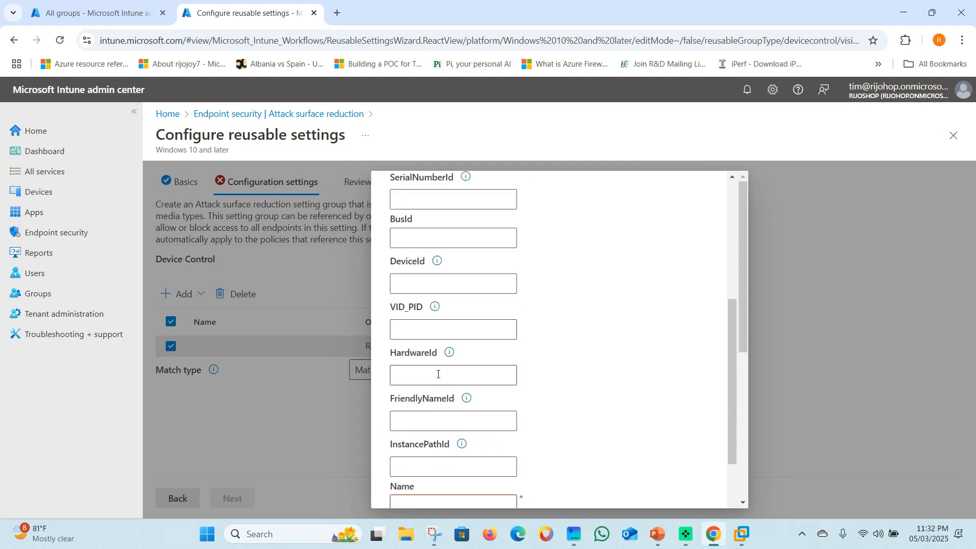
{"action": "scroll", "coordinate": [529, 346], "scroll_direction": "up", "scroll_amount": 5}
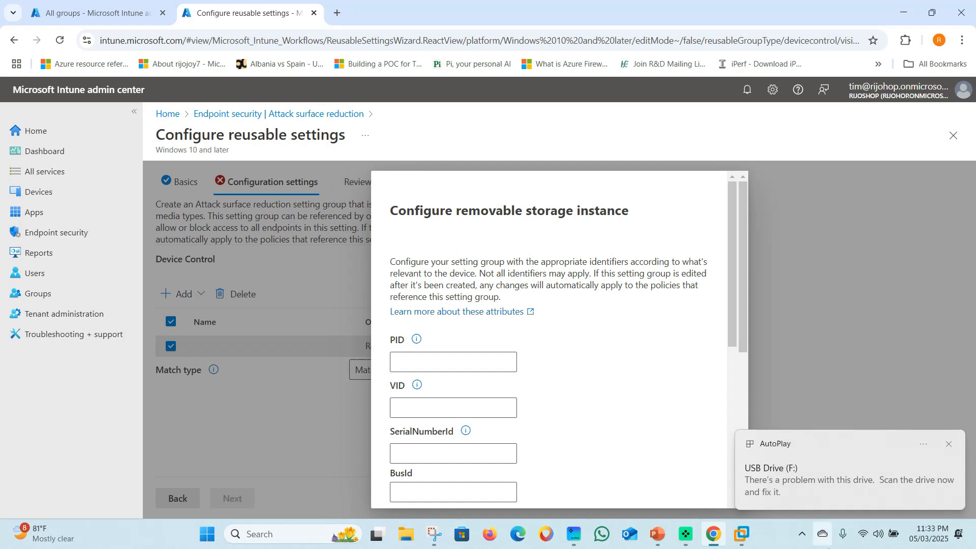
Dismiss the AutoPlay notification and open usbdeview.com in a new browser tab
{"action": "left_click", "coordinate": [948, 444]}
{"action": "left_click", "coordinate": [337, 12]}
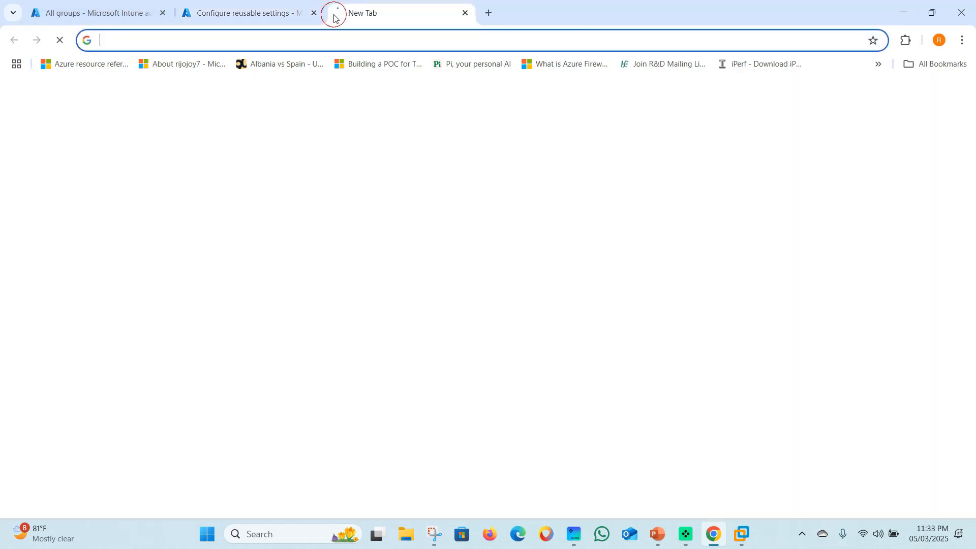
{"action": "left_click", "coordinate": [303, 40]}
{"action": "type", "text": "u"}
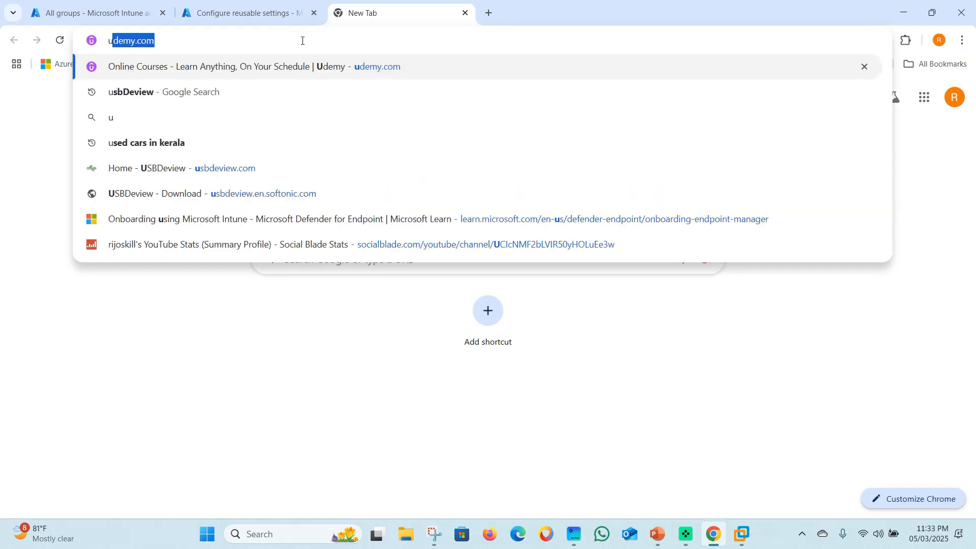
{"action": "type", "text": "sb"}
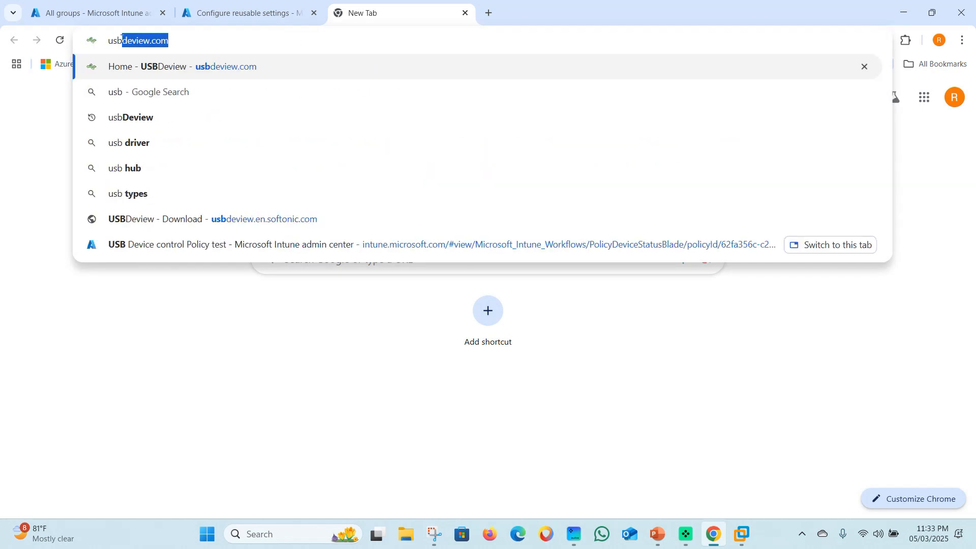
{"action": "left_click", "coordinate": [189, 39]}
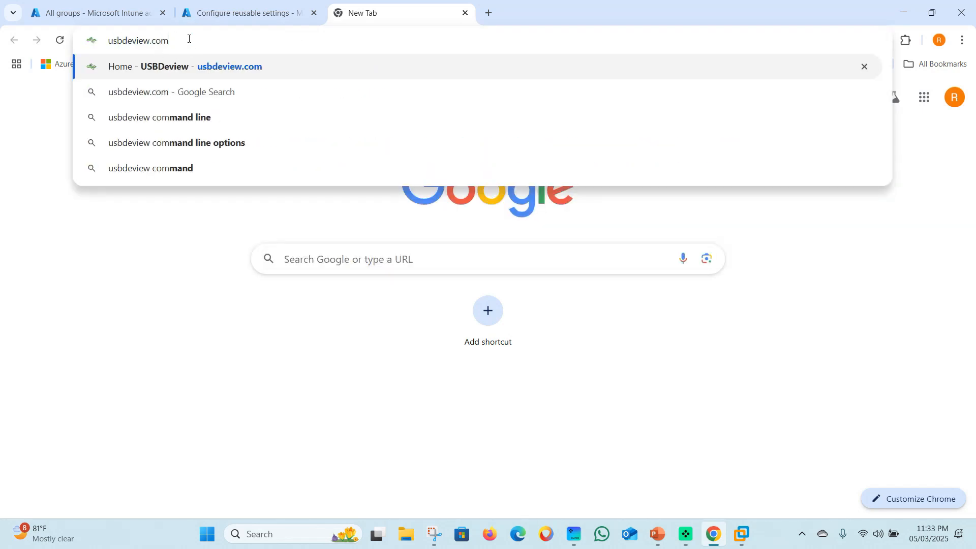
{"action": "key", "text": "Return"}
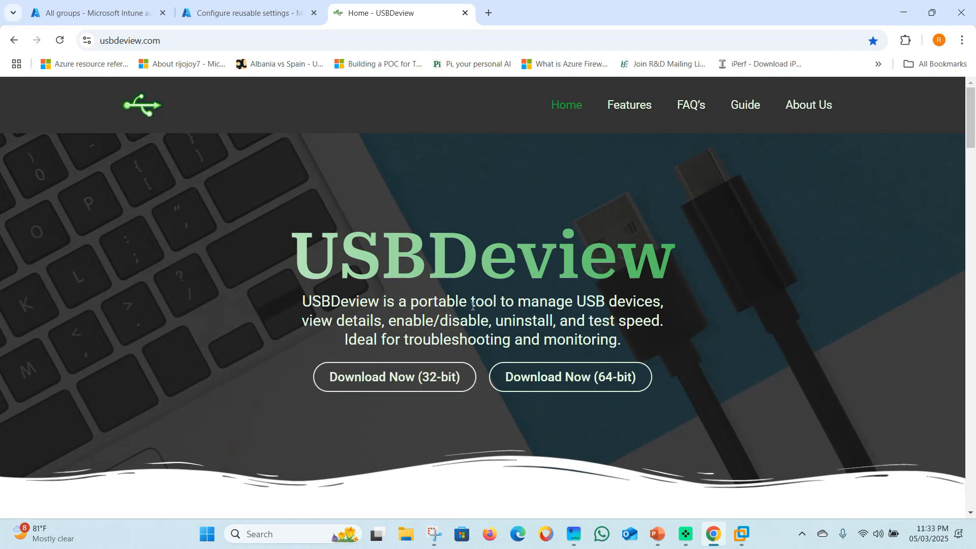
Find the usbdeview-x64 archive on the computer and run the USBDeview application from it without extracting
{"action": "left_click", "coordinate": [281, 534]}
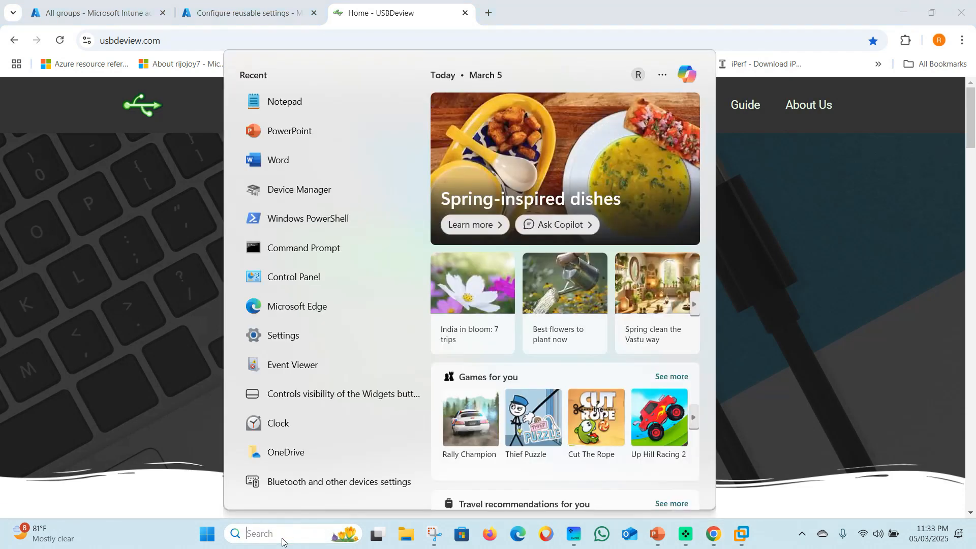
{"action": "type", "text": "us"}
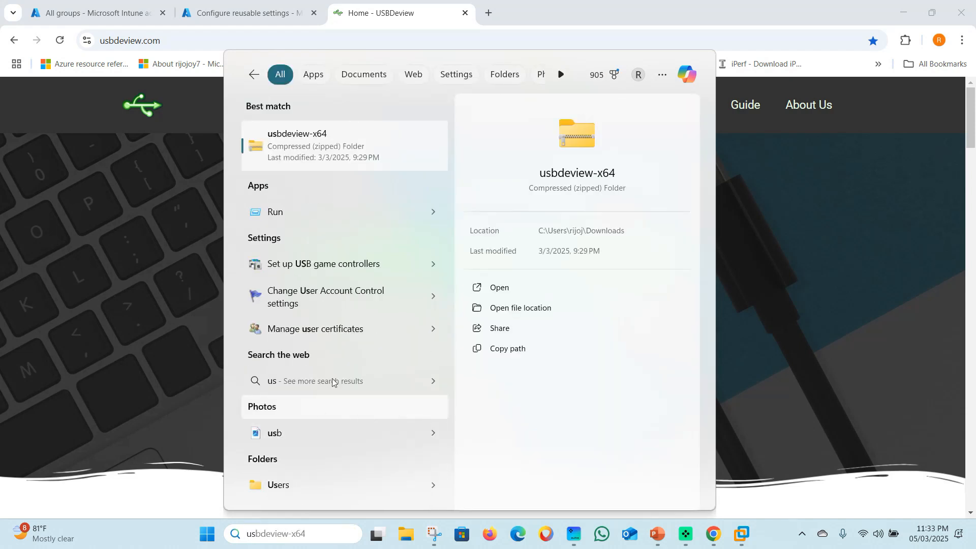
{"action": "left_click", "coordinate": [599, 175]}
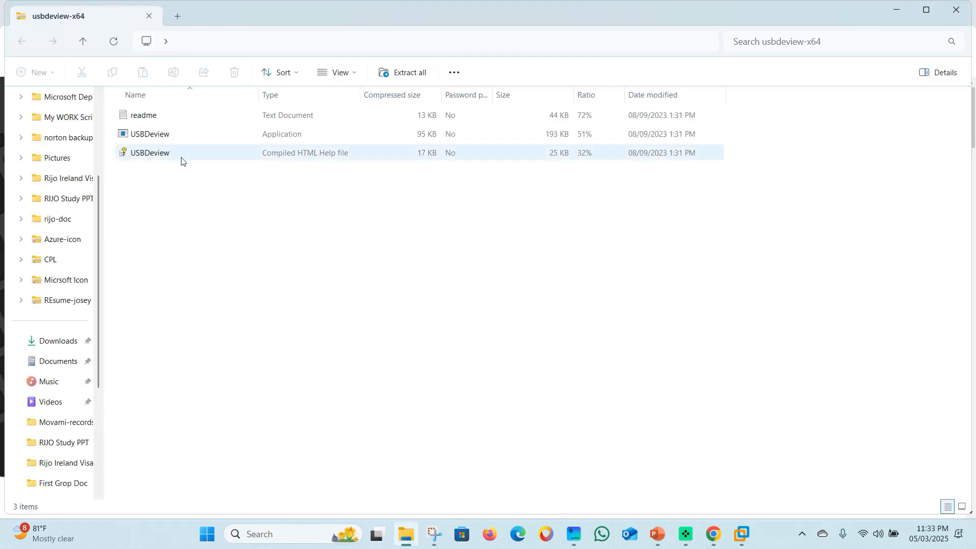
{"action": "double_click", "coordinate": [149, 135]}
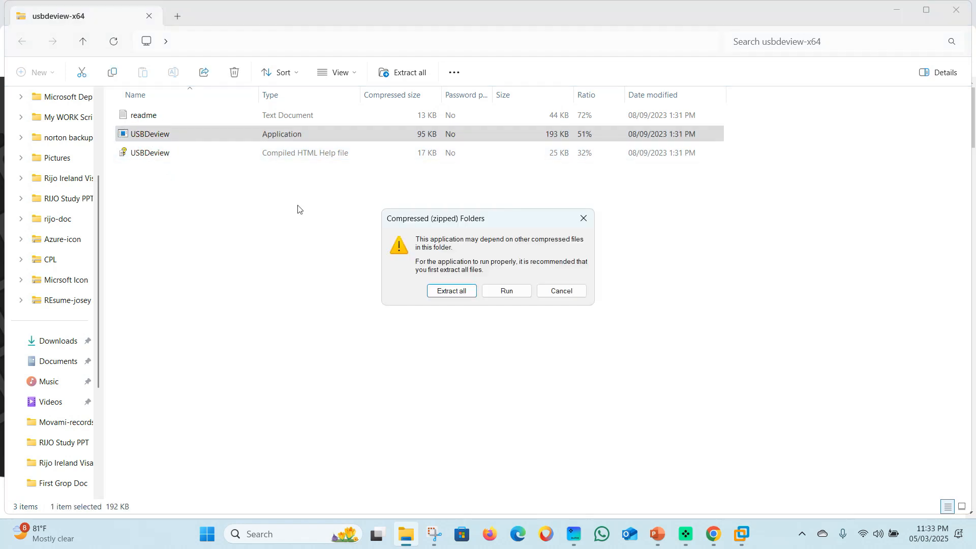
{"action": "left_click", "coordinate": [494, 291]}
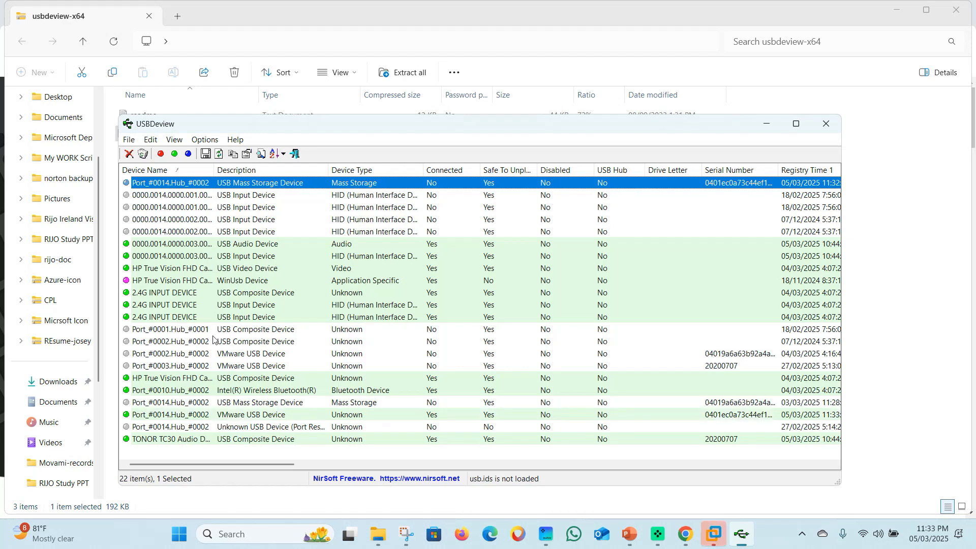
Switch to VMware Workstation, connect the SanDisk 3.2Gen1 device to the host, and dismiss the AutoPlay notification
{"action": "left_click", "coordinate": [710, 534]}
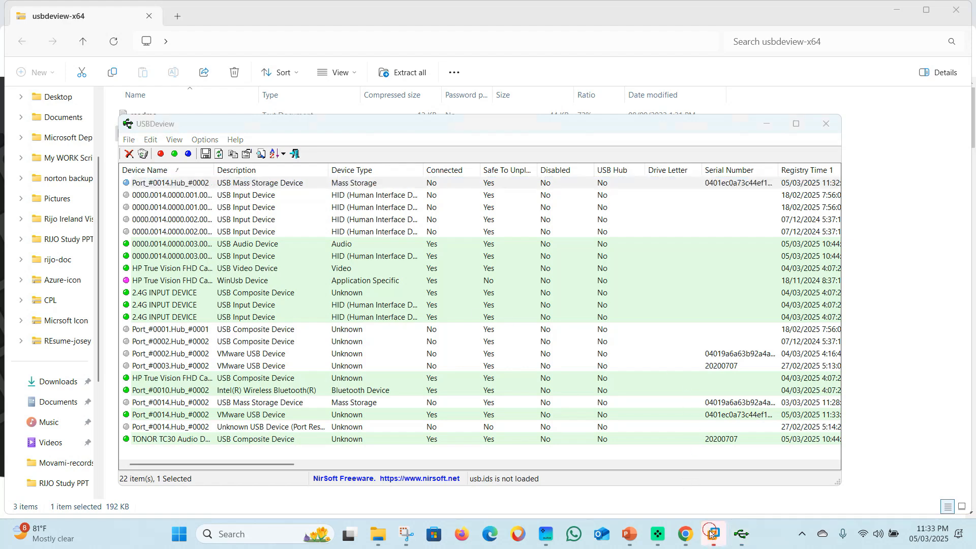
{"action": "left_click", "coordinate": [397, 184]}
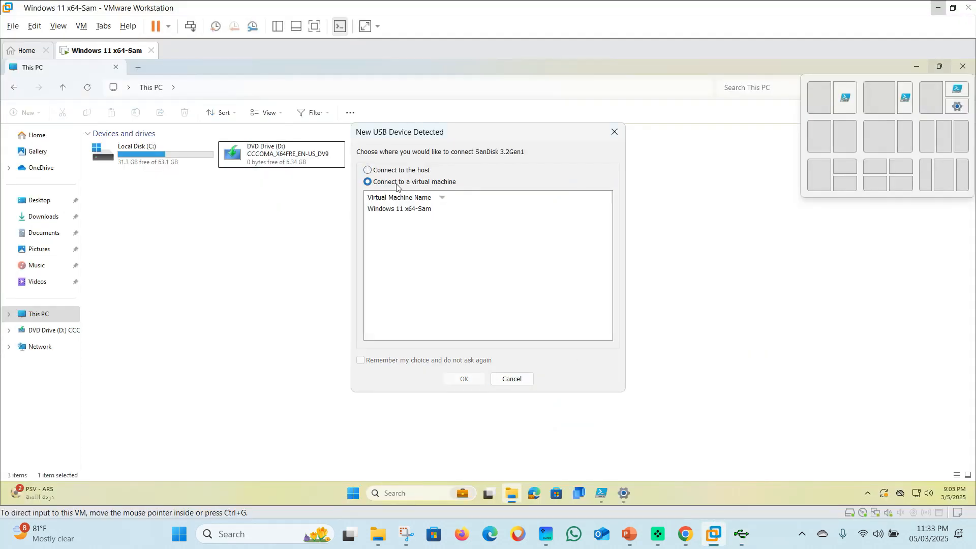
{"action": "left_click", "coordinate": [400, 210]}
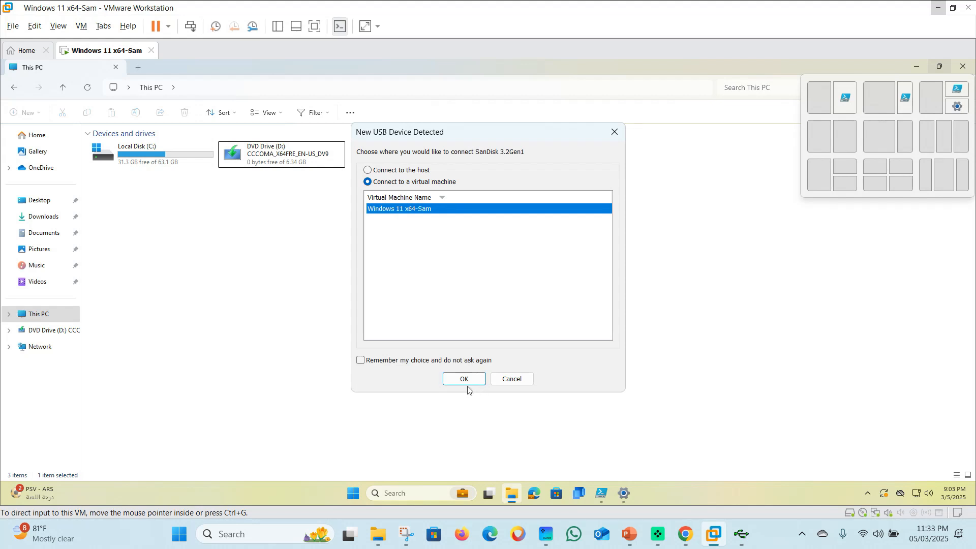
{"action": "left_click", "coordinate": [377, 173]}
{"action": "left_click", "coordinate": [461, 379]}
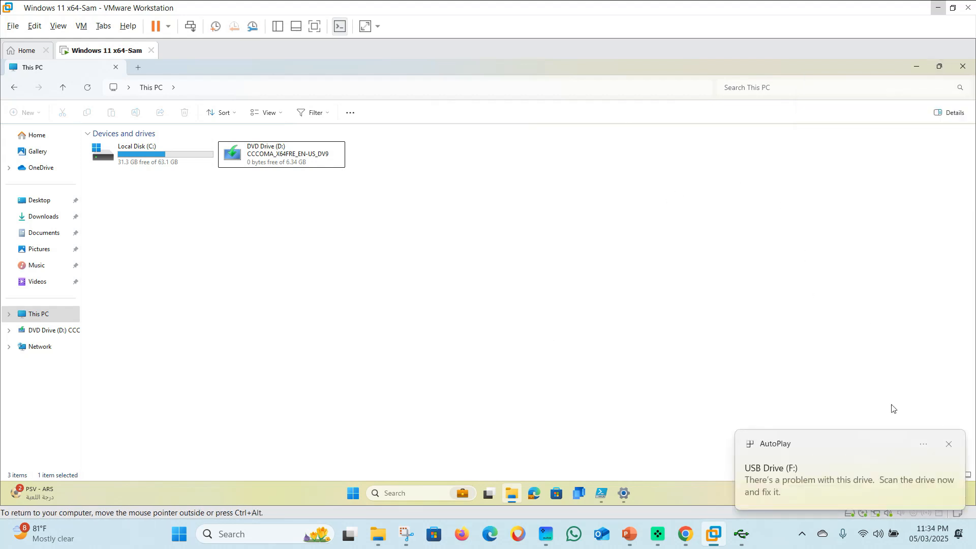
{"action": "left_click", "coordinate": [948, 444]}
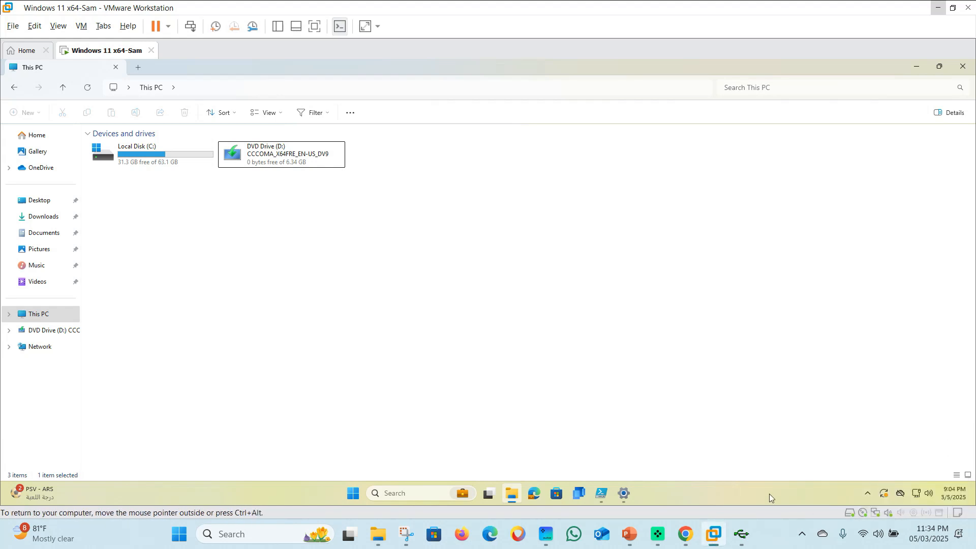
Switch to USBDeview, open the properties of the SanDisk 3.2Gen1 device and highlight its VendorID value
{"action": "left_click", "coordinate": [741, 533]}
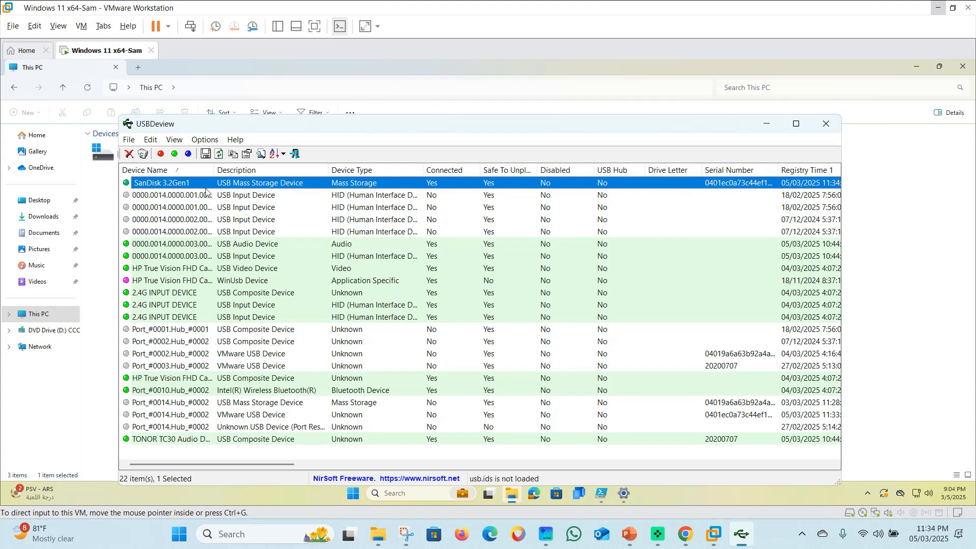
{"action": "double_click", "coordinate": [165, 188]}
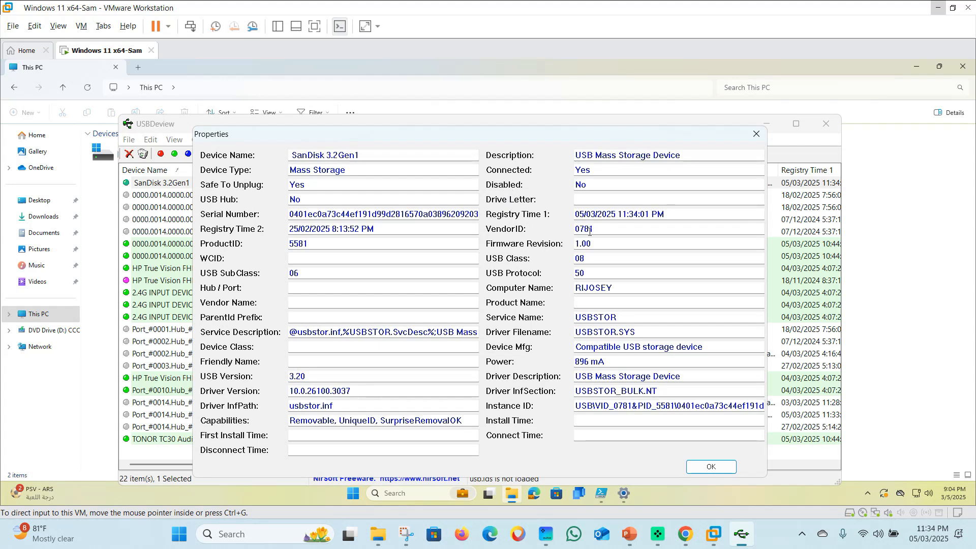
{"action": "left_click_drag", "start_coordinate": [601, 231], "coordinate": [577, 231]}
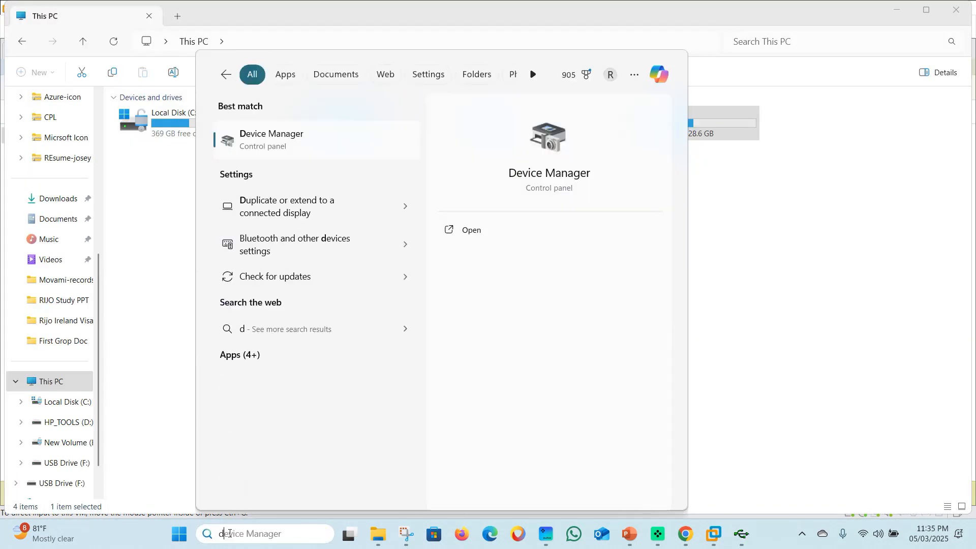
Search Windows for Device Manager and open it
{"action": "type", "text": "eb"}
{"action": "key", "text": "BackSpace"}
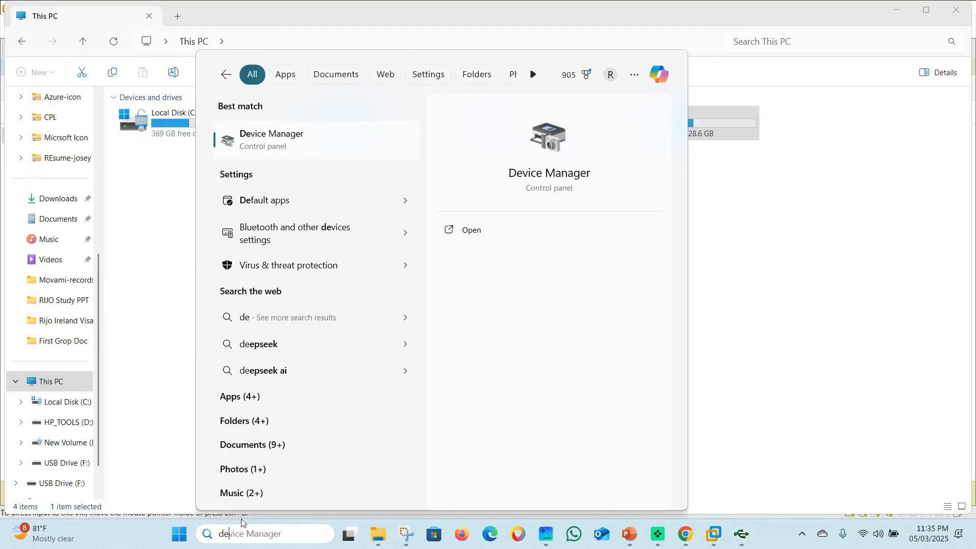
{"action": "type", "text": "v"}
{"action": "left_click", "coordinate": [315, 128]}
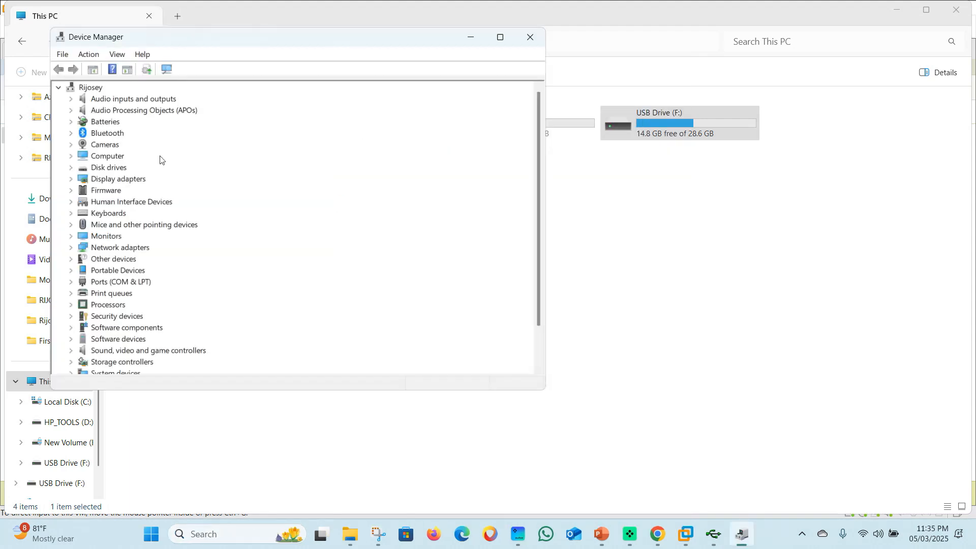
Open the properties of the SanDisk 3.2Gen1 USB Device under Disk drives and display its Parent property details
{"action": "left_click", "coordinate": [70, 167]}
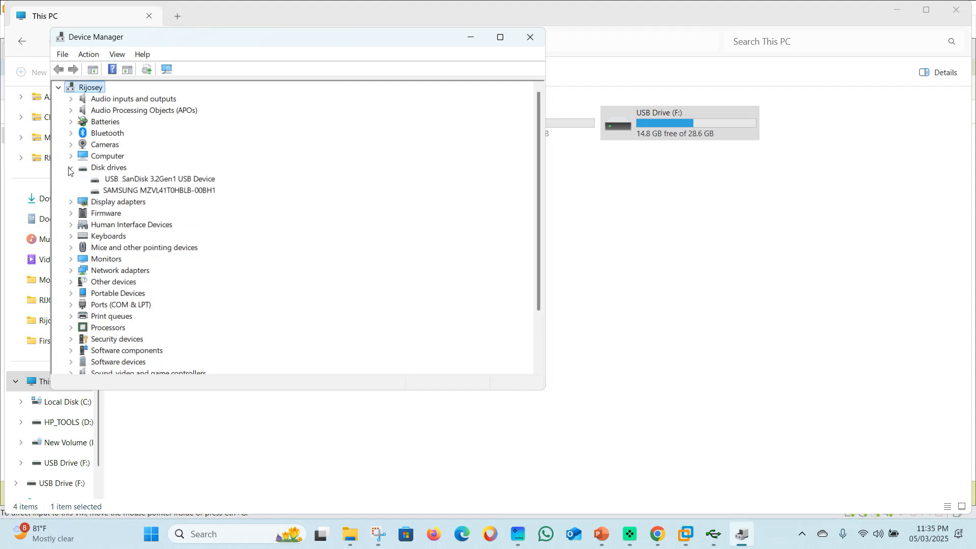
{"action": "right_click", "coordinate": [144, 182]}
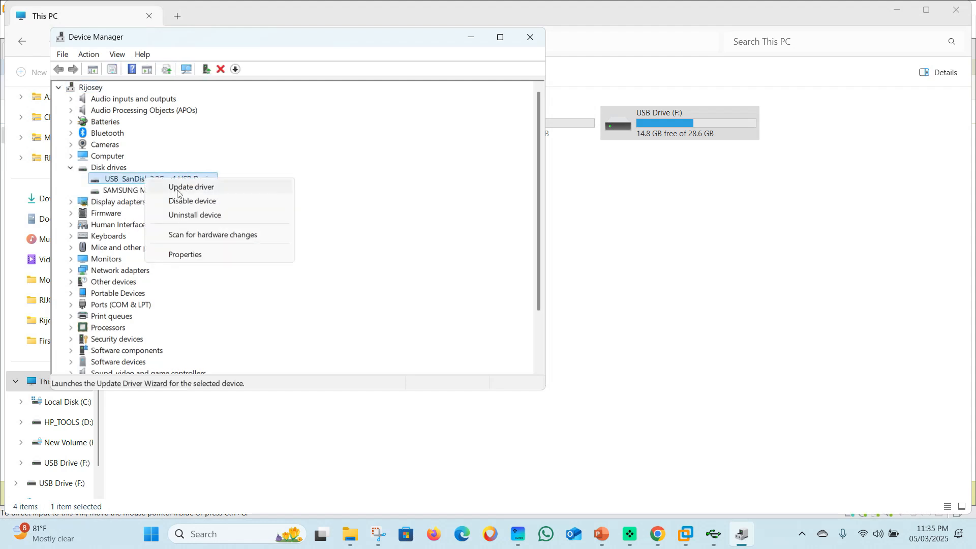
{"action": "left_click", "coordinate": [185, 254]}
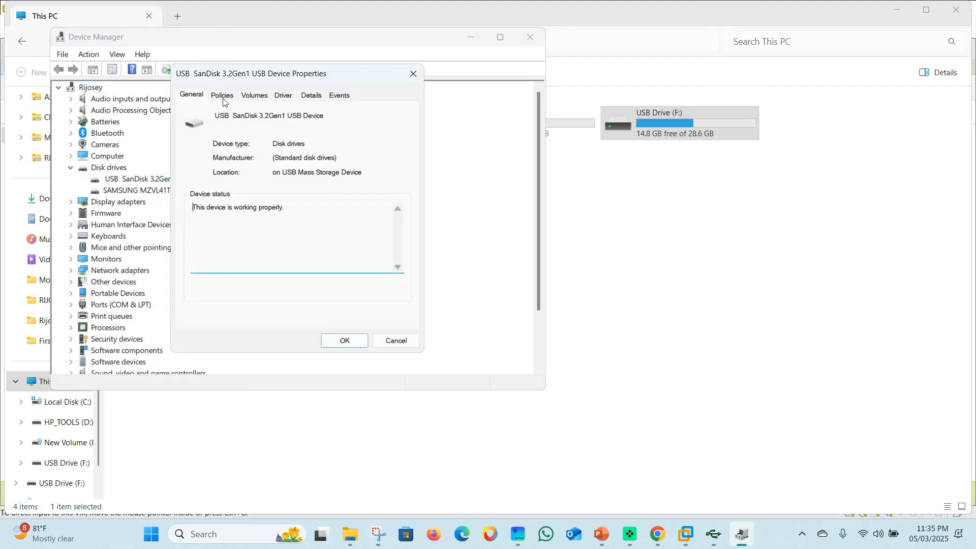
{"action": "left_click", "coordinate": [311, 98]}
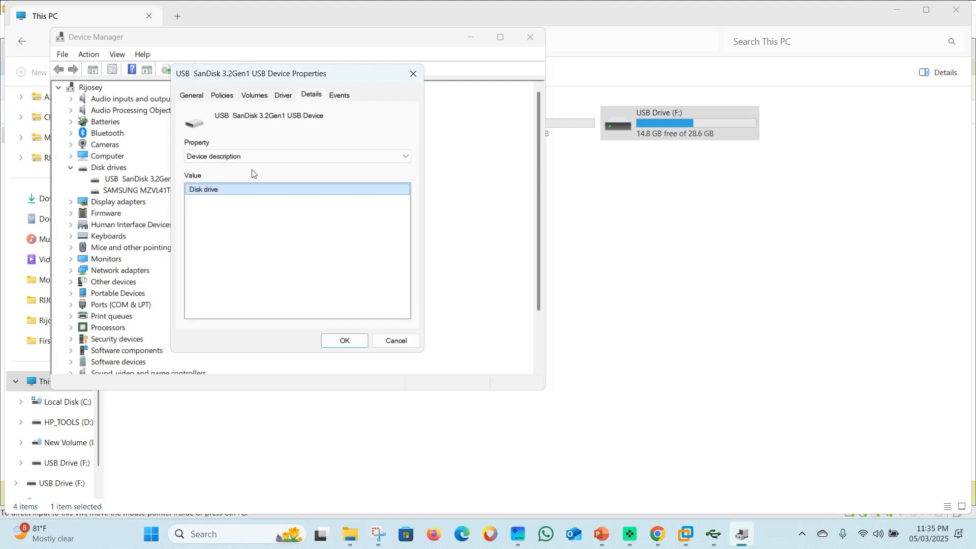
{"action": "left_click", "coordinate": [262, 156]}
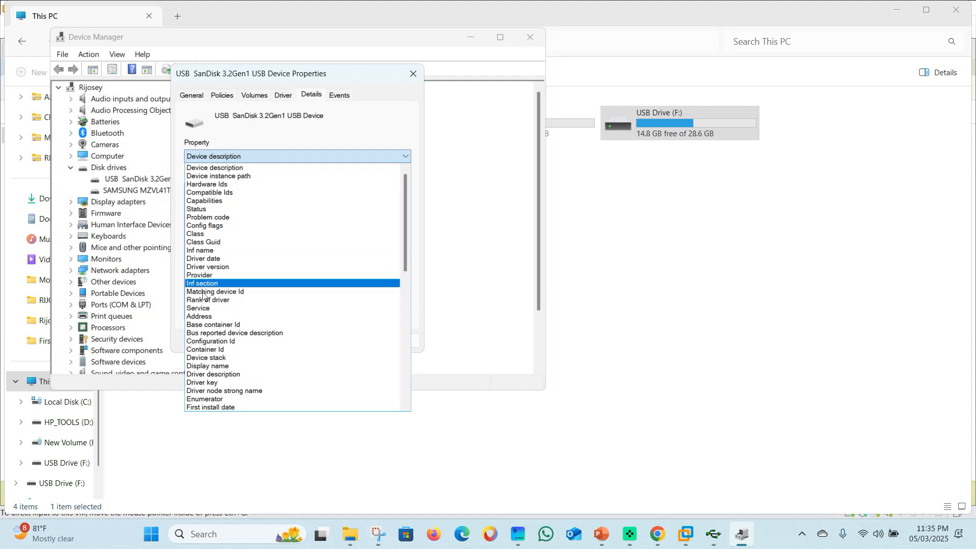
{"action": "scroll", "coordinate": [204, 305], "scroll_direction": "down", "scroll_amount": 5}
{"action": "left_click", "coordinate": [208, 387]}
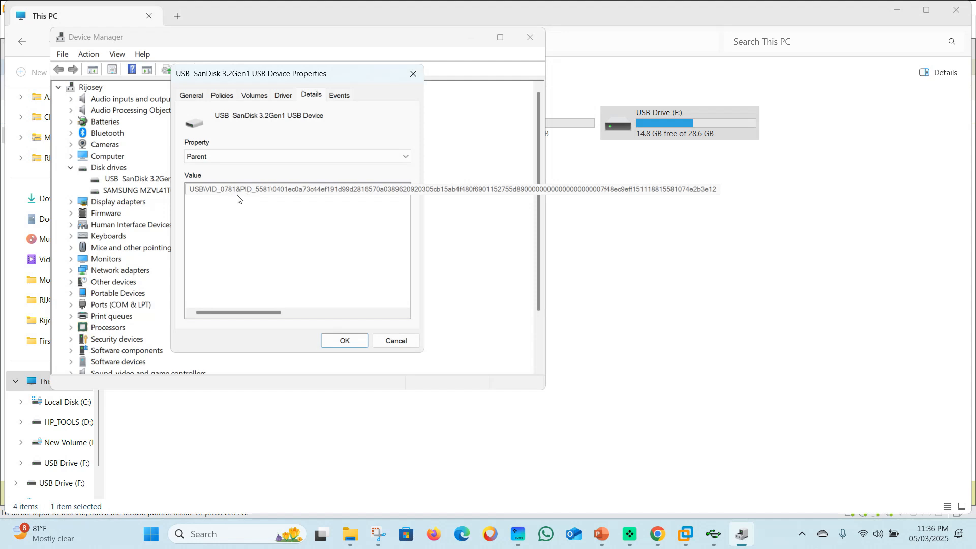
Browse the SanDisk drive's available property details and display its Device description
{"action": "left_click", "coordinate": [264, 158]}
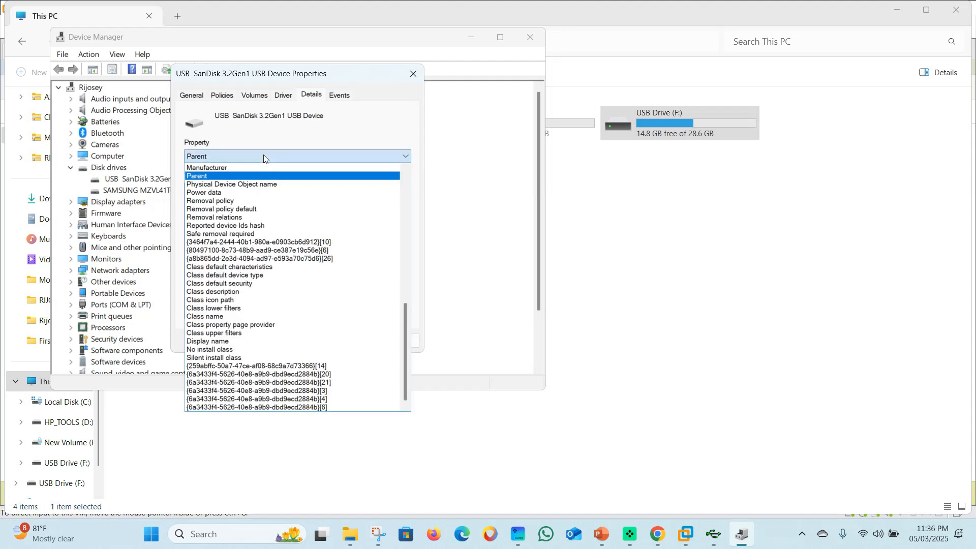
{"action": "scroll", "coordinate": [226, 206], "scroll_direction": "up", "scroll_amount": 10}
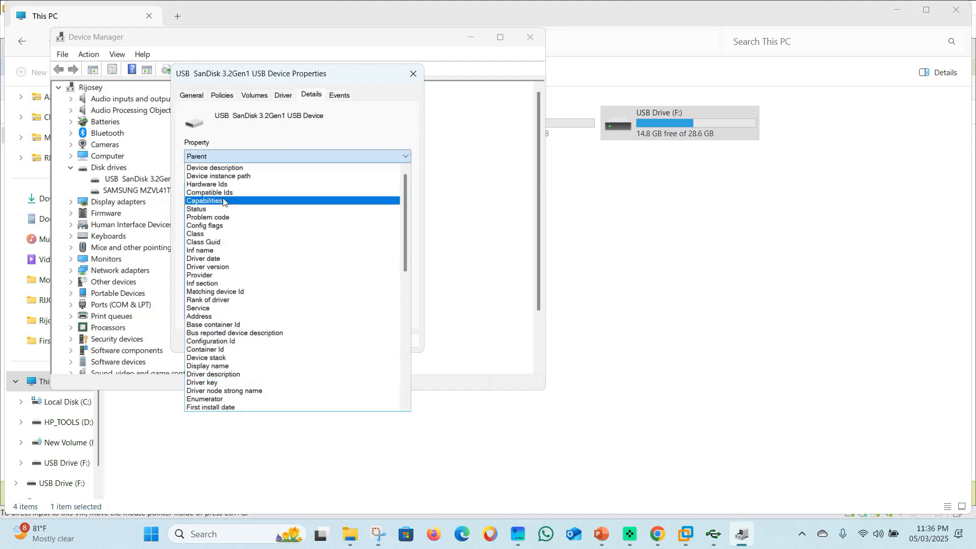
{"action": "left_click", "coordinate": [226, 169]}
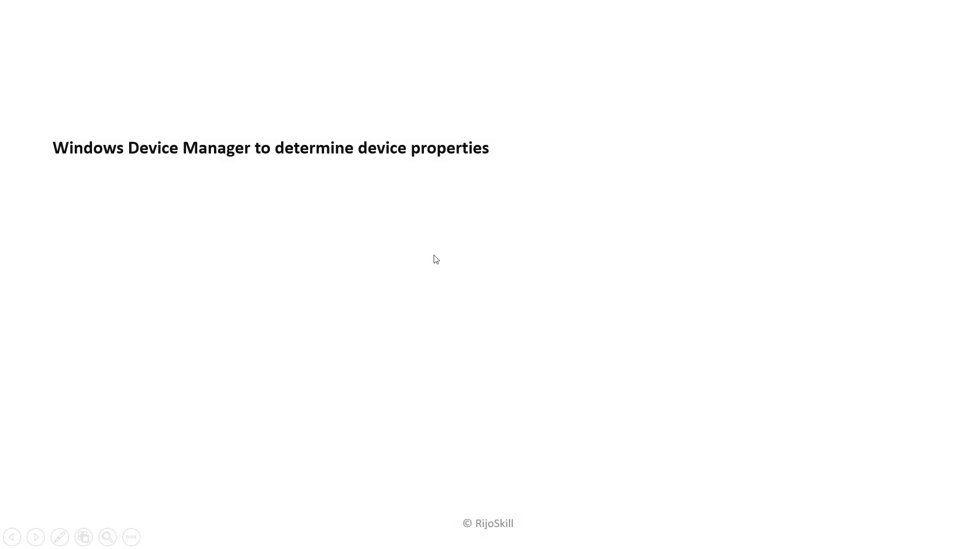
{"action": "left_click", "coordinate": [435, 258]}
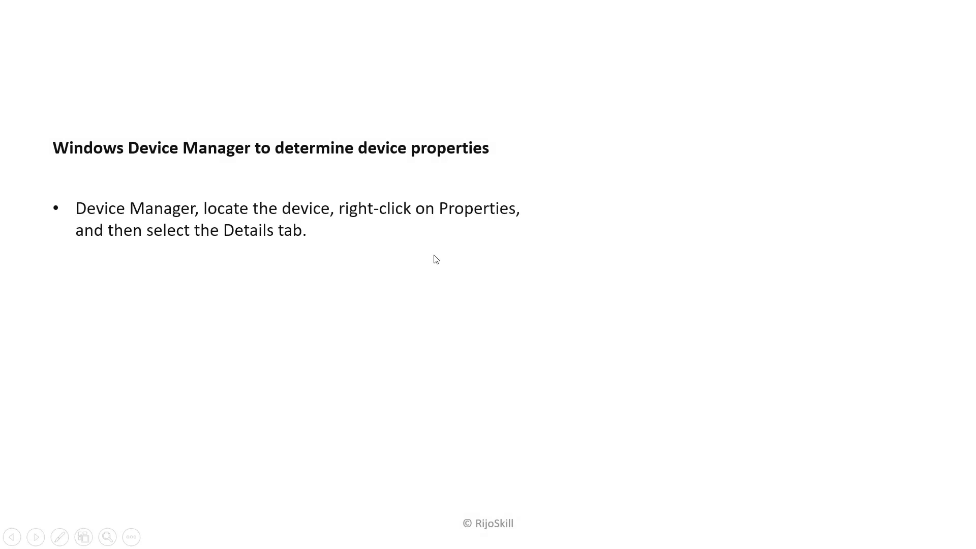
{"action": "left_click", "coordinate": [471, 278]}
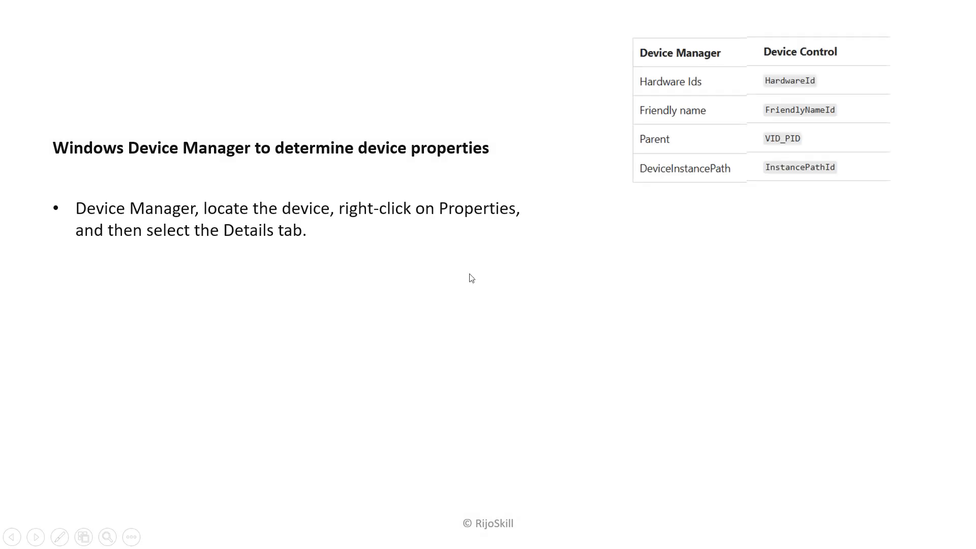
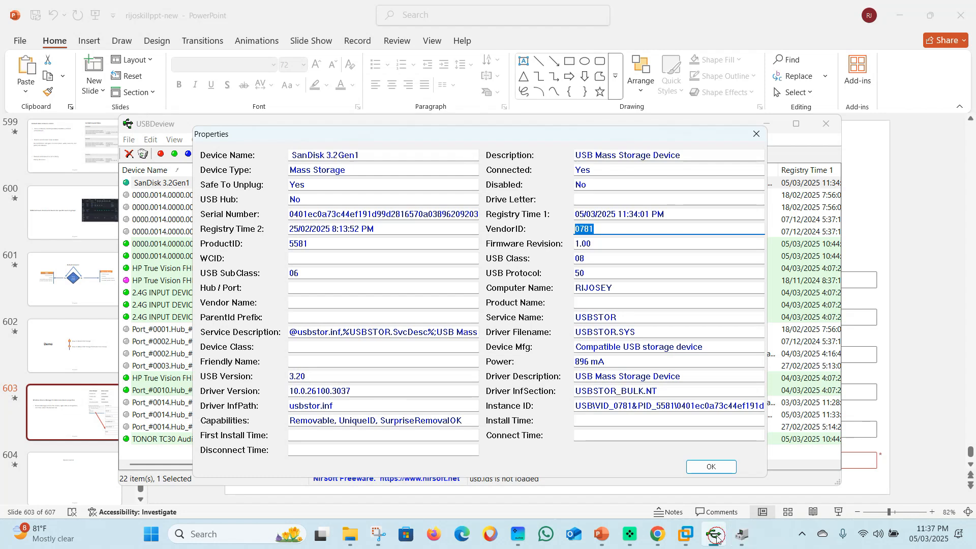
Switch to Chrome and set the VID of the removable storage instance to 0781
{"action": "left_click", "coordinate": [657, 533]}
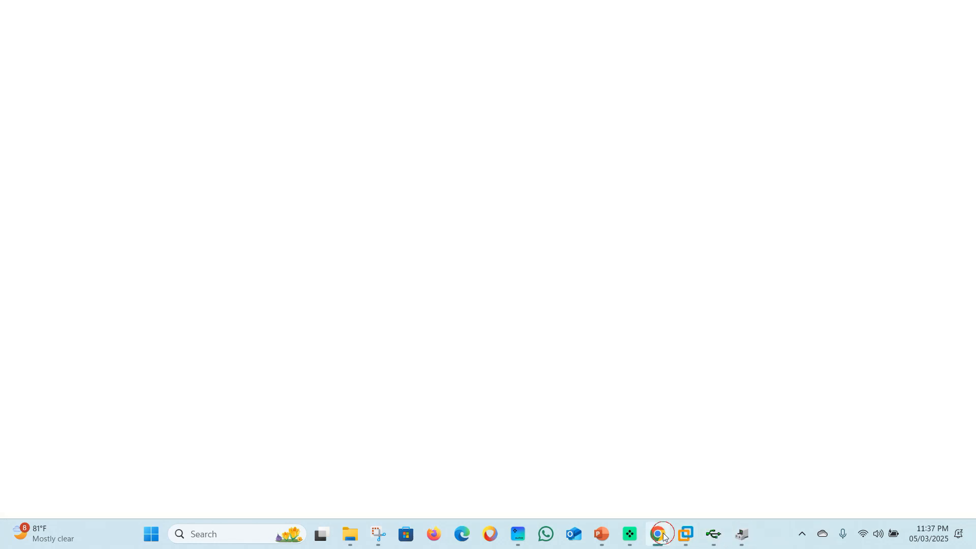
{"action": "left_click", "coordinate": [417, 409]}
{"action": "type", "text": "0781"}
{"action": "scroll", "coordinate": [486, 378], "scroll_direction": "down", "scroll_amount": 1}
{"action": "scroll", "coordinate": [482, 386], "scroll_direction": "down", "scroll_amount": 1}
Copy the SanDisk drive's serial number from USBDeview and paste it as the SerialNumberId of the removable storage instance in Intune
{"action": "left_click", "coordinate": [411, 323]}
{"action": "left_click", "coordinate": [714, 534]}
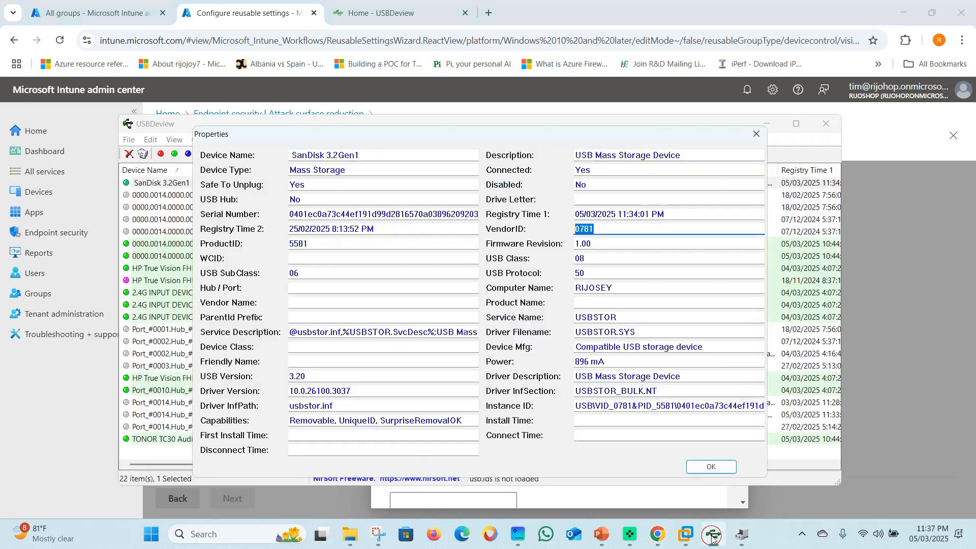
{"action": "double_click", "coordinate": [350, 214]}
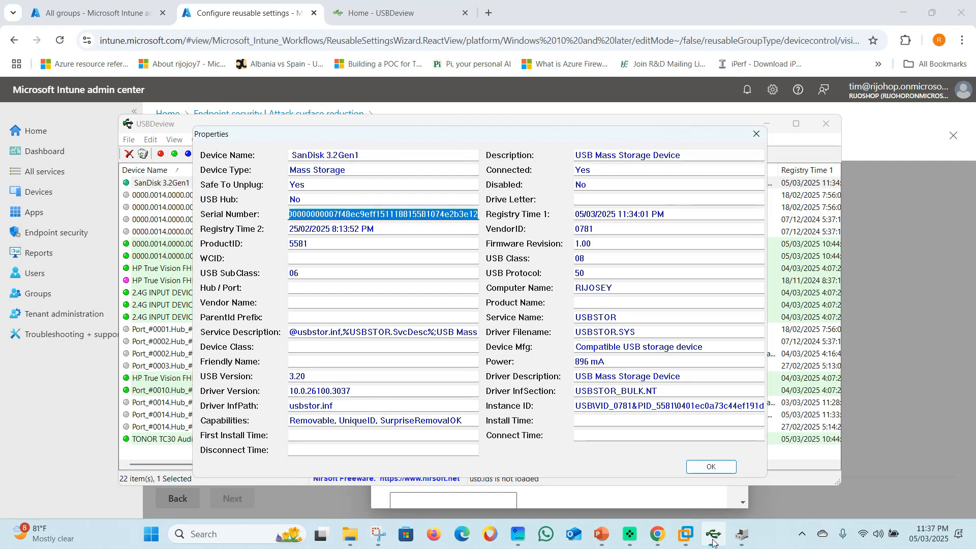
{"action": "left_click", "coordinate": [660, 535]}
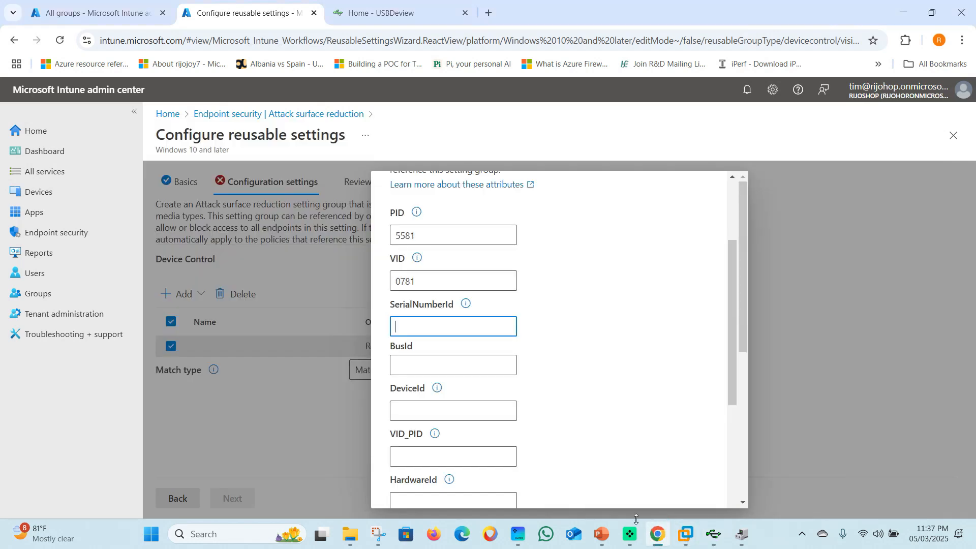
{"action": "left_click", "coordinate": [418, 328]}
{"action": "key", "text": "ctrl+v"}
{"action": "scroll", "coordinate": [418, 328], "scroll_direction": "down", "scroll_amount": 2}
{"action": "scroll", "coordinate": [417, 325], "scroll_direction": "up", "scroll_amount": 5}
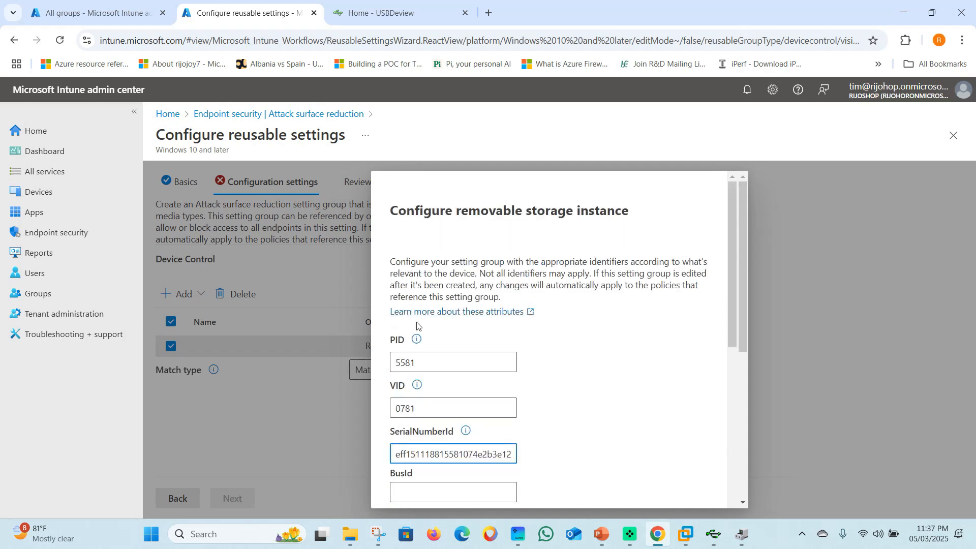
Name the removable storage instance "Allow USB device" and save it
{"action": "scroll", "coordinate": [417, 325], "scroll_direction": "down", "scroll_amount": 6}
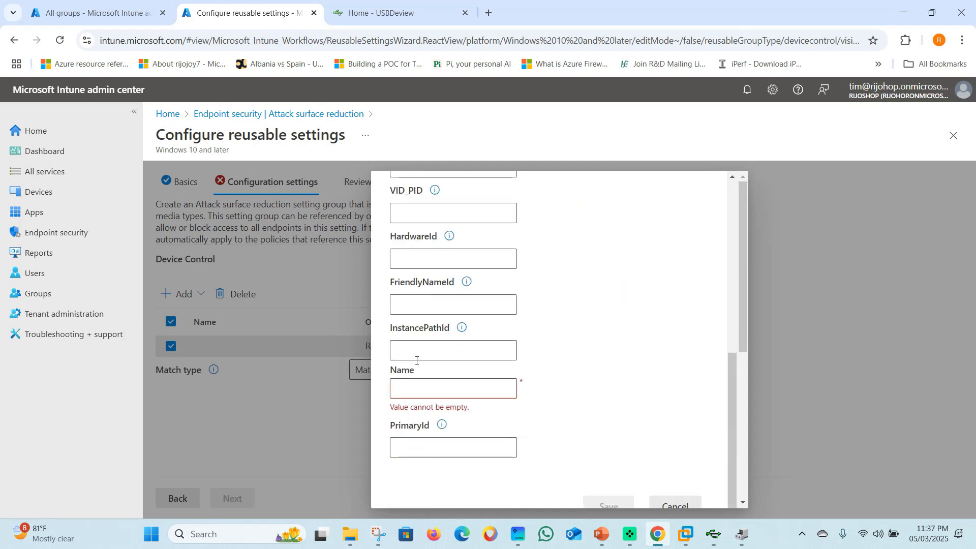
{"action": "left_click", "coordinate": [421, 389]}
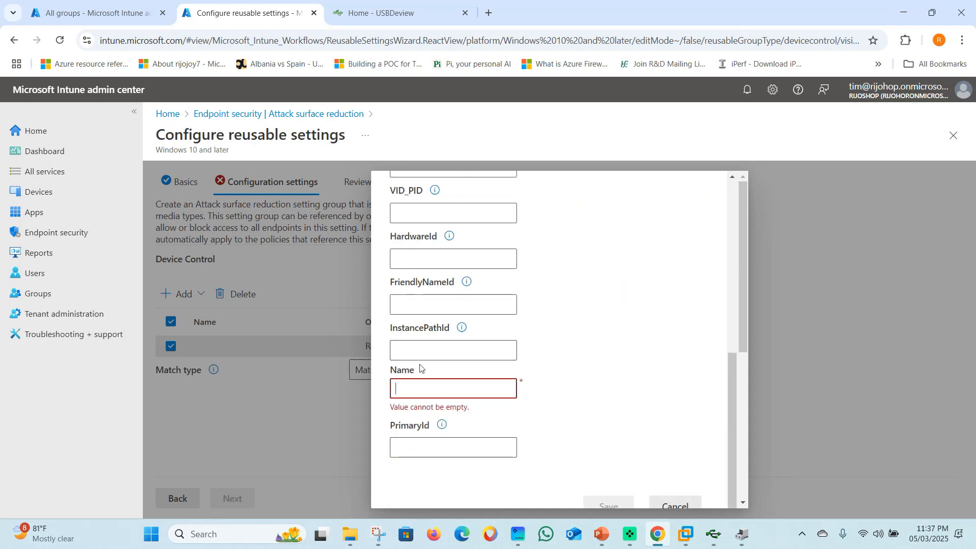
{"action": "type", "text": "Allo"}
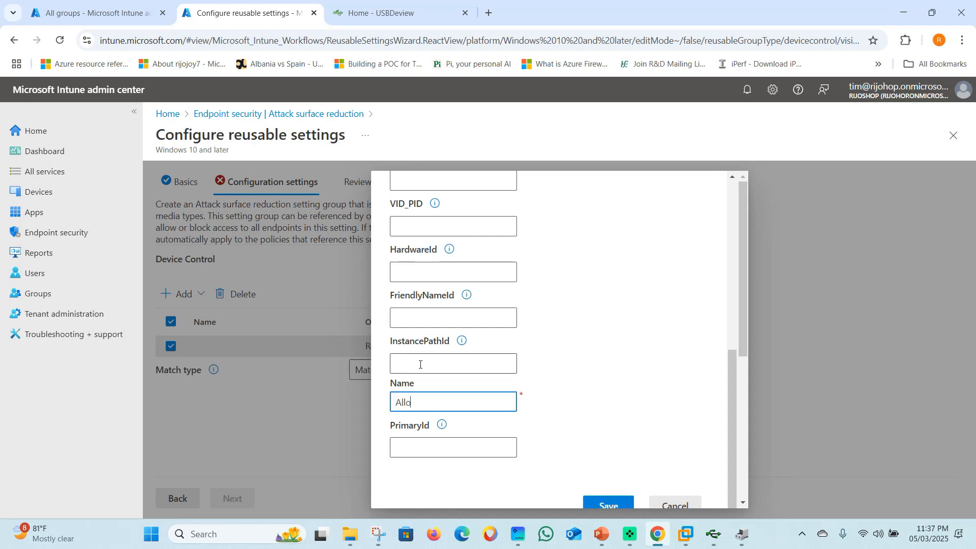
{"action": "type", "text": "w USB device"}
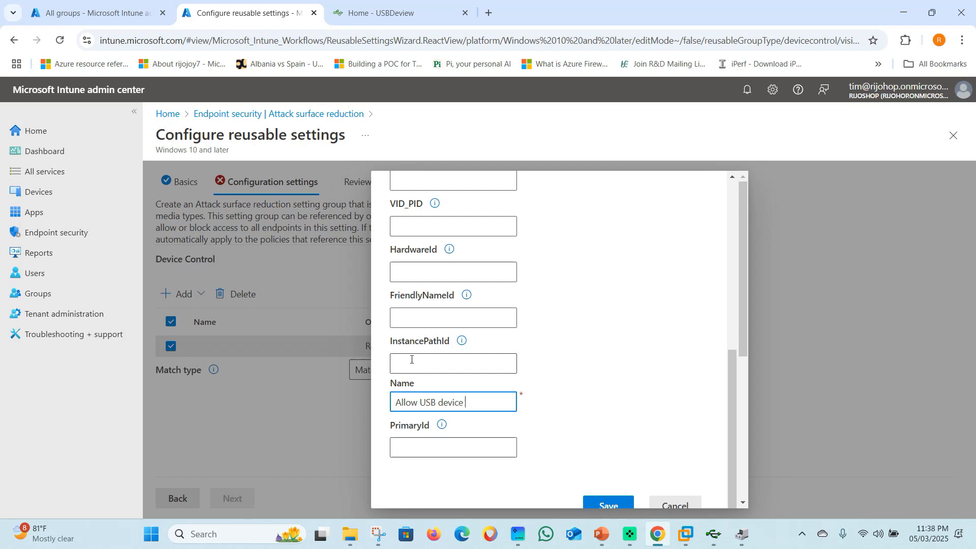
{"action": "scroll", "coordinate": [514, 333], "scroll_direction": "down", "scroll_amount": 3}
{"action": "scroll", "coordinate": [554, 399], "scroll_direction": "up", "scroll_amount": 5}
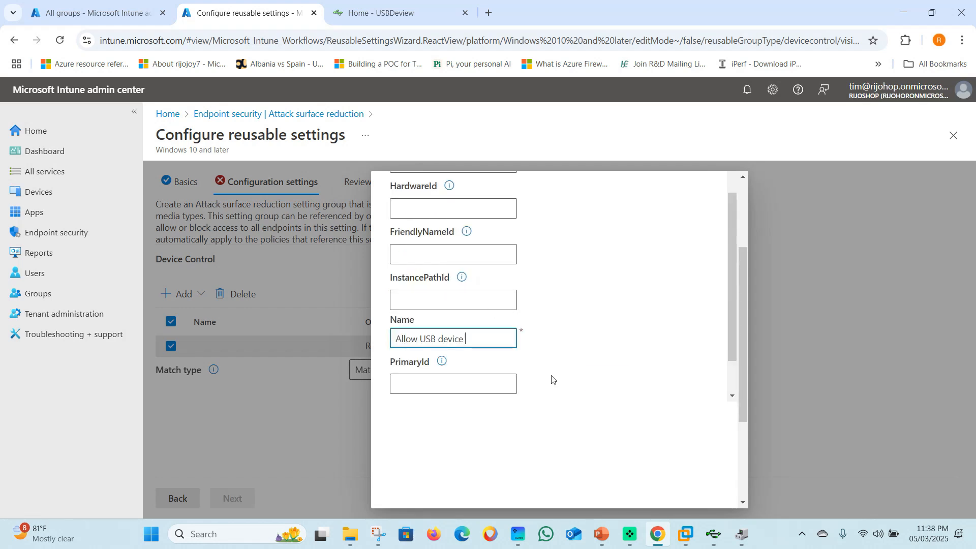
{"action": "scroll", "coordinate": [549, 381], "scroll_direction": "down", "scroll_amount": 5}
{"action": "left_click", "coordinate": [608, 379]}
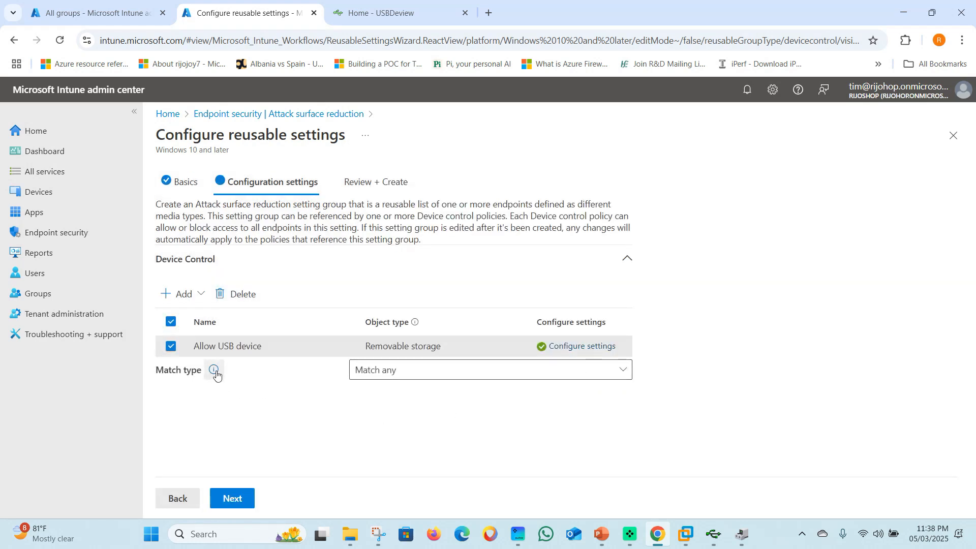
Read the Match type explanation and review the identifiers configured for the Allow USB device entry, leaving them unsaved
{"action": "mouse_move", "coordinate": [213, 370]}
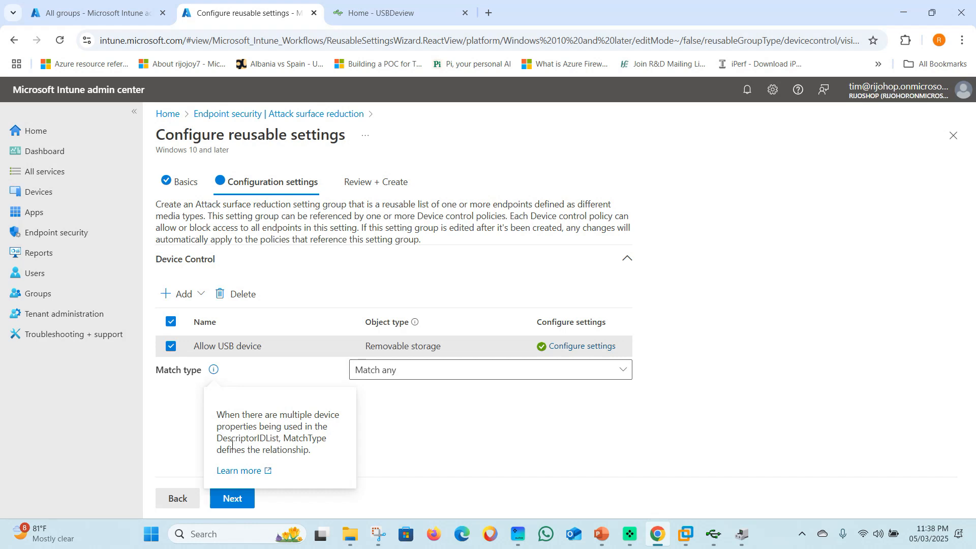
{"action": "left_click", "coordinate": [392, 425]}
{"action": "left_click", "coordinate": [559, 349]}
{"action": "scroll", "coordinate": [562, 351], "scroll_direction": "down", "scroll_amount": 2}
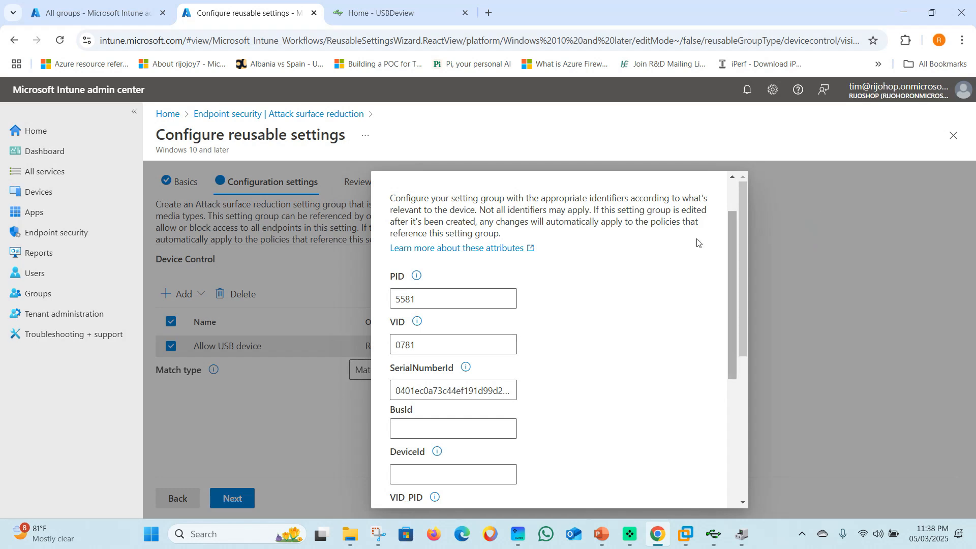
{"action": "scroll", "coordinate": [633, 436], "scroll_direction": "down", "scroll_amount": 10}
{"action": "left_click", "coordinate": [675, 234]}
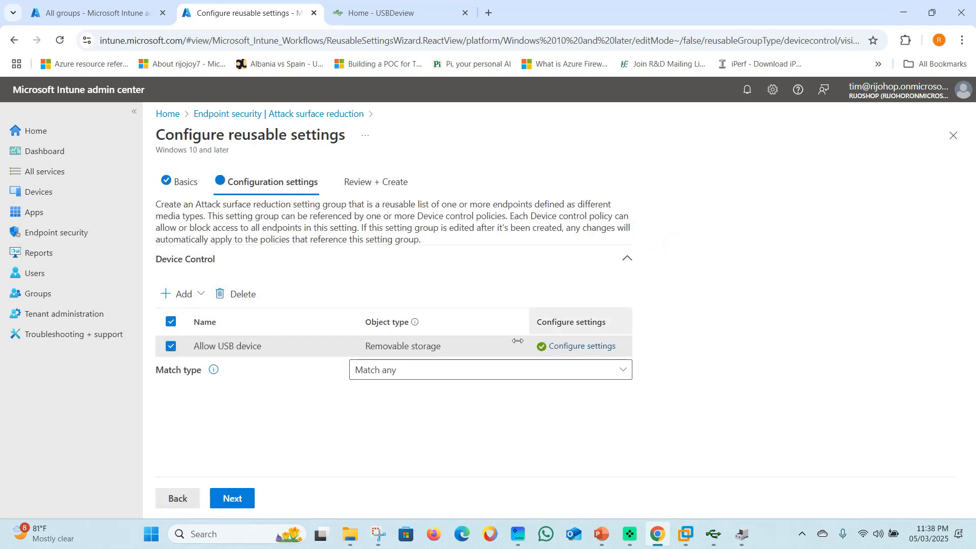
Switch the match type to Match all and back to Match any
{"action": "left_click", "coordinate": [376, 372]}
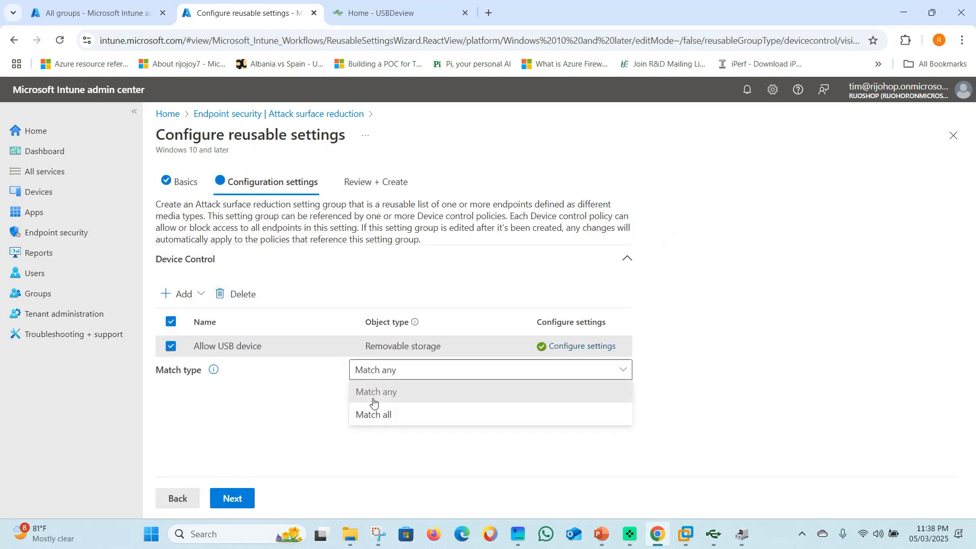
{"action": "left_click", "coordinate": [291, 395]}
{"action": "left_click", "coordinate": [381, 366]}
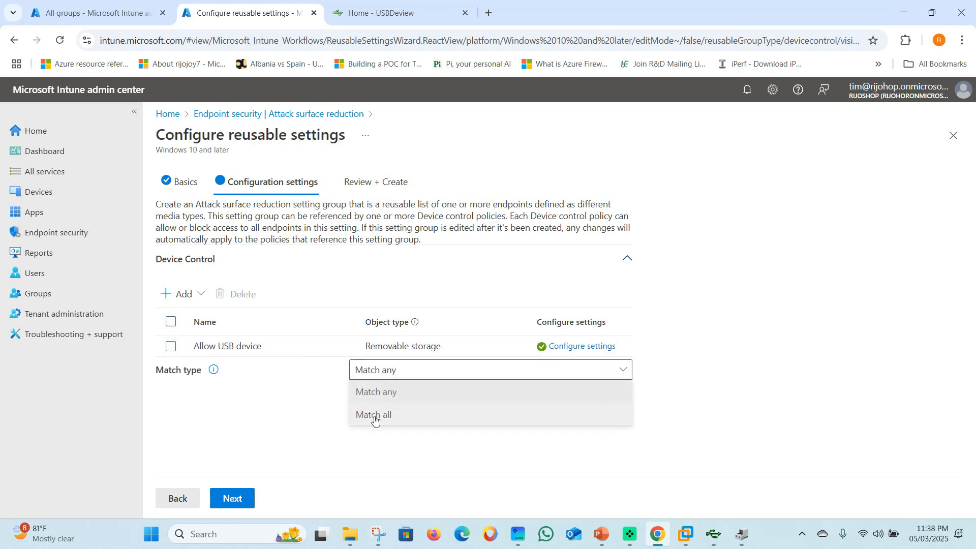
{"action": "left_click", "coordinate": [390, 422]}
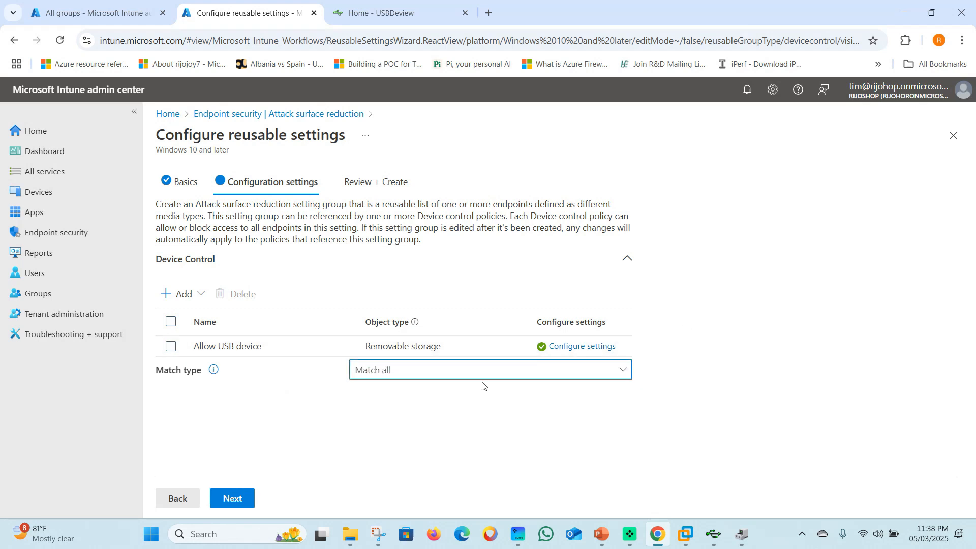
{"action": "left_click", "coordinate": [444, 369]}
{"action": "left_click", "coordinate": [388, 392]}
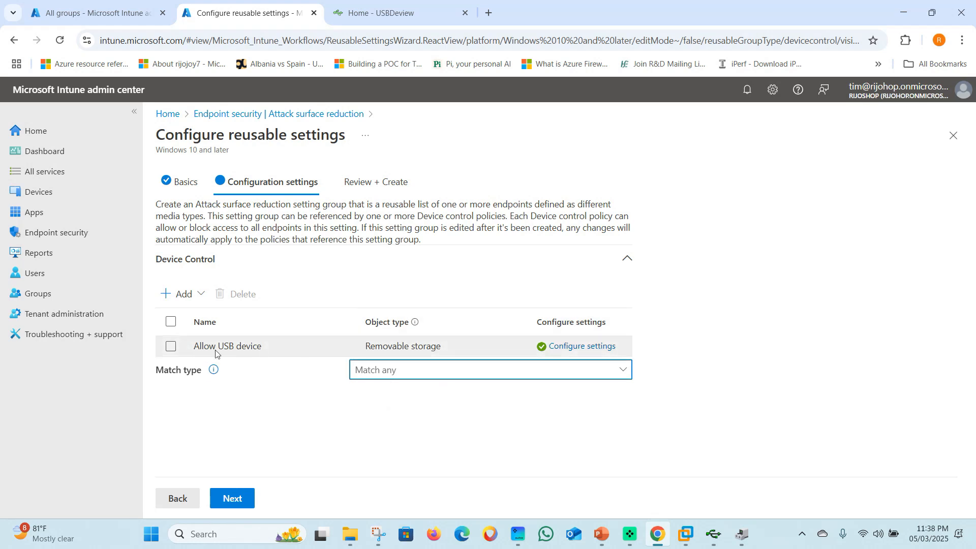
{"action": "left_click", "coordinate": [295, 432]}
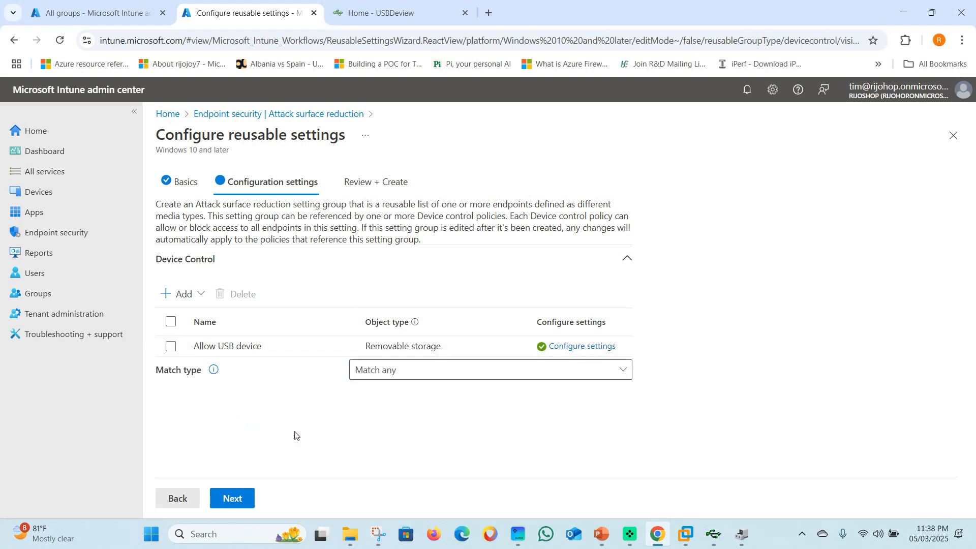
Keep the match type at Match any and create the reusable settings group
{"action": "left_click", "coordinate": [401, 371]}
{"action": "left_click", "coordinate": [388, 392]}
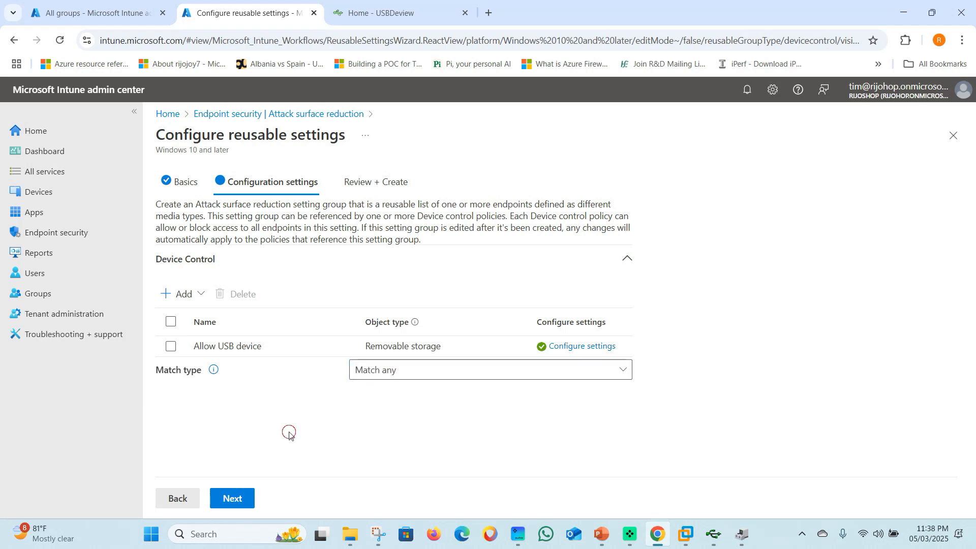
{"action": "left_click", "coordinate": [232, 501]}
{"action": "left_click", "coordinate": [243, 506]}
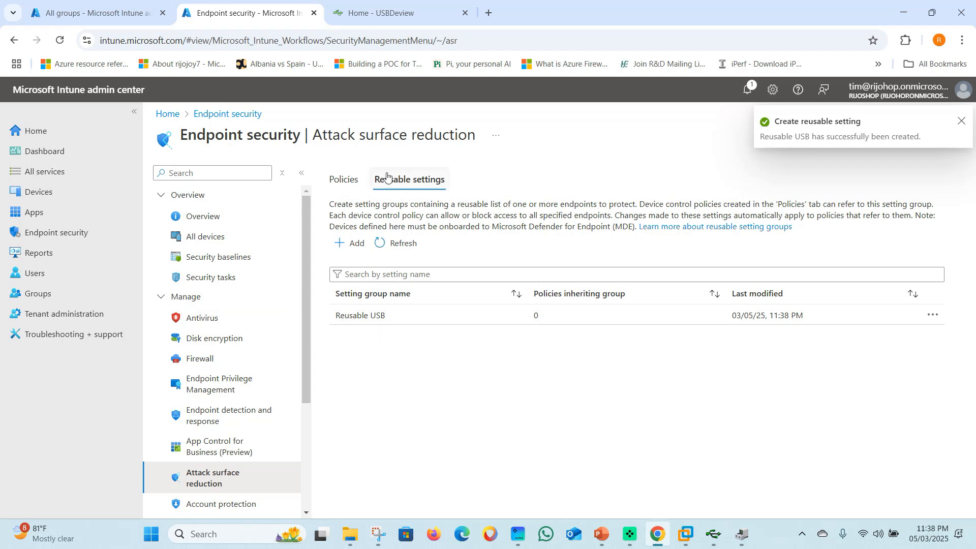
Start a new attack surface reduction policy for the Windows platform with the Device Control profile
{"action": "left_click", "coordinate": [348, 185]}
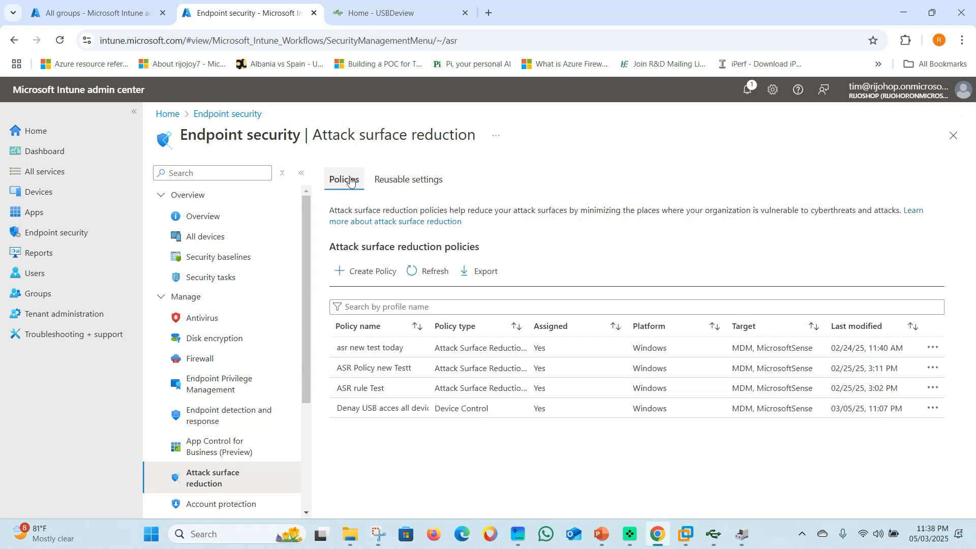
{"action": "left_click", "coordinate": [356, 272]}
{"action": "left_click", "coordinate": [635, 186]}
{"action": "left_click", "coordinate": [633, 222]}
{"action": "left_click", "coordinate": [640, 214]}
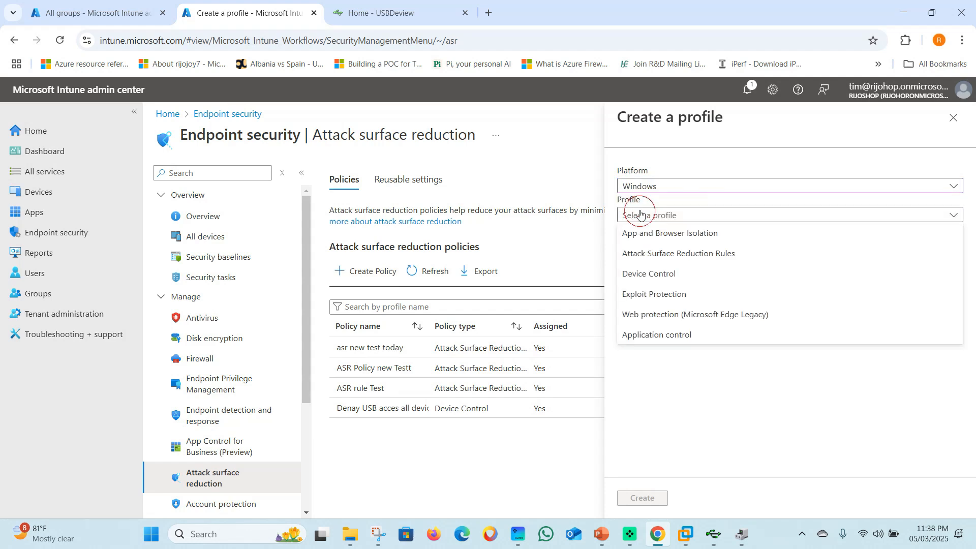
{"action": "left_click", "coordinate": [647, 274]}
{"action": "left_click", "coordinate": [661, 500]}
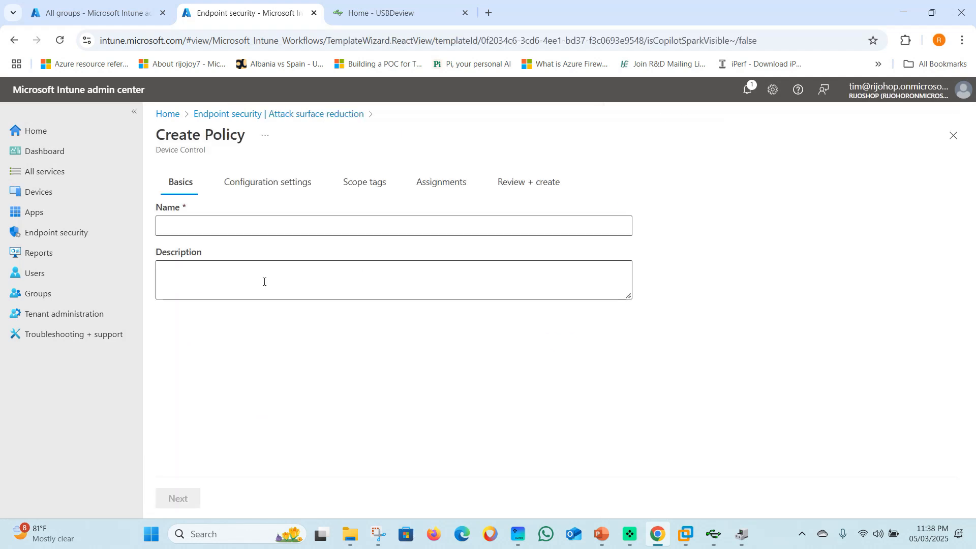
Name the policy "Allow USB device Gr", reuse that text as its description and continue to the configuration settings
{"action": "left_click", "coordinate": [258, 232]}
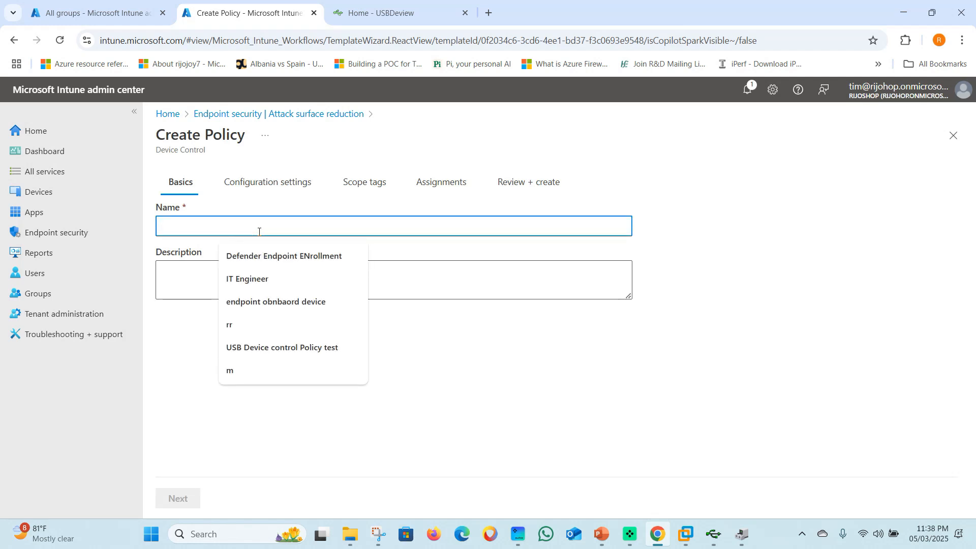
{"action": "type", "text": "Aloow USB device"}
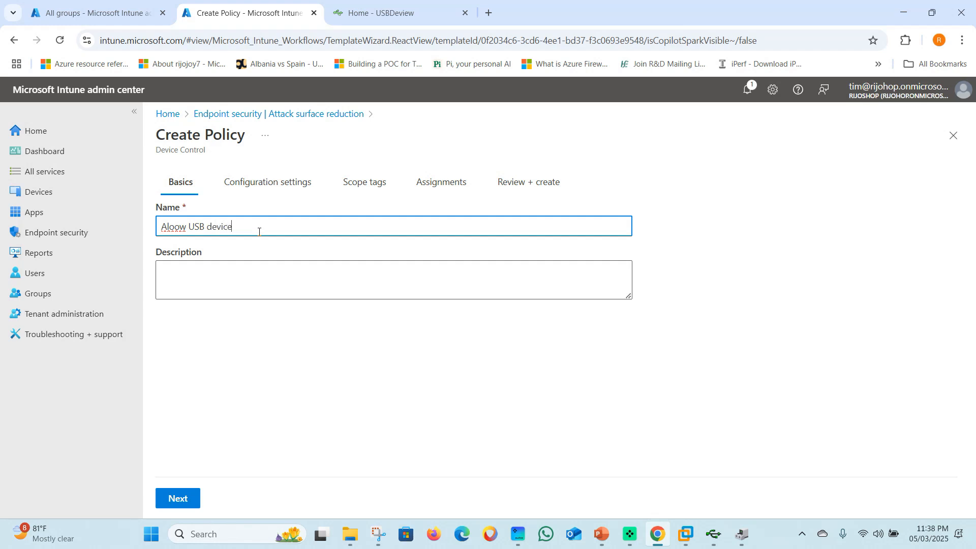
{"action": "left_click_drag", "start_coordinate": [253, 228], "coordinate": [94, 234]}
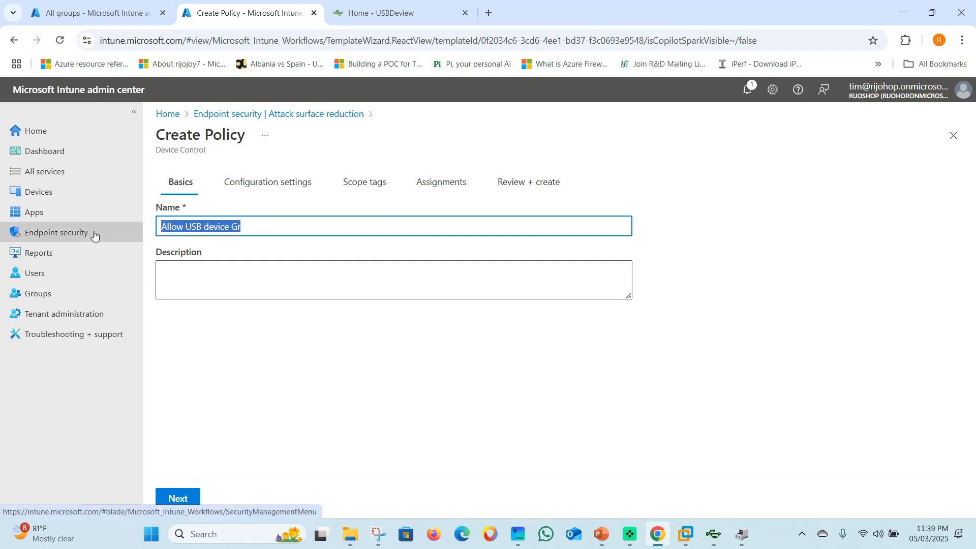
{"action": "key", "text": "ctrl+c"}
{"action": "left_click", "coordinate": [192, 281]}
{"action": "key", "text": "ctrl+v"}
{"action": "left_click", "coordinate": [177, 499]}
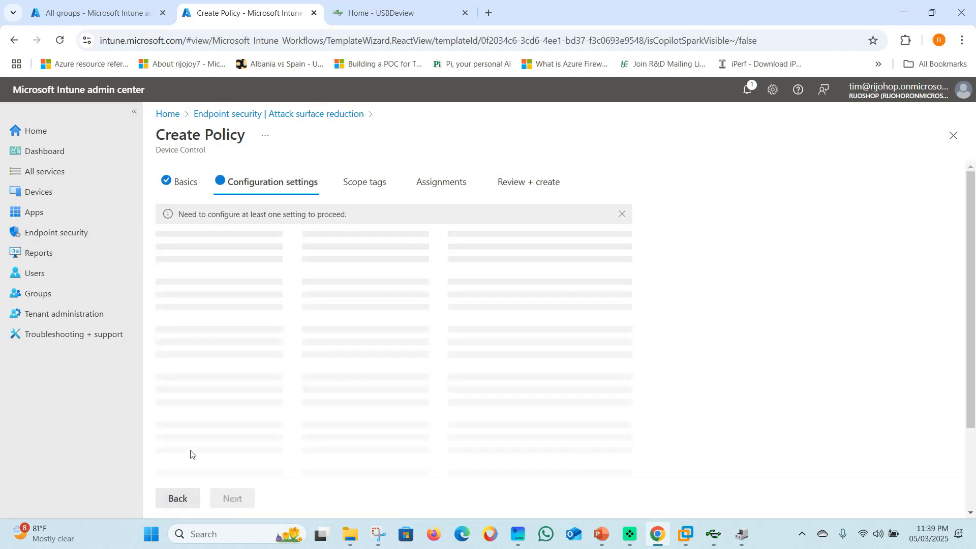
Set Device Control Enabled to "Device Control is enabled" in the policy's Defender settings
{"action": "left_click", "coordinate": [621, 214]}
{"action": "left_click", "coordinate": [267, 285]}
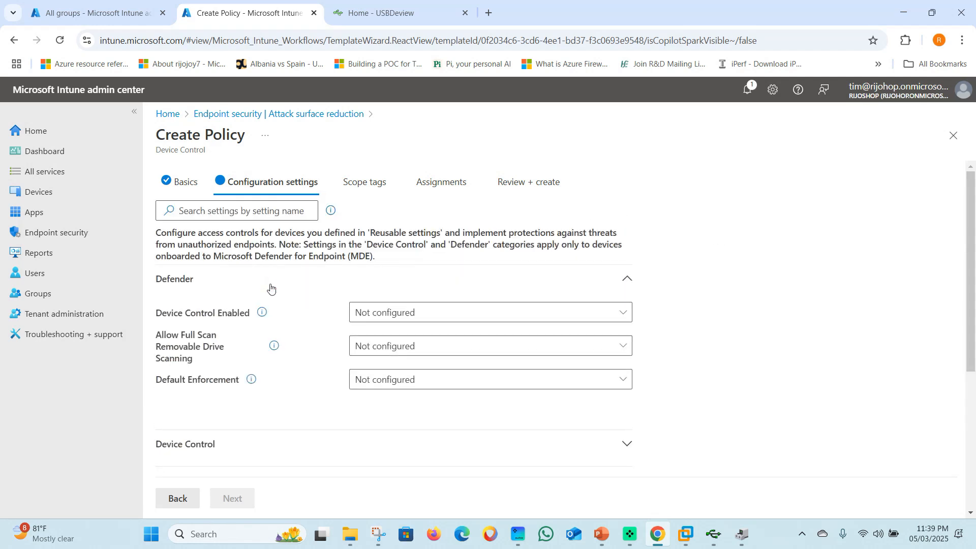
{"action": "left_click", "coordinate": [429, 312]}
{"action": "left_click", "coordinate": [394, 356]}
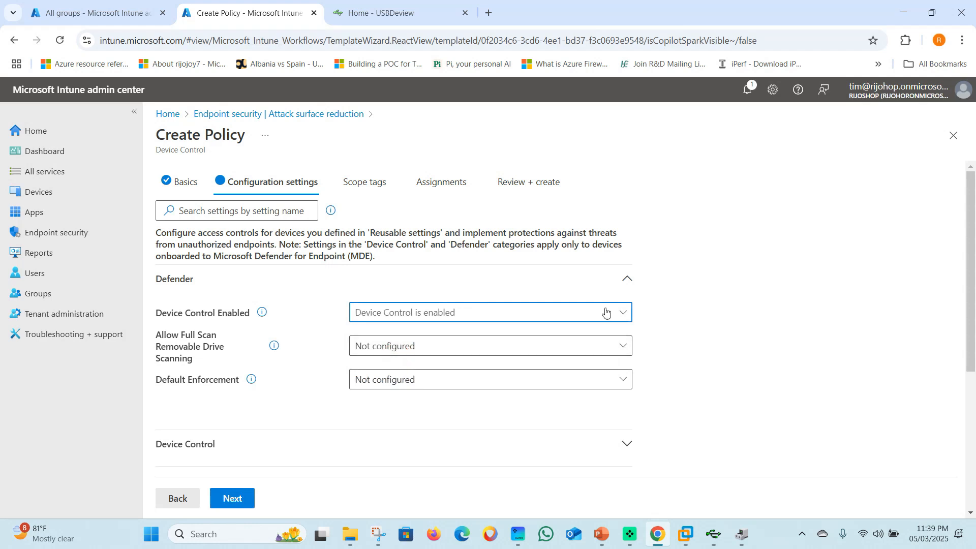
Add a rule in the Device Control category and create a new access entry for it
{"action": "scroll", "coordinate": [605, 325], "scroll_direction": "down", "scroll_amount": 5}
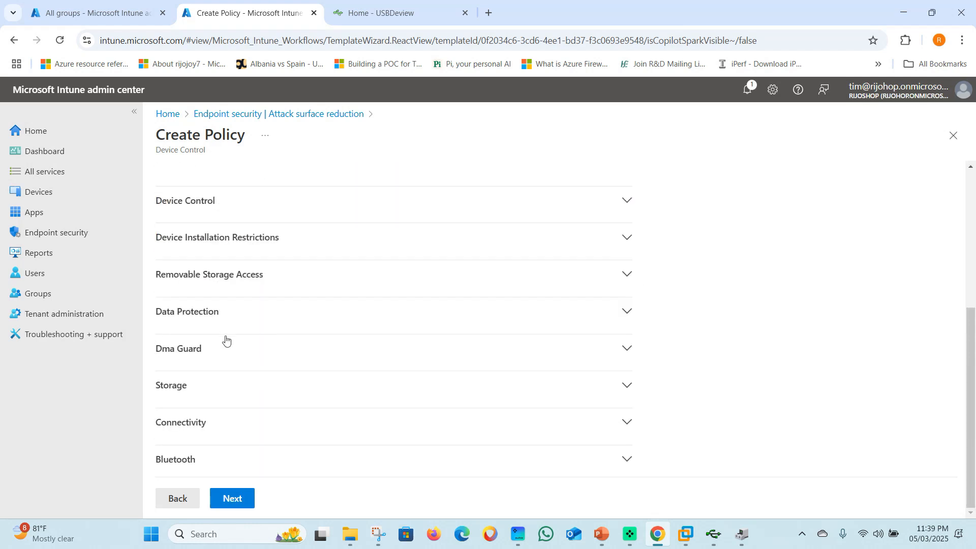
{"action": "left_click", "coordinate": [202, 206]}
{"action": "left_click", "coordinate": [167, 394]}
{"action": "left_click", "coordinate": [177, 298]}
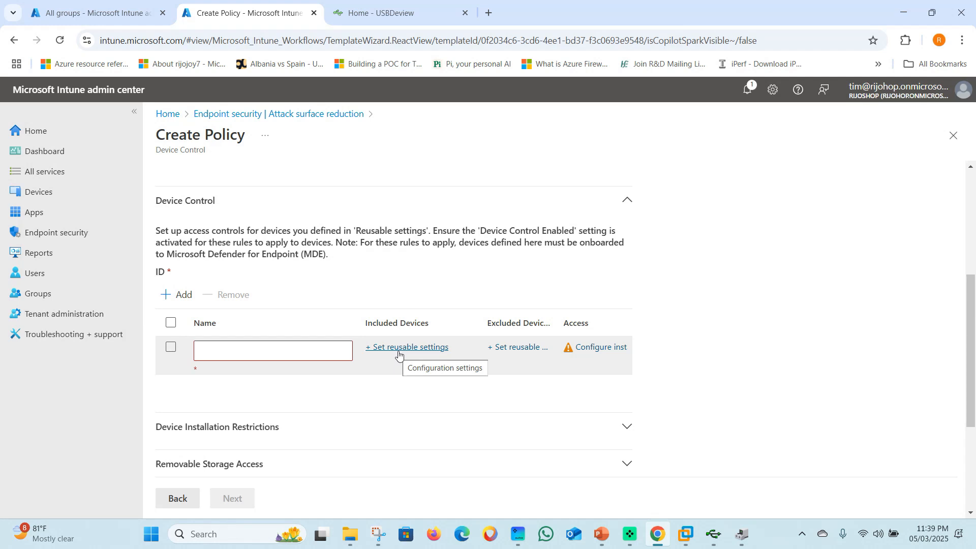
{"action": "left_click", "coordinate": [590, 354]}
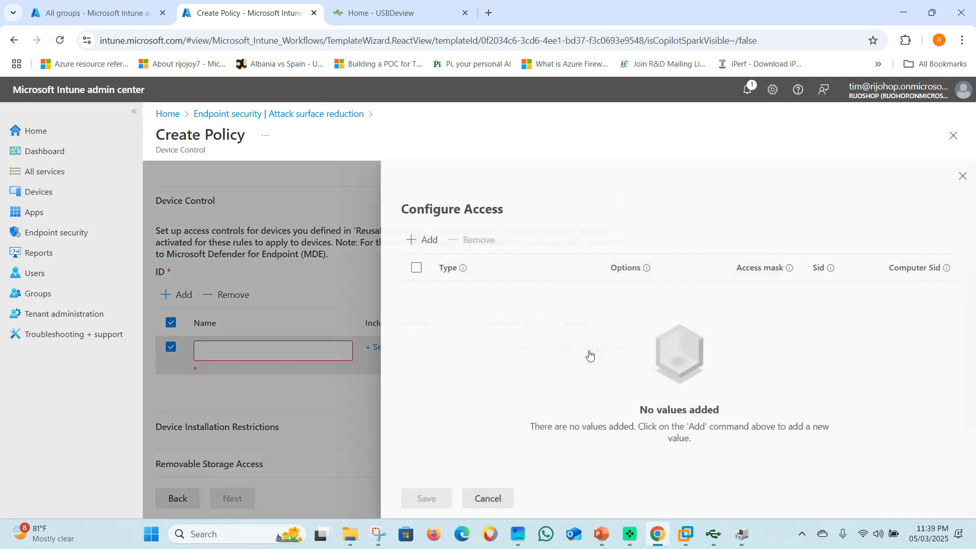
{"action": "left_click", "coordinate": [402, 245]}
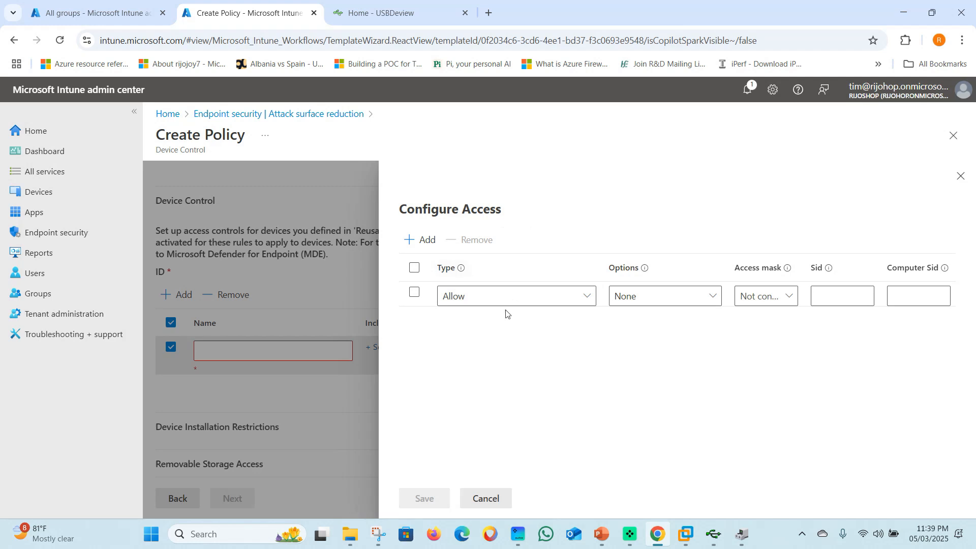
Set the access entry's type to Allow and its options to None
{"action": "left_click", "coordinate": [498, 298]}
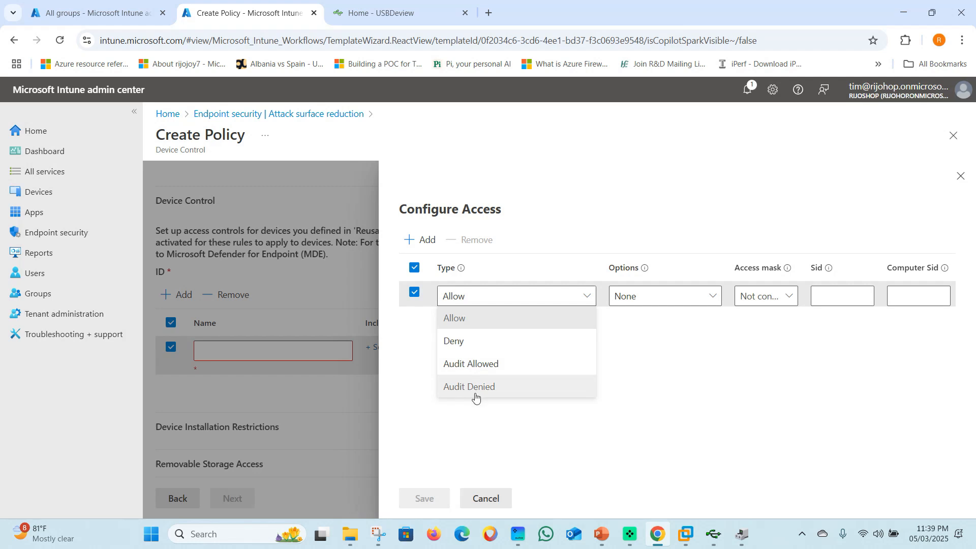
{"action": "left_click", "coordinate": [463, 318]}
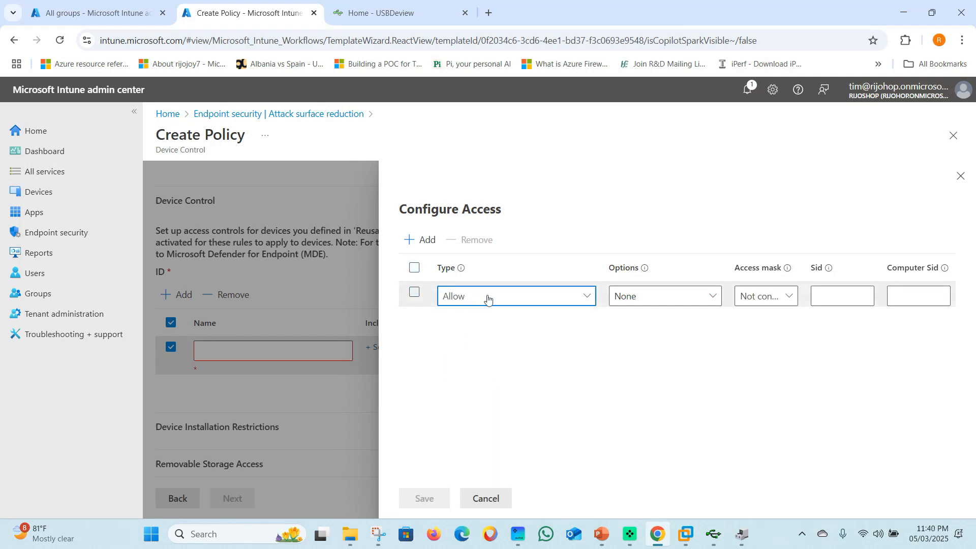
{"action": "left_click", "coordinate": [627, 297]}
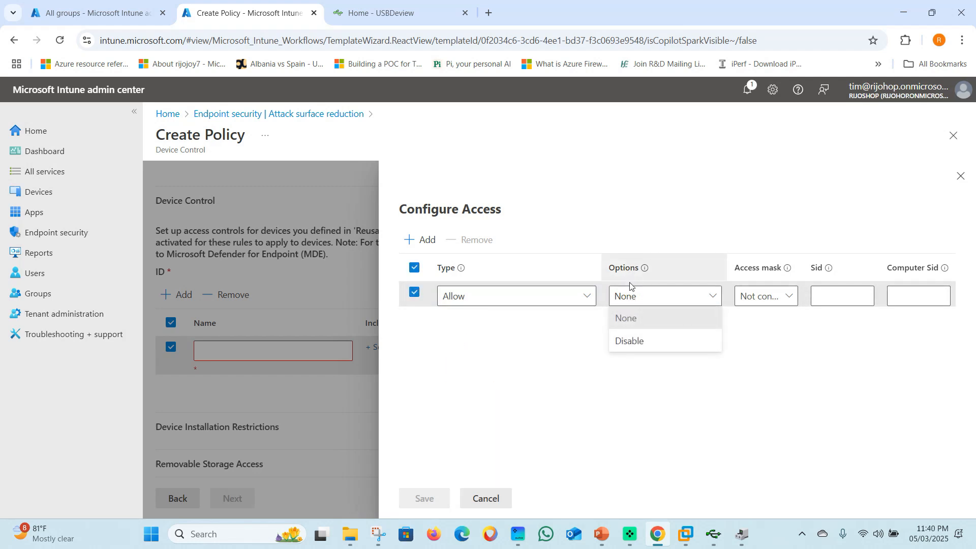
{"action": "left_click", "coordinate": [636, 325]}
Set the entry's access mask to Read, Write, Execute, File read, File write and File execute
{"action": "left_click", "coordinate": [766, 299]}
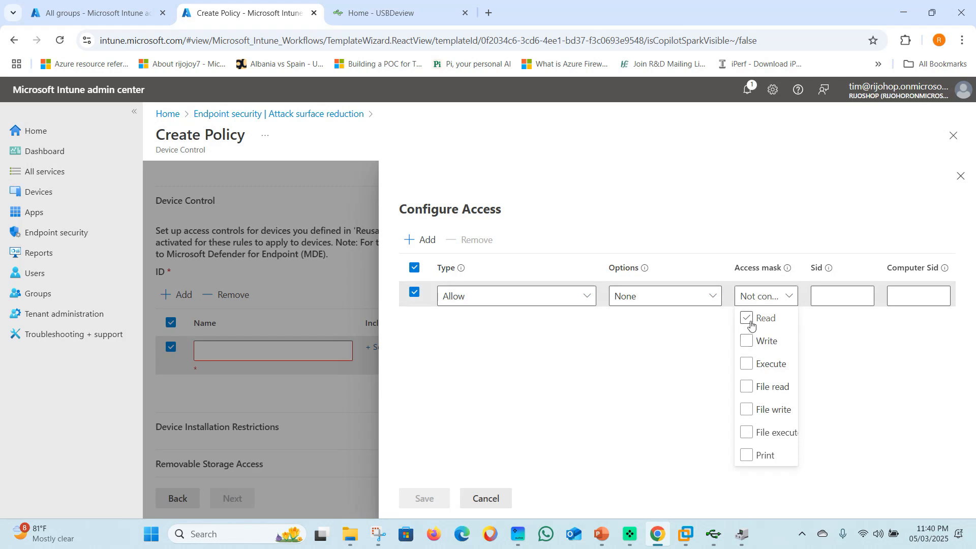
{"action": "left_click", "coordinate": [746, 318]}
{"action": "left_click", "coordinate": [746, 341]}
{"action": "left_click", "coordinate": [745, 364]}
{"action": "left_click", "coordinate": [746, 387]}
{"action": "left_click", "coordinate": [746, 410]}
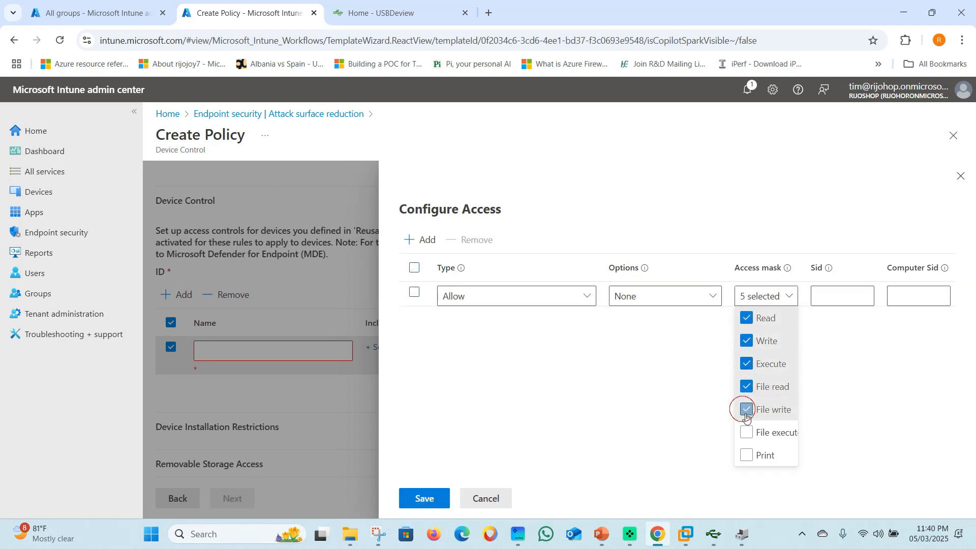
{"action": "left_click", "coordinate": [745, 433]}
{"action": "left_click", "coordinate": [872, 386]}
Switch to Command Prompt and look up the current account's SID with whoami /user
{"action": "left_click", "coordinate": [814, 296]}
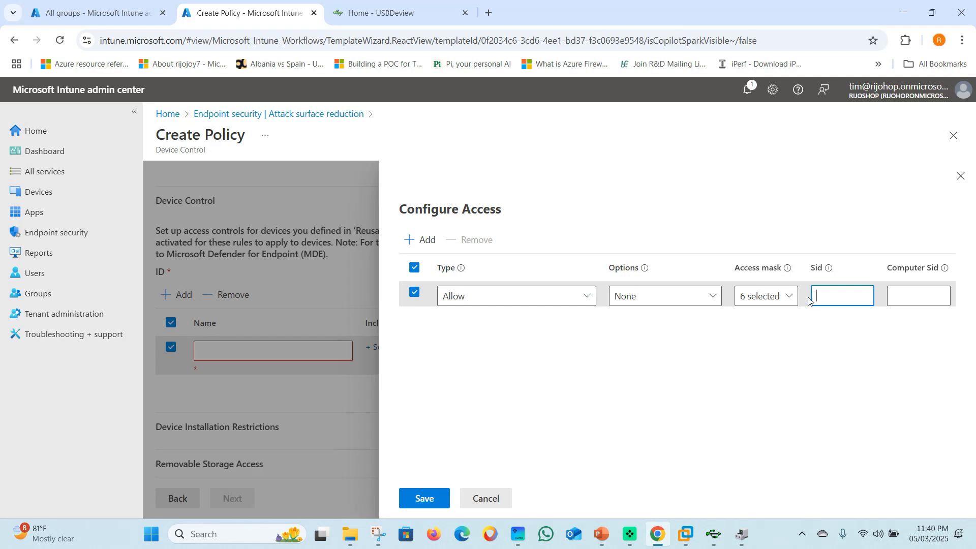
{"action": "left_click", "coordinate": [199, 533]}
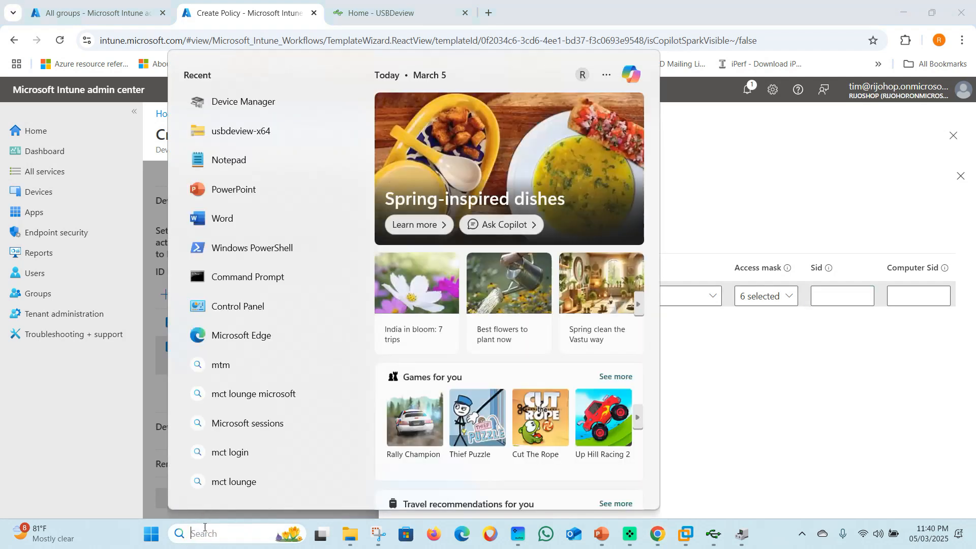
{"action": "type", "text": "cmd"}
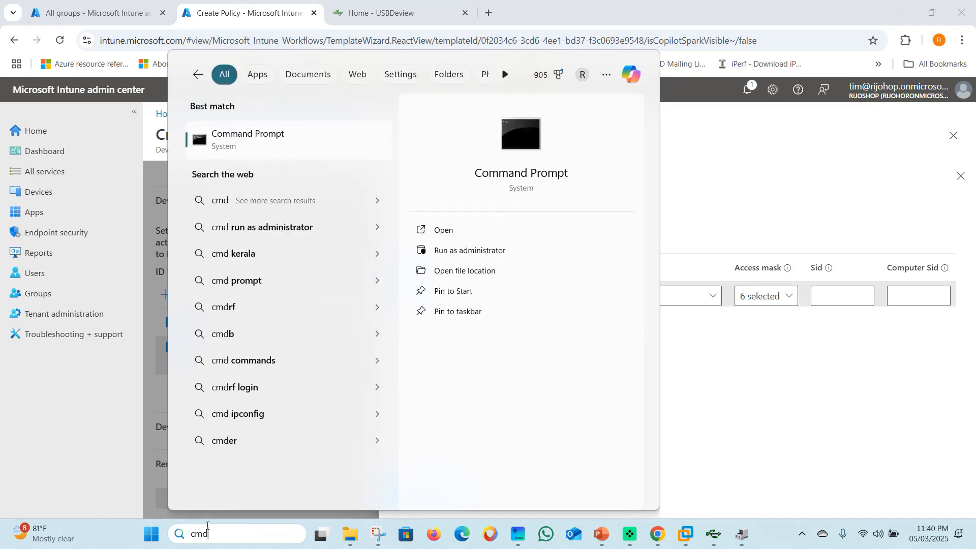
{"action": "left_click", "coordinate": [268, 145]}
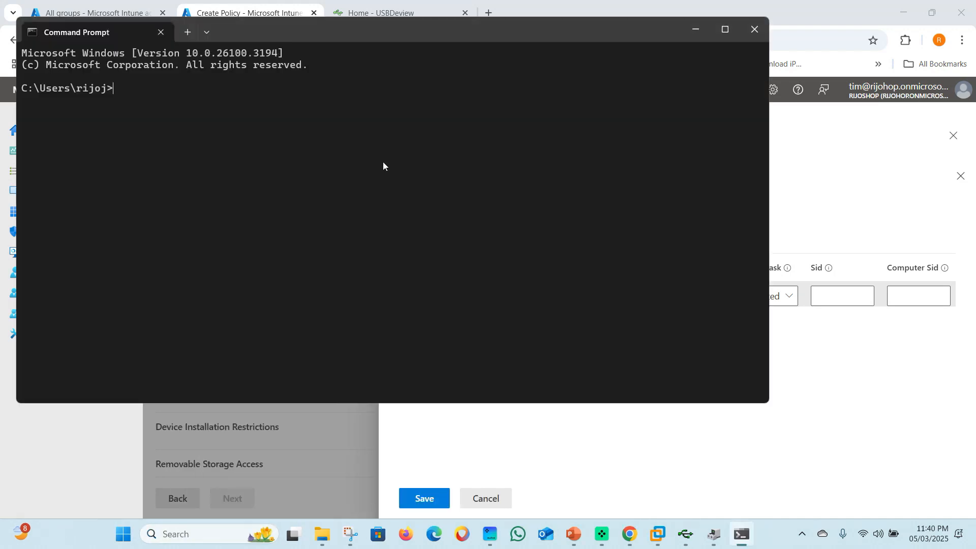
{"action": "type", "text": "whoami /user"}
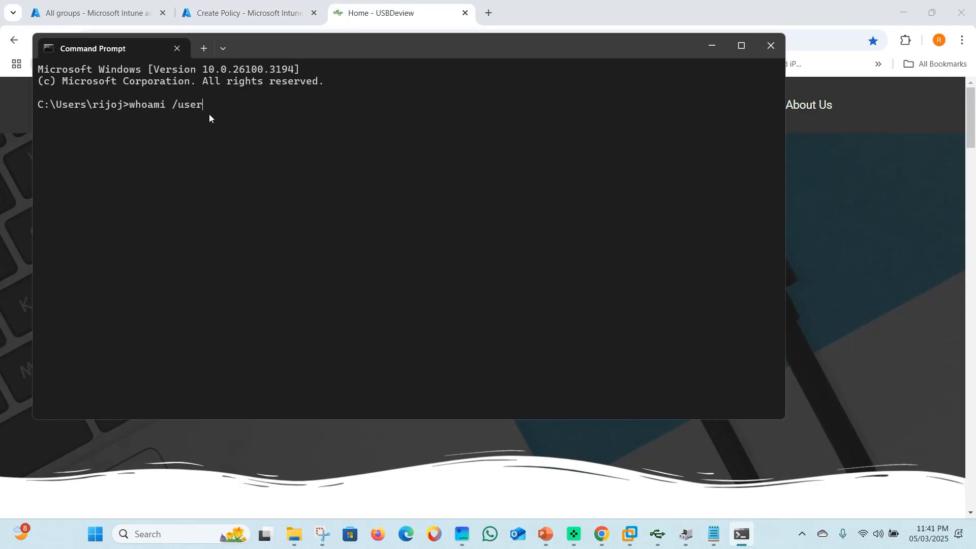
{"action": "left_click_drag", "start_coordinate": [128, 188], "coordinate": [402, 186]}
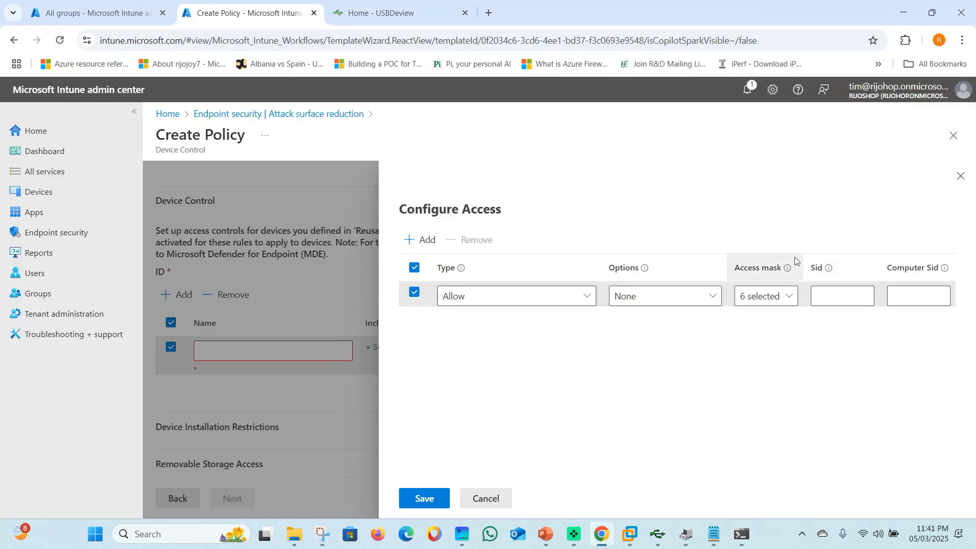
Check the Sid field's explanation and the object ID of the group "Denay today Usb acces", and return to the policy being created
{"action": "mouse_move", "coordinate": [829, 270]}
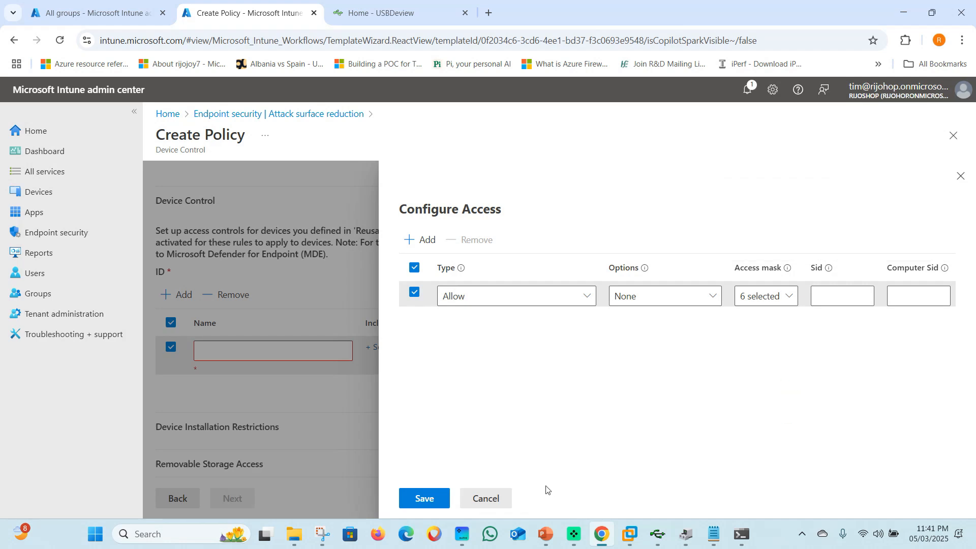
{"action": "left_click", "coordinate": [90, 7]}
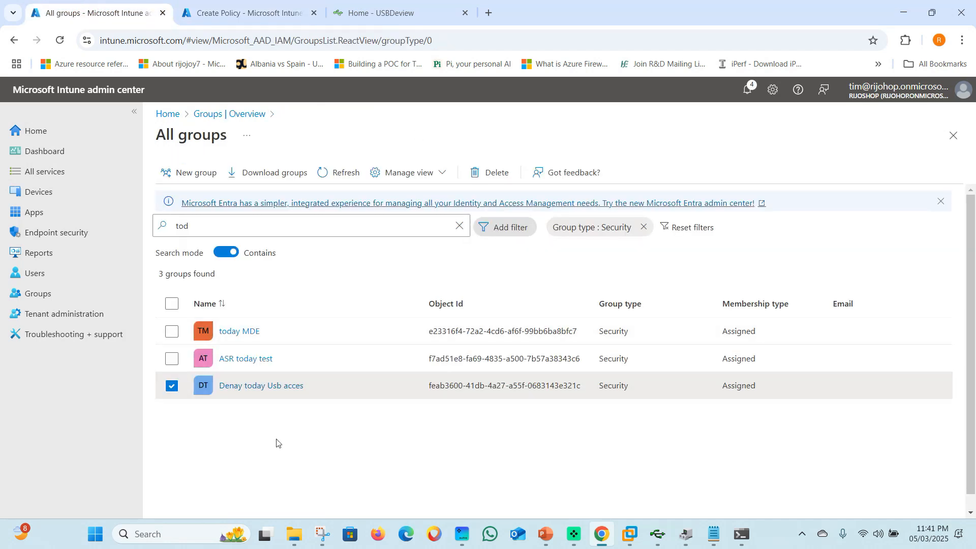
{"action": "left_click", "coordinate": [270, 388]}
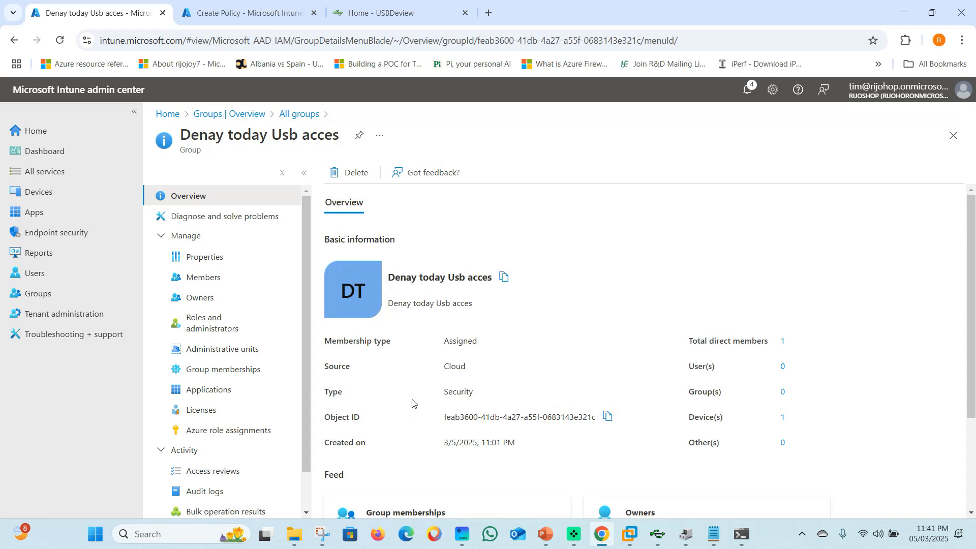
{"action": "left_click", "coordinate": [244, 14]}
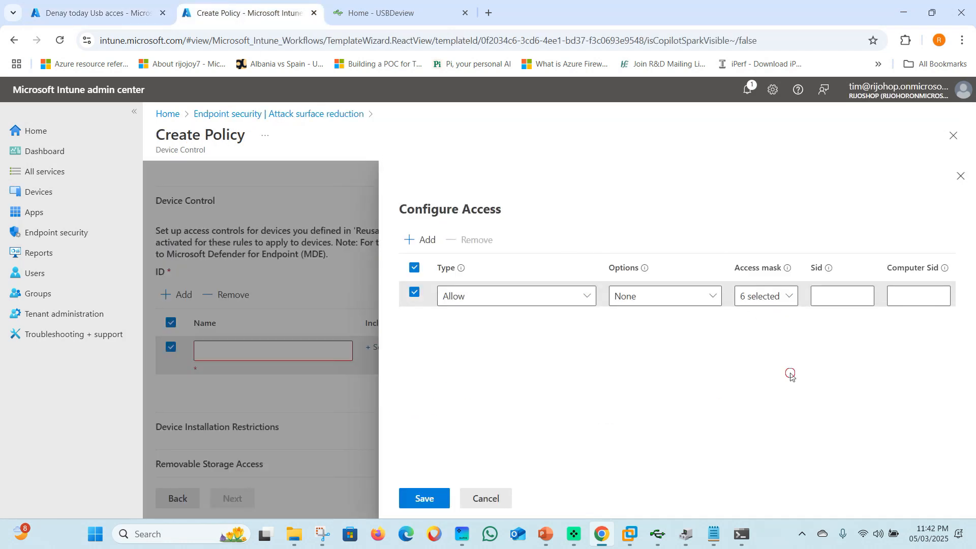
Change the access entry to type Audit Allowed with the Send event option and save the access configuration
{"action": "left_click", "coordinate": [757, 296]}
{"action": "left_click", "coordinate": [590, 414]}
{"action": "left_click", "coordinate": [530, 297]}
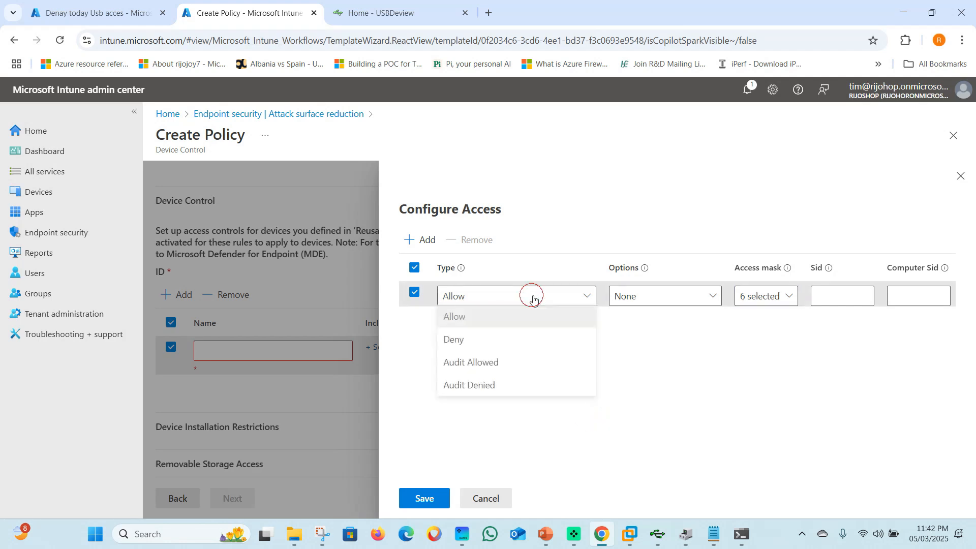
{"action": "left_click", "coordinate": [477, 364]}
{"action": "left_click", "coordinate": [633, 296]}
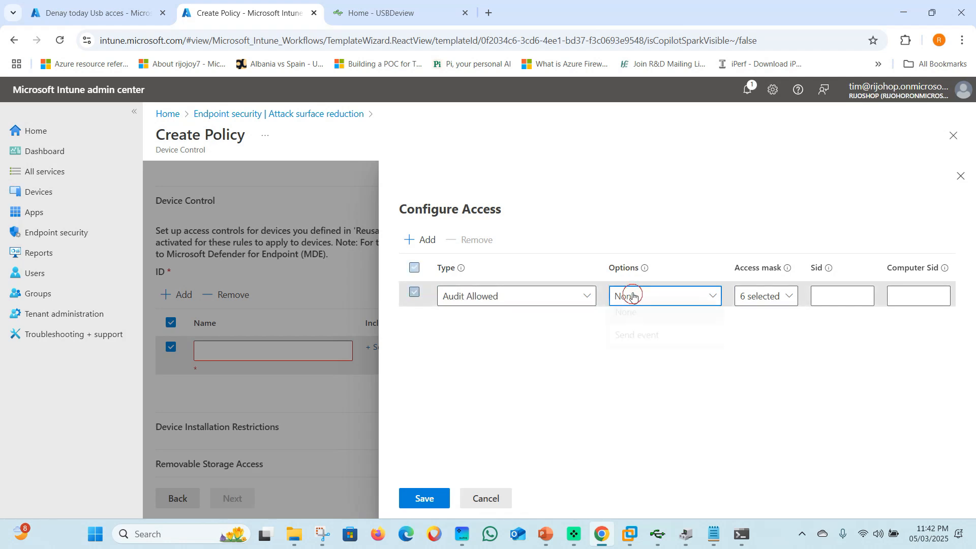
{"action": "left_click", "coordinate": [635, 343]}
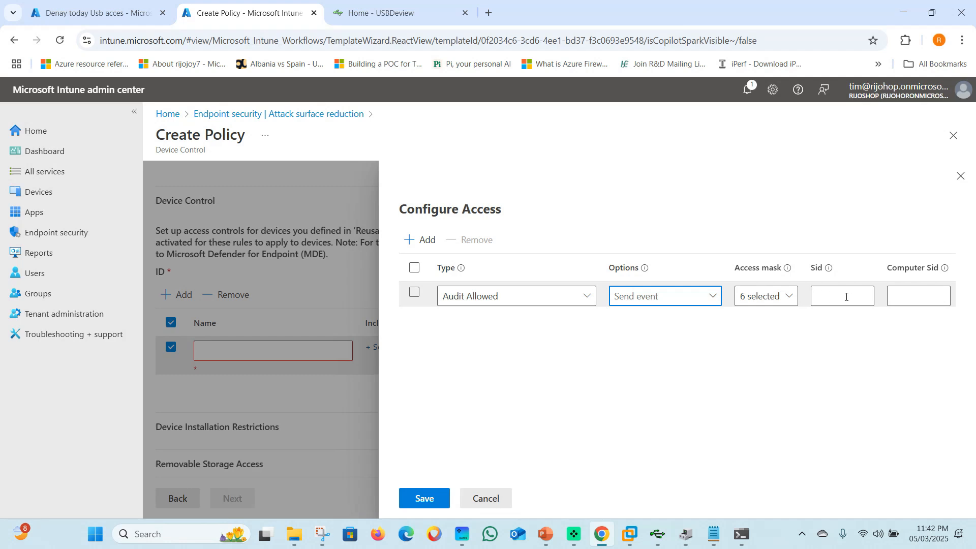
{"action": "left_click", "coordinate": [606, 396]}
{"action": "left_click", "coordinate": [425, 502]}
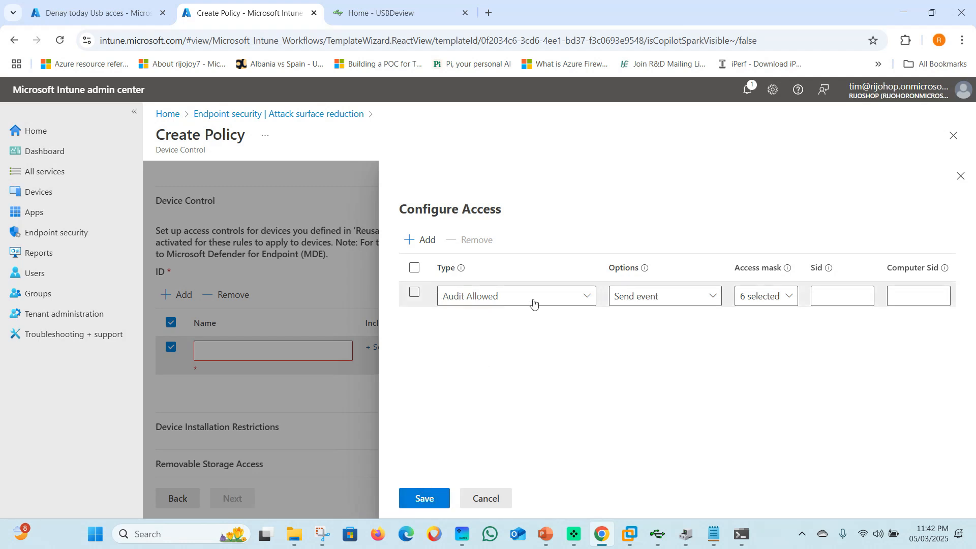
{"action": "left_click", "coordinate": [421, 498]}
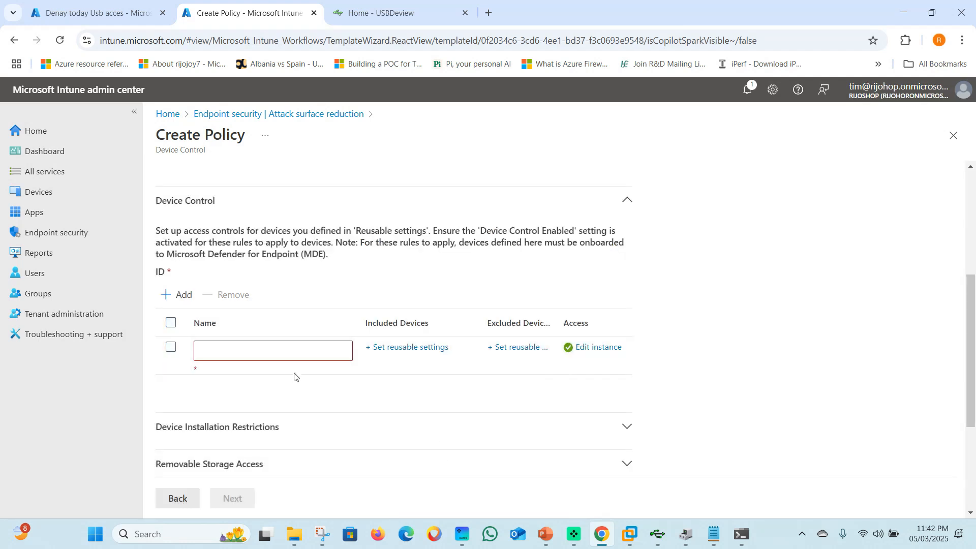
Add the Reusable USB settings group to the rule's included devices and save the selection
{"action": "left_click", "coordinate": [393, 350]}
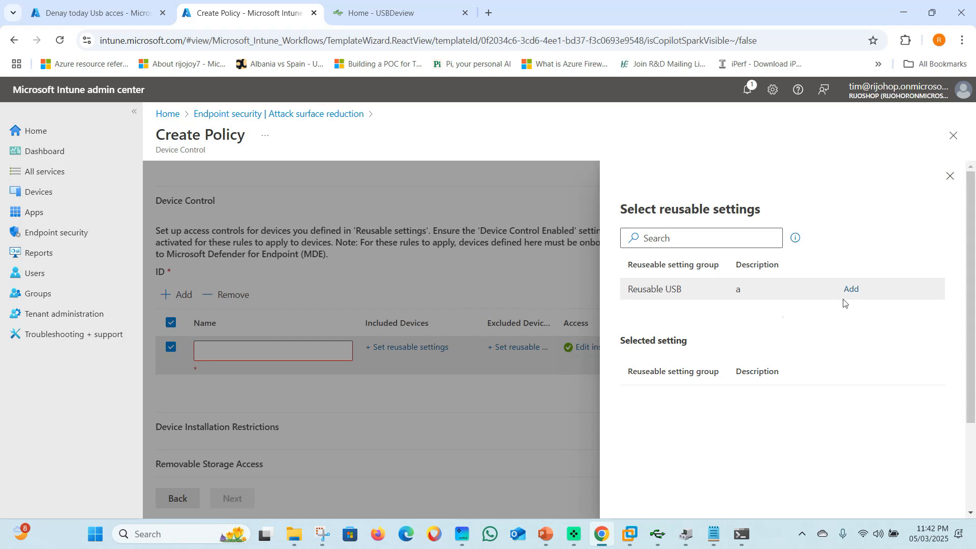
{"action": "left_click", "coordinate": [851, 289]}
{"action": "scroll", "coordinate": [661, 471], "scroll_direction": "down", "scroll_amount": 3}
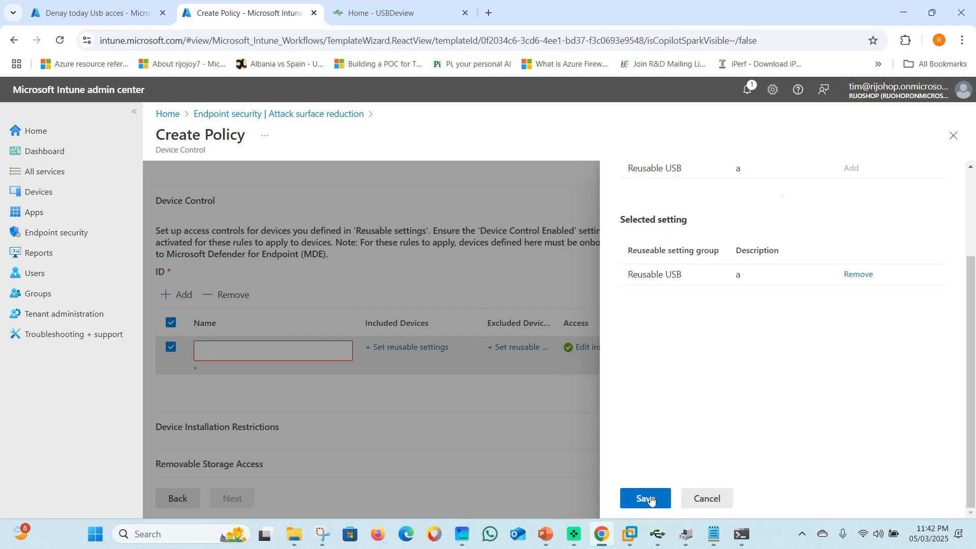
{"action": "left_click", "coordinate": [645, 497]}
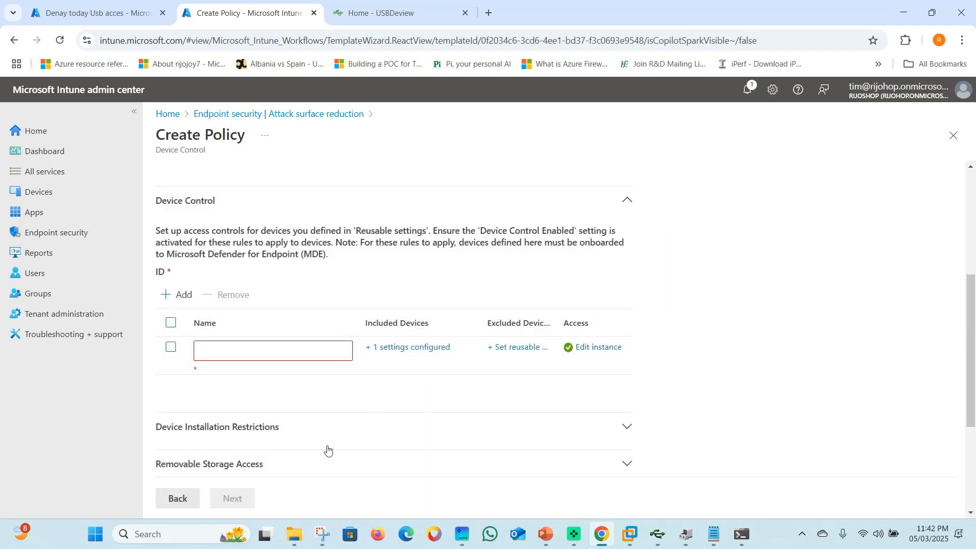
Name the Device Control rule "allow USB" and continue to the scope tags
{"action": "scroll", "coordinate": [315, 473], "scroll_direction": "down", "scroll_amount": 3}
{"action": "scroll", "coordinate": [346, 483], "scroll_direction": "up", "scroll_amount": 2}
{"action": "left_click", "coordinate": [202, 286]}
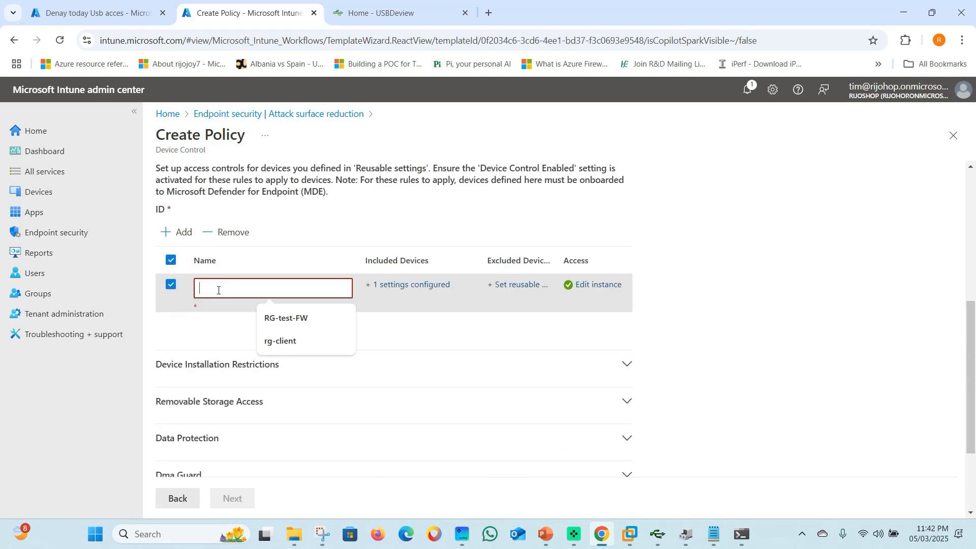
{"action": "type", "text": "allow USB"}
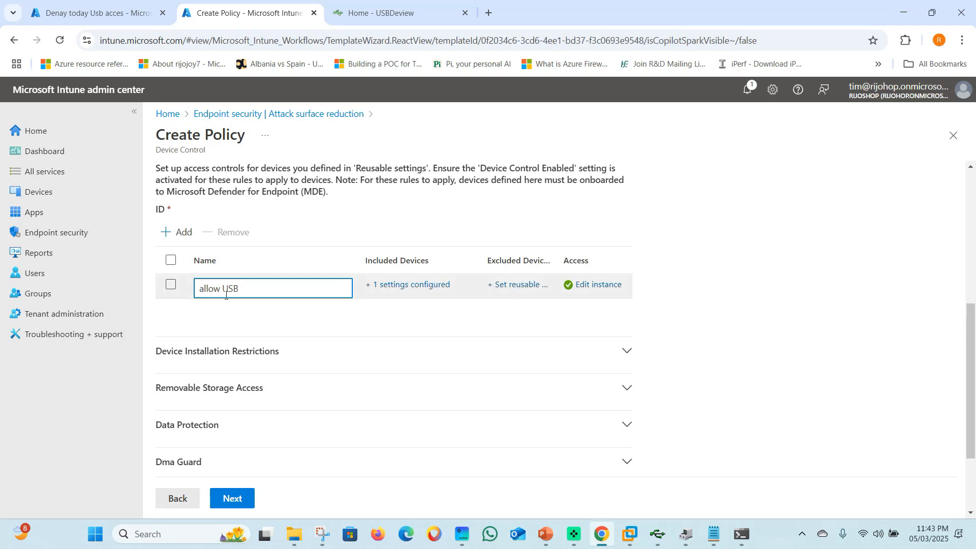
{"action": "left_click", "coordinate": [171, 285]}
{"action": "left_click", "coordinate": [233, 498]}
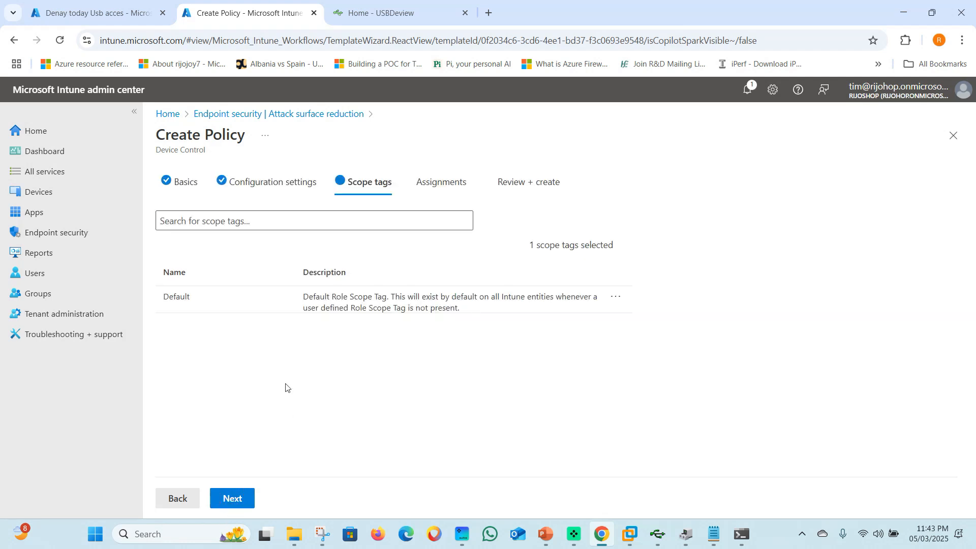
Keep the default scope tag, leave the policy without group assignments and create it
{"action": "left_click", "coordinate": [234, 498]}
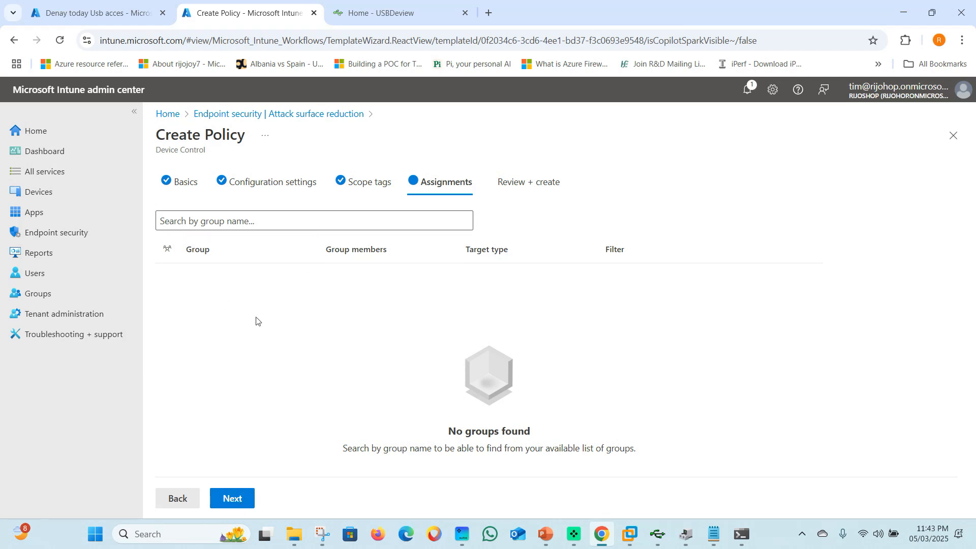
{"action": "left_click", "coordinate": [246, 498]}
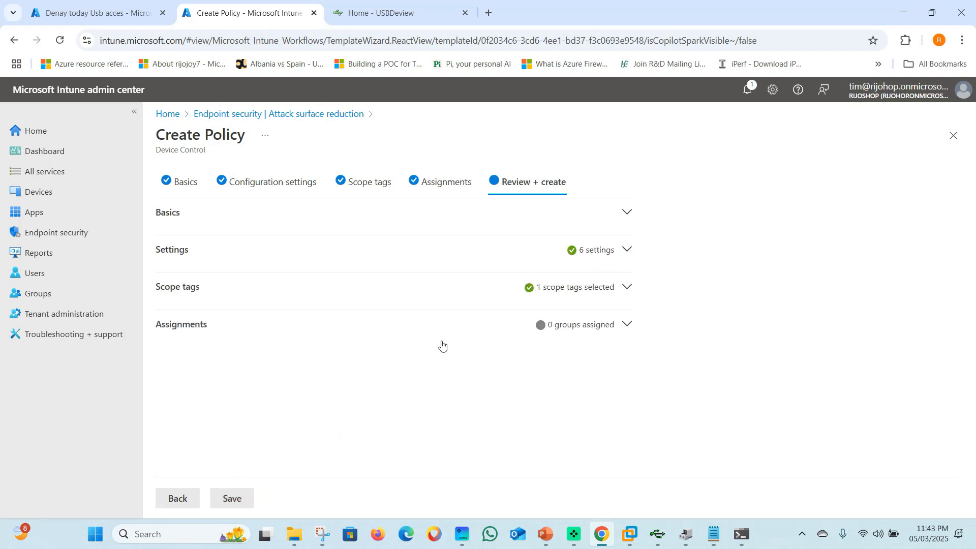
{"action": "left_click", "coordinate": [234, 499]}
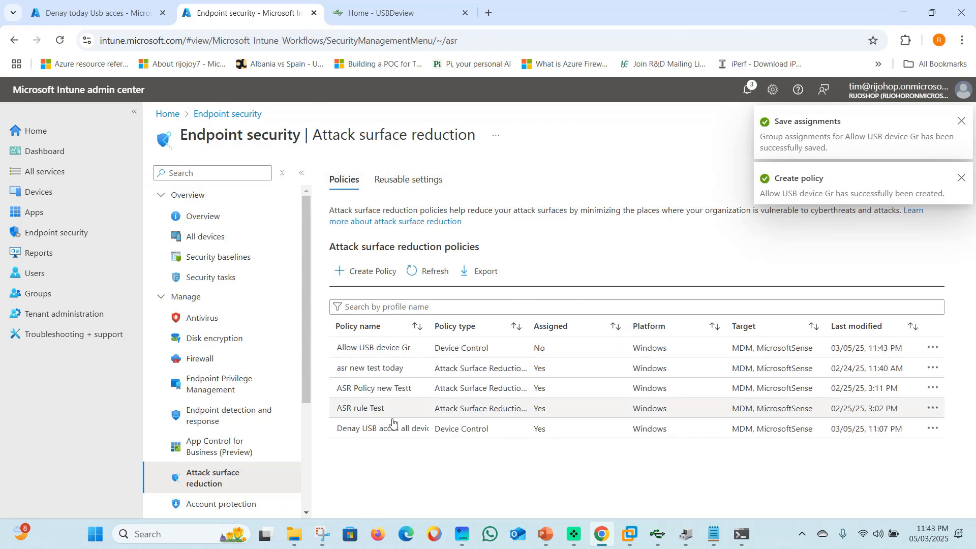
Open the Groups page in a separate browser tab and start creating a new group
{"action": "left_click", "coordinate": [442, 475]}
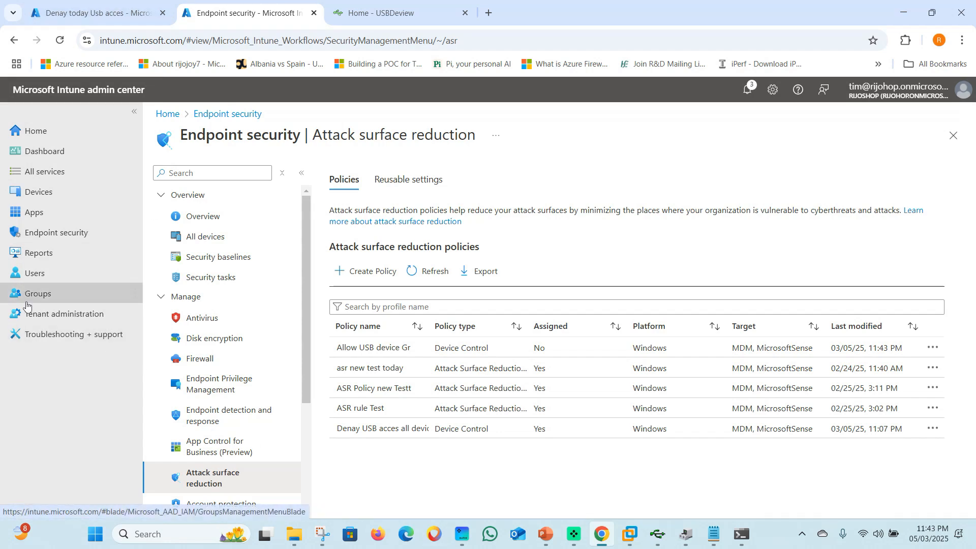
{"action": "right_click", "coordinate": [77, 308]}
{"action": "key", "text": "Escape"}
{"action": "middle_click", "coordinate": [77, 307]}
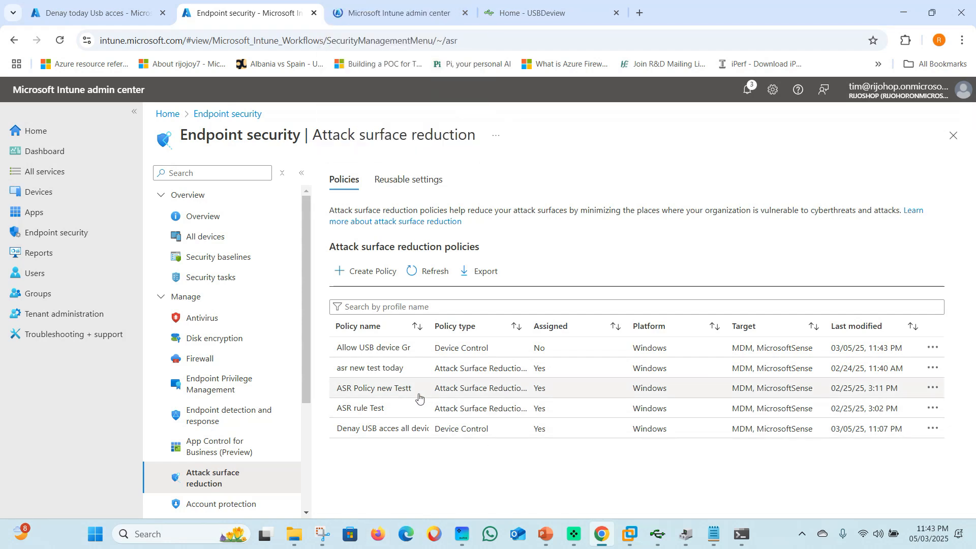
{"action": "key", "text": "ctrl+Tab"}
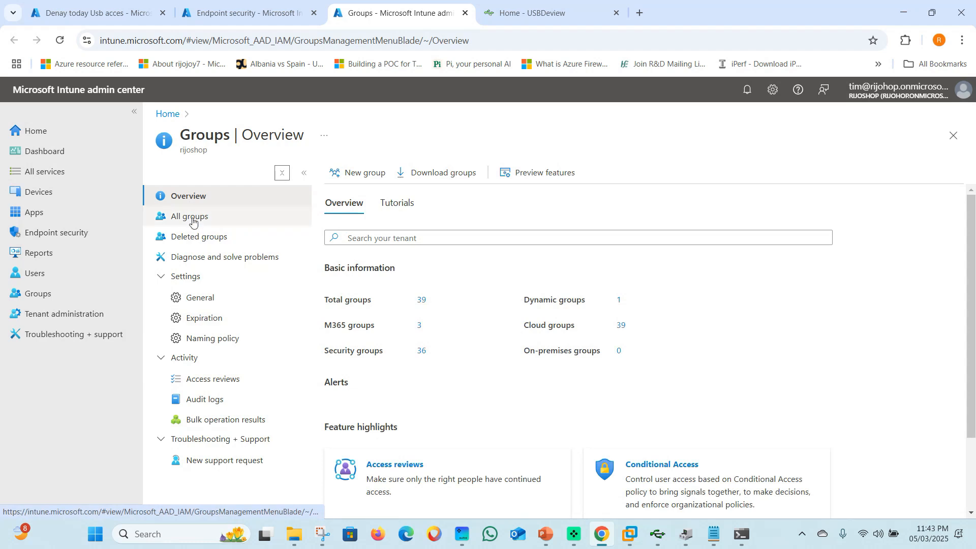
{"action": "left_click", "coordinate": [351, 173]}
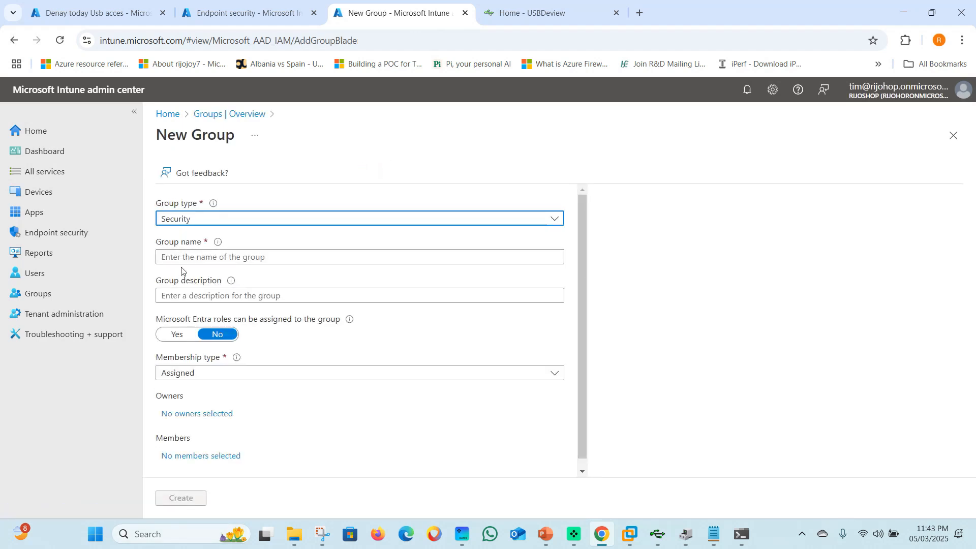
Enter "allow usb today new" as both the name and the description of the new security group
{"action": "left_click", "coordinate": [181, 257]}
{"action": "type", "text": "alo"}
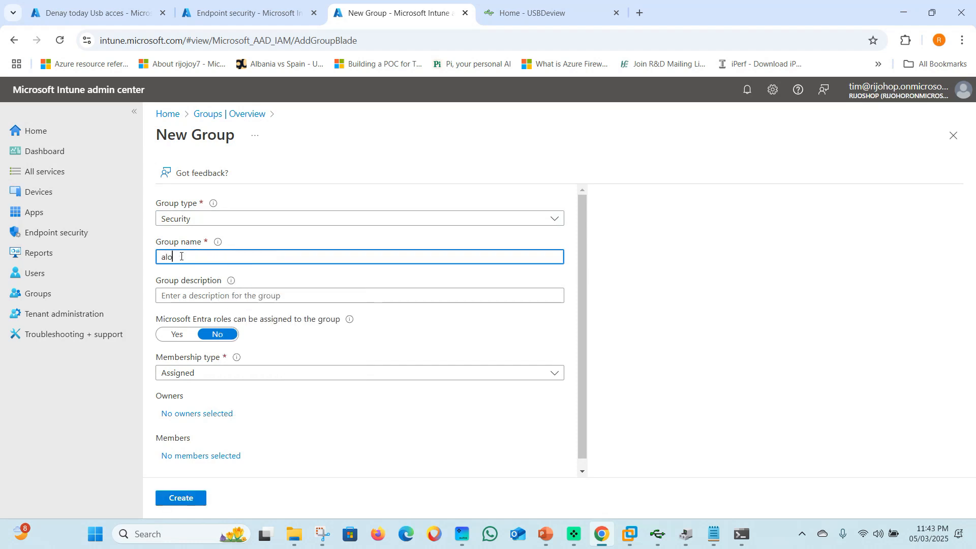
{"action": "left_click", "coordinate": [248, 295]}
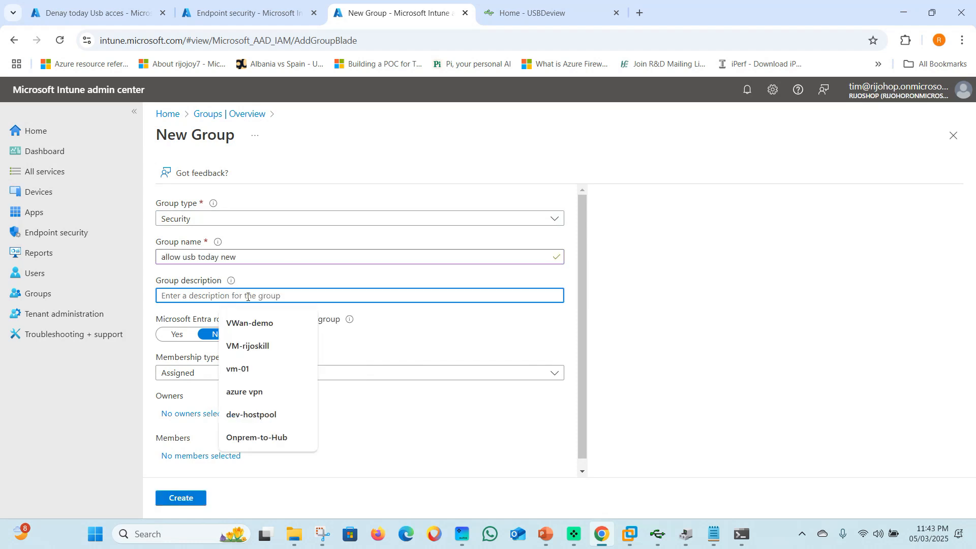
{"action": "type", "text": "allow usb today new"}
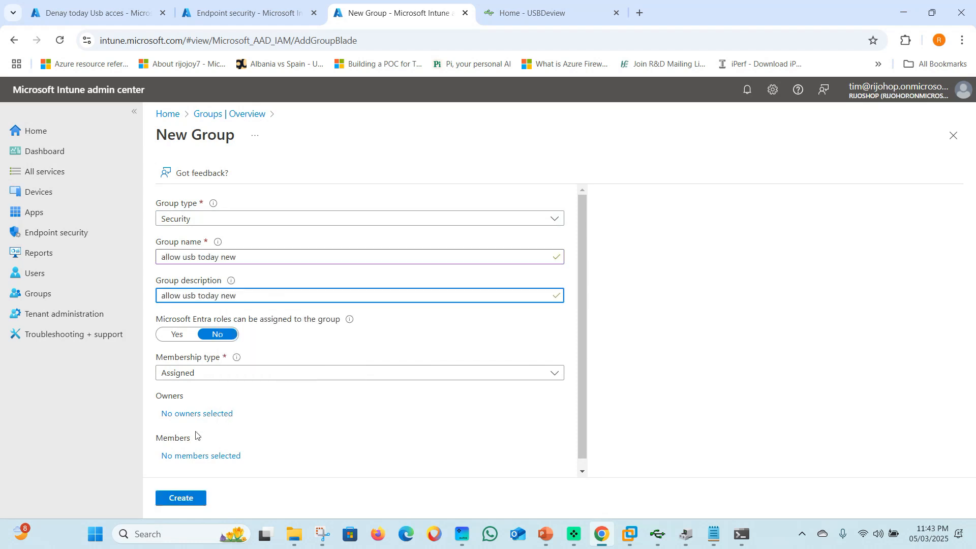
Add the device DESKTOP-RIJO as a member of the new group and create the group
{"action": "left_click", "coordinate": [197, 456]}
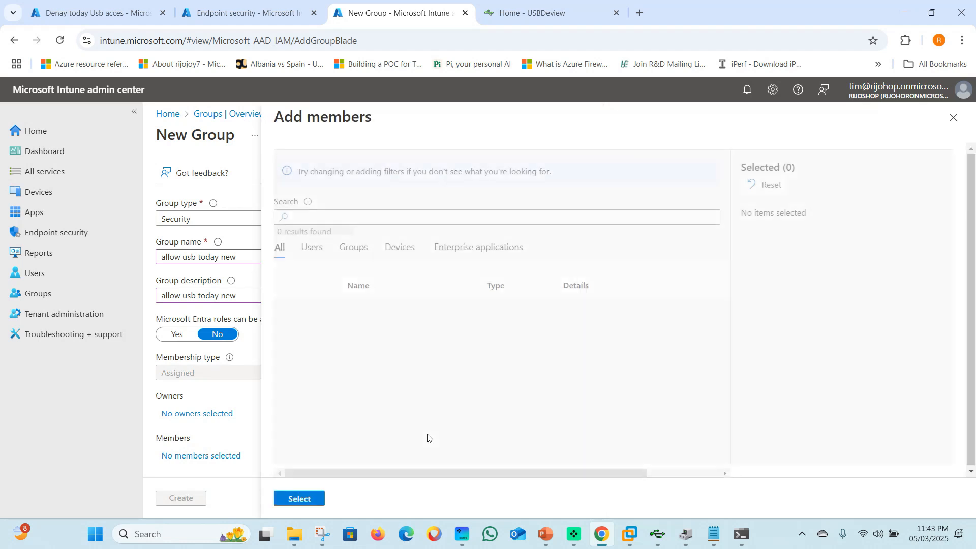
{"action": "left_click", "coordinate": [397, 249]}
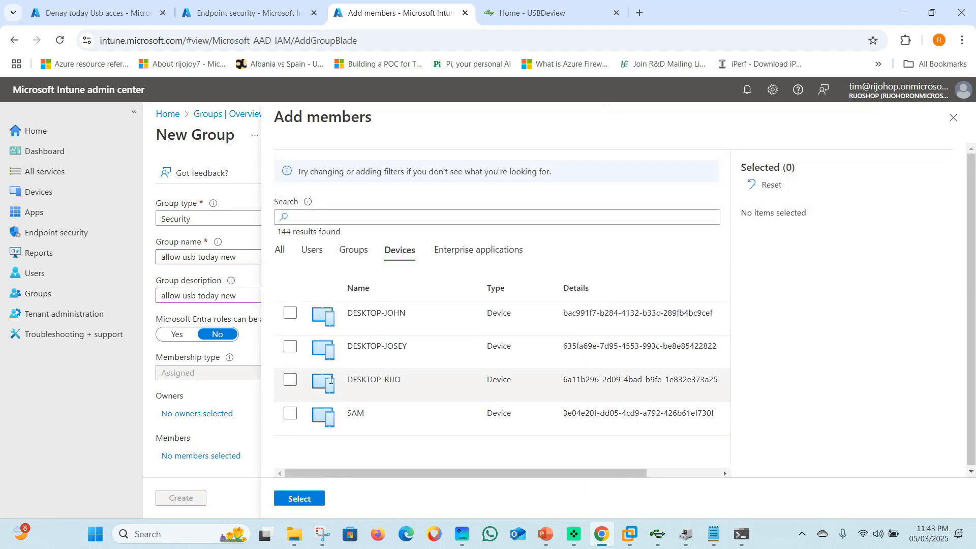
{"action": "left_click", "coordinate": [291, 380]}
{"action": "left_click", "coordinate": [299, 499]}
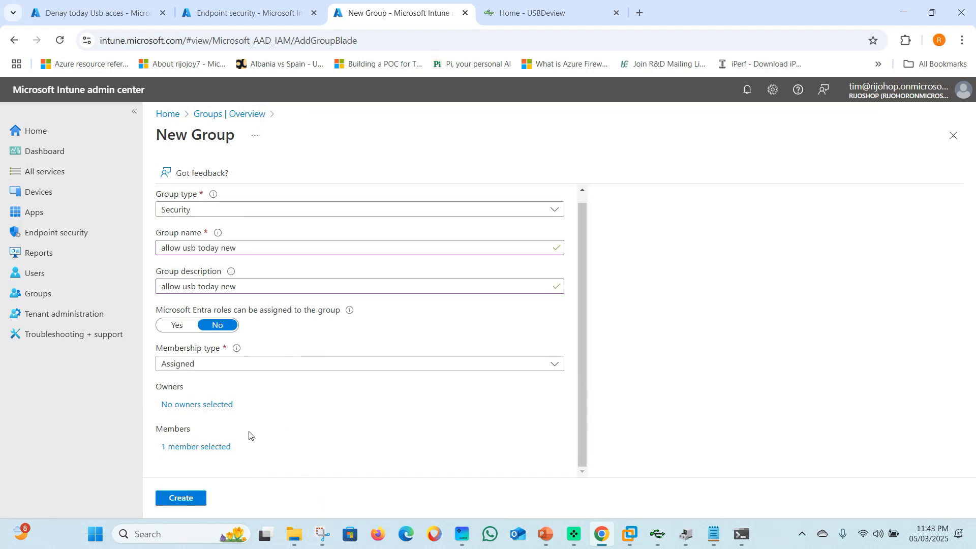
{"action": "left_click", "coordinate": [188, 499]}
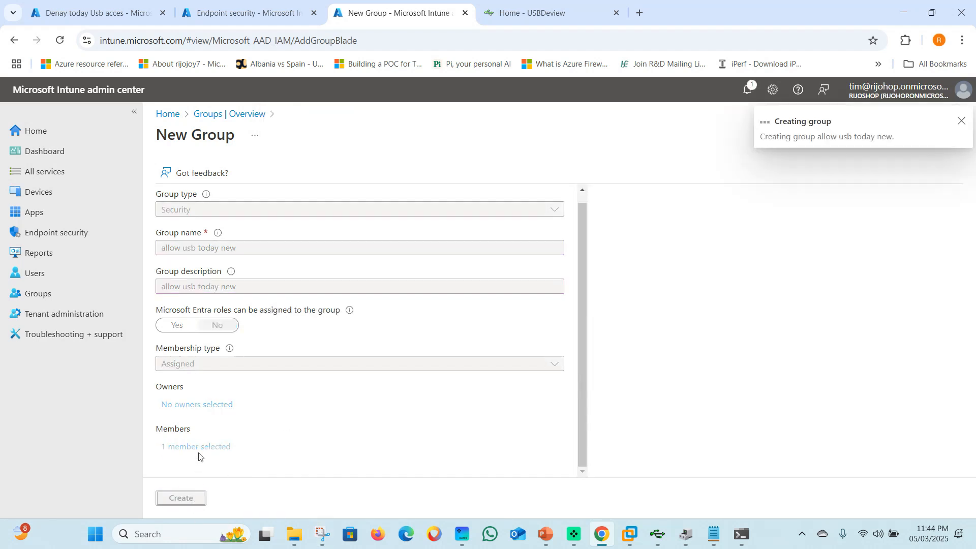
Return to the attack surface reduction policies and open the Allow USB device Gr policy's properties
{"action": "left_click", "coordinate": [244, 13]}
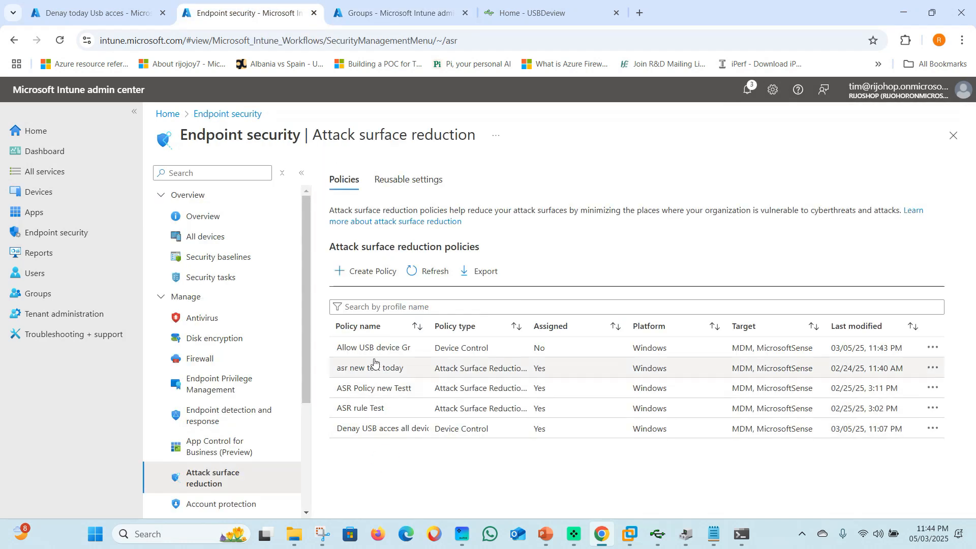
{"action": "left_click", "coordinate": [407, 351]}
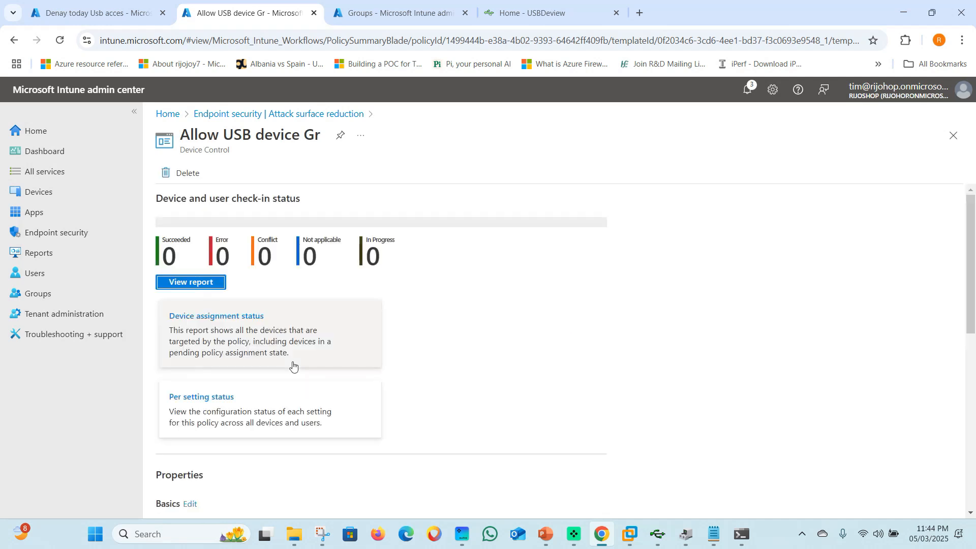
{"action": "scroll", "coordinate": [487, 349], "scroll_direction": "down", "scroll_amount": 2}
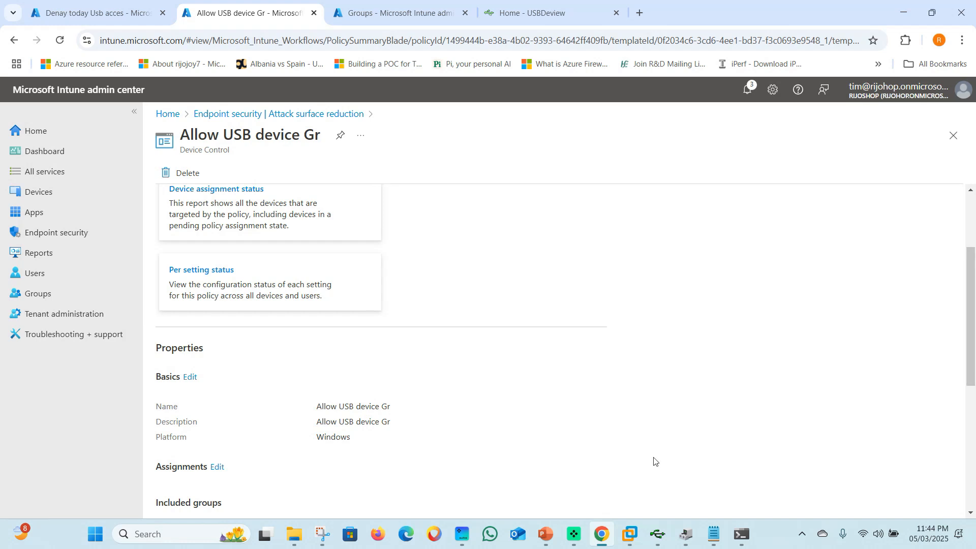
Switch to the Windows 10 virtual machine in VMware Workstation and sign in with the account PIN
{"action": "left_click", "coordinate": [630, 533]}
{"action": "left_click", "coordinate": [489, 321]}
{"action": "type", "text": "•••"}
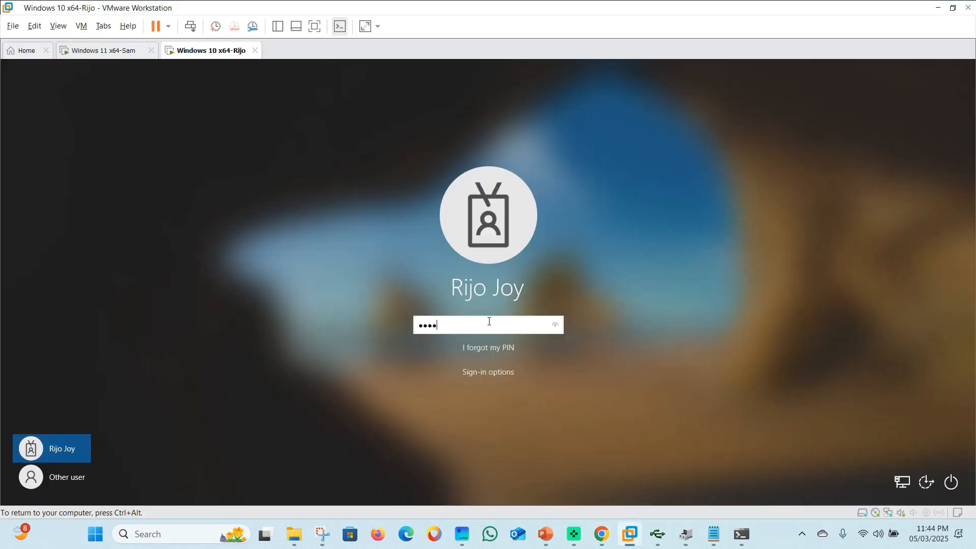
{"action": "type", "text": "•••"}
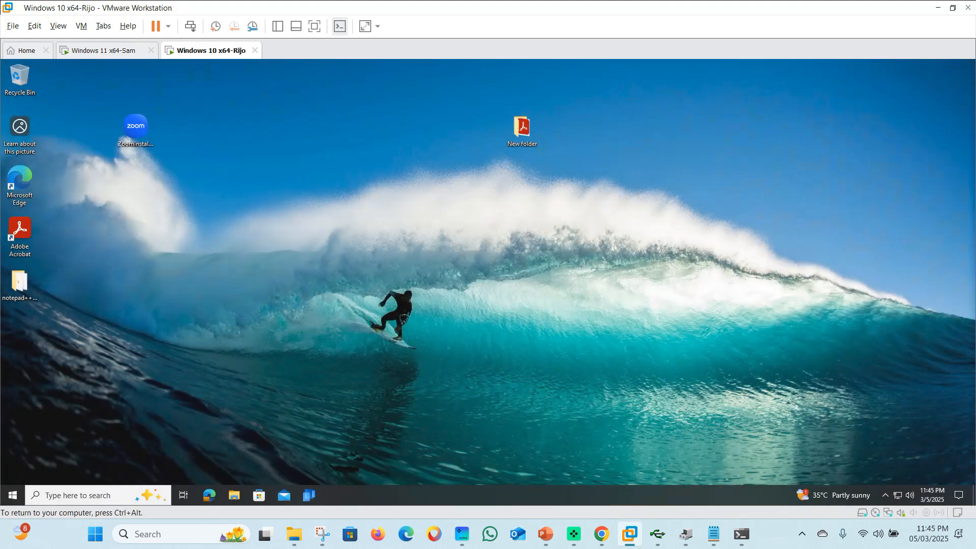
Run Get-MpComputerStatus in Windows PowerShell ISE on the virtual machine and examine the device control entries in the output
{"action": "left_click", "coordinate": [76, 495]}
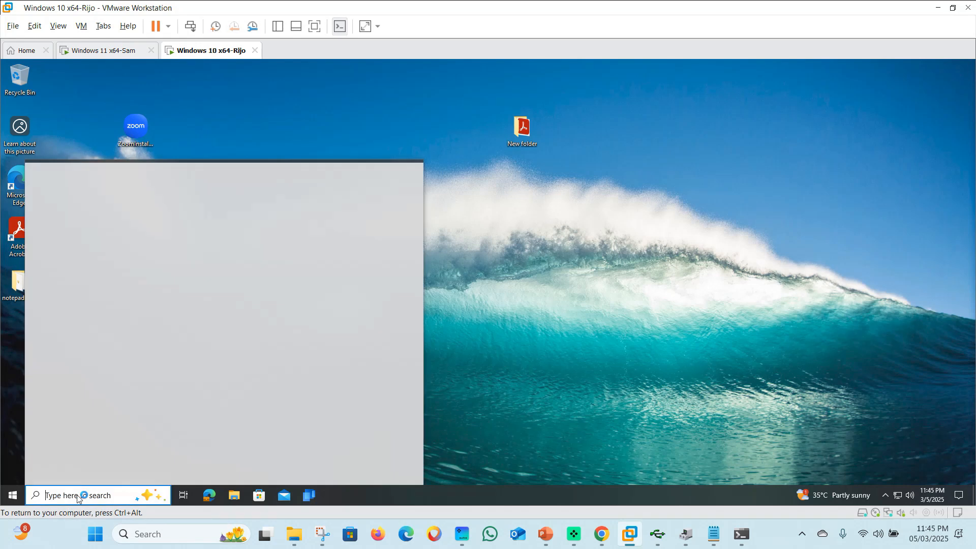
{"action": "type", "text": "power"}
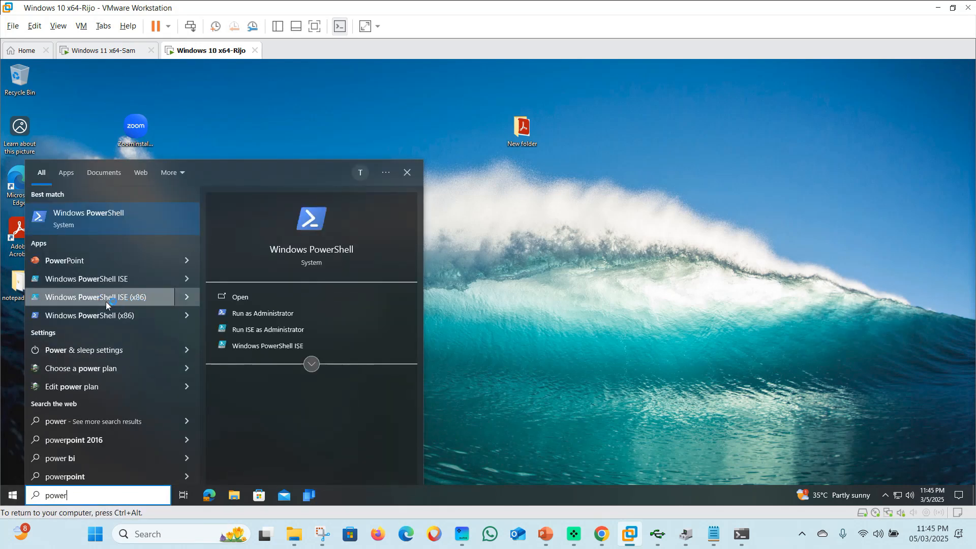
{"action": "left_click", "coordinate": [79, 280]}
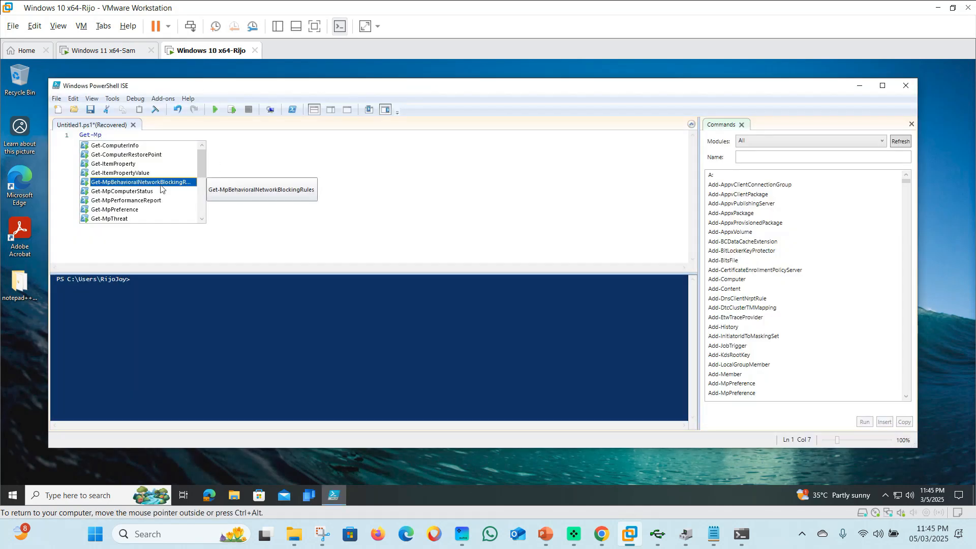
{"action": "double_click", "coordinate": [129, 193]}
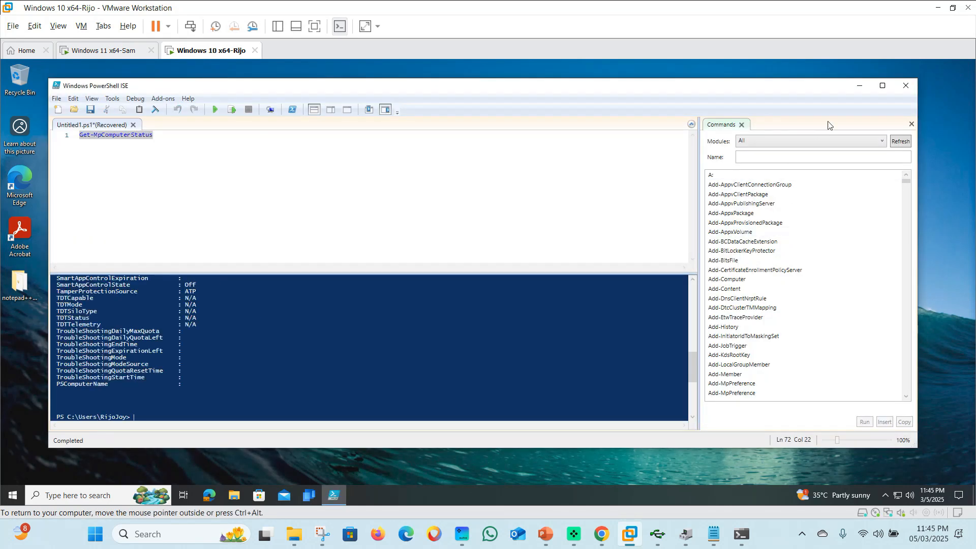
{"action": "left_click", "coordinate": [883, 85]}
{"action": "scroll", "coordinate": [160, 365], "scroll_direction": "up", "scroll_amount": 15}
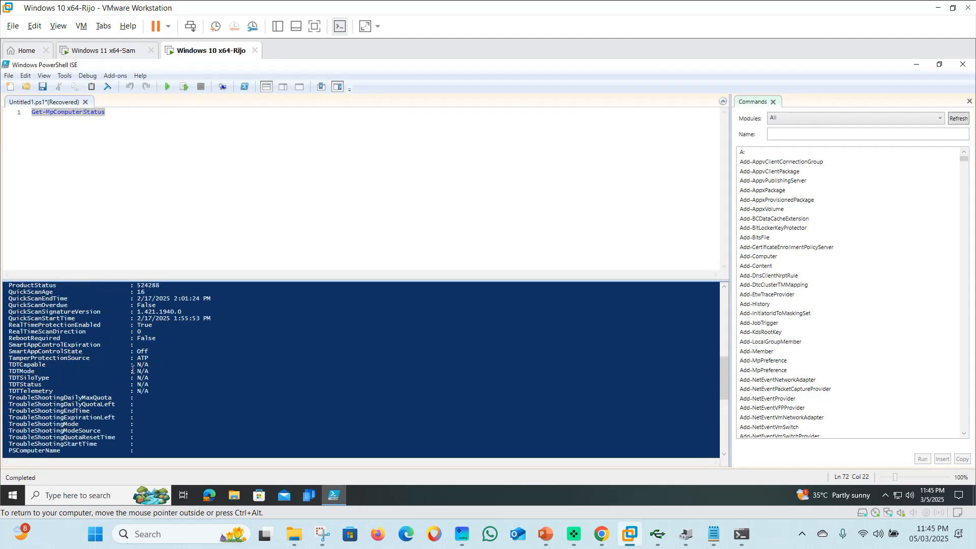
{"action": "scroll", "coordinate": [123, 381], "scroll_direction": "down", "scroll_amount": 2}
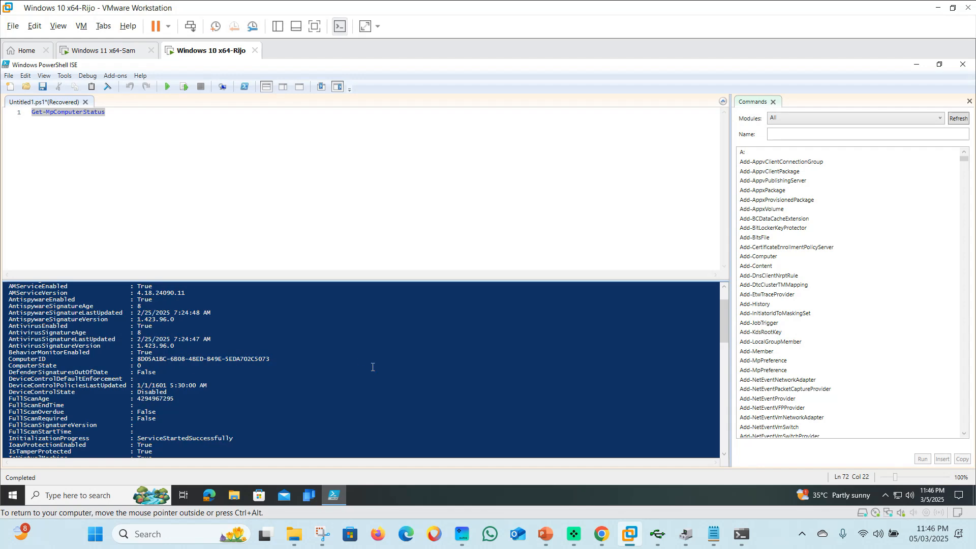
Switch back to Intune in Chrome, assign the Allow USB device Gr policy to the group "allow usb today new" and save it
{"action": "left_click", "coordinate": [610, 541]}
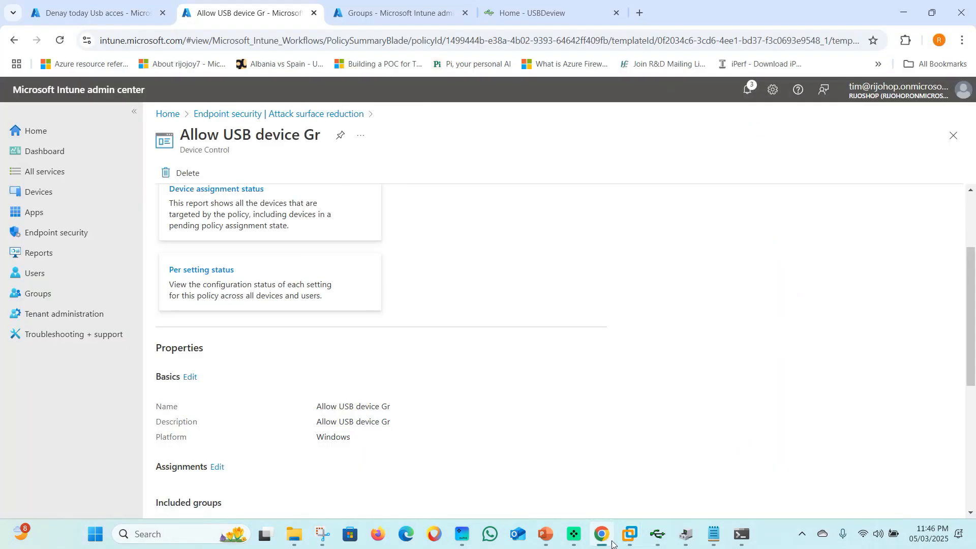
{"action": "scroll", "coordinate": [364, 350], "scroll_direction": "up", "scroll_amount": 2}
{"action": "scroll", "coordinate": [315, 366], "scroll_direction": "down", "scroll_amount": 6}
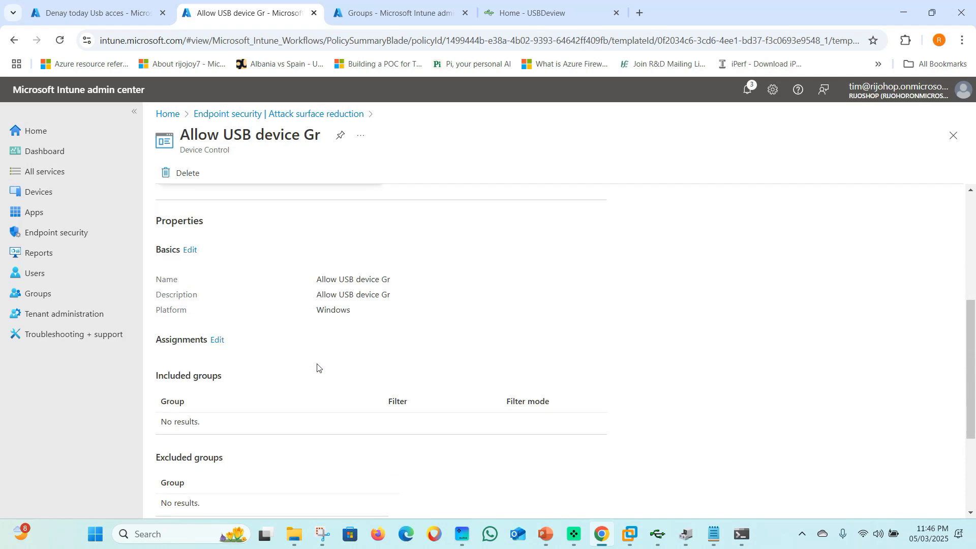
{"action": "scroll", "coordinate": [209, 371], "scroll_direction": "up", "scroll_amount": 3}
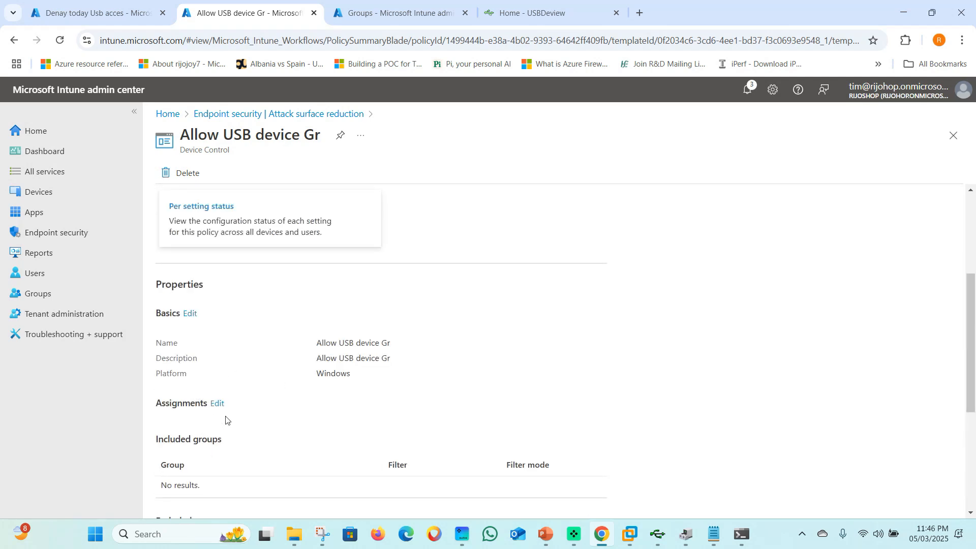
{"action": "scroll", "coordinate": [226, 418], "scroll_direction": "down", "scroll_amount": 1}
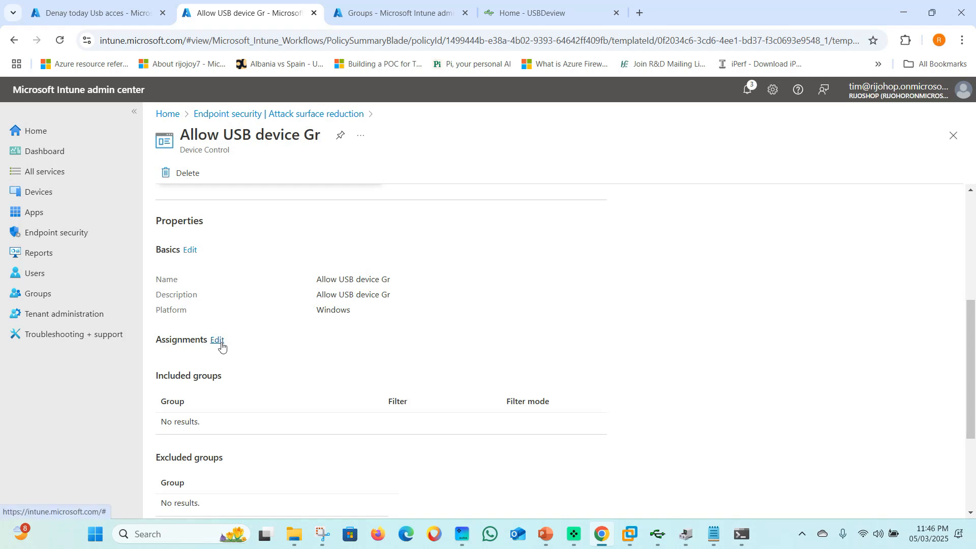
{"action": "left_click", "coordinate": [218, 340]}
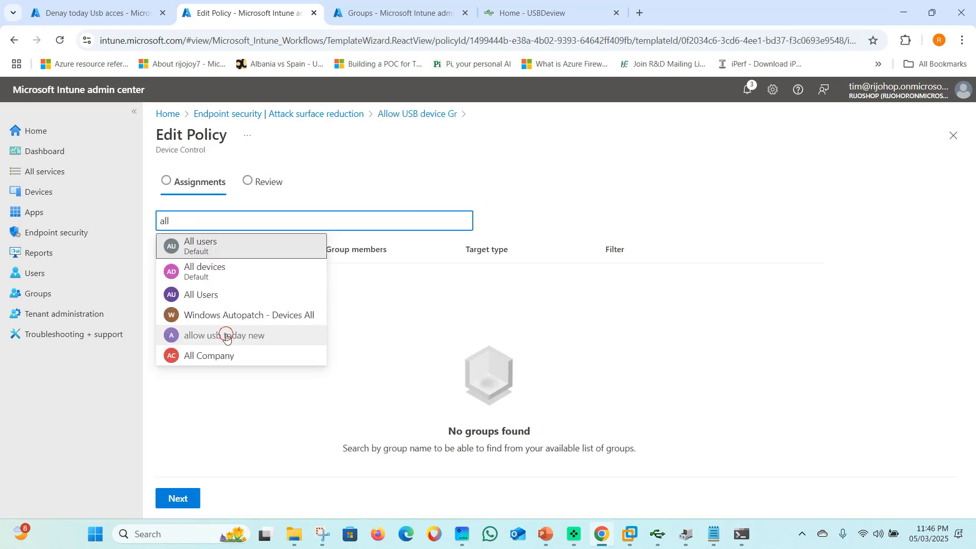
{"action": "left_click", "coordinate": [224, 334]}
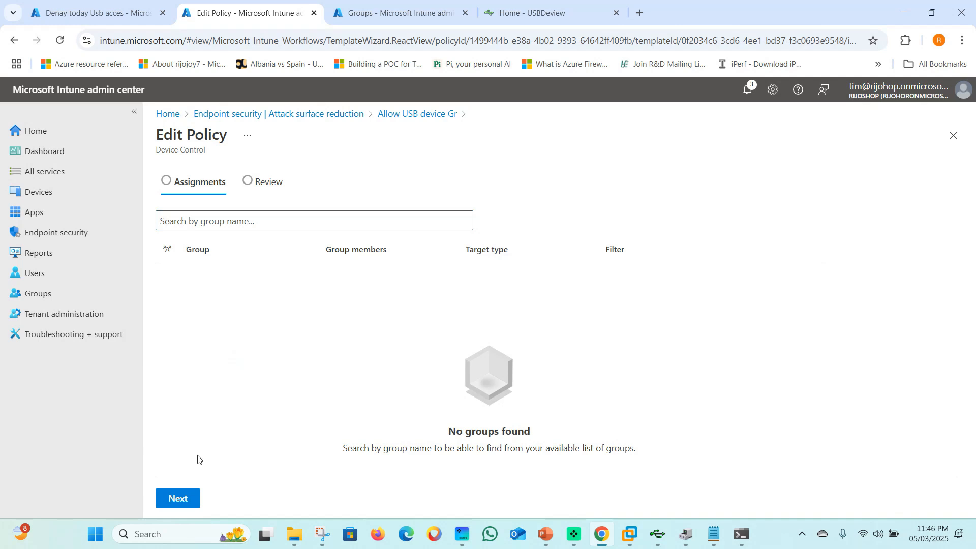
{"action": "left_click", "coordinate": [189, 497]}
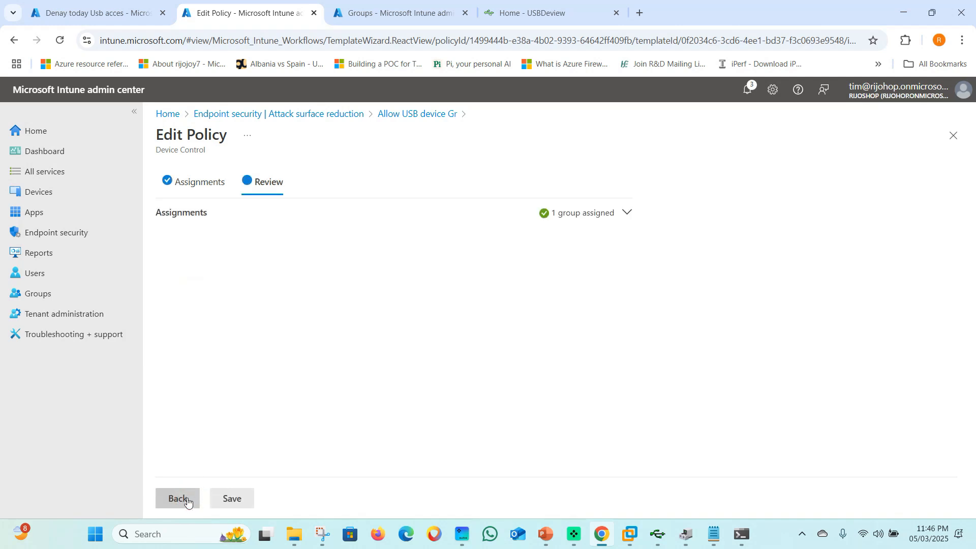
{"action": "left_click", "coordinate": [231, 499]}
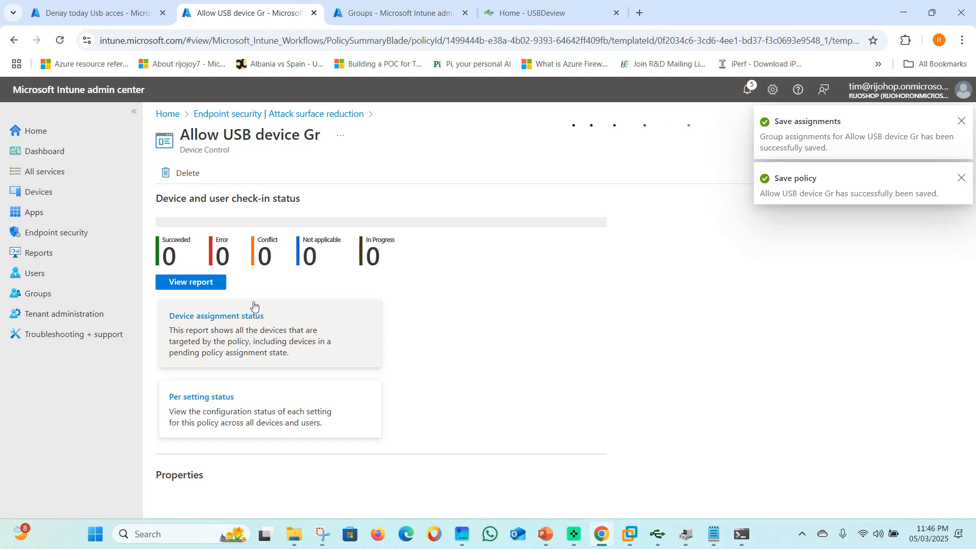
Review the Allow USB device Gr policy's check-in status and open its device report
{"action": "scroll", "coordinate": [267, 360], "scroll_direction": "down", "scroll_amount": 6}
{"action": "scroll", "coordinate": [265, 361], "scroll_direction": "up", "scroll_amount": 6}
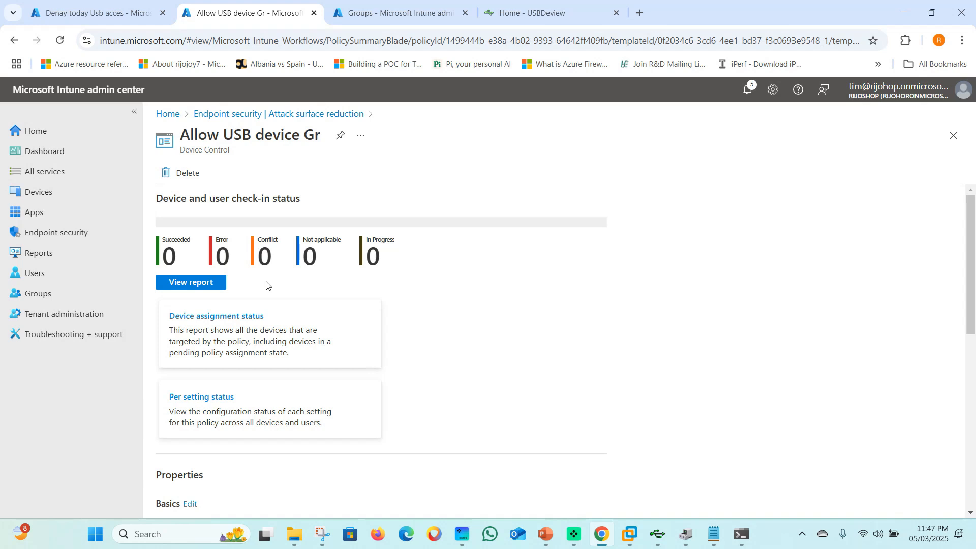
{"action": "left_click", "coordinate": [802, 534]}
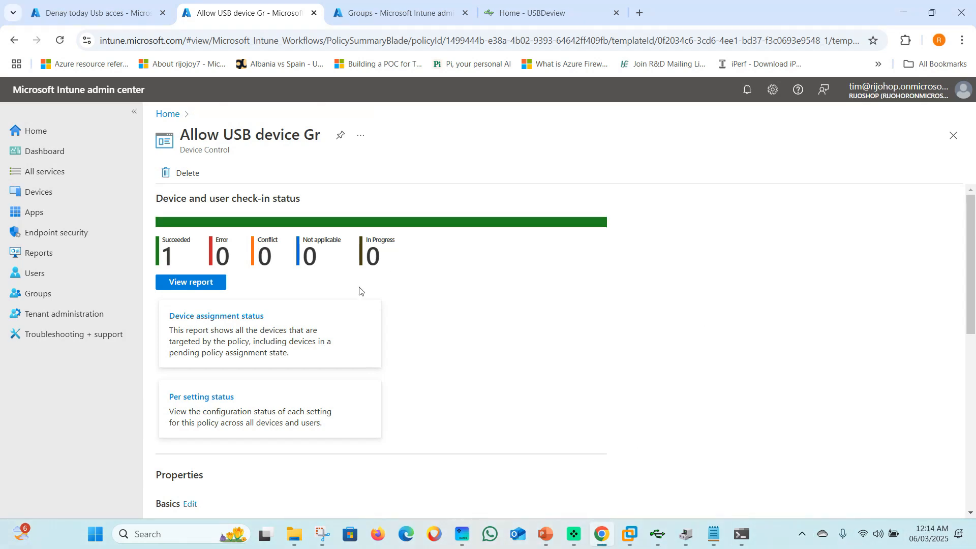
{"action": "left_click", "coordinate": [203, 282]}
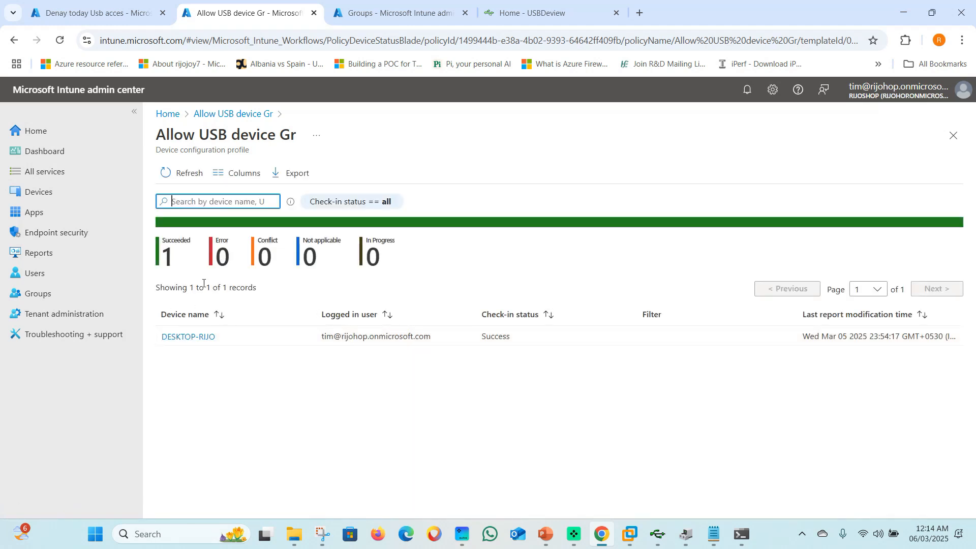
Switch to the Windows 10 virtual machine in VMware Workstation, rerun Get-MpComputerStatus in PowerShell ISE and examine the device control entries
{"action": "left_click", "coordinate": [633, 532]}
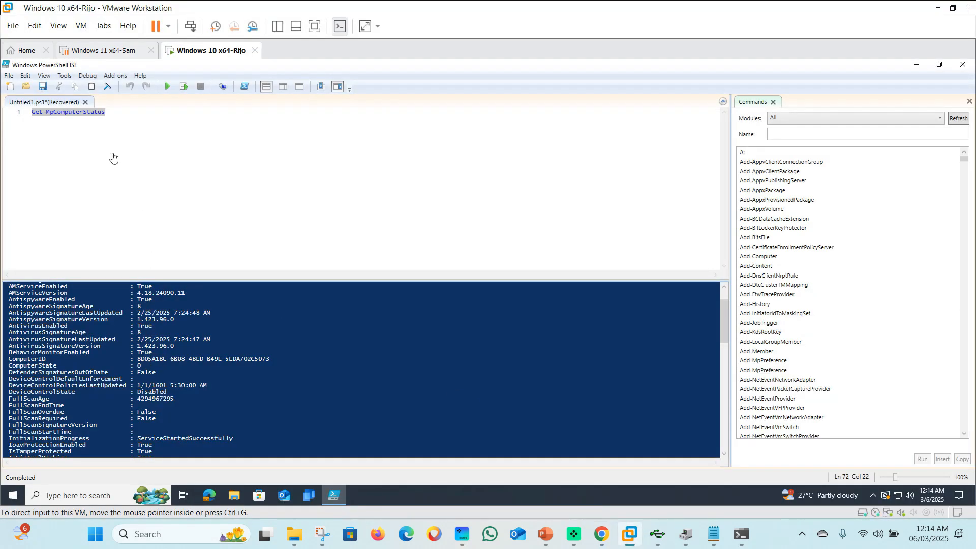
{"action": "left_click", "coordinate": [124, 120]}
{"action": "left_click_drag", "start_coordinate": [116, 116], "coordinate": [13, 123]}
{"action": "left_click", "coordinate": [126, 133]}
{"action": "left_click_drag", "start_coordinate": [122, 111], "coordinate": [21, 123]}
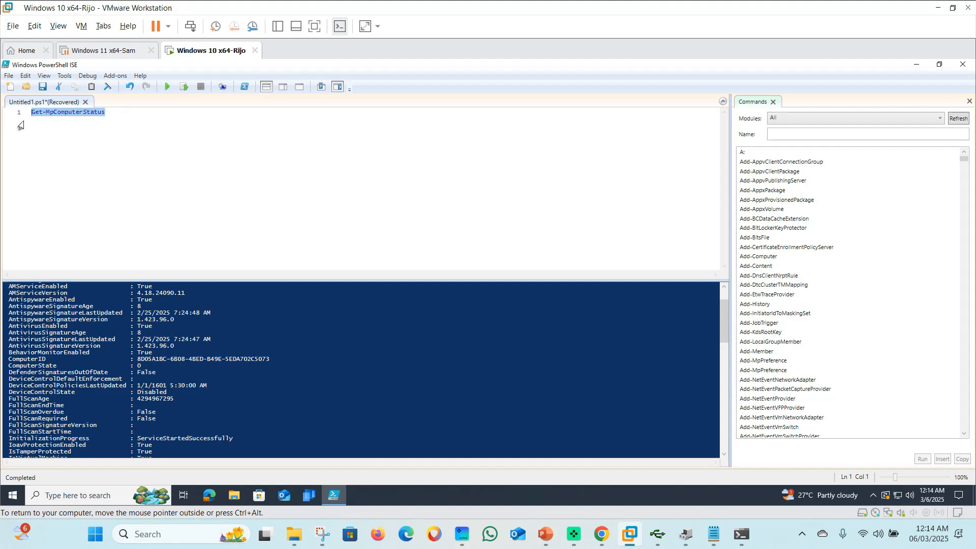
{"action": "left_click", "coordinate": [167, 87]}
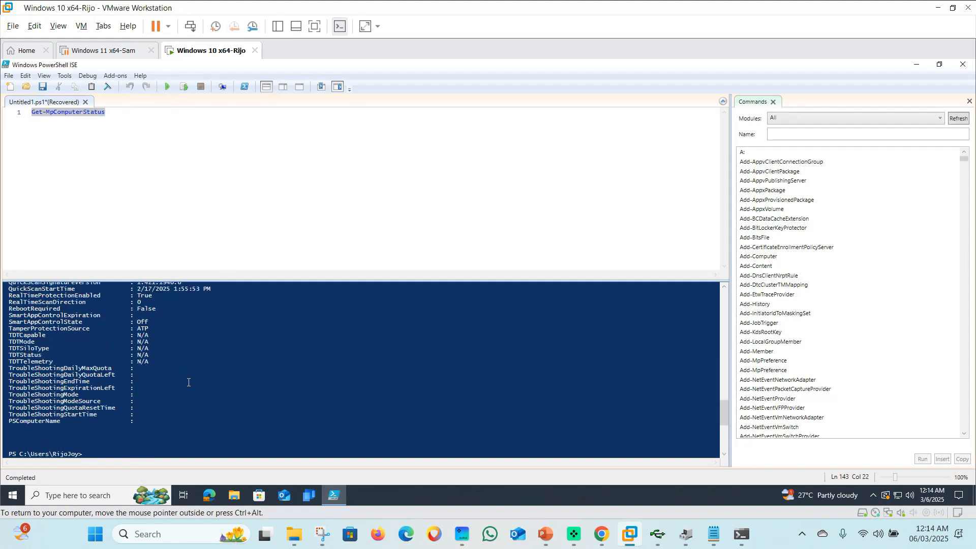
{"action": "scroll", "coordinate": [188, 382], "scroll_direction": "down", "scroll_amount": 4}
{"action": "scroll", "coordinate": [185, 386], "scroll_direction": "up", "scroll_amount": 13}
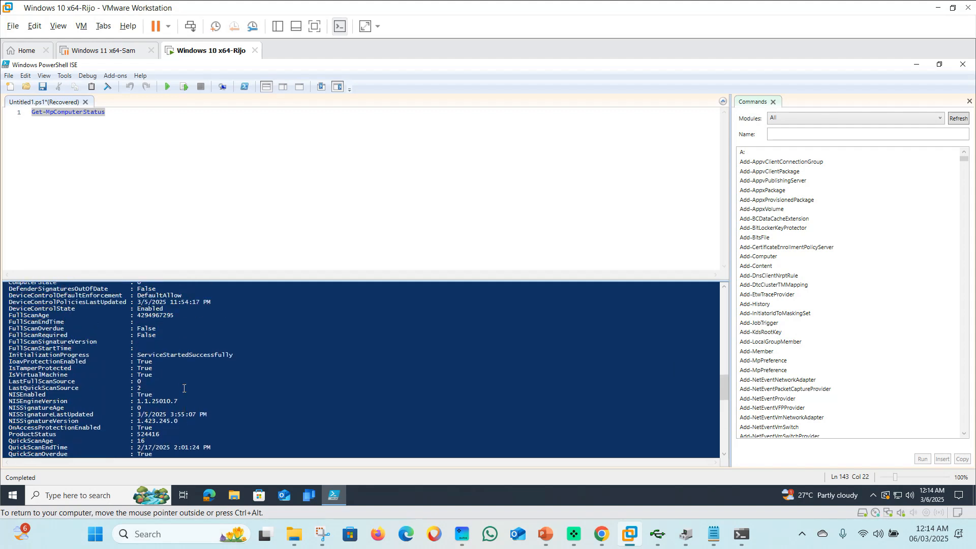
{"action": "scroll", "coordinate": [181, 384], "scroll_direction": "up", "scroll_amount": 4}
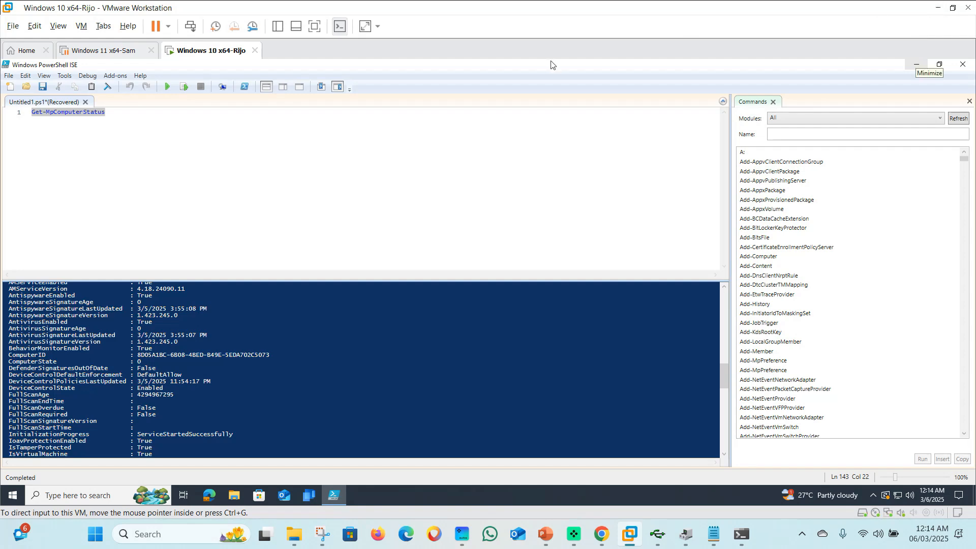
Show This PC in the virtual machine's File Explorer and connect the SanDisk 3.2Gen1 USB device to the Windows 10 virtual machine
{"action": "left_click", "coordinate": [912, 65]}
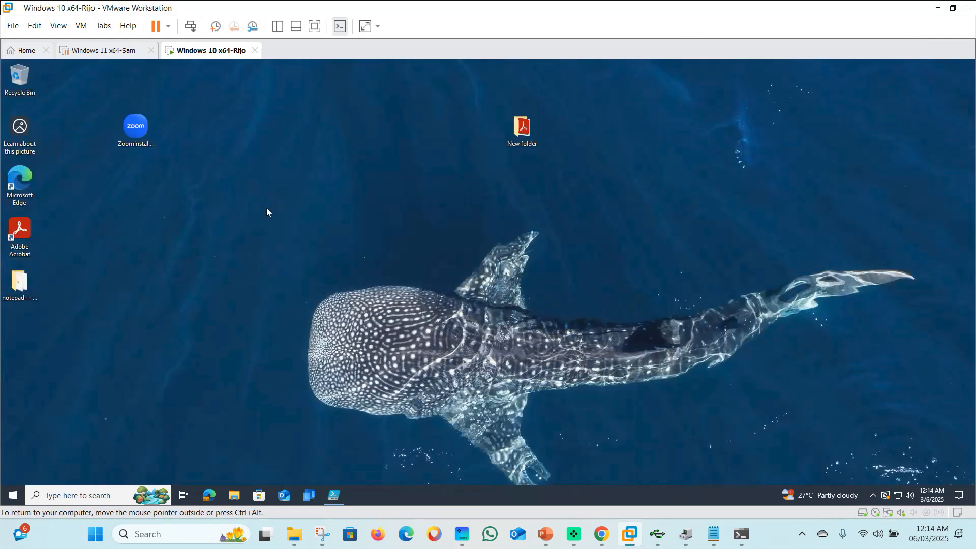
{"action": "left_click", "coordinate": [233, 495]}
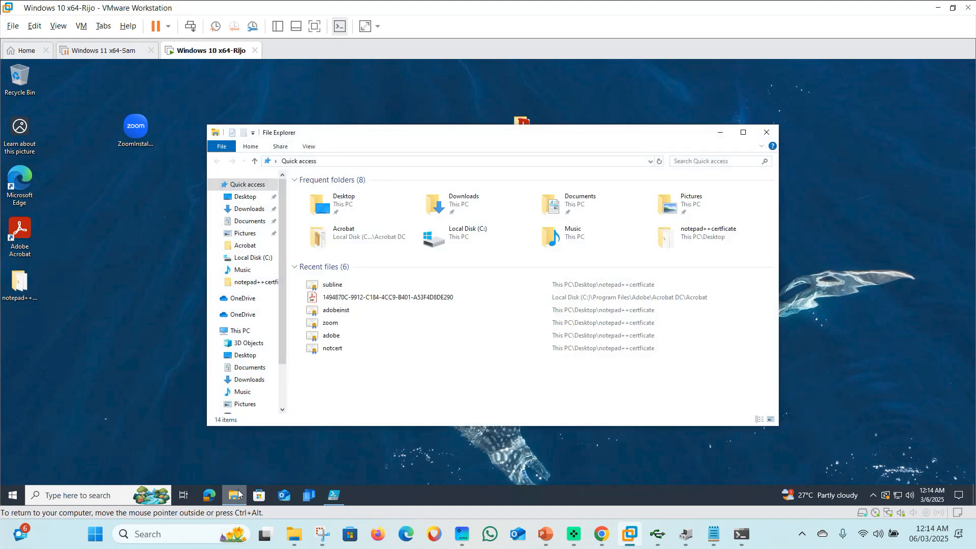
{"action": "left_click", "coordinate": [239, 331]}
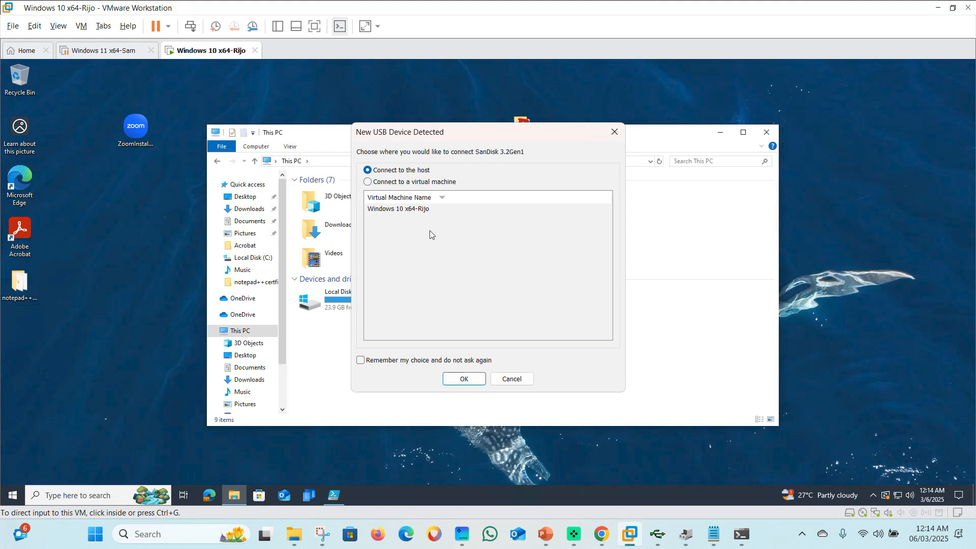
{"action": "left_click", "coordinate": [431, 183]}
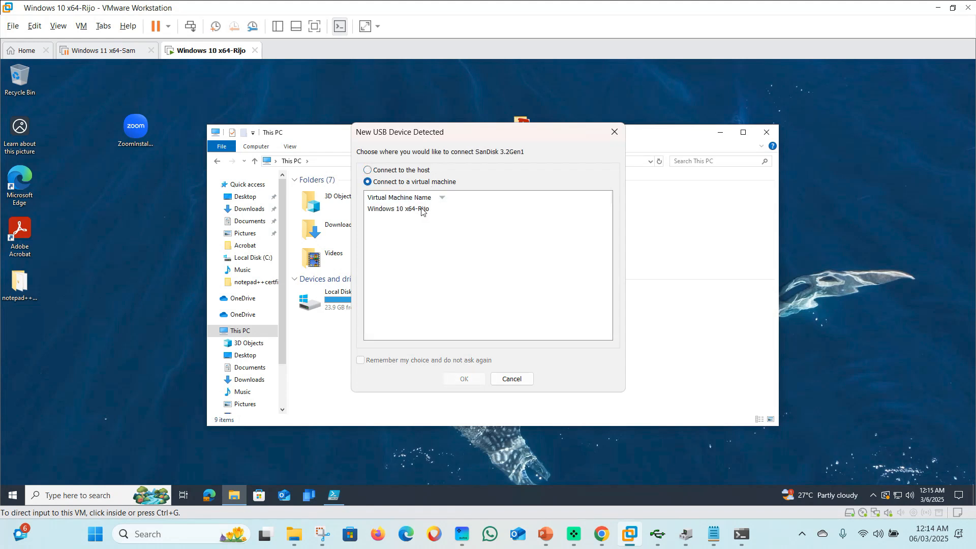
{"action": "left_click", "coordinate": [422, 210]}
{"action": "left_click", "coordinate": [463, 380]}
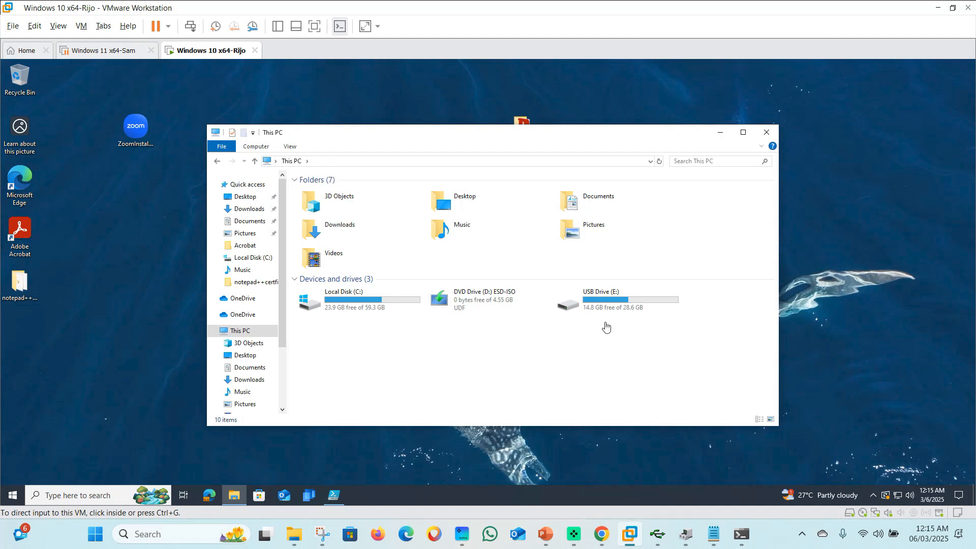
Switch back to Chrome and open the Microsoft Defender portal at security.microsoft.com in a new tab
{"action": "left_click", "coordinate": [601, 537]}
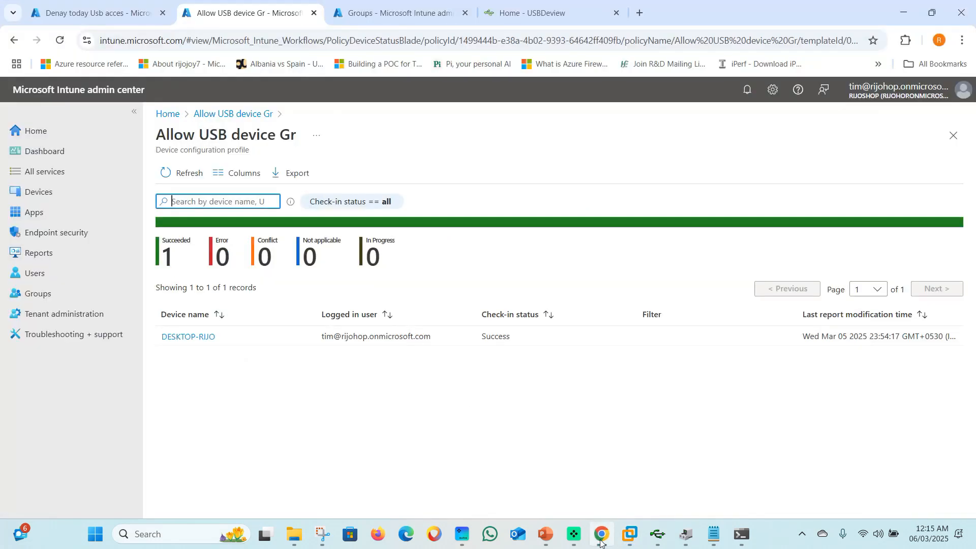
{"action": "left_click", "coordinate": [644, 11]}
{"action": "type", "text": "se"}
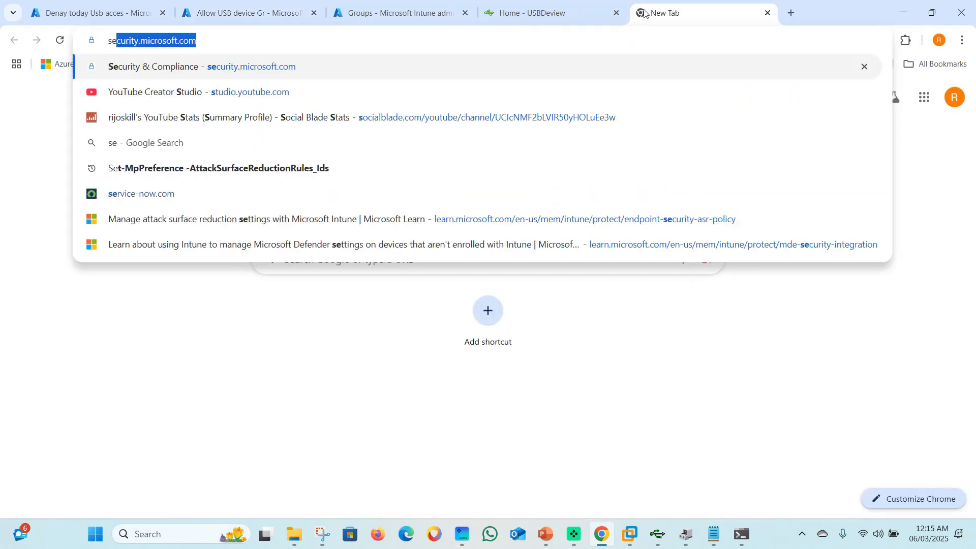
{"action": "key", "text": "Return"}
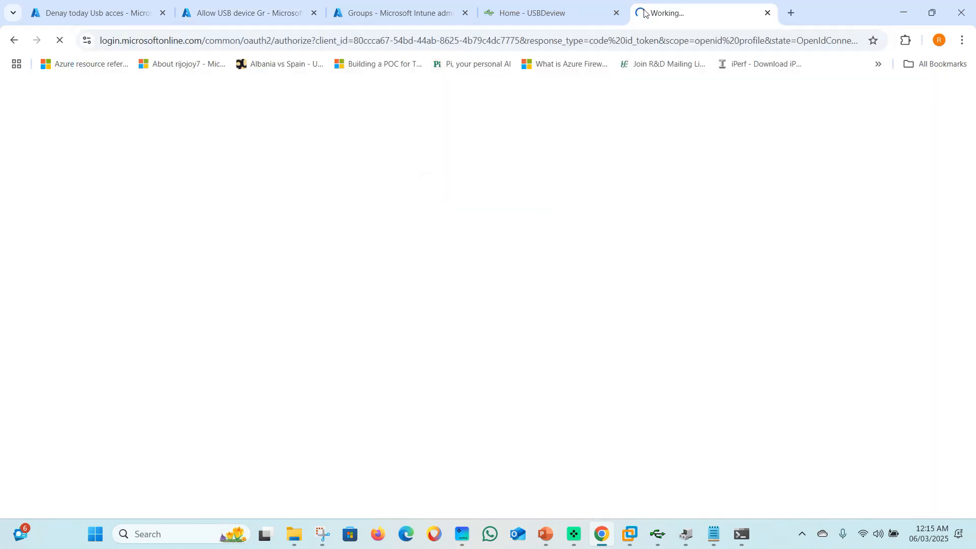
Open the Device control report from the Endpoints group of the Defender portal's reports
{"action": "scroll", "coordinate": [134, 360], "scroll_direction": "down", "scroll_amount": 2}
{"action": "scroll", "coordinate": [134, 360], "scroll_direction": "down", "scroll_amount": 6}
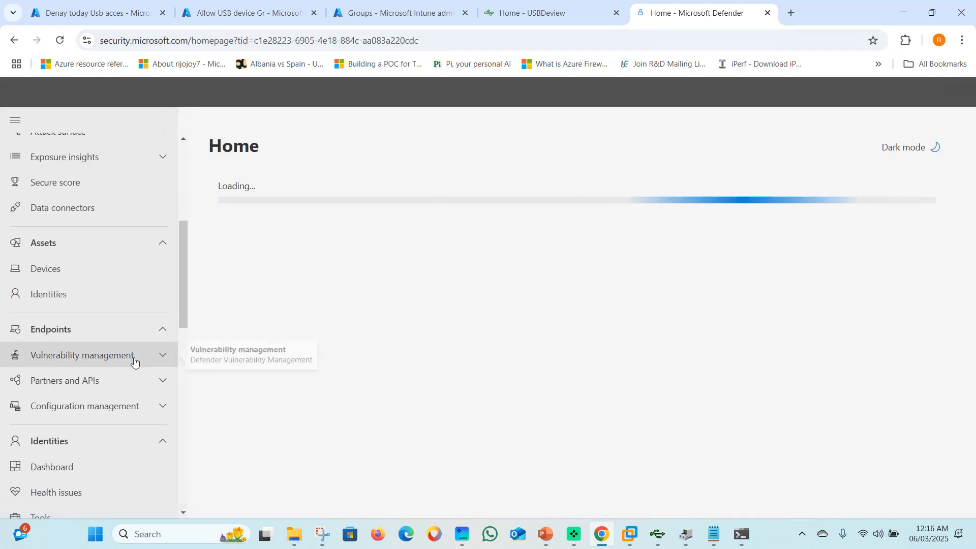
{"action": "scroll", "coordinate": [135, 360], "scroll_direction": "down", "scroll_amount": 10}
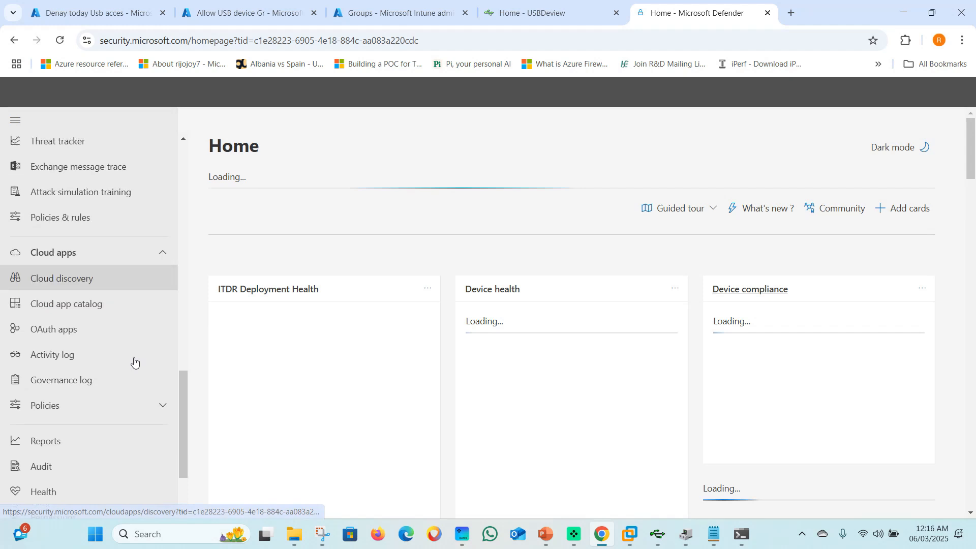
{"action": "left_click", "coordinate": [82, 370]}
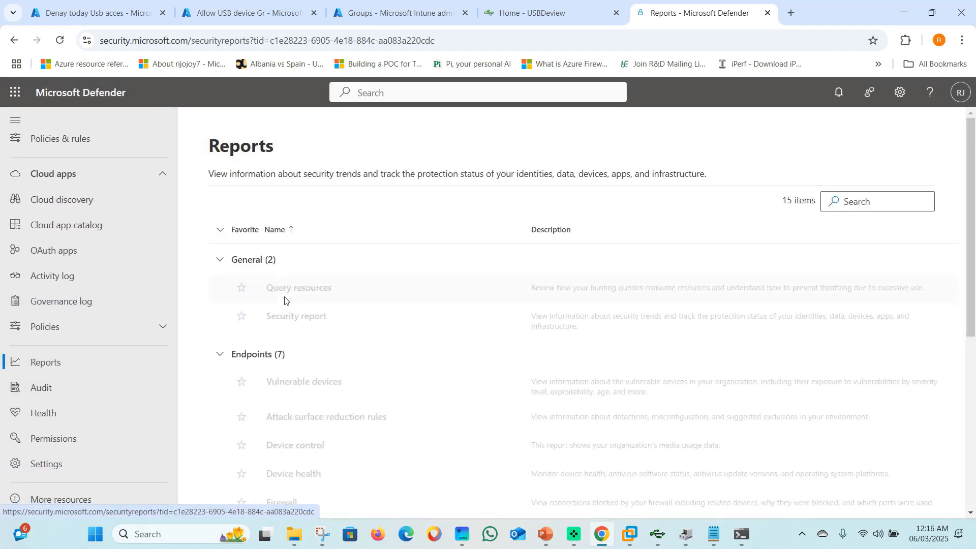
{"action": "scroll", "coordinate": [283, 386], "scroll_direction": "down", "scroll_amount": 3}
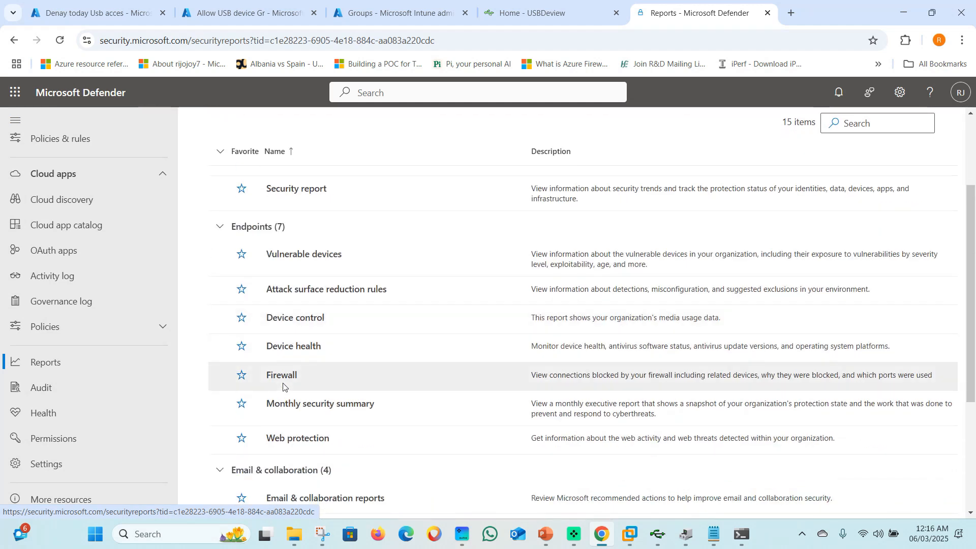
{"action": "left_click", "coordinate": [302, 324]}
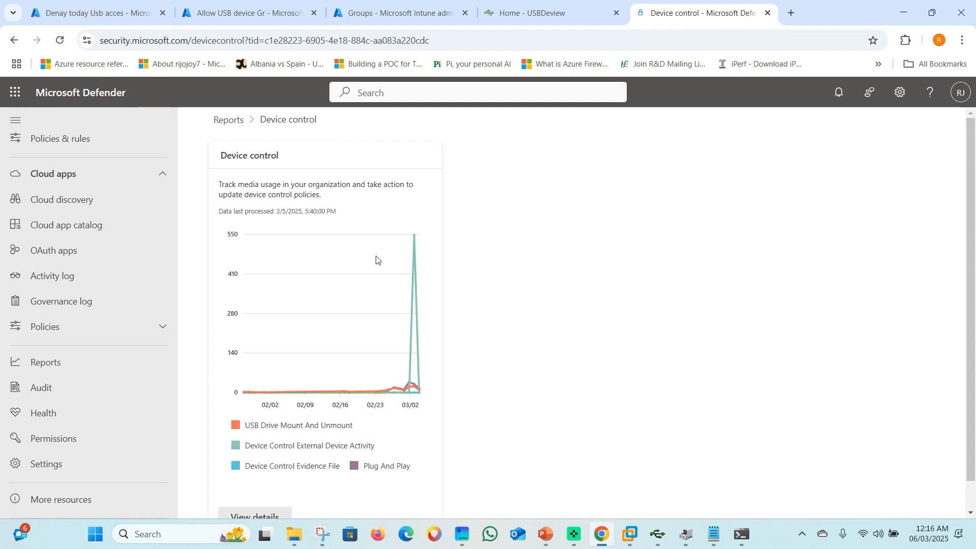
Open the details of the Device control report and examine the media usage chart and the audit event list
{"action": "scroll", "coordinate": [376, 260], "scroll_direction": "down", "scroll_amount": 1}
{"action": "scroll", "coordinate": [377, 261], "scroll_direction": "up", "scroll_amount": 1}
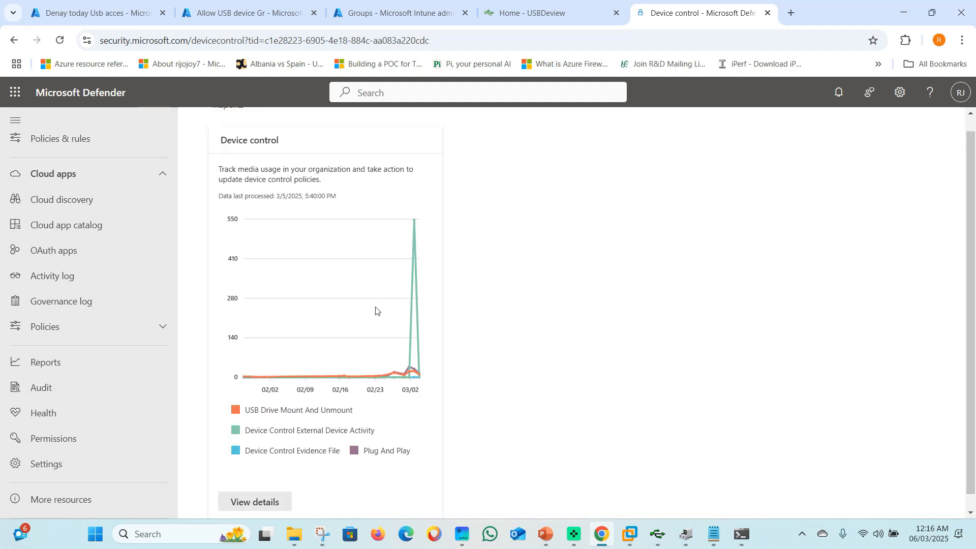
{"action": "left_click", "coordinate": [268, 501]}
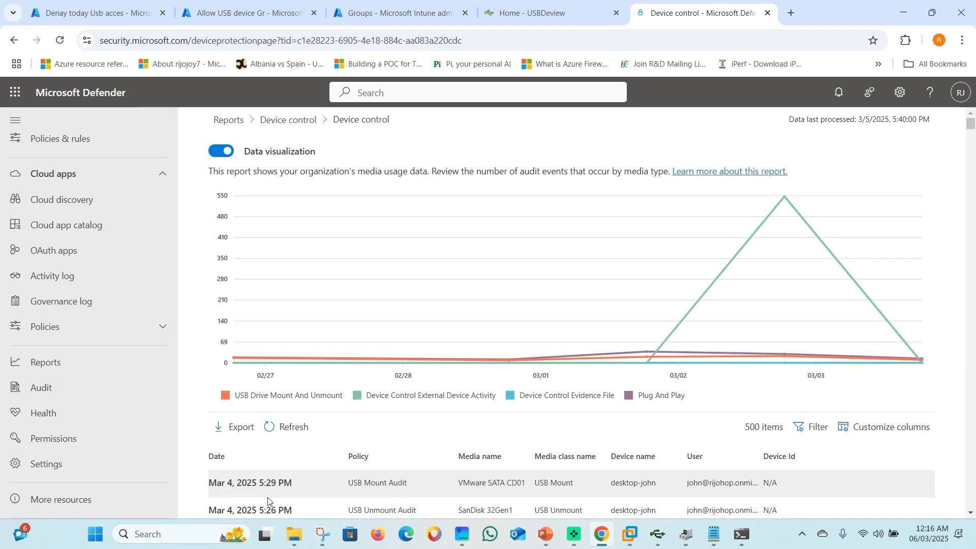
{"action": "scroll", "coordinate": [265, 503], "scroll_direction": "down", "scroll_amount": 4}
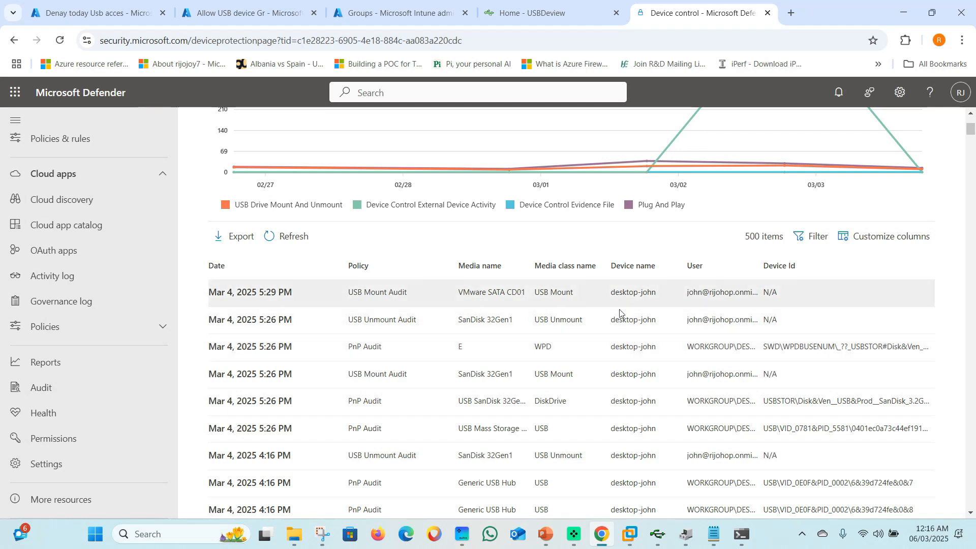
{"action": "scroll", "coordinate": [609, 326], "scroll_direction": "down", "scroll_amount": 1}
{"action": "scroll", "coordinate": [609, 325], "scroll_direction": "down", "scroll_amount": 1}
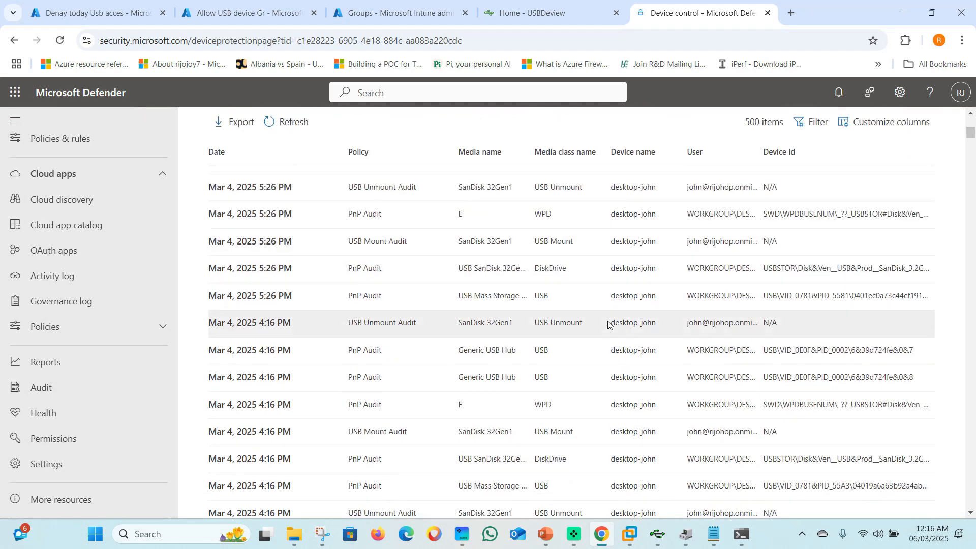
{"action": "scroll", "coordinate": [609, 325], "scroll_direction": "up", "scroll_amount": 5}
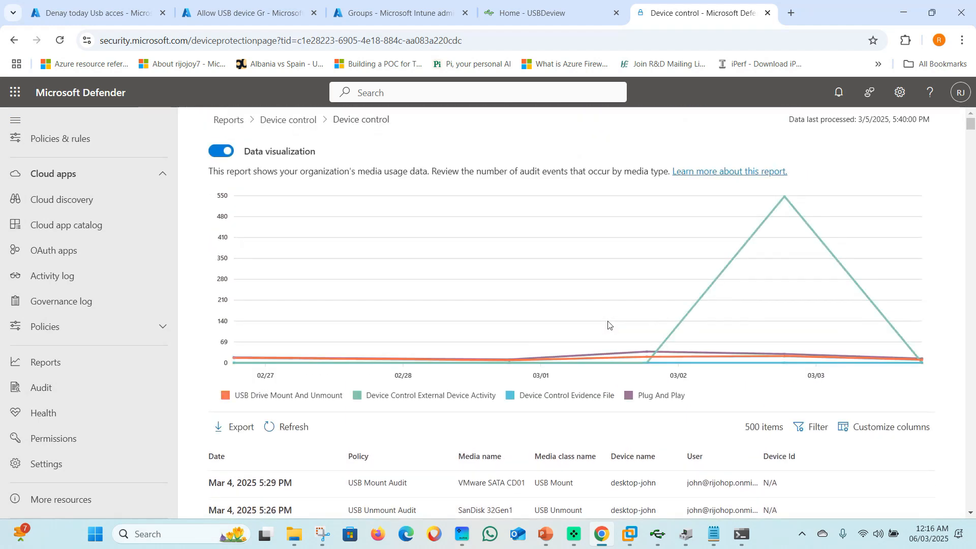
Turn off Data visualization in the Device control report, refresh the event list and review the USB and PnP audit entries
{"action": "left_click", "coordinate": [219, 156]}
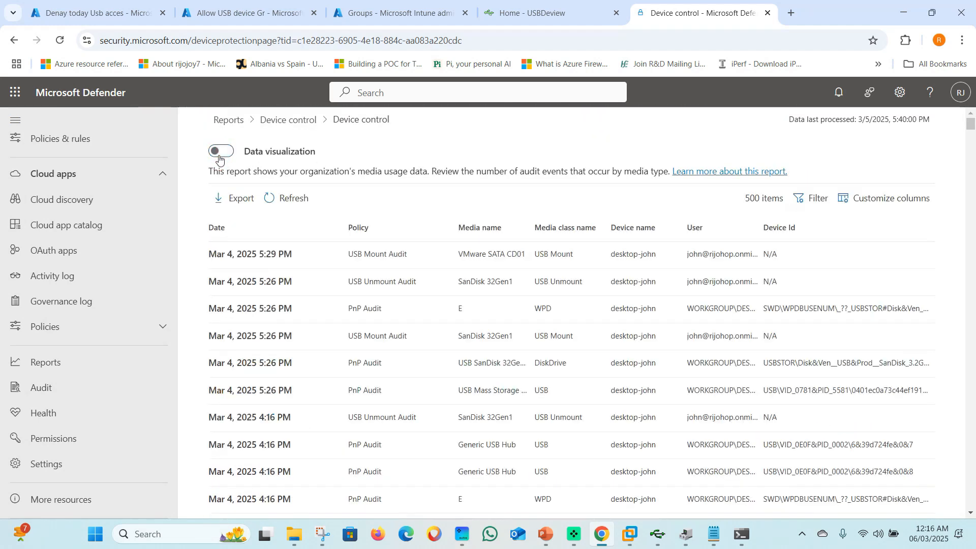
{"action": "left_click", "coordinate": [286, 201]}
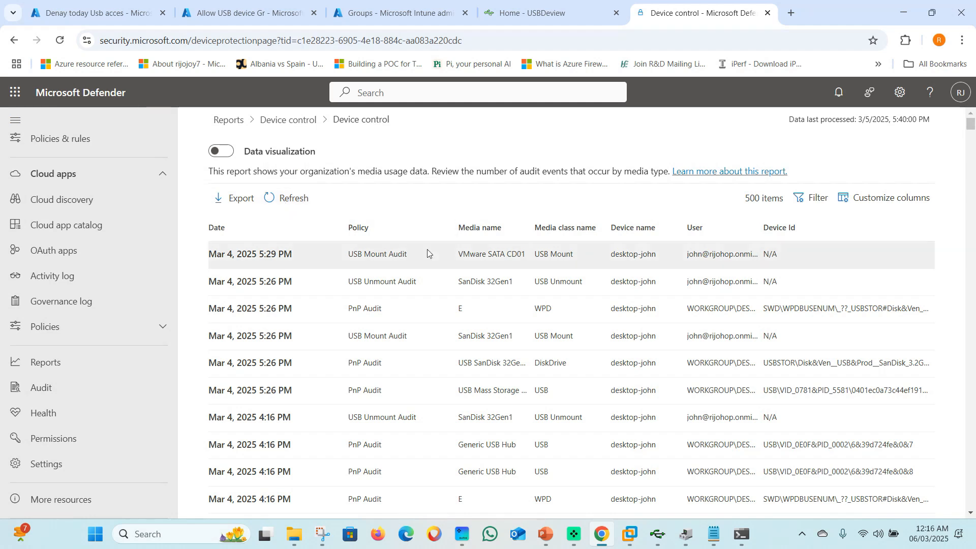
{"action": "scroll", "coordinate": [457, 330], "scroll_direction": "down", "scroll_amount": 1}
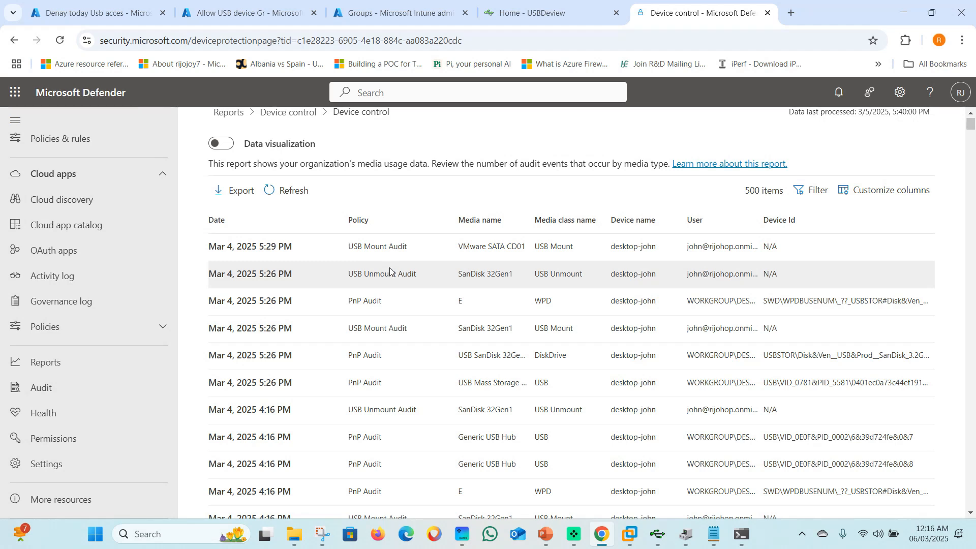
{"action": "left_click", "coordinate": [291, 286]}
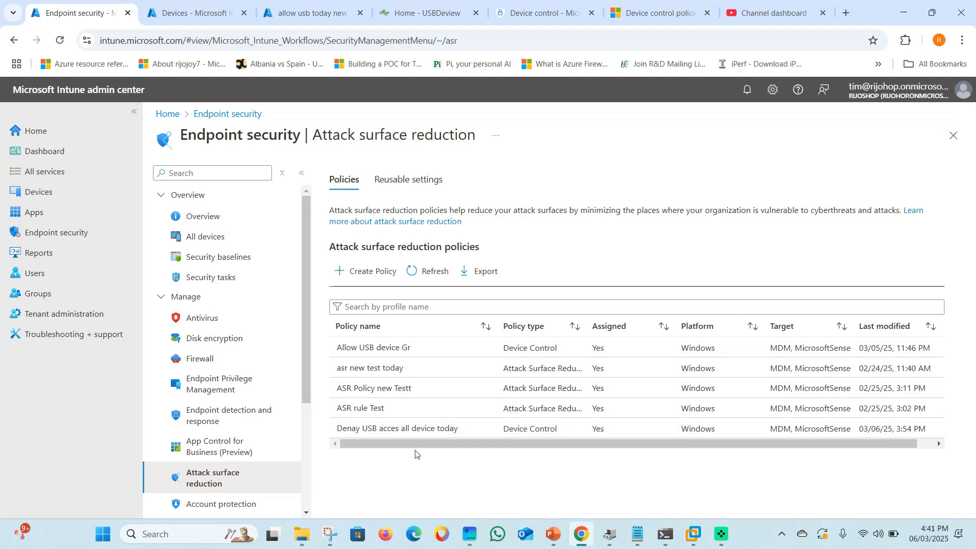
Open the Denay USB acces all device today policy in Intune and check which group is included in its assignments
{"action": "left_click", "coordinate": [418, 429]}
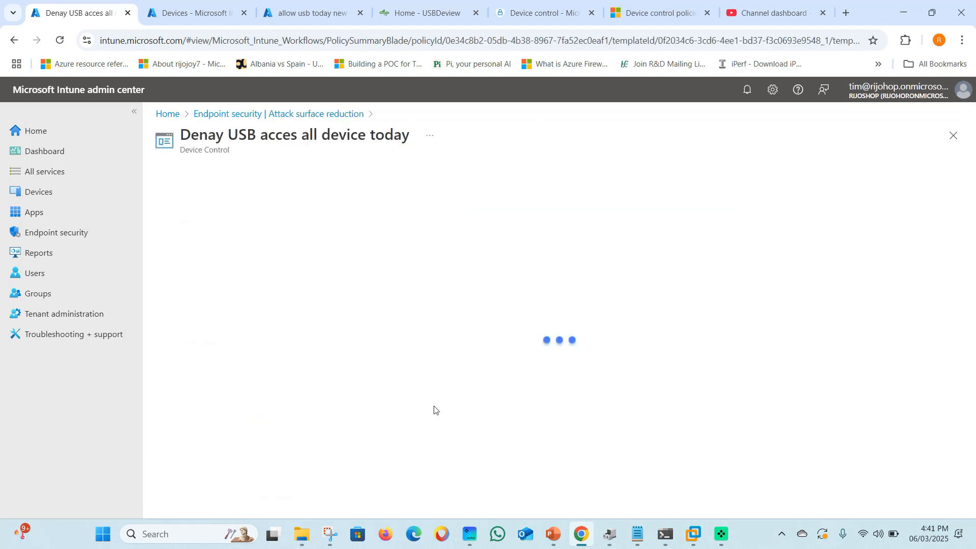
{"action": "scroll", "coordinate": [233, 336], "scroll_direction": "down", "scroll_amount": 4}
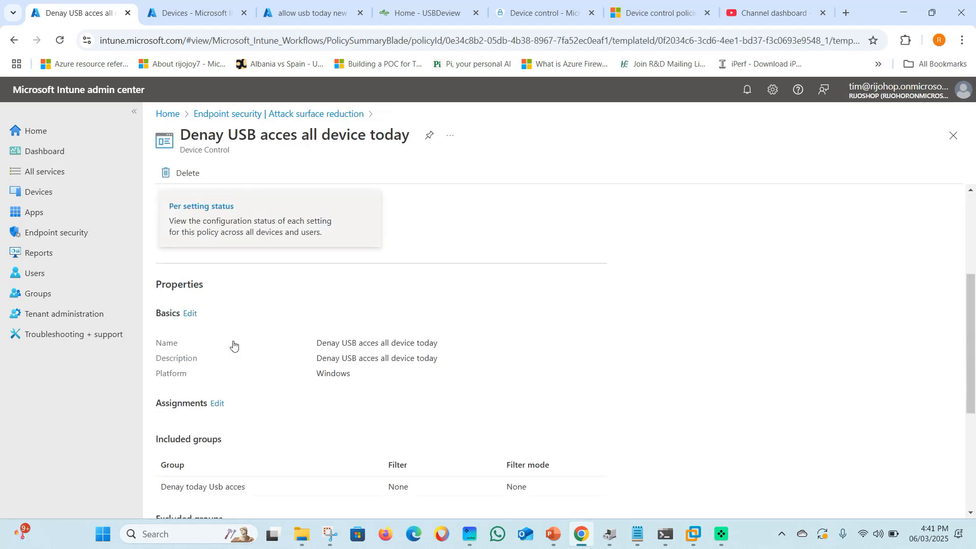
{"action": "scroll", "coordinate": [234, 343], "scroll_direction": "down", "scroll_amount": 2}
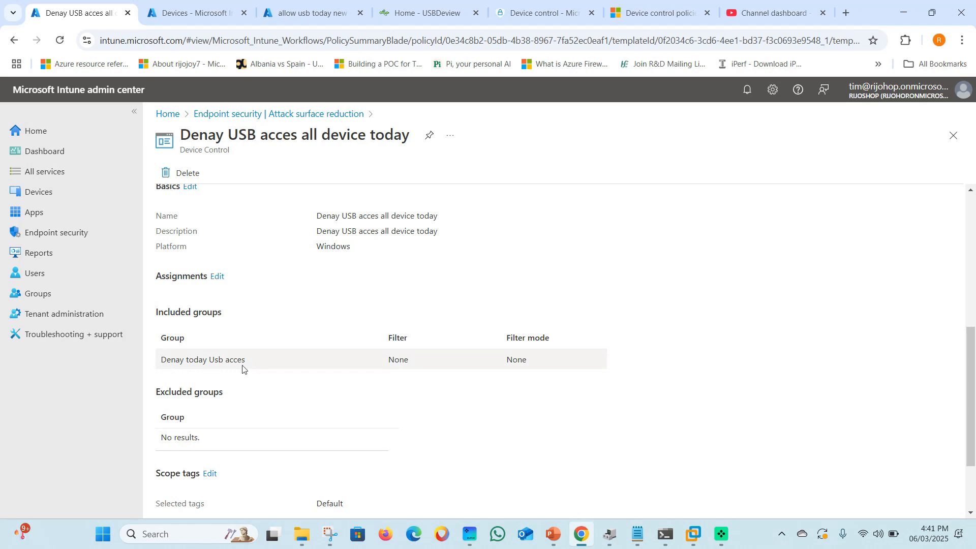
{"action": "left_click_drag", "start_coordinate": [164, 363], "coordinate": [247, 365]}
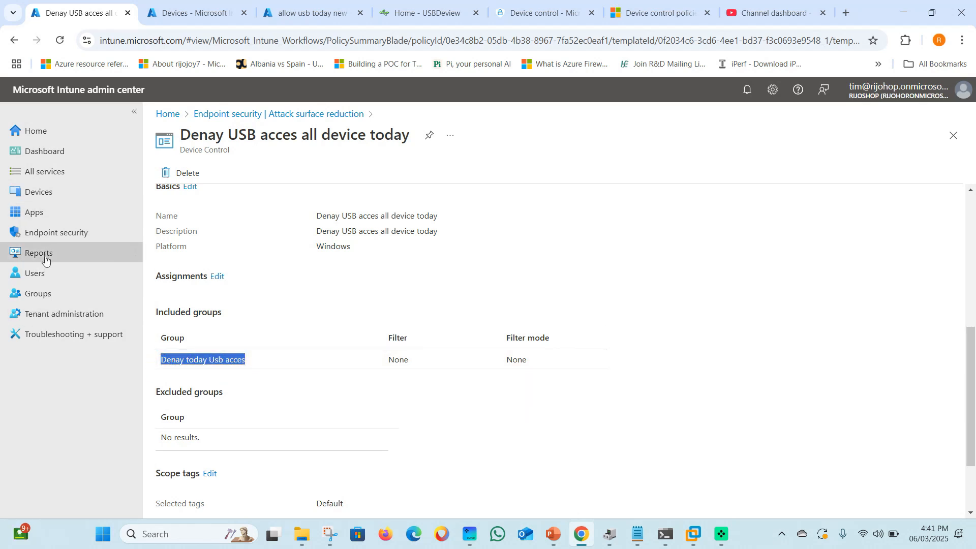
Search Intune's security groups for "den" and open the Denay today Usb acces group
{"action": "left_click", "coordinate": [160, 16]}
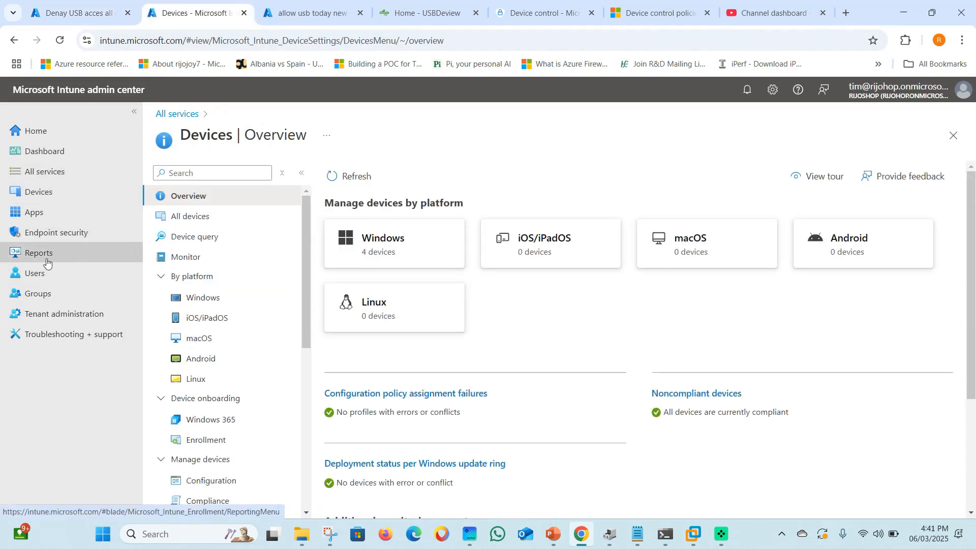
{"action": "left_click", "coordinate": [41, 291]}
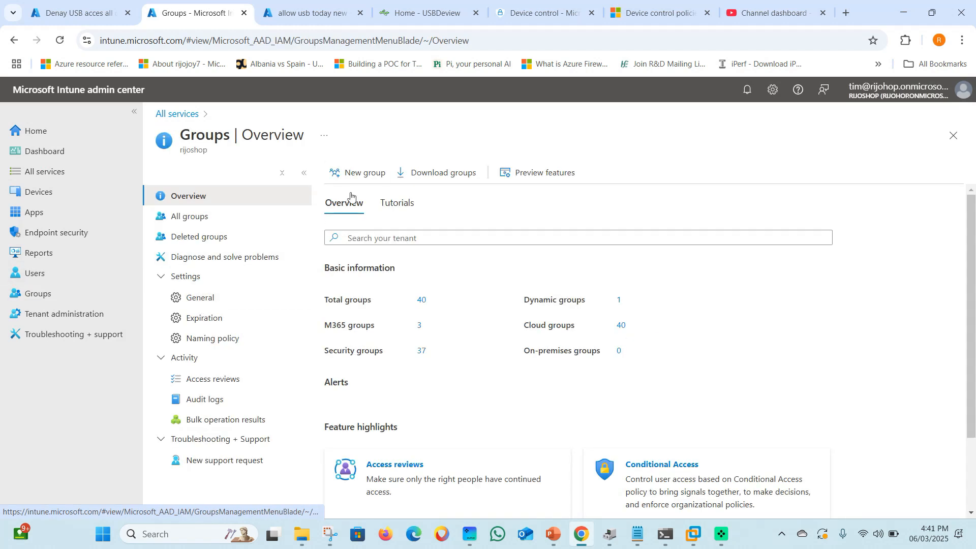
{"action": "left_click", "coordinate": [421, 350]}
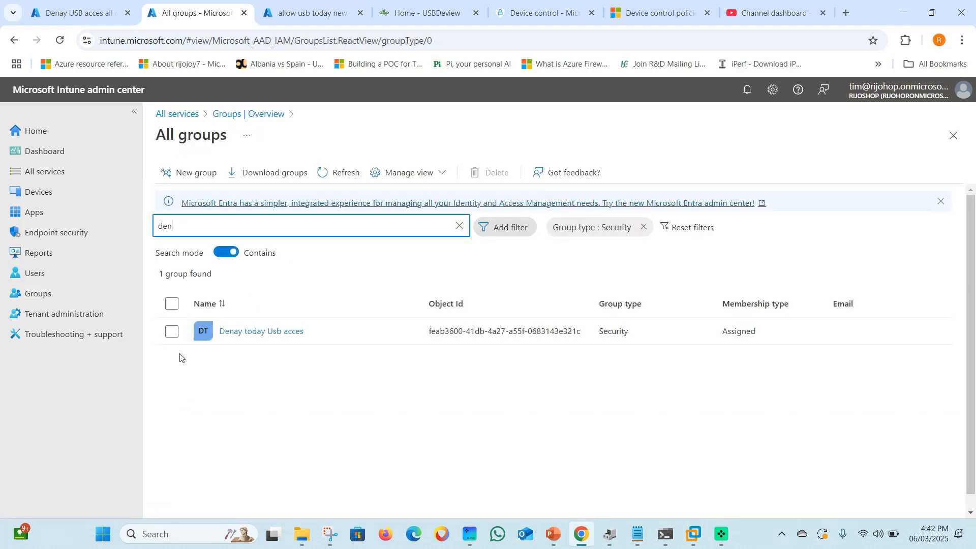
{"action": "left_click", "coordinate": [259, 333]}
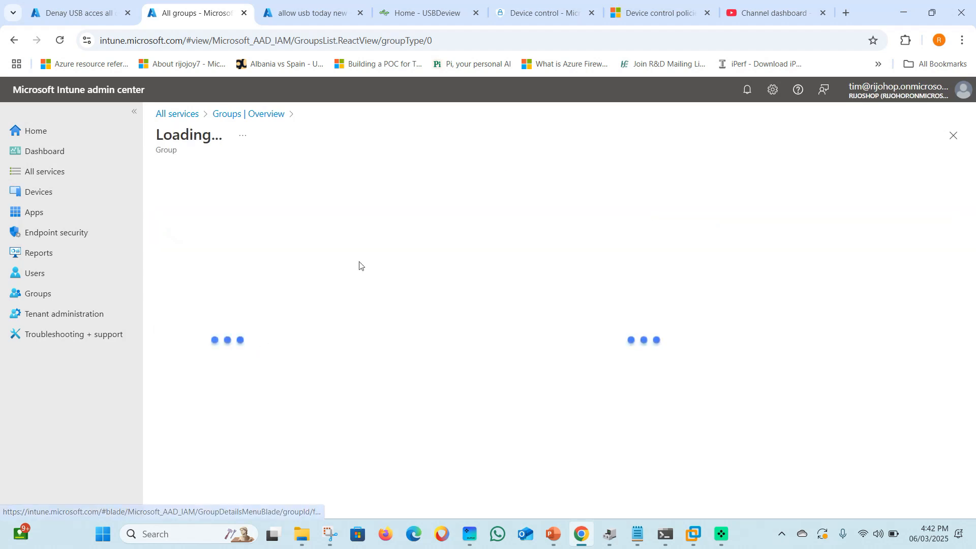
Open the member list of the Denay today Usb acces group and check its direct members
{"action": "scroll", "coordinate": [218, 426], "scroll_direction": "down", "scroll_amount": 1}
{"action": "scroll", "coordinate": [213, 315], "scroll_direction": "up", "scroll_amount": 1}
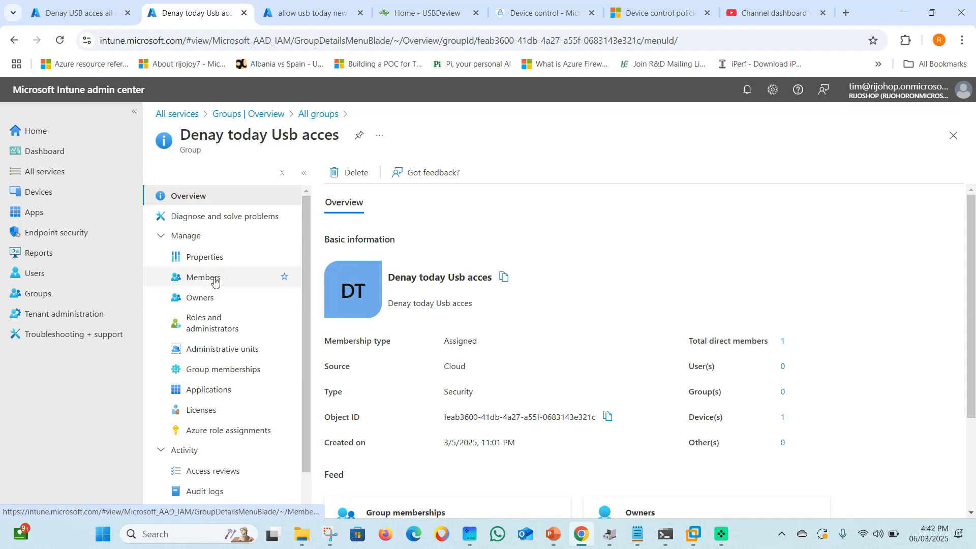
{"action": "left_click", "coordinate": [214, 278]}
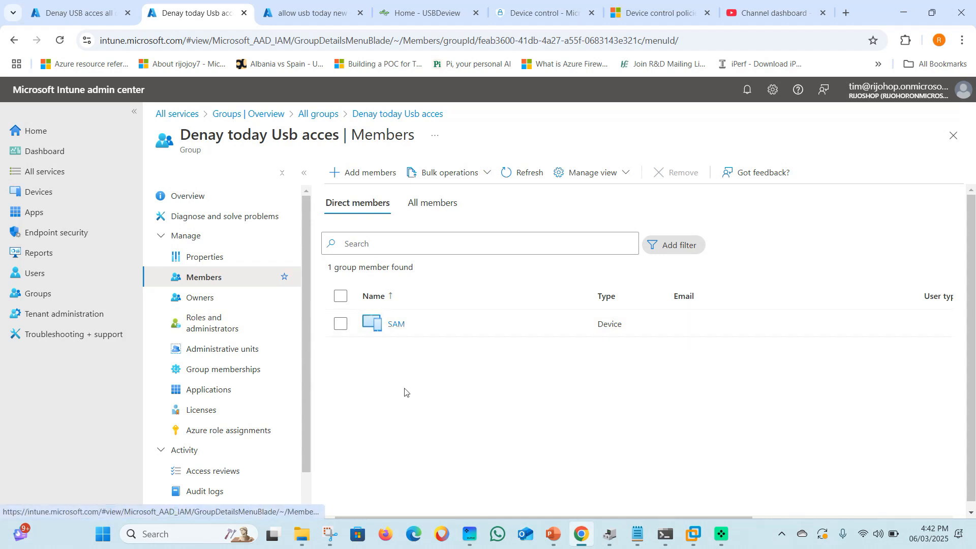
Switch to VMware, connect the SanDisk 3.2Gen1 drive to the Windows 11 x64-Sam machine and view This PC in its File Explorer
{"action": "left_click", "coordinate": [695, 543]}
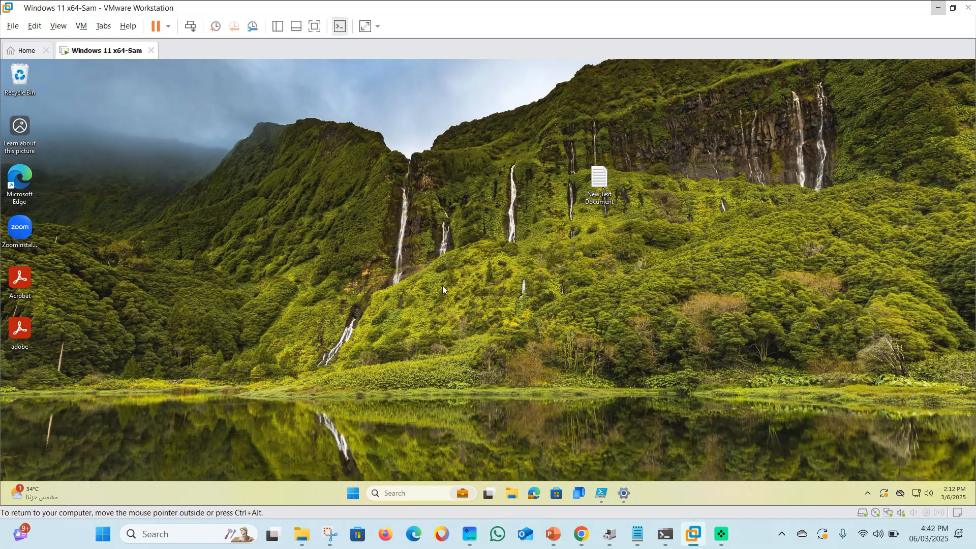
{"action": "left_click", "coordinate": [358, 494]}
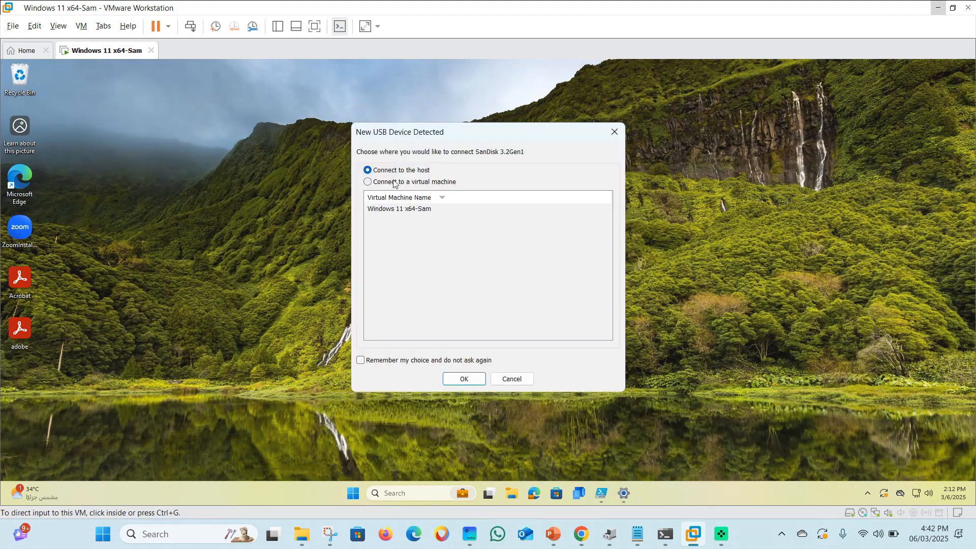
{"action": "left_click", "coordinate": [397, 182]}
{"action": "left_click", "coordinate": [402, 213]}
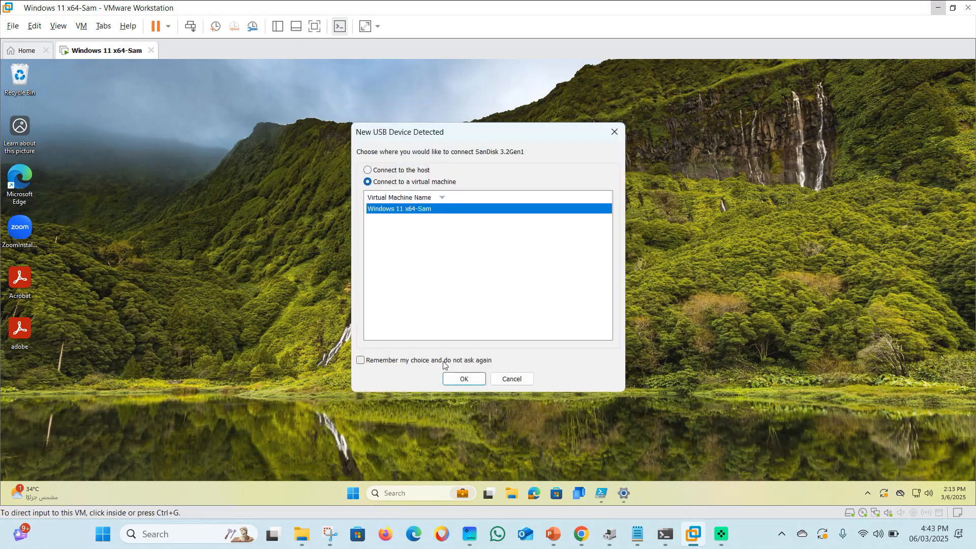
{"action": "left_click", "coordinate": [463, 378]}
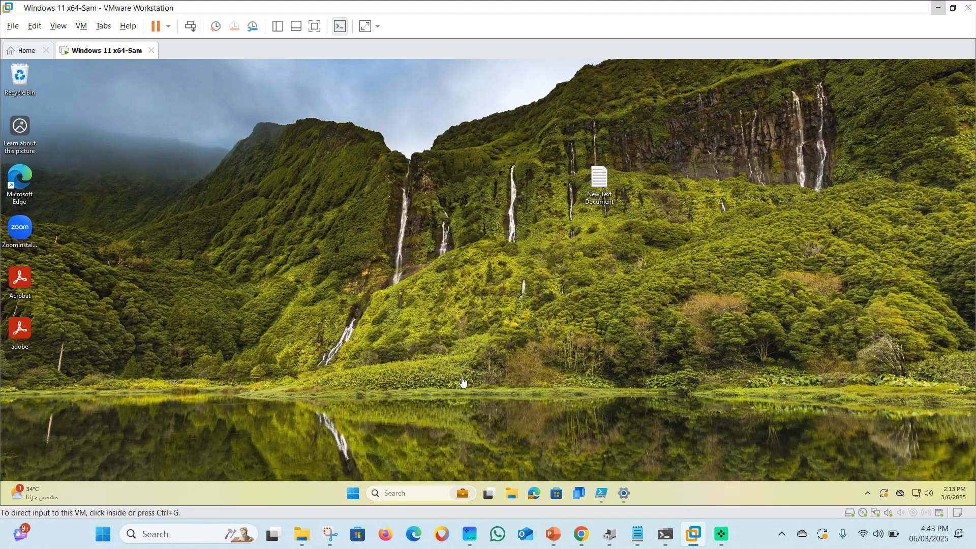
{"action": "left_click", "coordinate": [513, 496]}
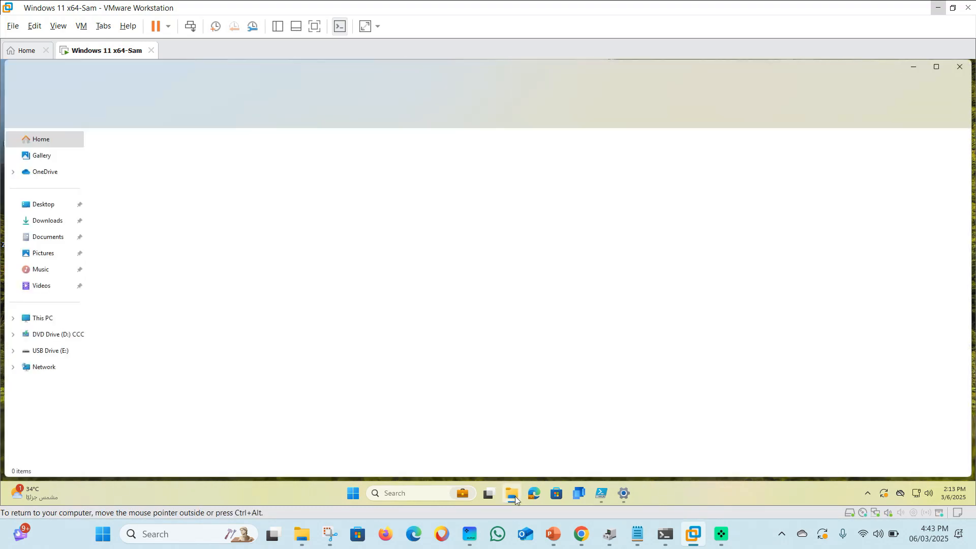
{"action": "left_click", "coordinate": [36, 320]}
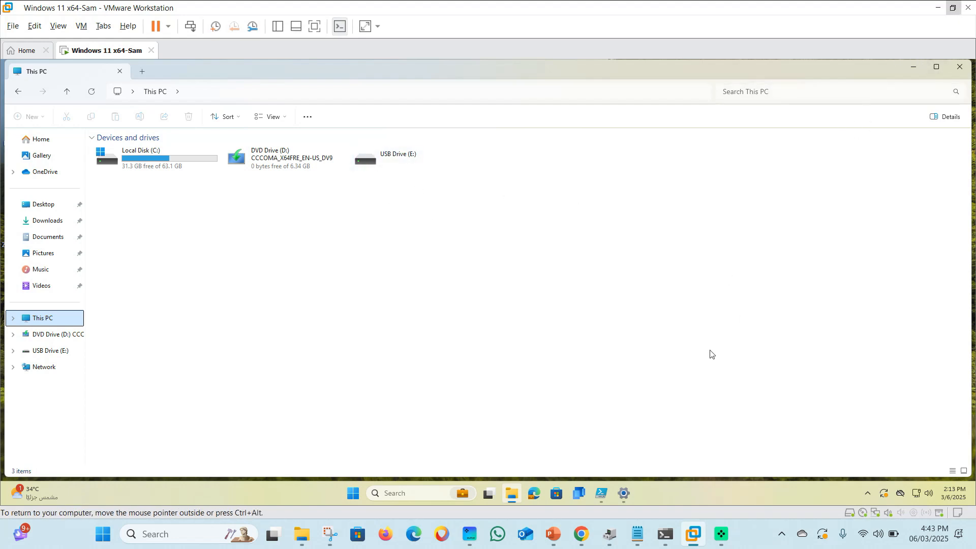
Switch back to Intune in Chrome and review the reusable settings and policies under Endpoint security's Attack surface reduction
{"action": "left_click", "coordinate": [582, 534]}
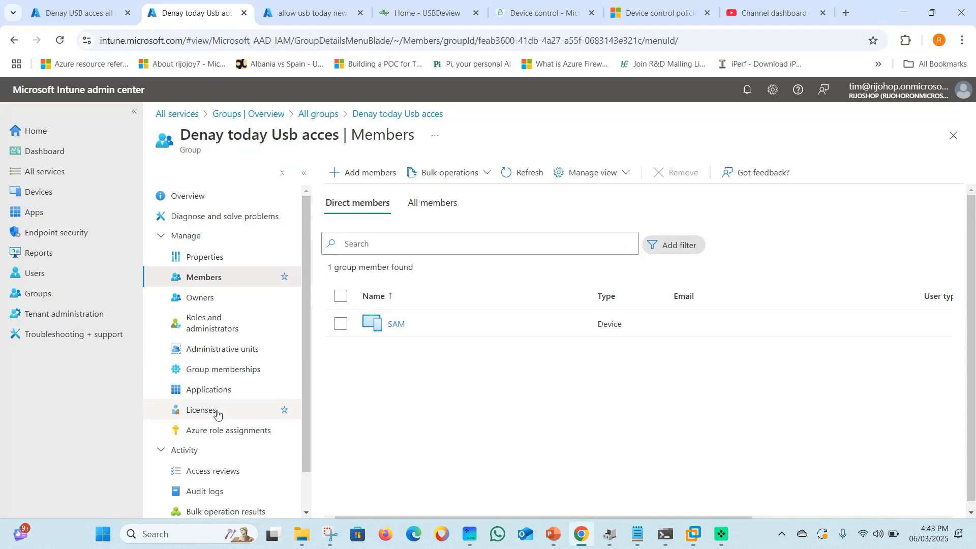
{"action": "scroll", "coordinate": [219, 448], "scroll_direction": "down", "scroll_amount": 1}
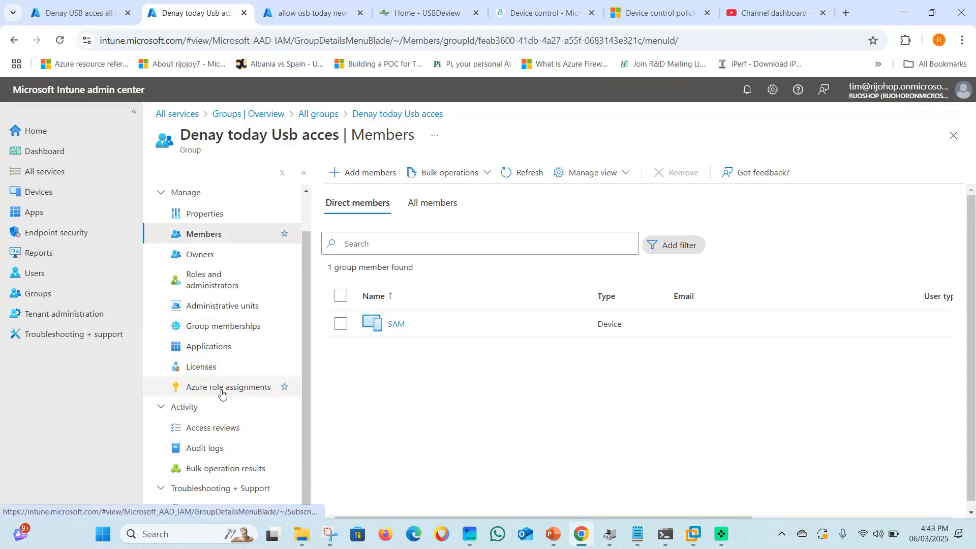
{"action": "scroll", "coordinate": [221, 391], "scroll_direction": "up", "scroll_amount": 1}
{"action": "left_click", "coordinate": [101, 20]}
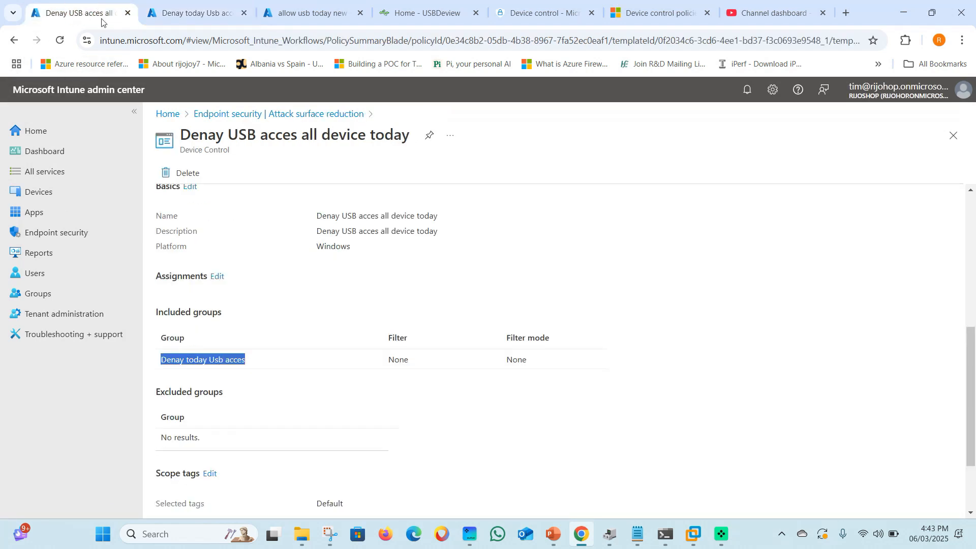
{"action": "left_click", "coordinate": [69, 235]}
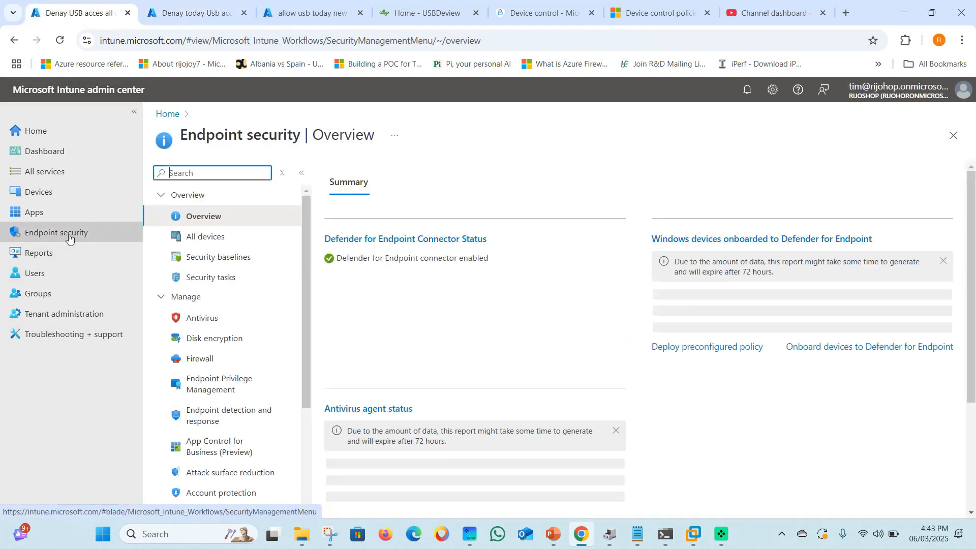
{"action": "scroll", "coordinate": [225, 415], "scroll_direction": "down", "scroll_amount": 3}
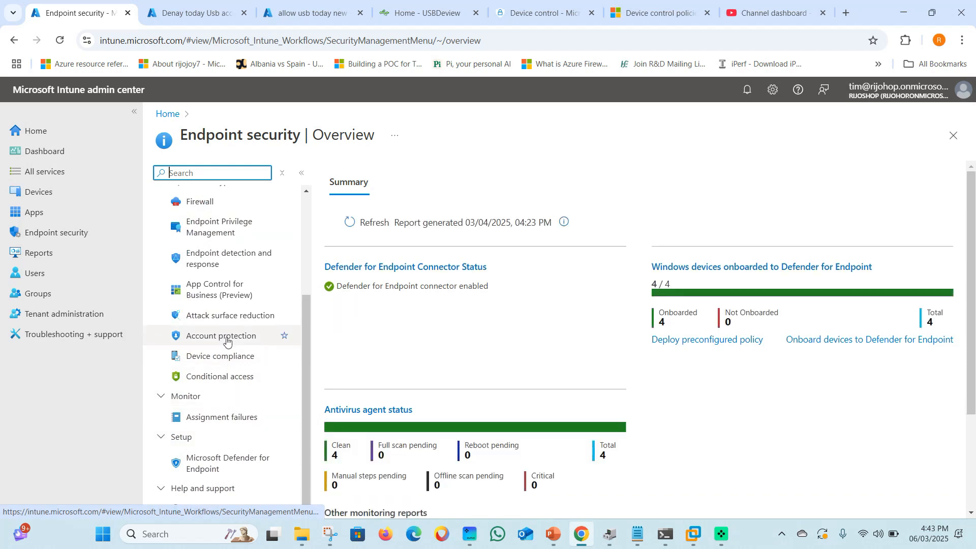
{"action": "left_click", "coordinate": [227, 318]}
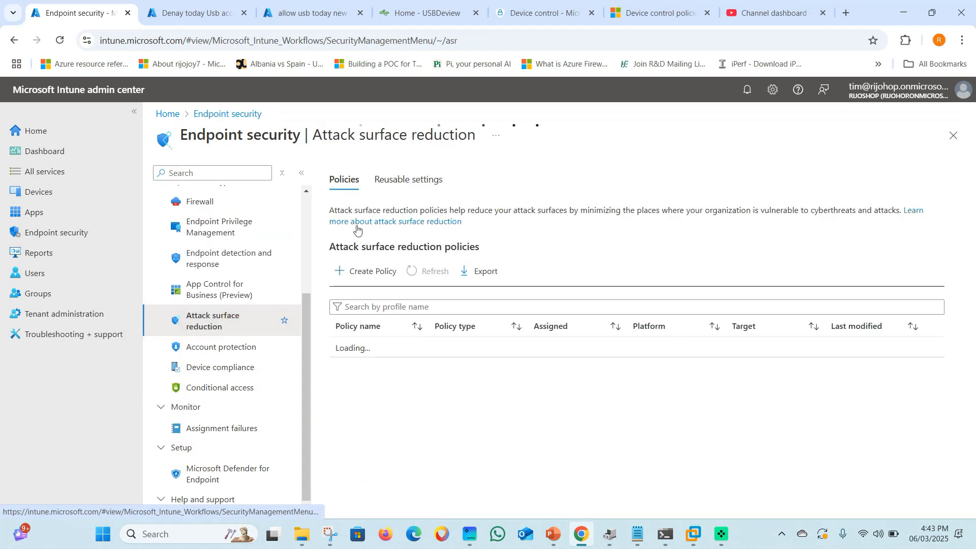
{"action": "left_click_drag", "start_coordinate": [398, 180], "coordinate": [402, 180]}
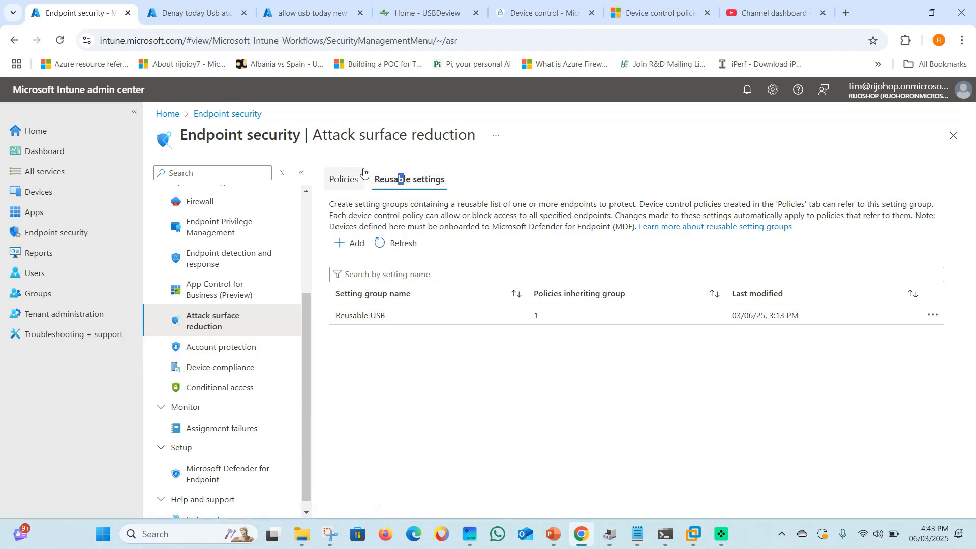
{"action": "left_click", "coordinate": [341, 184]}
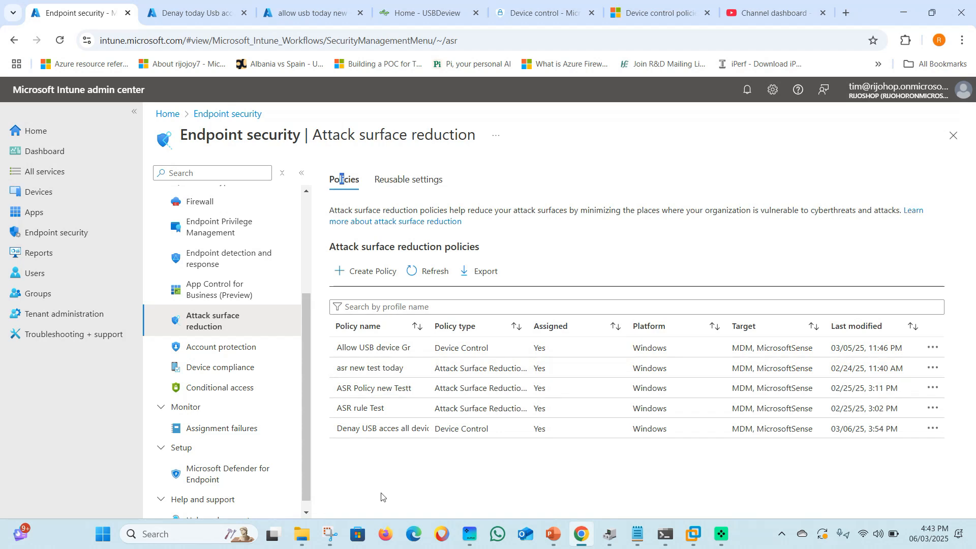
Open the Denay USB acces all device today policy for editing its configuration settings and expand the Defender section
{"action": "left_click", "coordinate": [380, 430]}
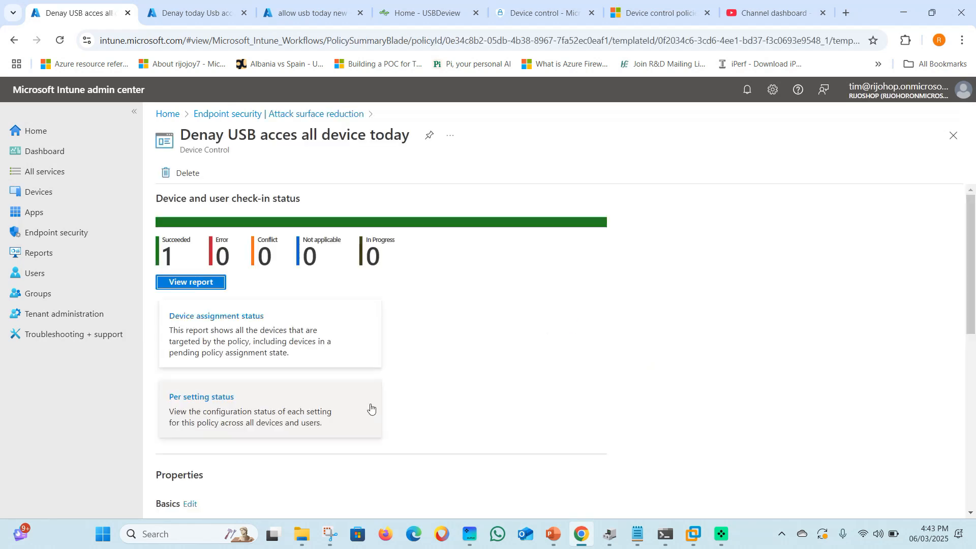
{"action": "scroll", "coordinate": [277, 346], "scroll_direction": "down", "scroll_amount": 5}
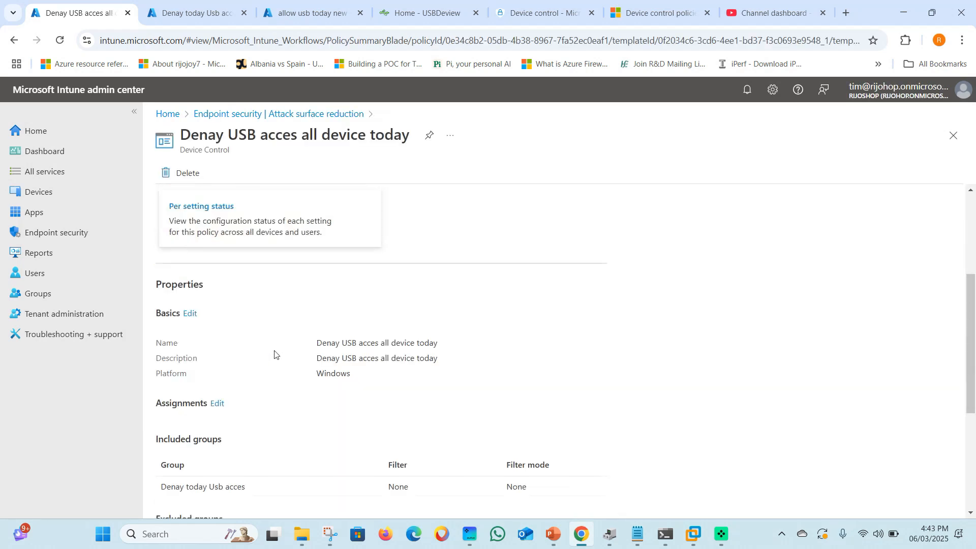
{"action": "scroll", "coordinate": [203, 429], "scroll_direction": "down", "scroll_amount": 3}
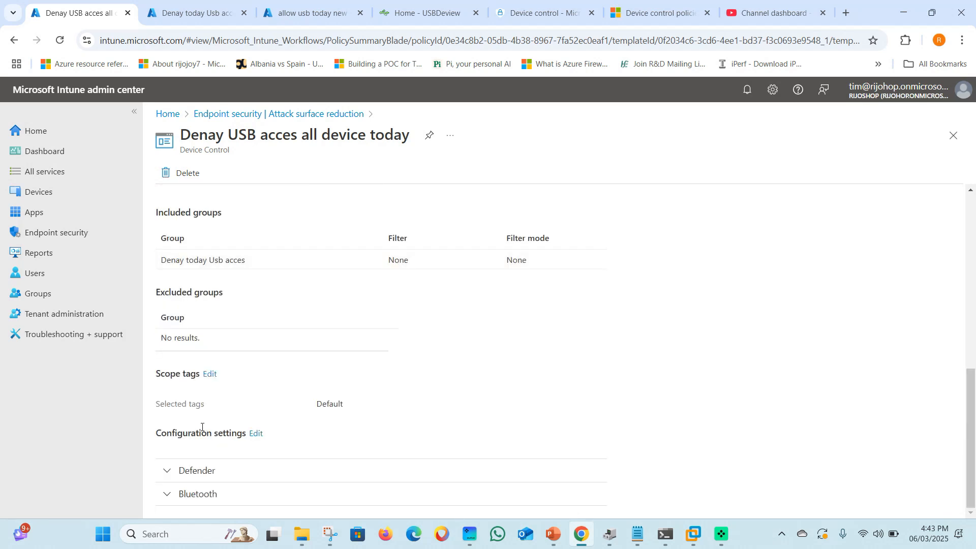
{"action": "left_click", "coordinate": [255, 435]}
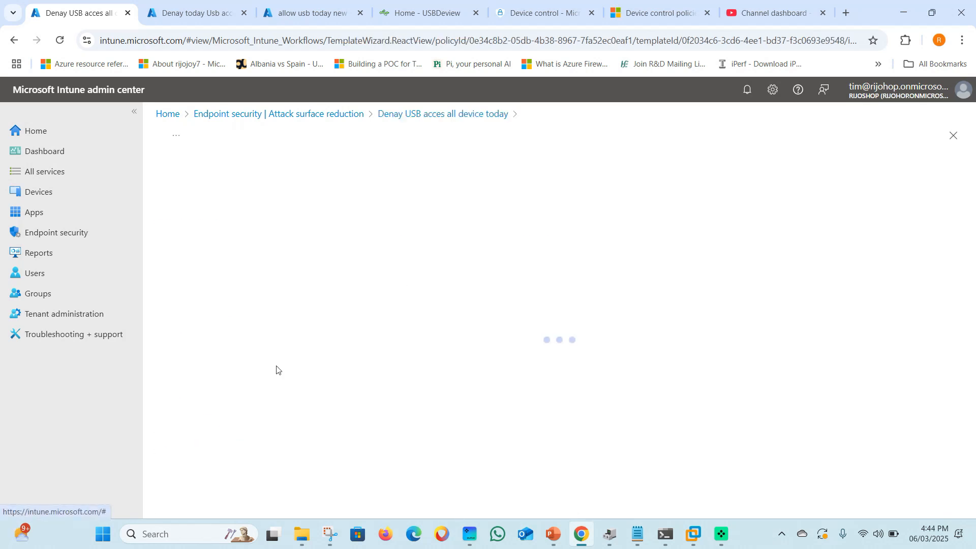
{"action": "left_click", "coordinate": [223, 290]}
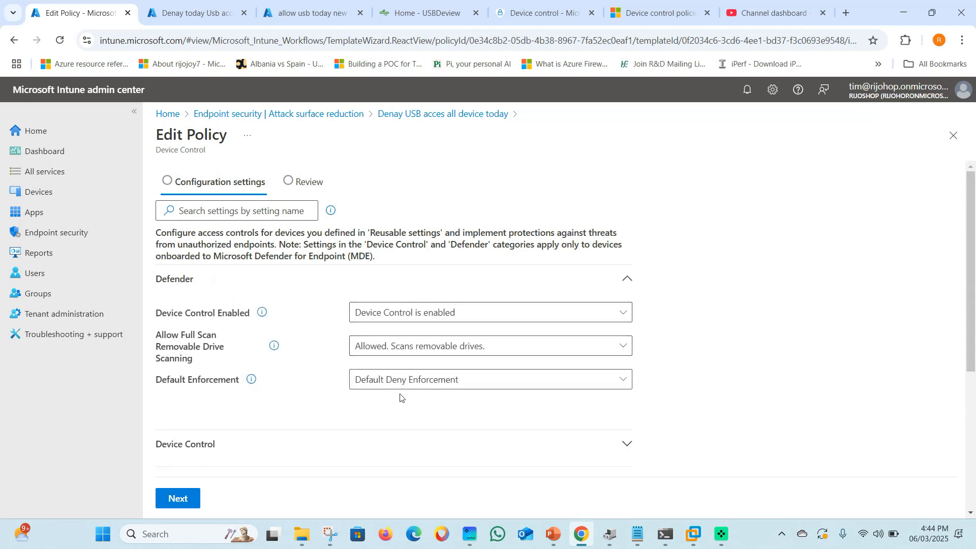
Add a Device Control entry to the policy and set Reusable USB as its included devices
{"action": "scroll", "coordinate": [404, 395], "scroll_direction": "down", "scroll_amount": 3}
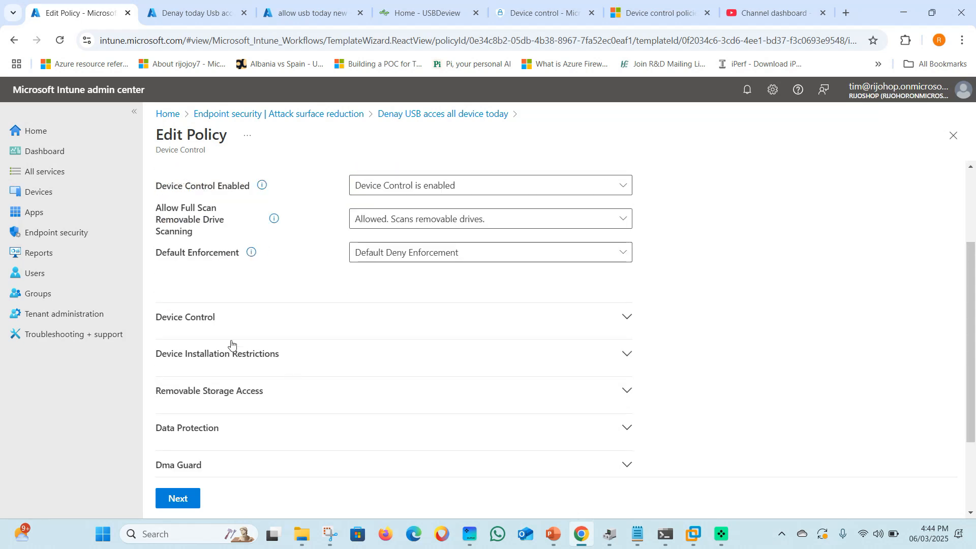
{"action": "left_click", "coordinate": [216, 316]}
{"action": "scroll", "coordinate": [295, 407], "scroll_direction": "down", "scroll_amount": 3}
{"action": "left_click", "coordinate": [172, 283]}
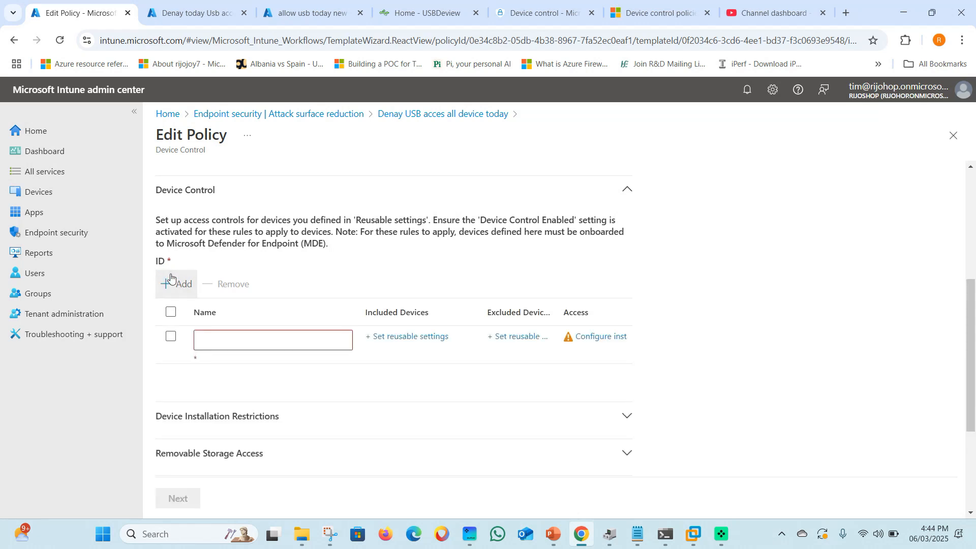
{"action": "left_click", "coordinate": [403, 337]}
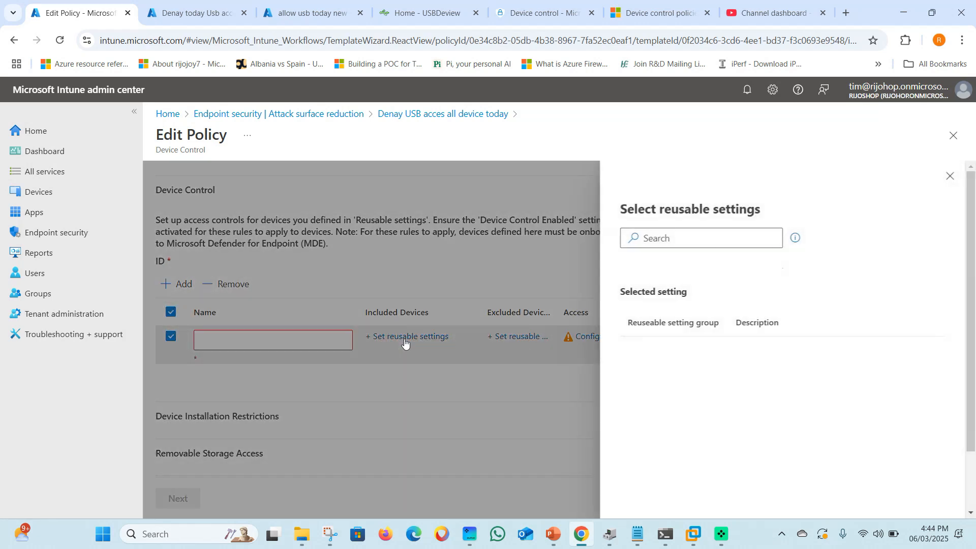
{"action": "left_click", "coordinate": [853, 290]}
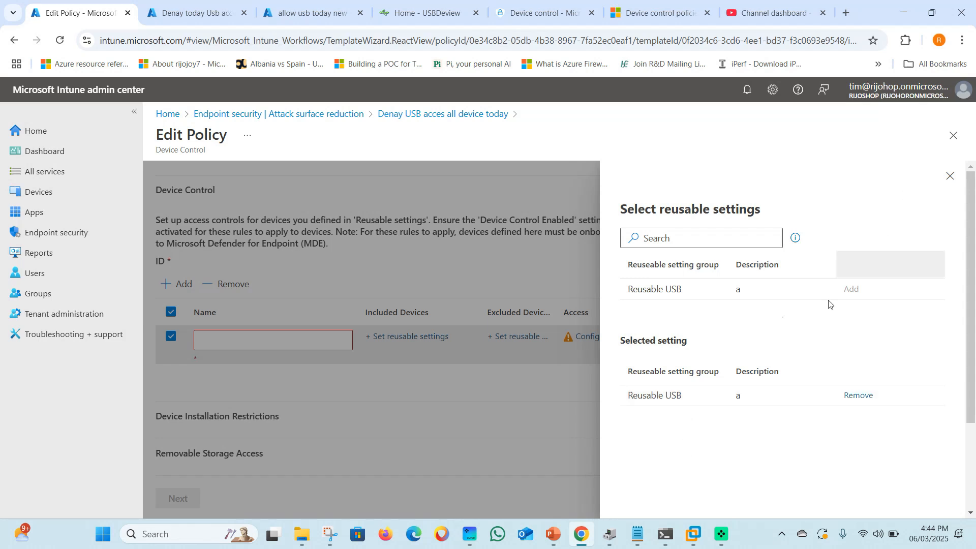
{"action": "scroll", "coordinate": [880, 239], "scroll_direction": "down", "scroll_amount": 3}
{"action": "left_click", "coordinate": [656, 498]}
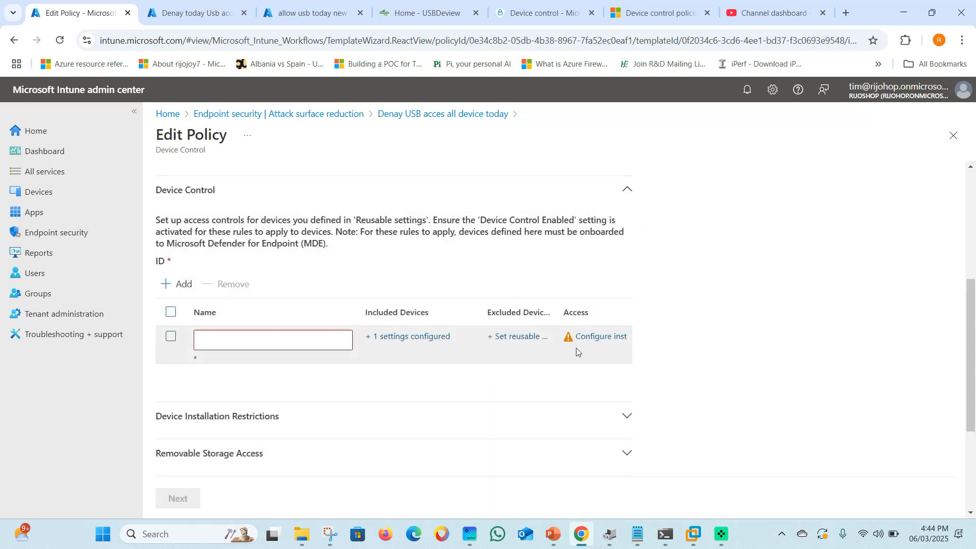
Add an Allow access entry with options None and access mask Read, Write, Execute, File read, File write and File execute
{"action": "left_click", "coordinate": [601, 343]}
{"action": "left_click", "coordinate": [418, 241]}
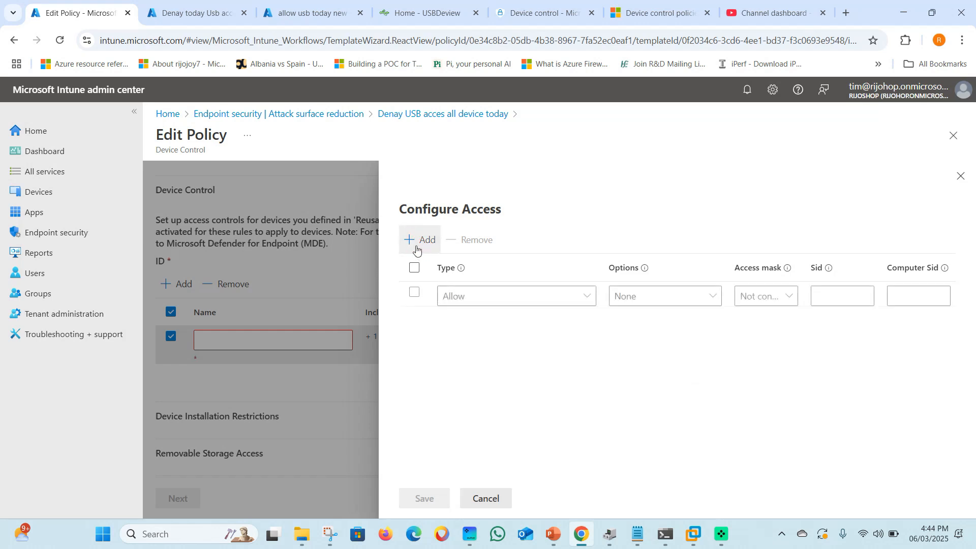
{"action": "left_click", "coordinate": [460, 300]}
{"action": "left_click", "coordinate": [462, 318]}
{"action": "left_click", "coordinate": [754, 299]}
{"action": "left_click", "coordinate": [746, 318]}
{"action": "left_click", "coordinate": [750, 341]}
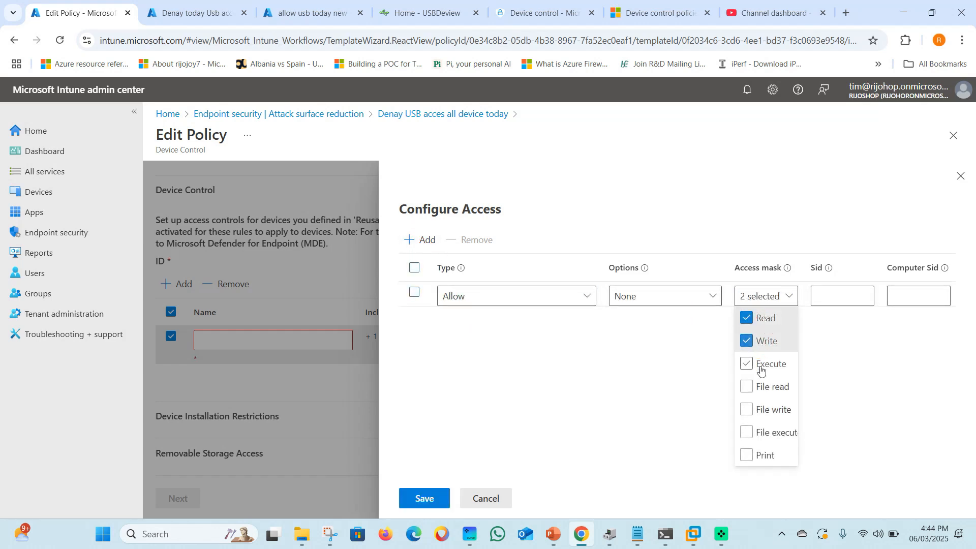
{"action": "left_click", "coordinate": [752, 363]}
{"action": "left_click", "coordinate": [753, 390]}
{"action": "left_click", "coordinate": [748, 410]}
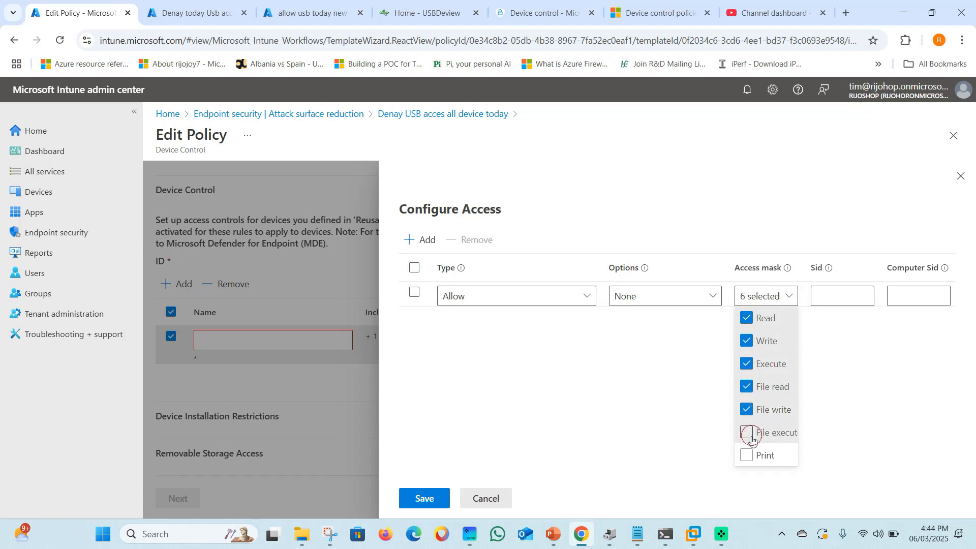
{"action": "left_click", "coordinate": [748, 433]}
{"action": "left_click", "coordinate": [656, 377]}
{"action": "left_click", "coordinate": [658, 296]}
{"action": "left_click", "coordinate": [778, 344]}
Read the explanation of the Sid field in the access entry
{"action": "left_click", "coordinate": [843, 300]}
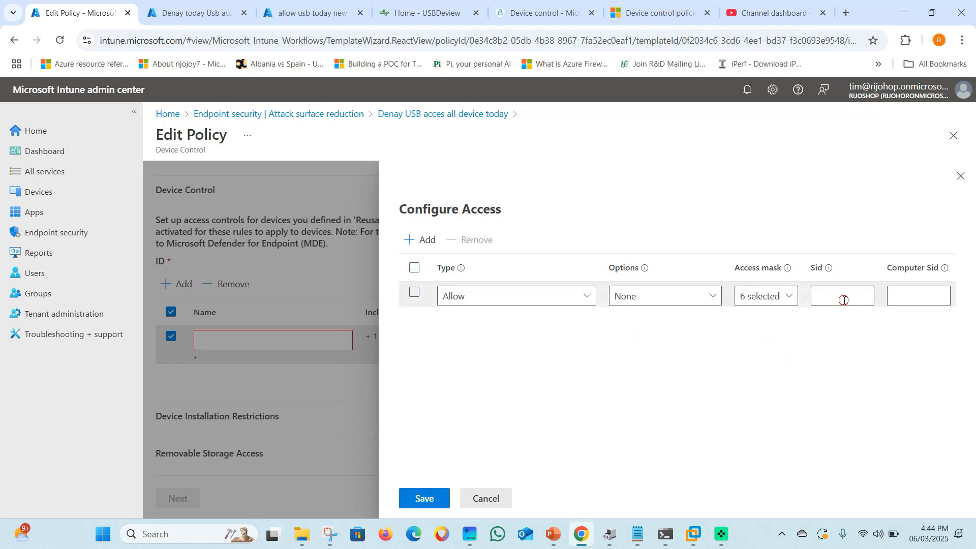
{"action": "left_click", "coordinate": [829, 268]}
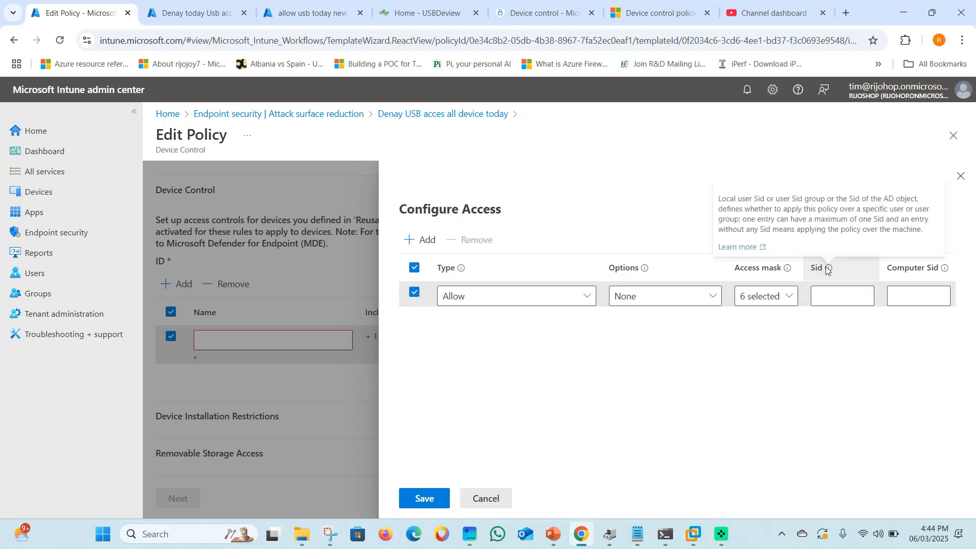
{"action": "mouse_move", "coordinate": [828, 270]}
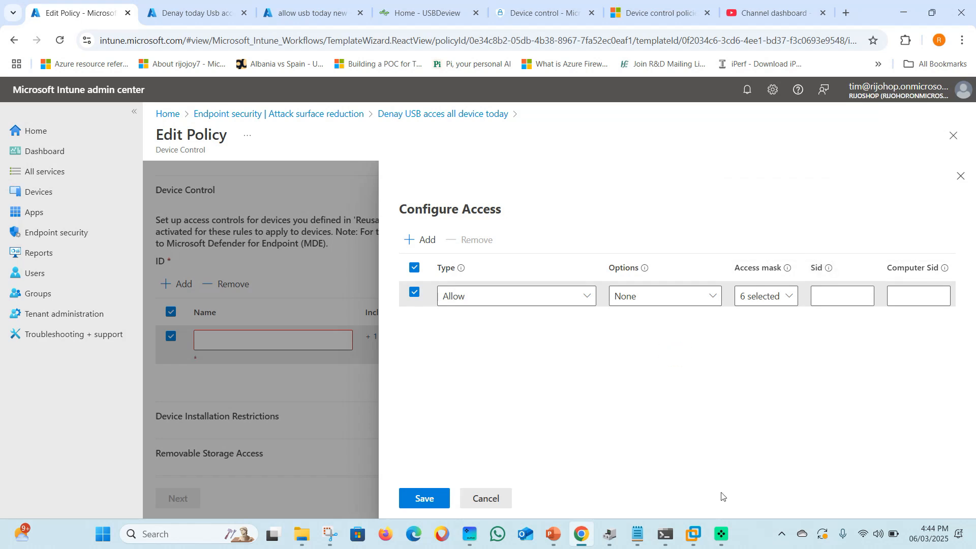
Switch to the Windows 11 x64-Sam machine in VMware and open Command Prompt there
{"action": "left_click", "coordinate": [693, 534]}
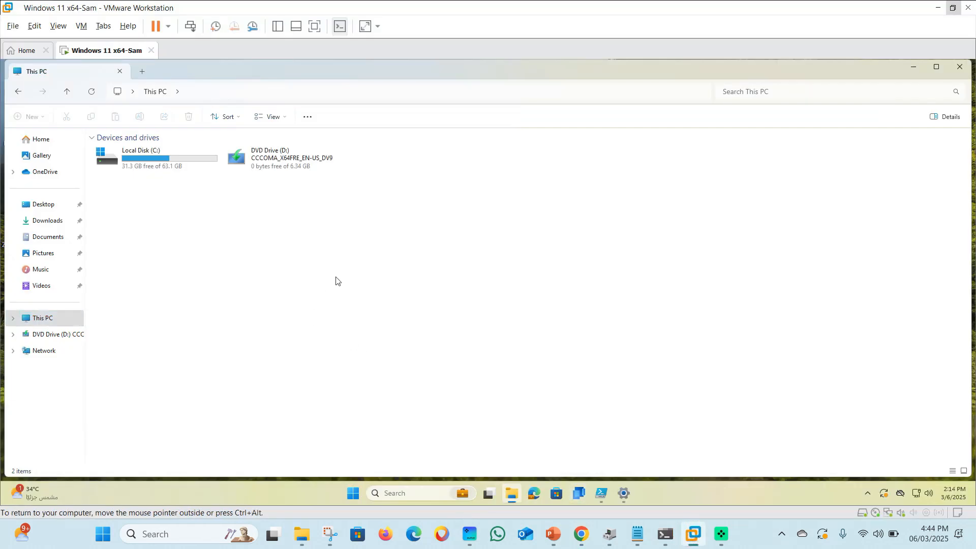
{"action": "left_click", "coordinate": [401, 495]}
{"action": "type", "text": "cmd"}
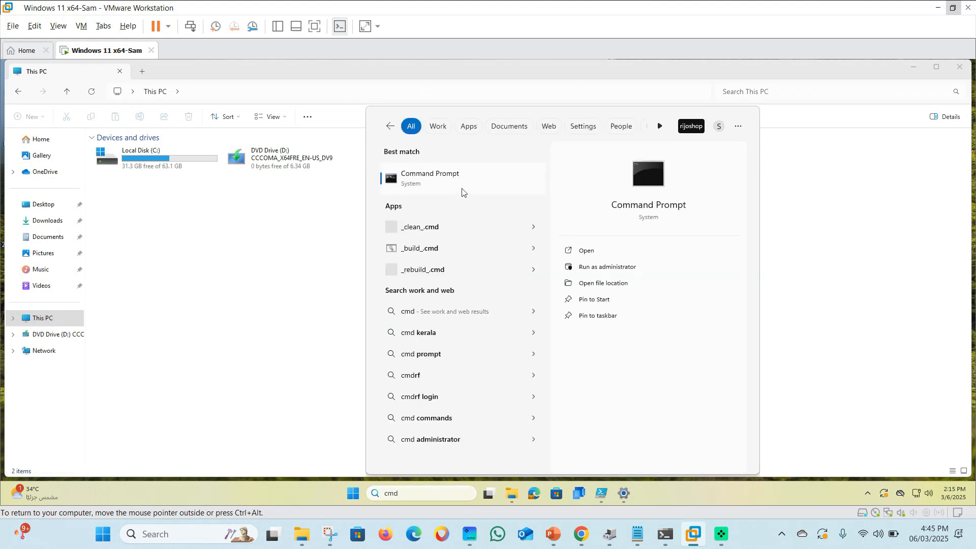
{"action": "left_click", "coordinate": [462, 187]}
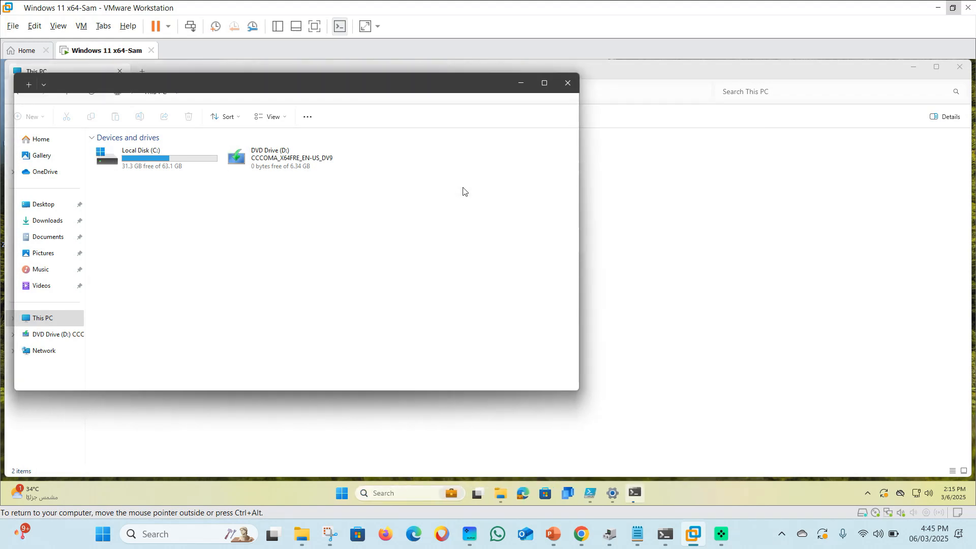
Run whoami /user in Command Prompt and copy the signed-in user's SID from the output
{"action": "type", "text": "whoami /user"}
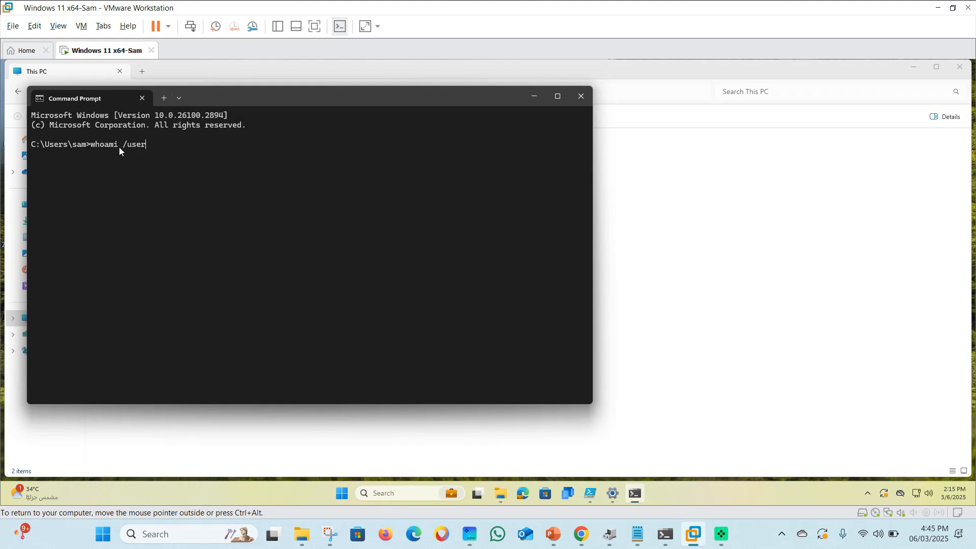
{"action": "key", "text": "Return"}
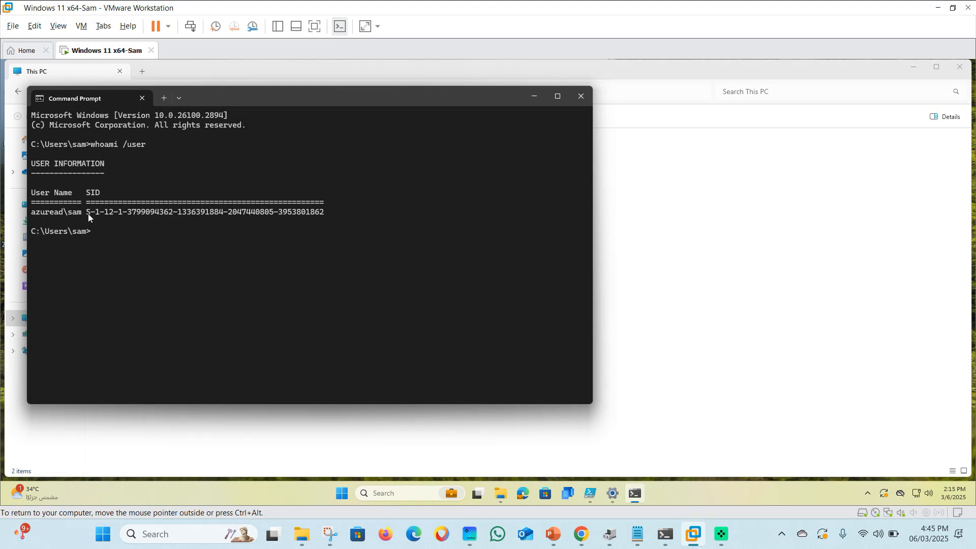
{"action": "left_click_drag", "start_coordinate": [89, 214], "coordinate": [311, 214]}
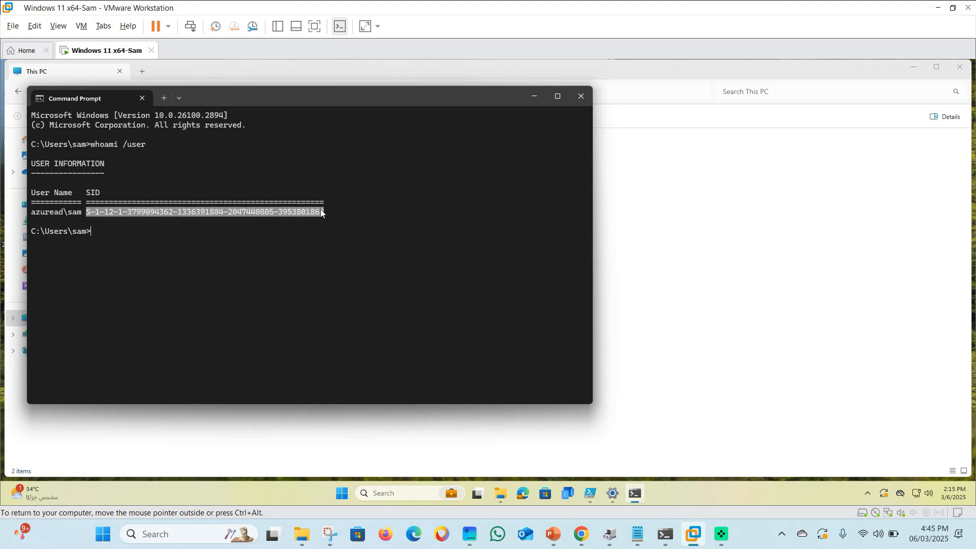
{"action": "key", "text": "ctrl+c"}
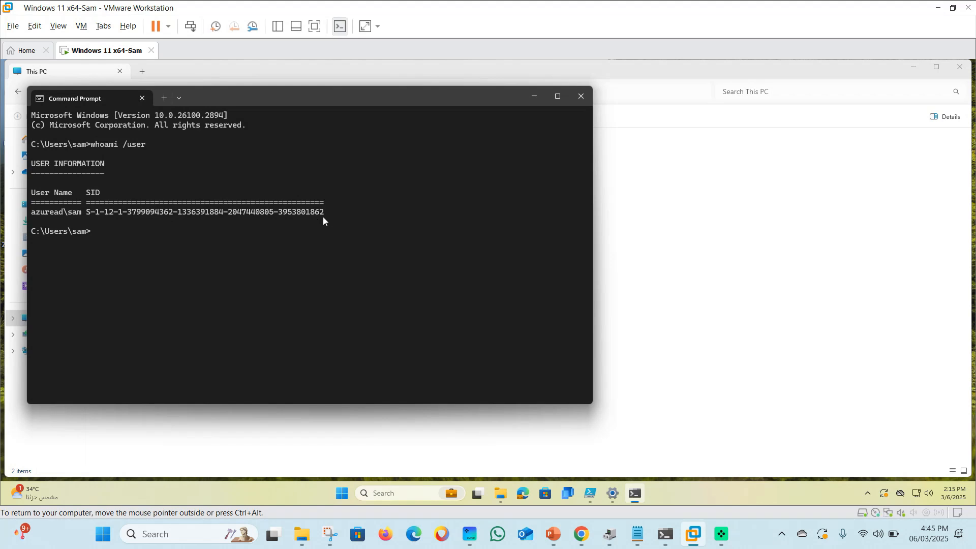
Switch to Intune in Chrome, enter the copied user SID in the Allow entry's Sid field and save the access configuration
{"action": "left_click", "coordinate": [582, 535]}
{"action": "left_click", "coordinate": [820, 296]}
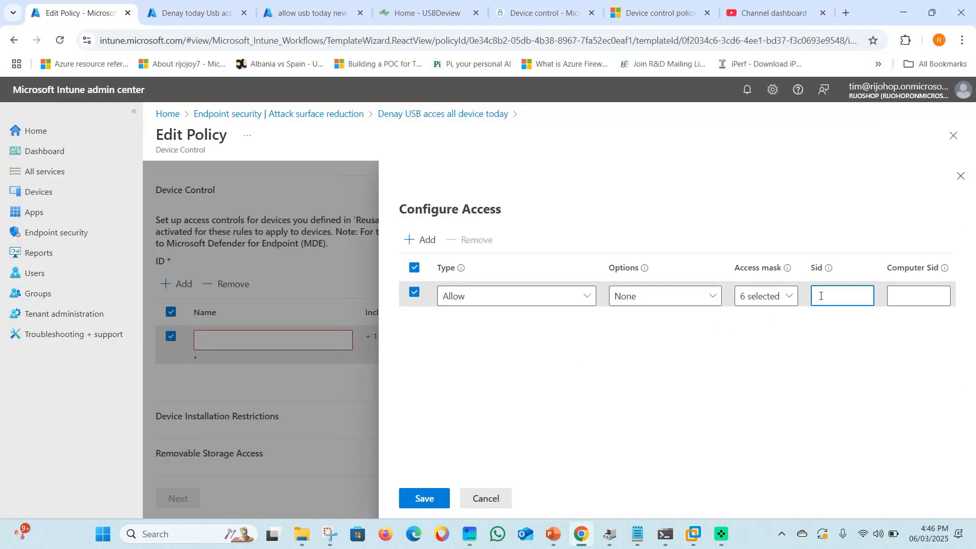
{"action": "key", "text": "ctrl+v"}
{"action": "left_click", "coordinate": [907, 346]}
{"action": "left_click", "coordinate": [437, 502]}
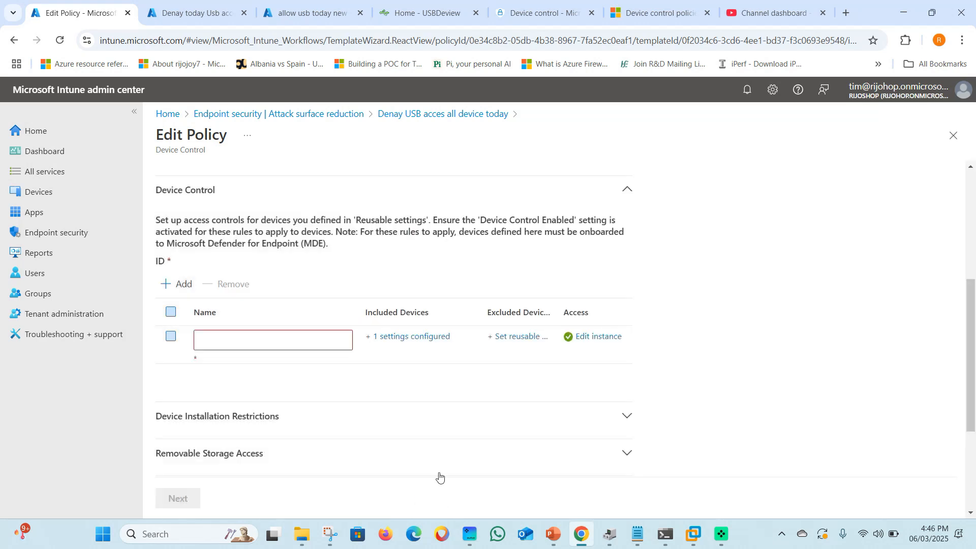
Name the Device Control entry "allow USB SAM" and save the edited policy
{"action": "scroll", "coordinate": [218, 340], "scroll_direction": "down", "scroll_amount": 1}
{"action": "left_click", "coordinate": [213, 281]}
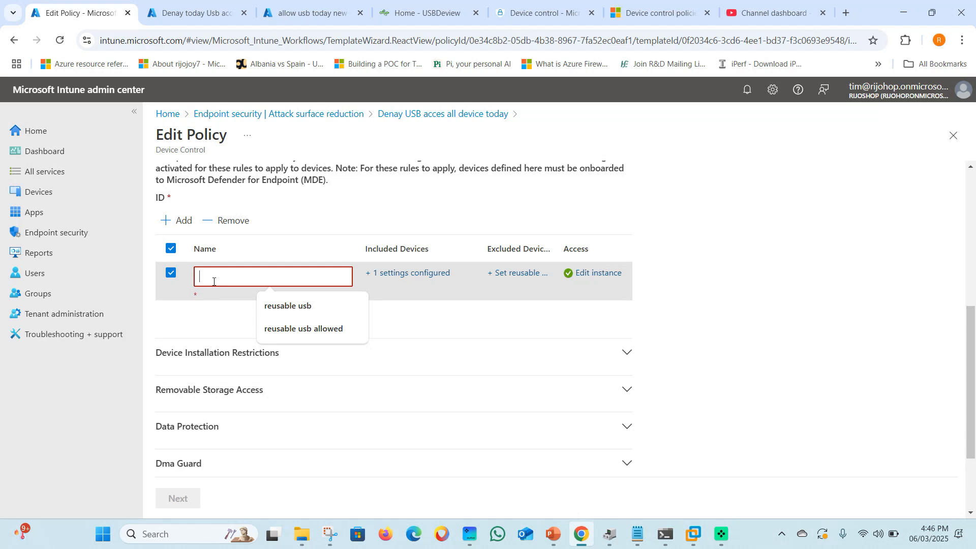
{"action": "type", "text": "allow USB SAM"}
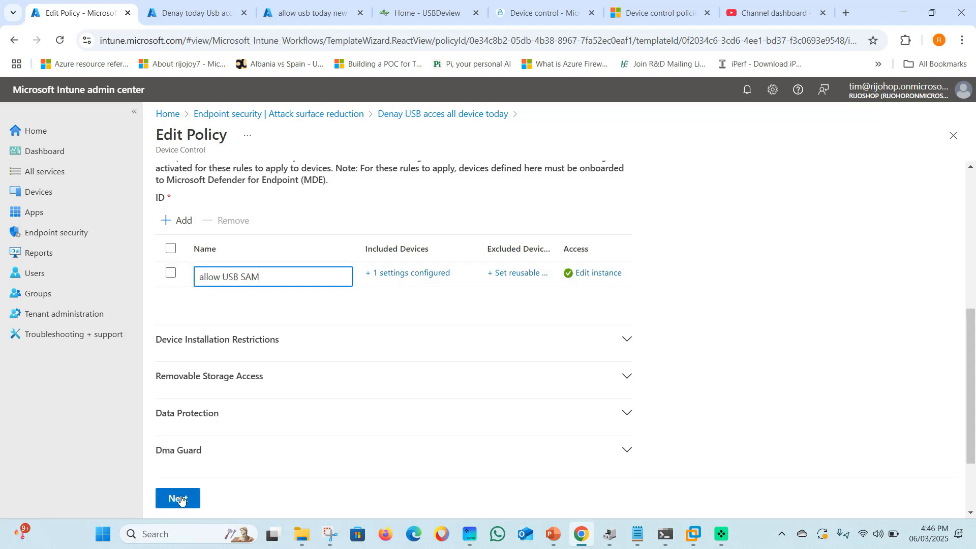
{"action": "left_click", "coordinate": [181, 499]}
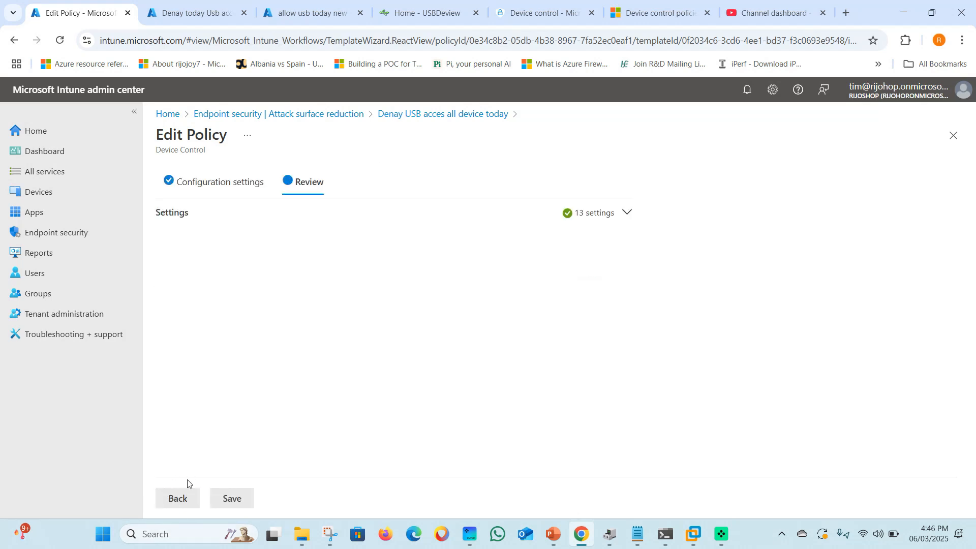
{"action": "left_click", "coordinate": [232, 498]}
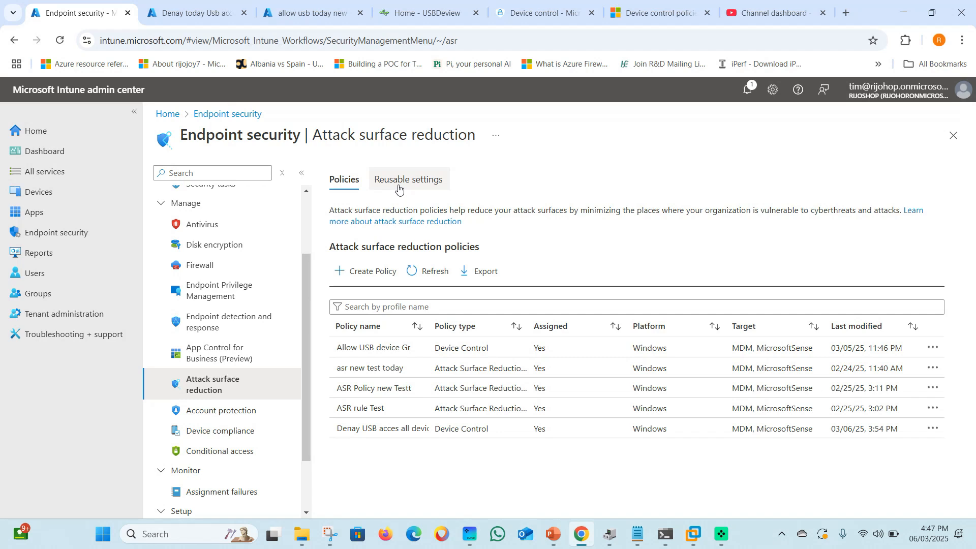
Examine the device identifiers configured for Allow USB device in the Reusable USB settings group, including PID, VID and SerialNumberId
{"action": "left_click", "coordinate": [398, 183]}
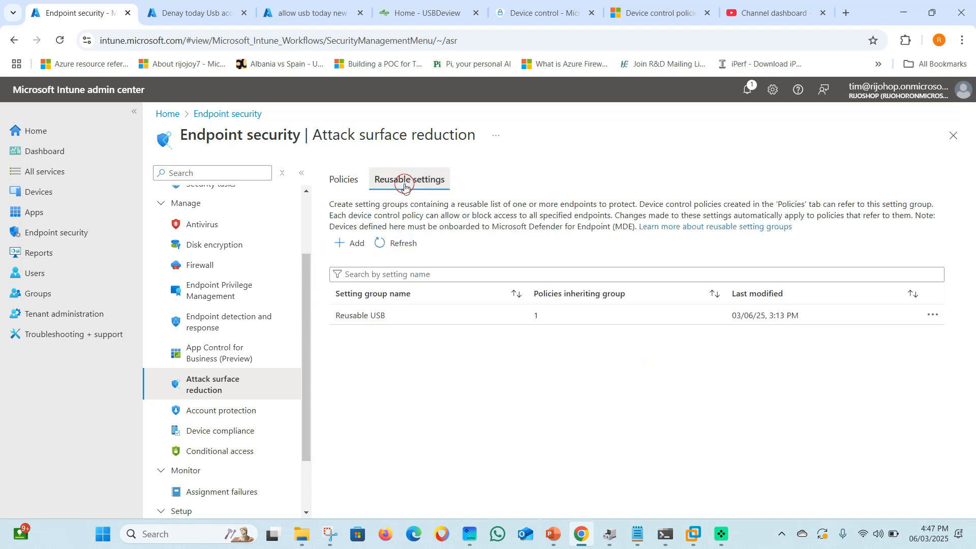
{"action": "left_click", "coordinate": [342, 318]}
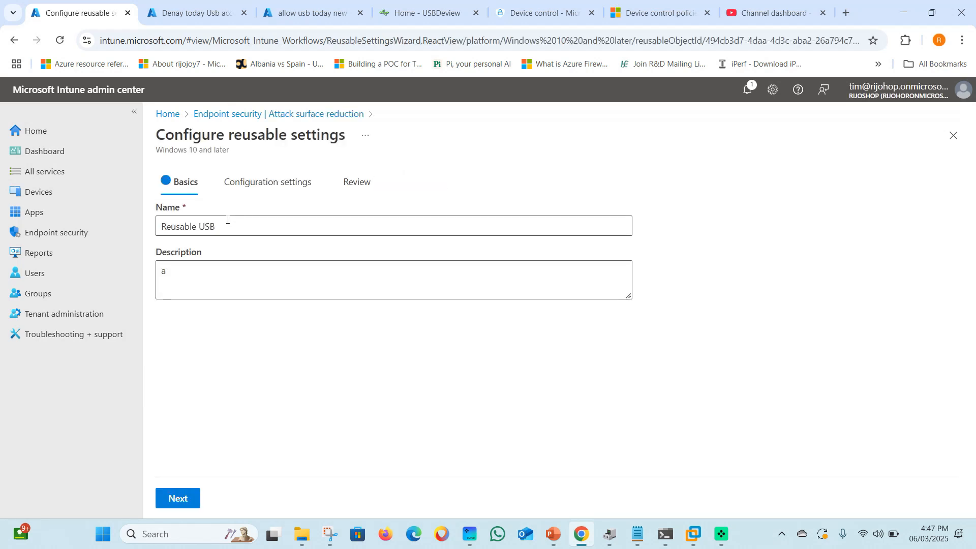
{"action": "left_click", "coordinate": [231, 191]}
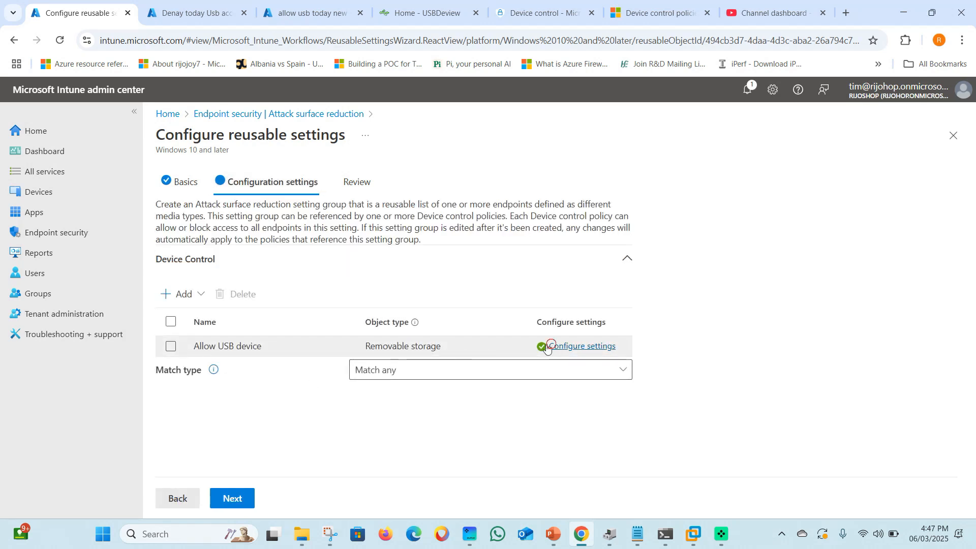
{"action": "left_click", "coordinate": [580, 346]}
{"action": "scroll", "coordinate": [385, 349], "scroll_direction": "down", "scroll_amount": 1}
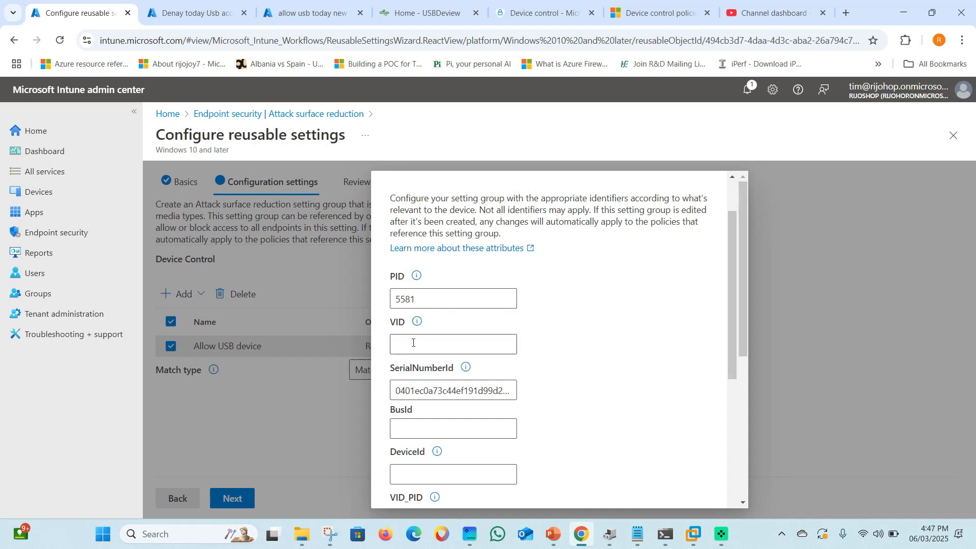
{"action": "left_click", "coordinate": [400, 343]}
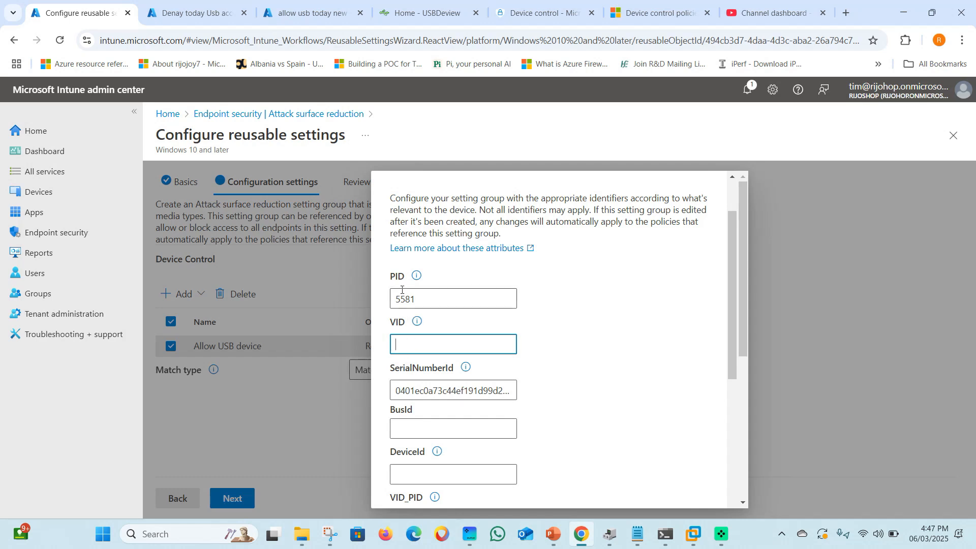
{"action": "scroll", "coordinate": [416, 363], "scroll_direction": "down", "scroll_amount": 1}
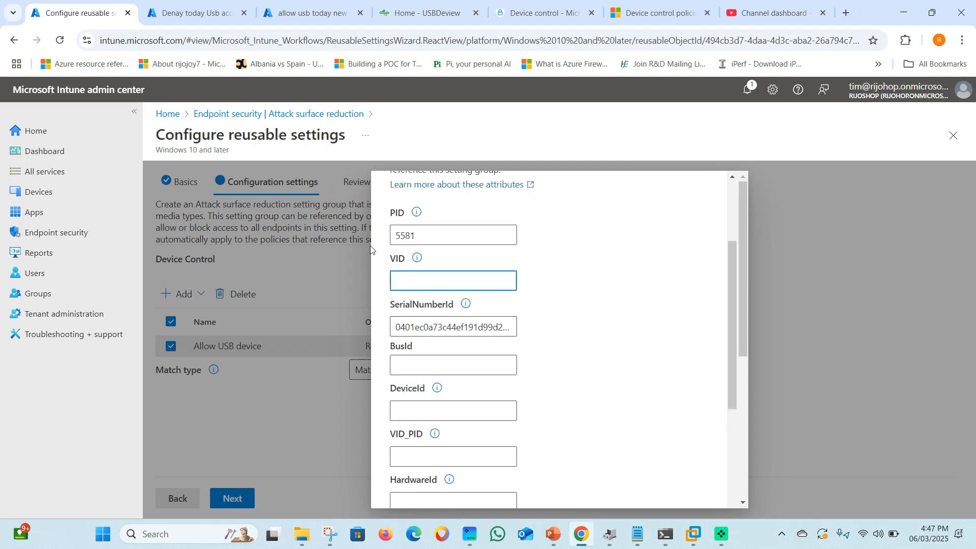
{"action": "scroll", "coordinate": [387, 258], "scroll_direction": "up", "scroll_amount": 1}
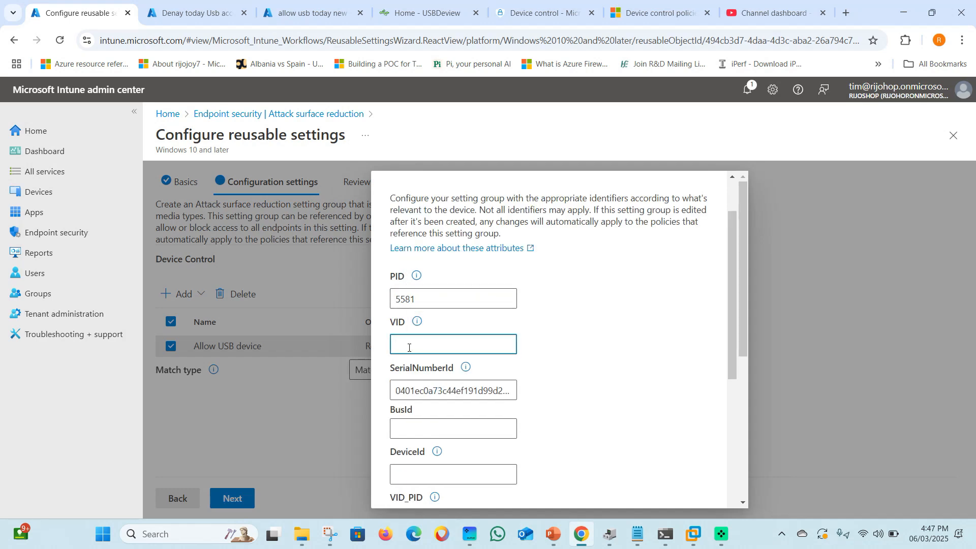
{"action": "scroll", "coordinate": [676, 443], "scroll_direction": "down", "scroll_amount": 8}
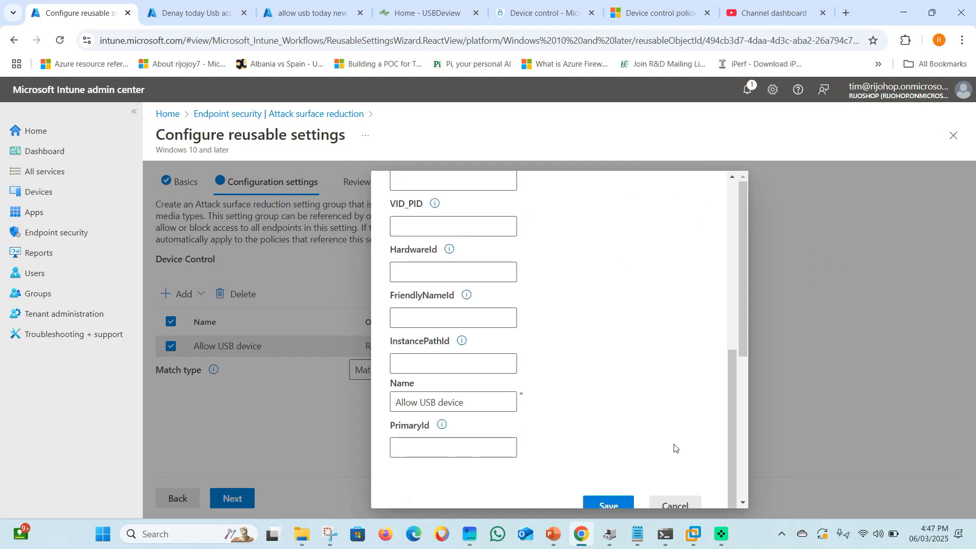
{"action": "left_click", "coordinate": [680, 316]}
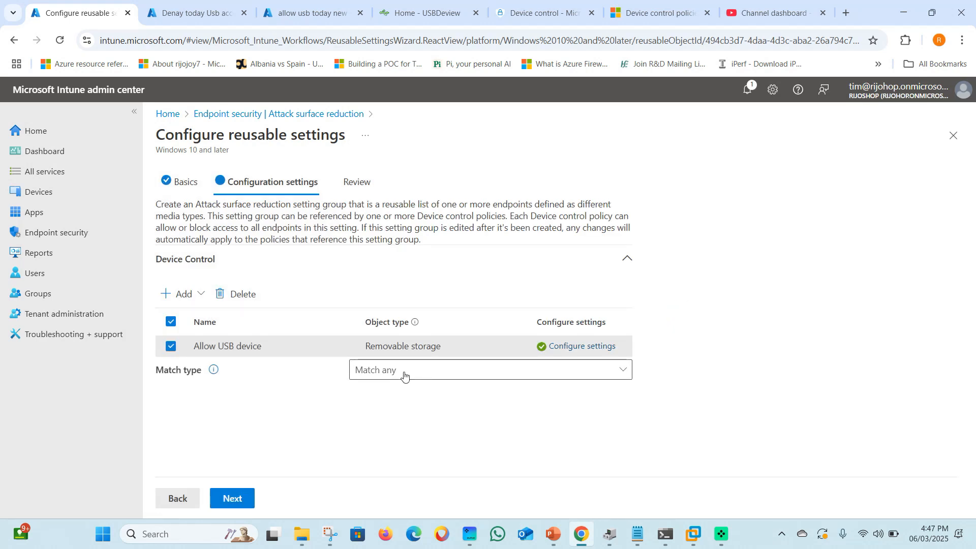
Review the Match type options of Reusable USB against the Allow USB device identifiers, and close the reusable settings
{"action": "left_click", "coordinate": [410, 374]}
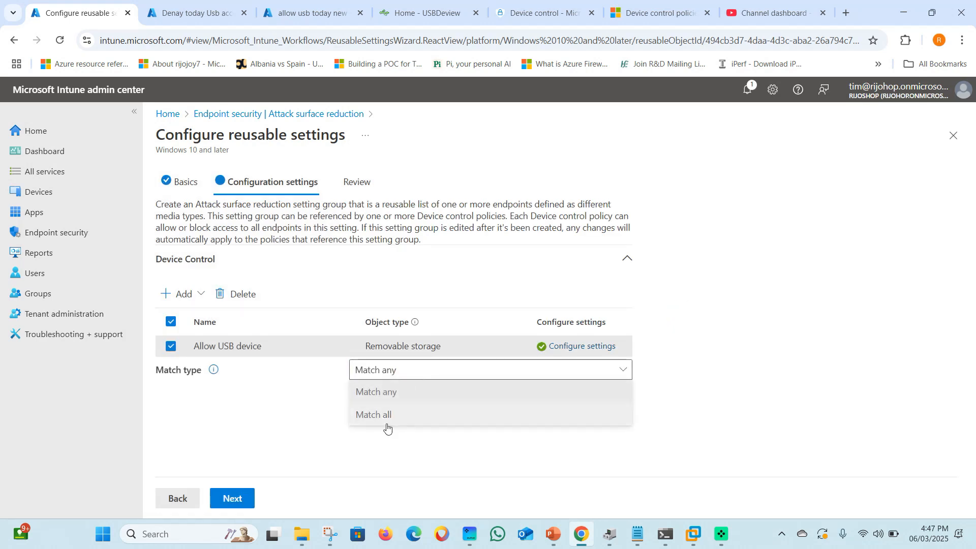
{"action": "left_click", "coordinate": [605, 371]}
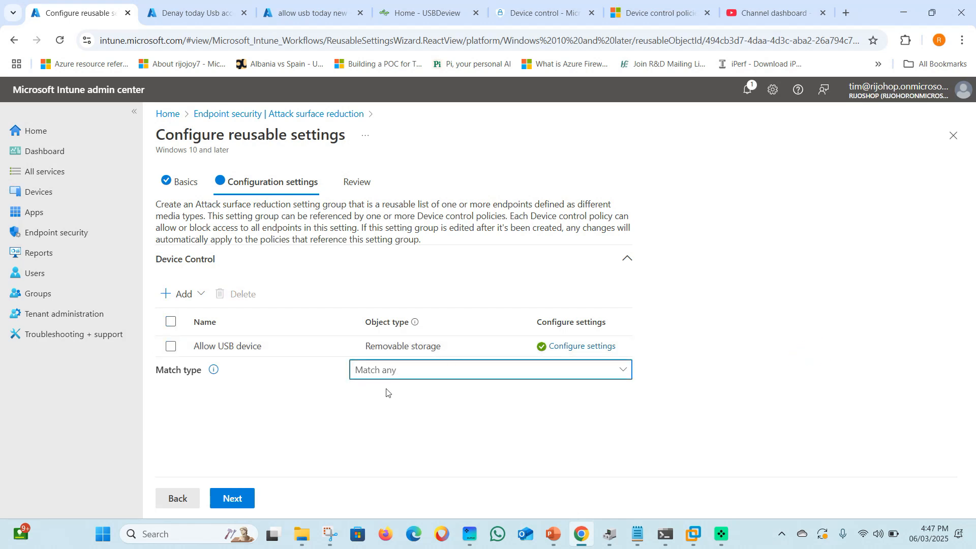
{"action": "left_click", "coordinate": [563, 351]}
{"action": "scroll", "coordinate": [429, 368], "scroll_direction": "down", "scroll_amount": 2}
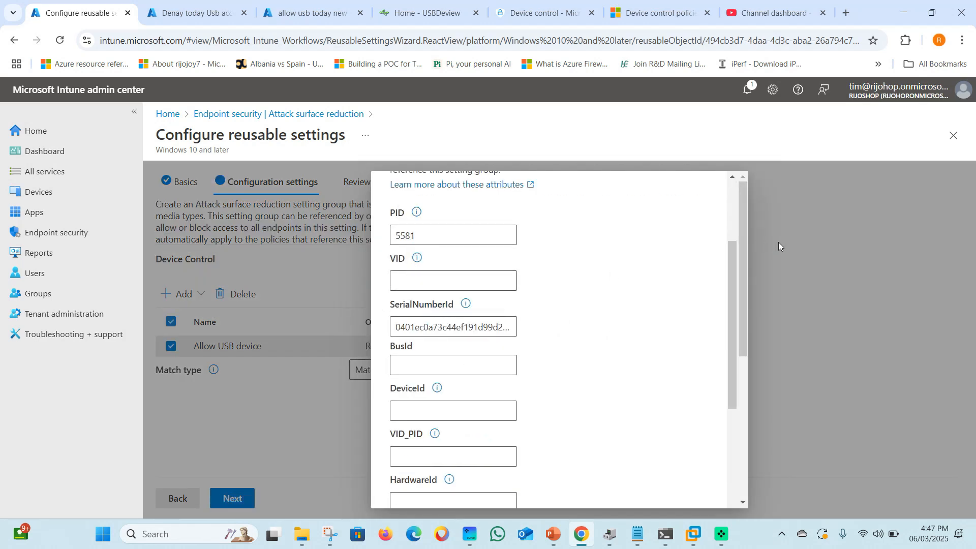
{"action": "scroll", "coordinate": [422, 394], "scroll_direction": "down", "scroll_amount": 3}
{"action": "scroll", "coordinate": [604, 407], "scroll_direction": "down", "scroll_amount": 5}
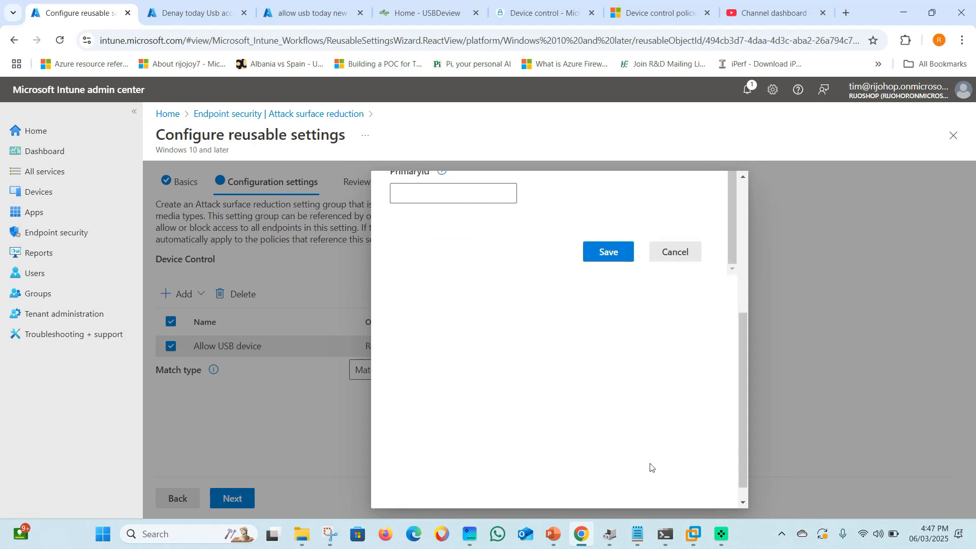
{"action": "left_click", "coordinate": [672, 260]}
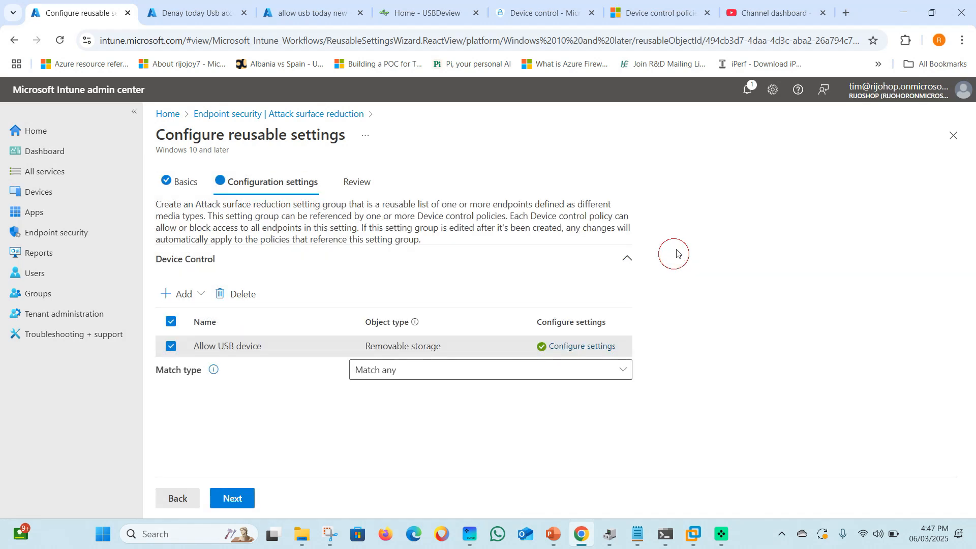
{"action": "left_click", "coordinate": [959, 135]}
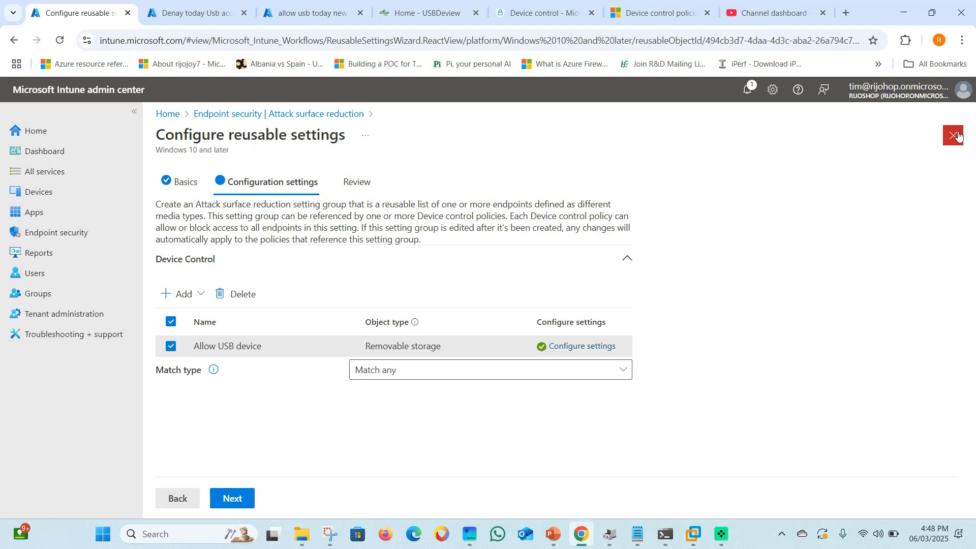
Switch to the Windows 11 x64-Sam machine, run Get-MpComputerStatus in PowerShell ISE and check when the device control policies were last updated
{"action": "left_click", "coordinate": [704, 543]}
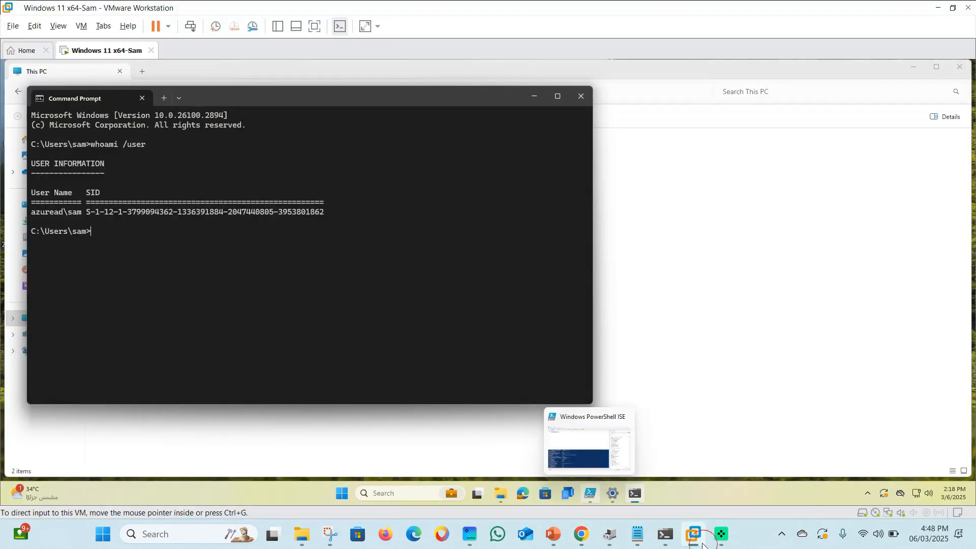
{"action": "left_click", "coordinate": [533, 98]}
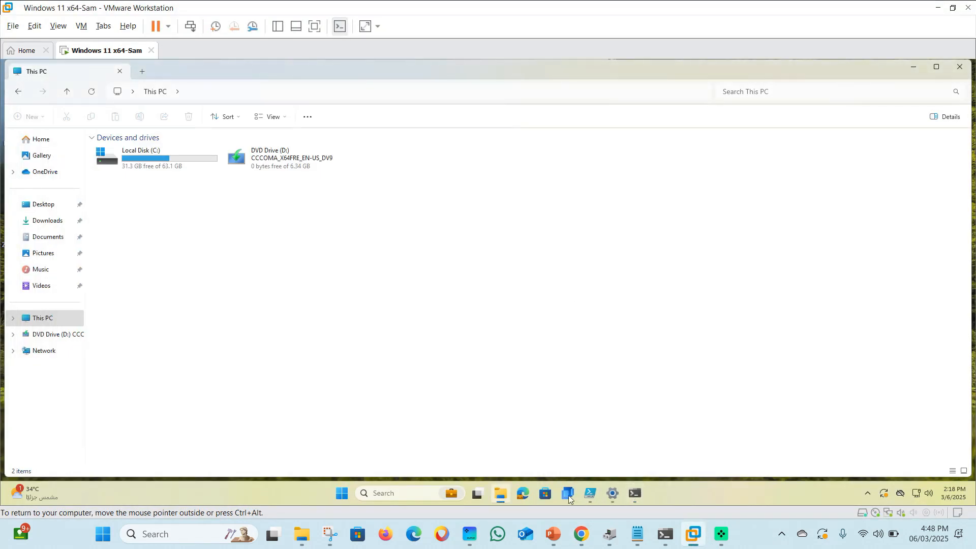
{"action": "left_click", "coordinate": [589, 494]}
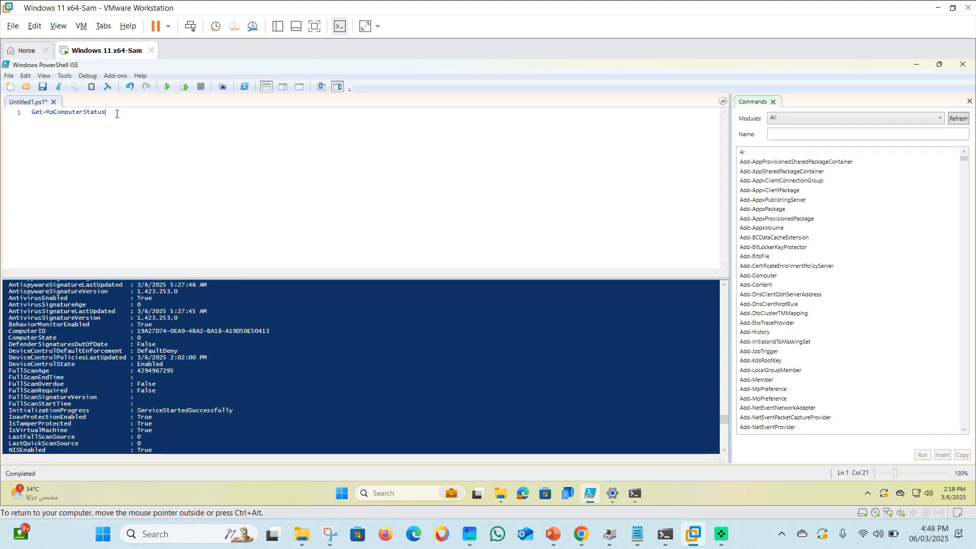
{"action": "left_click", "coordinate": [168, 87]}
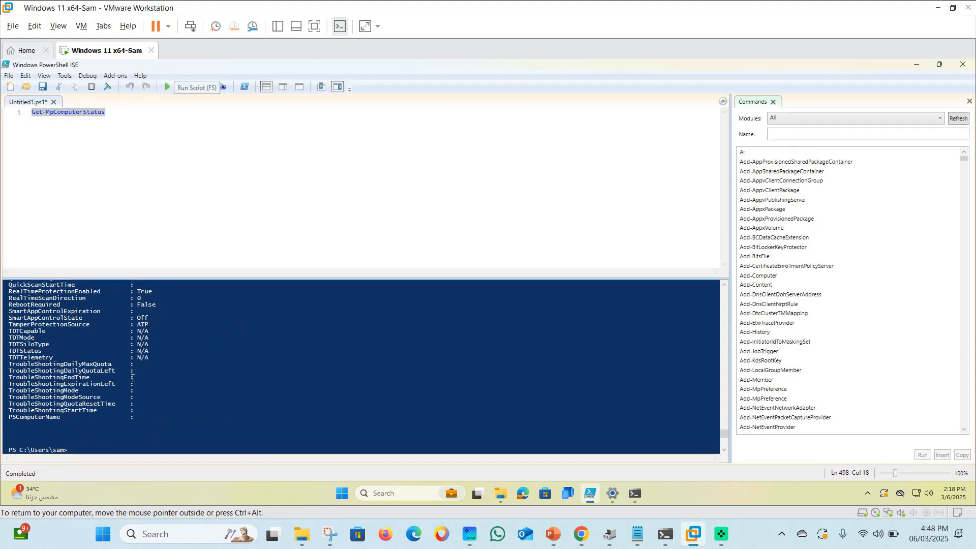
{"action": "scroll", "coordinate": [115, 391], "scroll_direction": "up", "scroll_amount": 8}
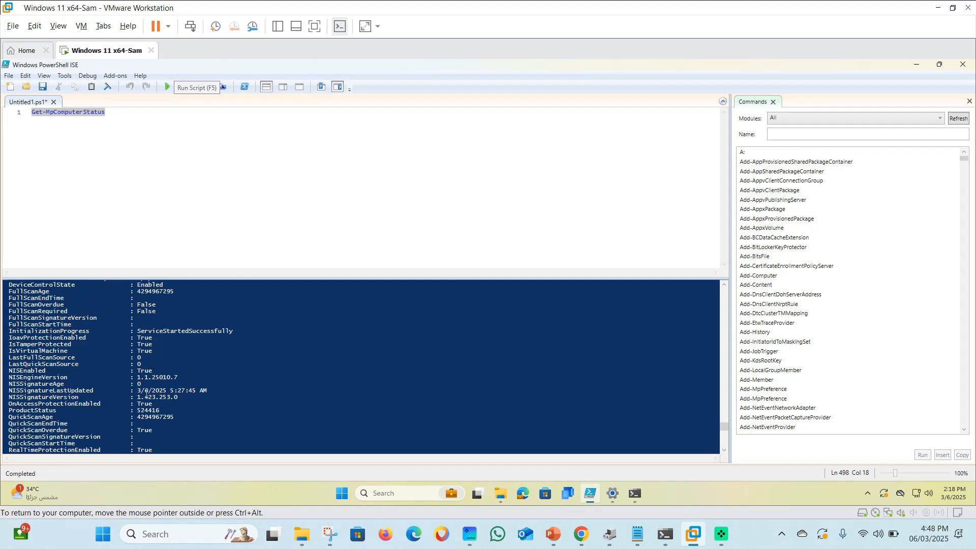
{"action": "scroll", "coordinate": [160, 405], "scroll_direction": "up", "scroll_amount": 10}
{"action": "scroll", "coordinate": [82, 386], "scroll_direction": "down", "scroll_amount": 2}
{"action": "scroll", "coordinate": [82, 386], "scroll_direction": "down", "scroll_amount": 2}
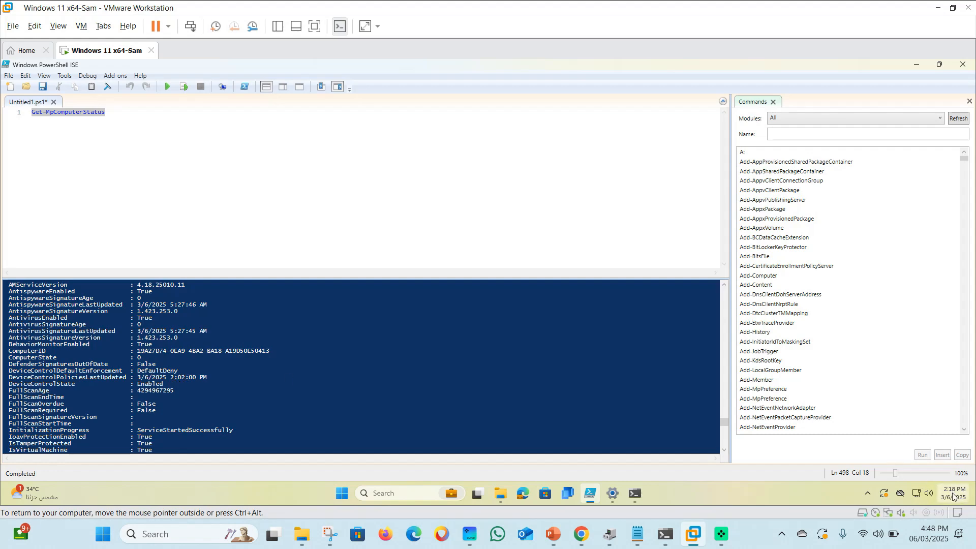
Open the management info of the connected work or school account in Settings and start a device sync
{"action": "left_click", "coordinate": [612, 494]}
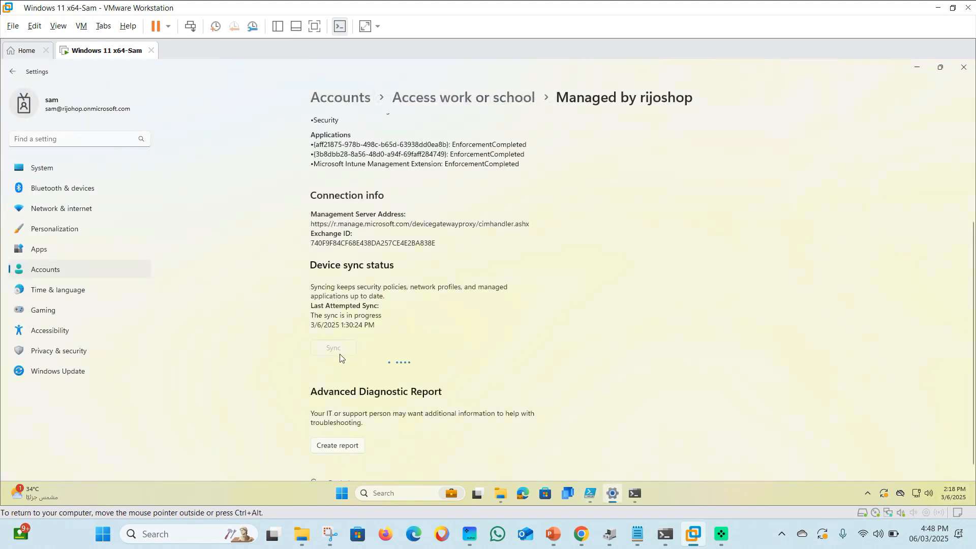
{"action": "left_click", "coordinate": [44, 169]}
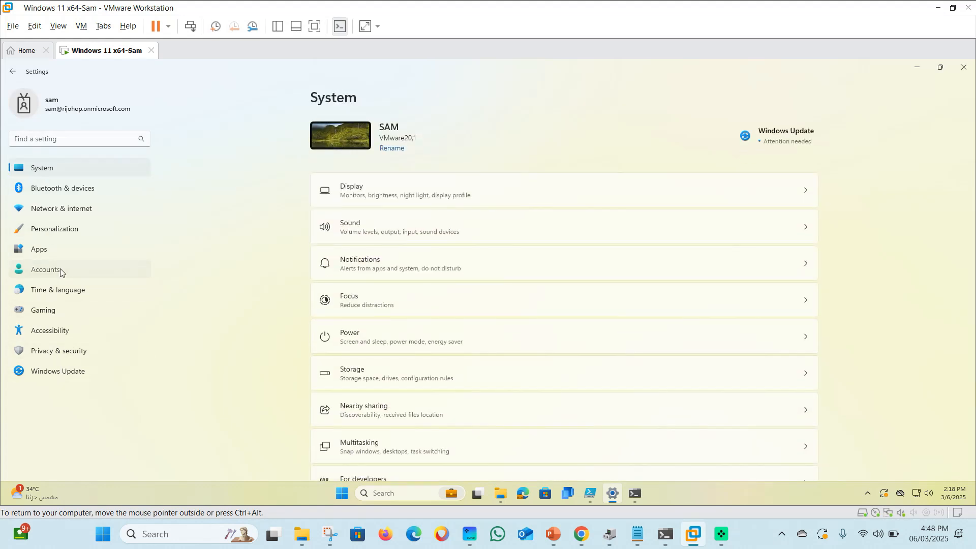
{"action": "left_click", "coordinate": [60, 268]}
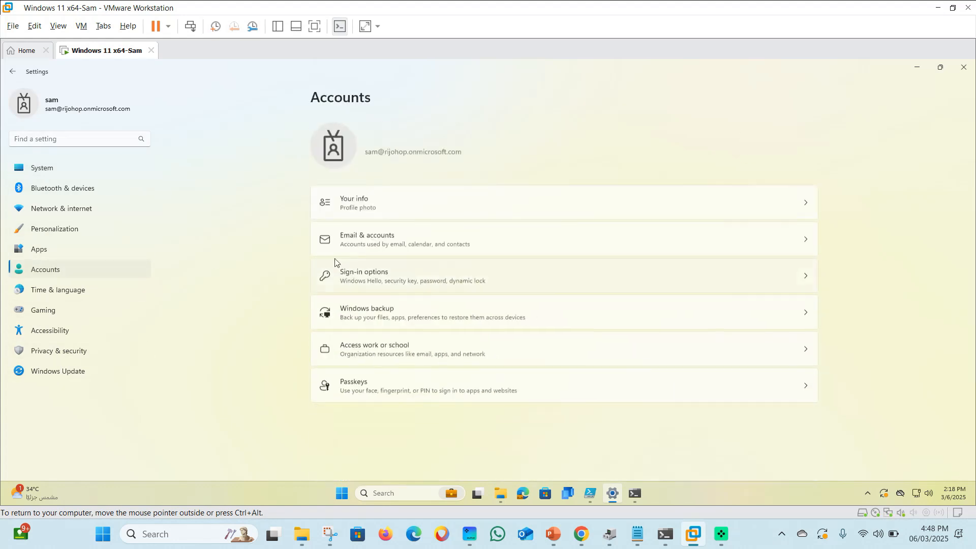
{"action": "left_click", "coordinate": [408, 352]}
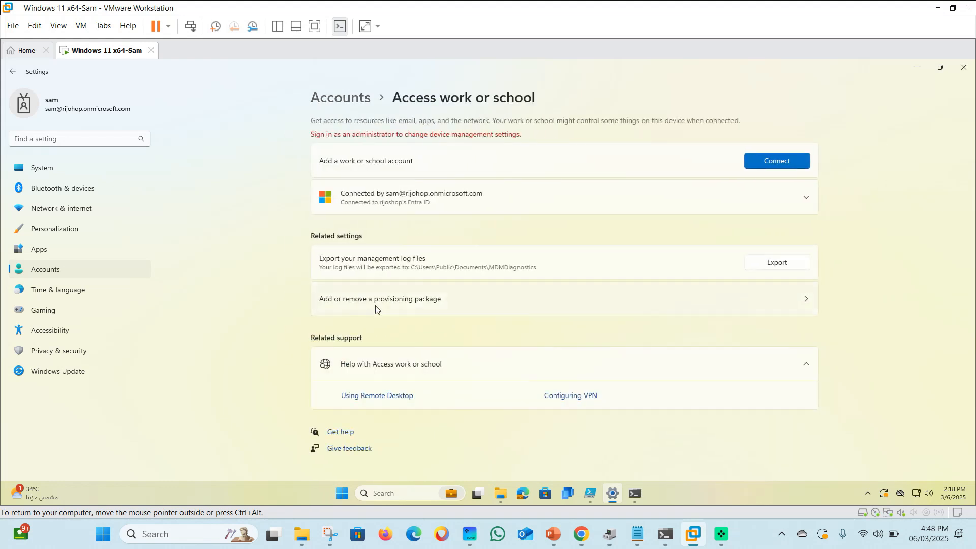
{"action": "left_click", "coordinate": [446, 194]}
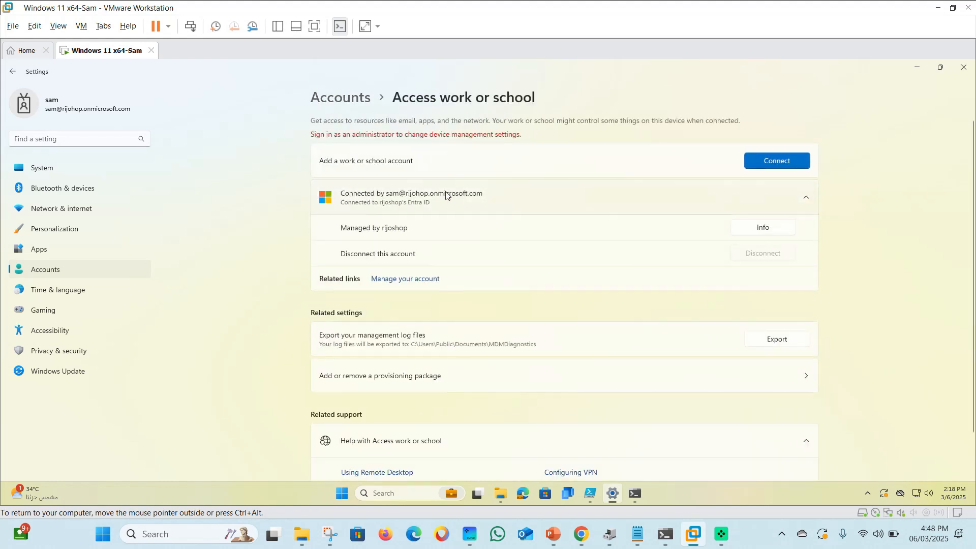
{"action": "left_click", "coordinate": [756, 230]}
{"action": "scroll", "coordinate": [351, 350], "scroll_direction": "down", "scroll_amount": 2}
{"action": "scroll", "coordinate": [351, 351], "scroll_direction": "down", "scroll_amount": 2}
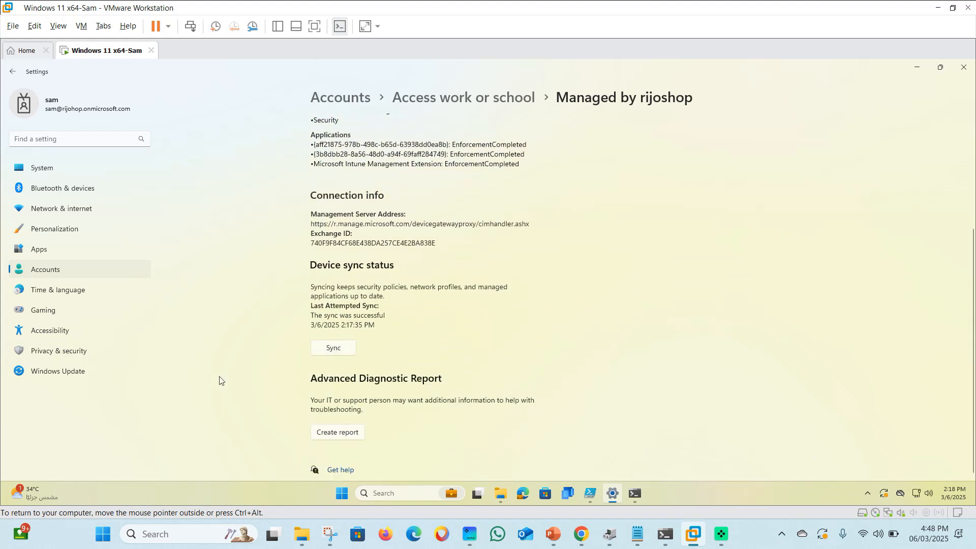
{"action": "left_click", "coordinate": [331, 349]}
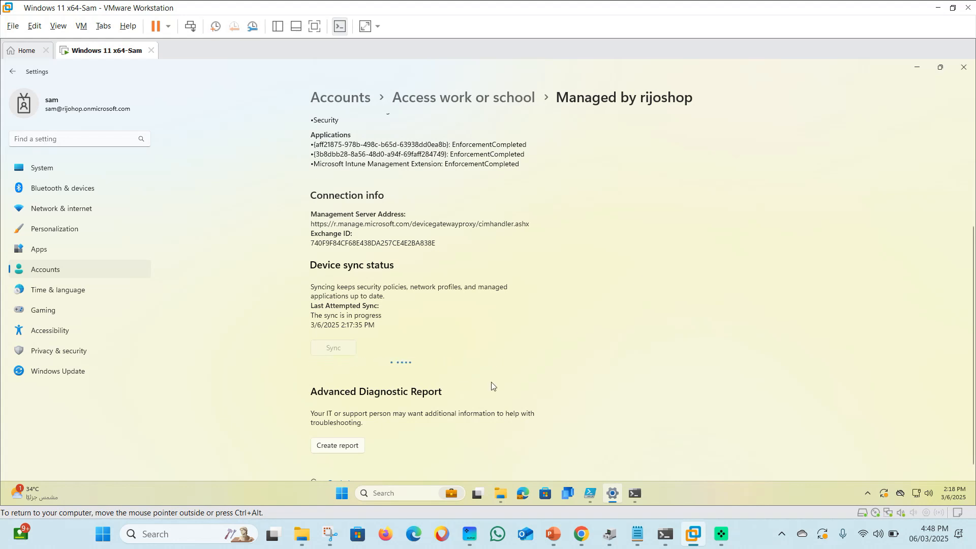
Rerun Get-MpComputerStatus in PowerShell ISE, check when the device control policies were last updated, and minimize the window
{"action": "left_click", "coordinate": [590, 494]}
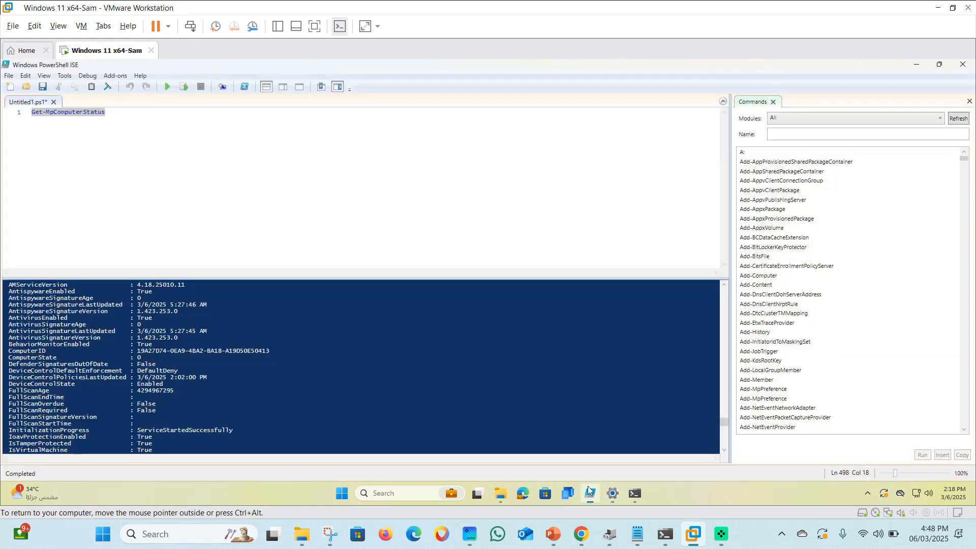
{"action": "left_click_drag", "start_coordinate": [152, 220], "coordinate": [27, 111]}
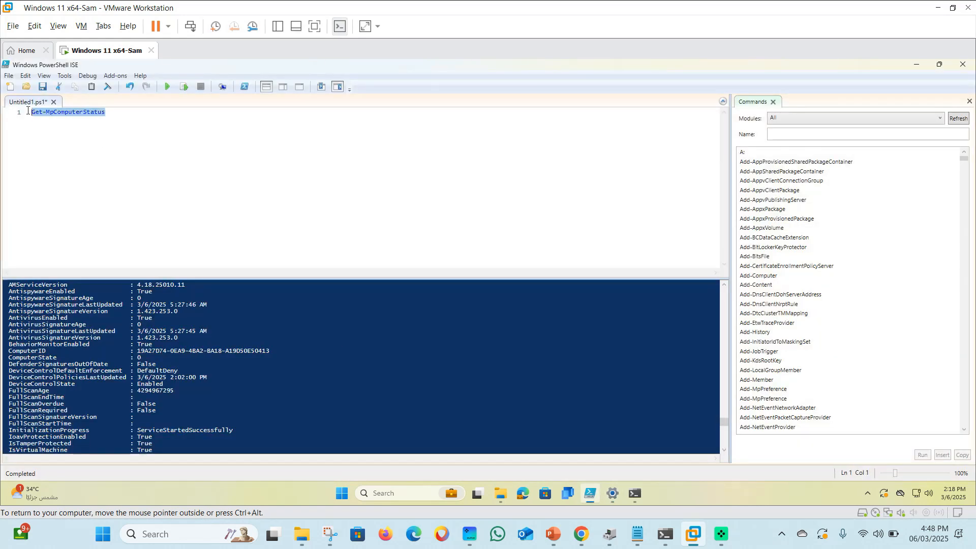
{"action": "left_click", "coordinate": [169, 87]}
{"action": "scroll", "coordinate": [161, 333], "scroll_direction": "up", "scroll_amount": 5}
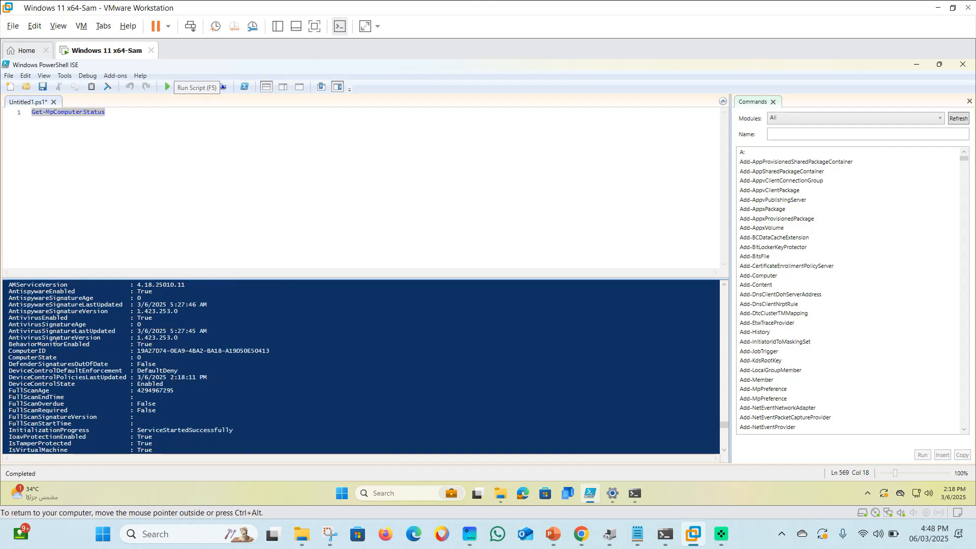
{"action": "scroll", "coordinate": [55, 344], "scroll_direction": "up", "scroll_amount": 4}
{"action": "scroll", "coordinate": [50, 374], "scroll_direction": "down", "scroll_amount": 2}
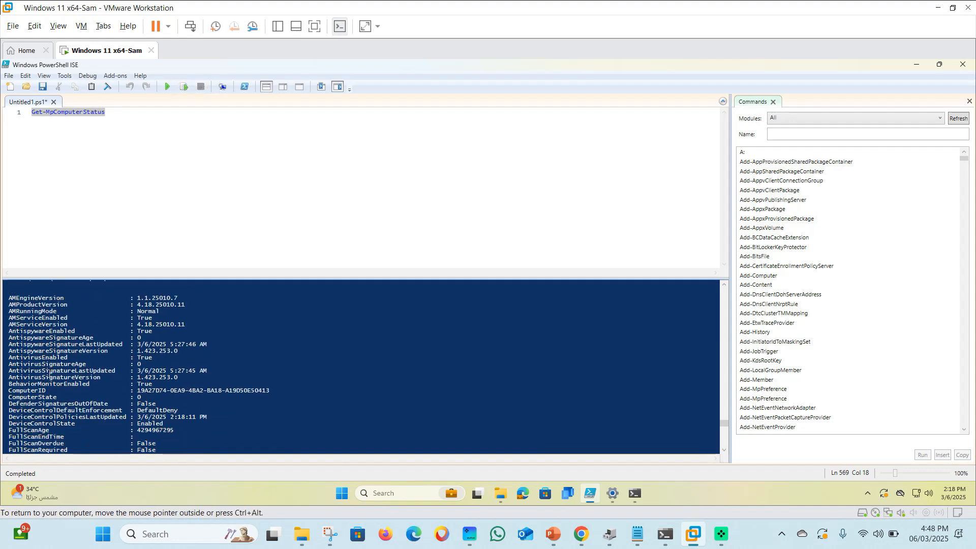
{"action": "scroll", "coordinate": [48, 373], "scroll_direction": "down", "scroll_amount": 2}
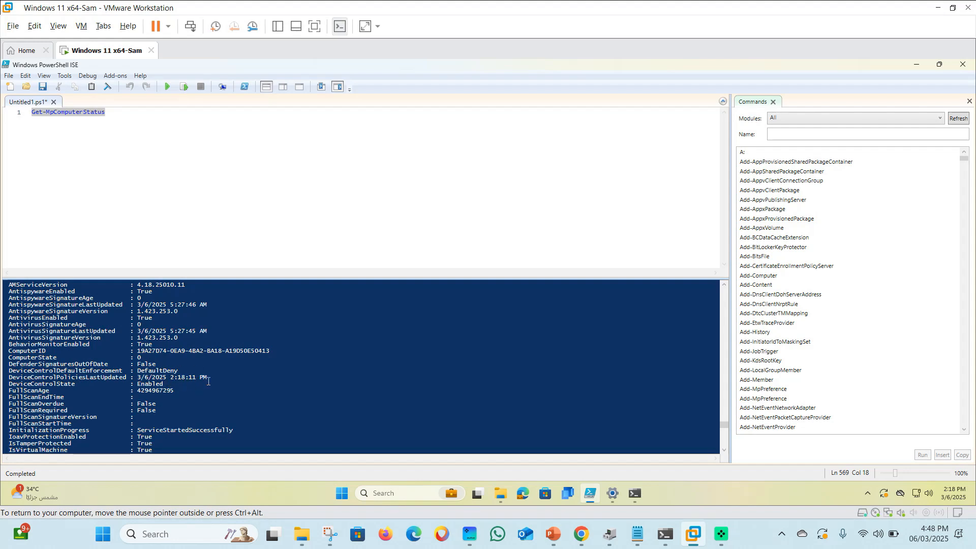
{"action": "key", "text": "ctrl+alt"}
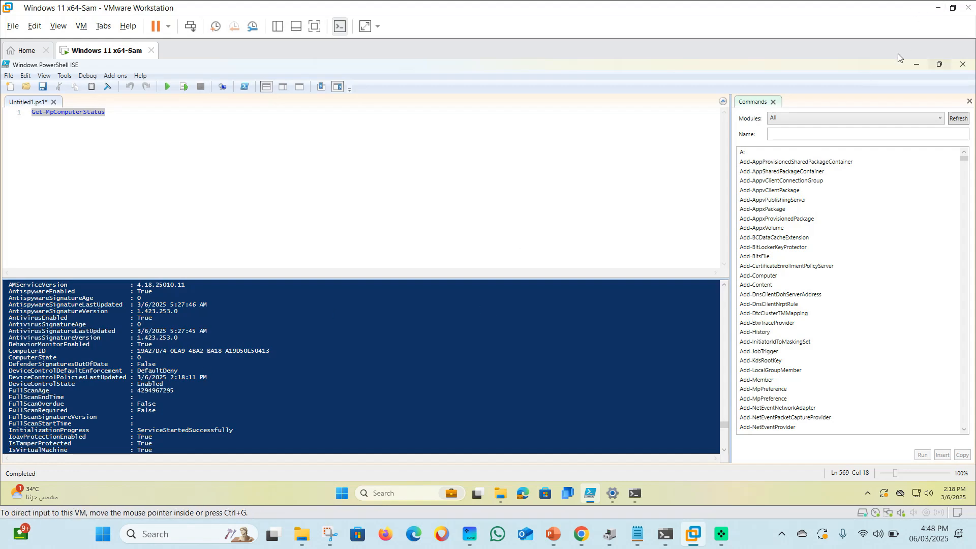
{"action": "left_click", "coordinate": [918, 69]}
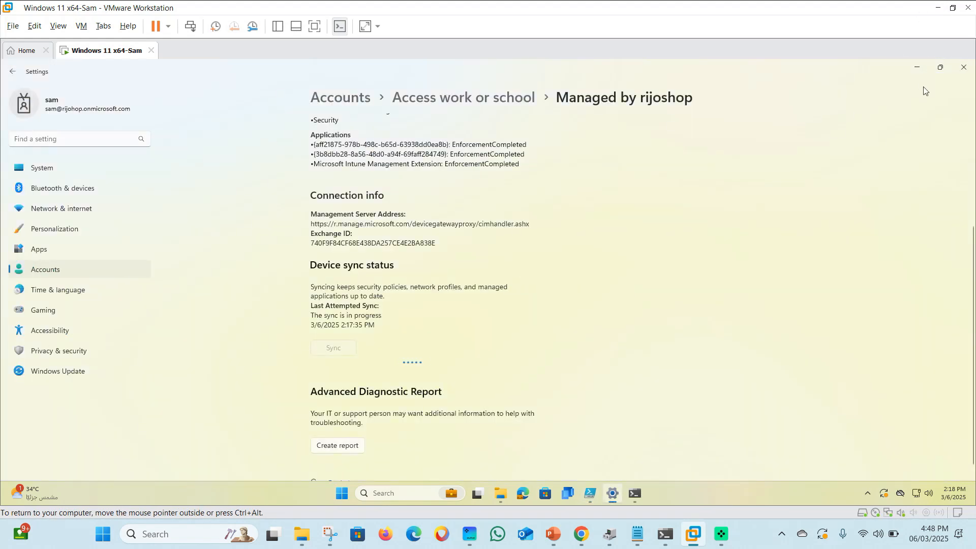
Show This PC in File Explorer and connect the SanDisk 3.2Gen1 drive to the Windows 11 x64-Sam virtual machine
{"action": "key", "text": "super+e"}
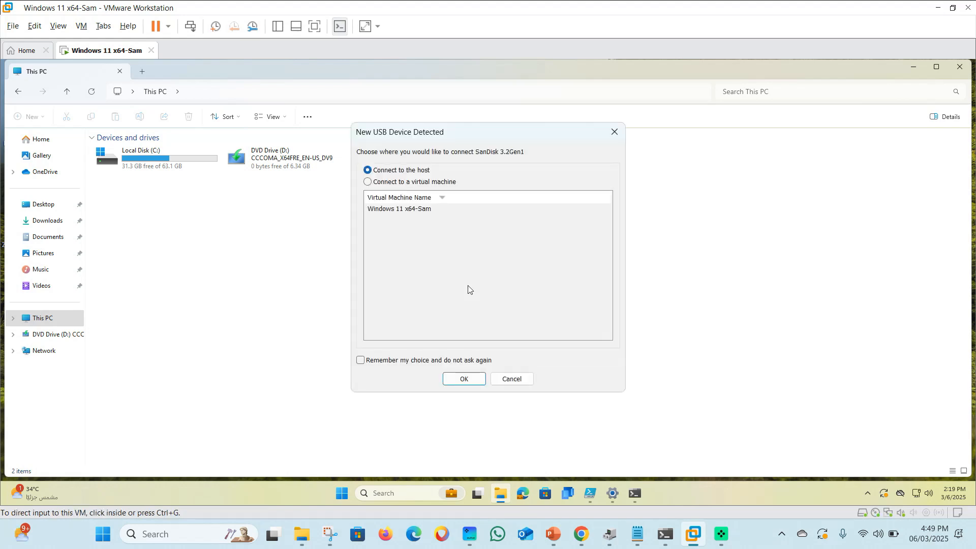
{"action": "left_click", "coordinate": [373, 184]}
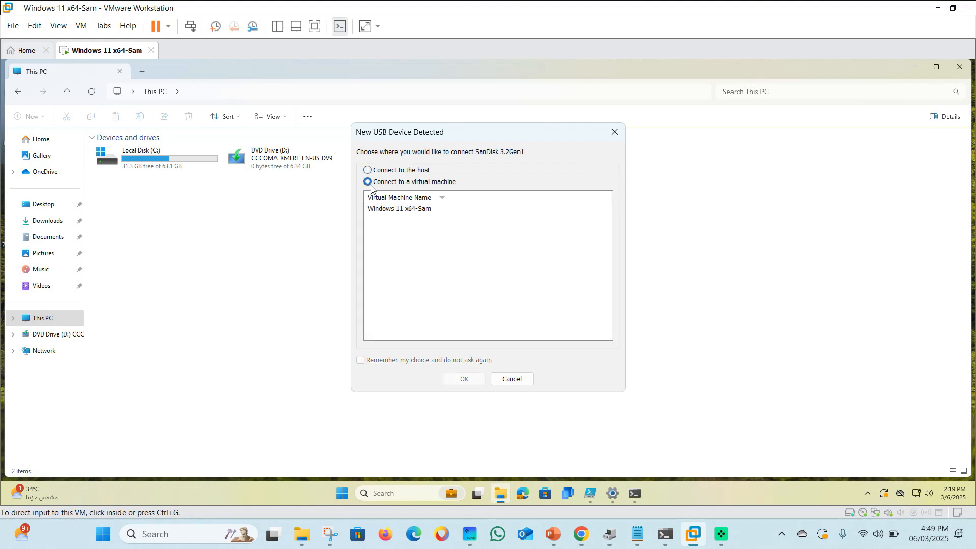
{"action": "left_click", "coordinate": [406, 210]}
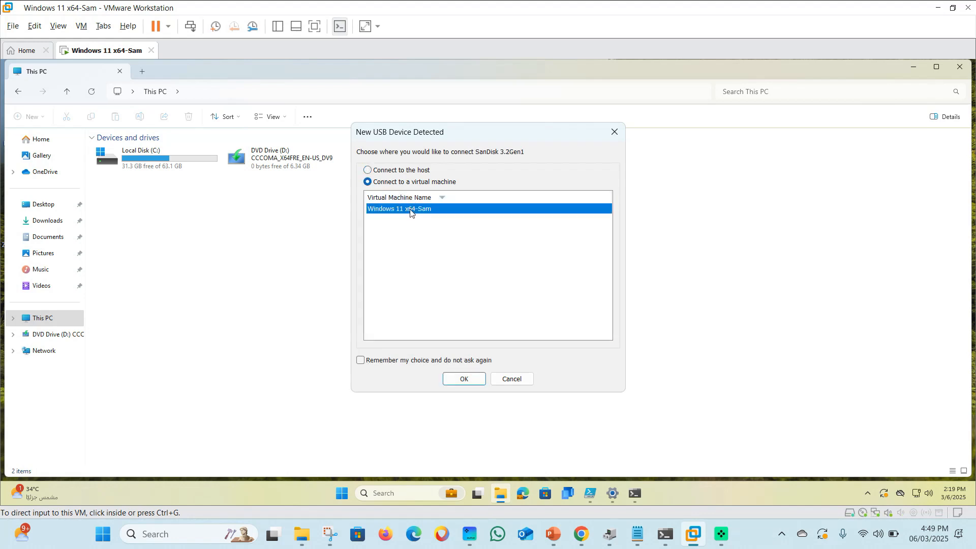
{"action": "left_click", "coordinate": [463, 379]}
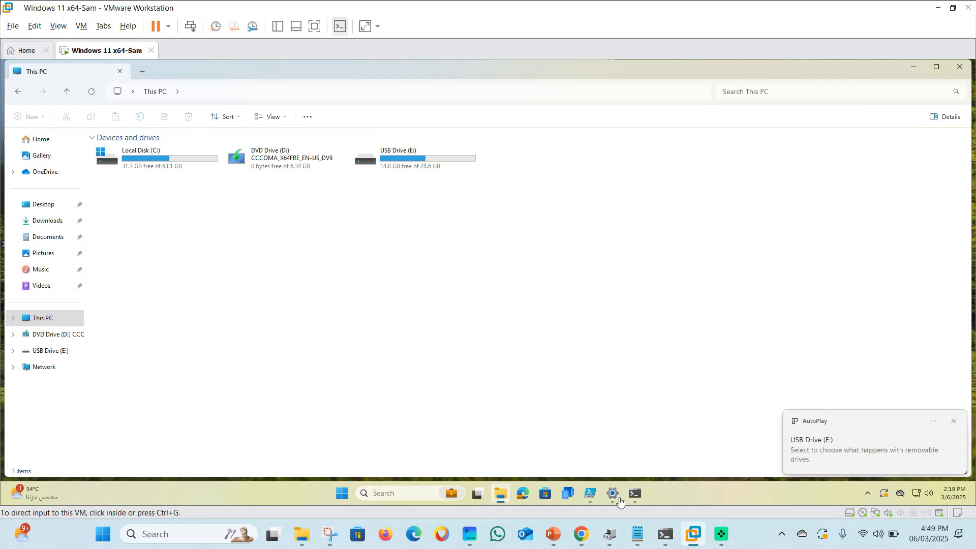
Open USB Drive (E:) in File Explorer to test access to it, and eject the drive
{"action": "left_click", "coordinate": [580, 483]}
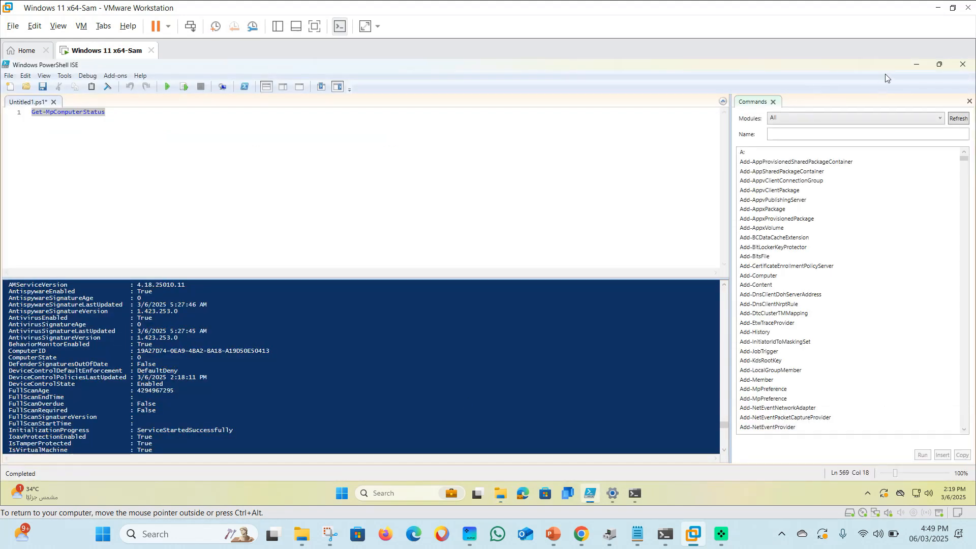
{"action": "left_click", "coordinate": [917, 64]}
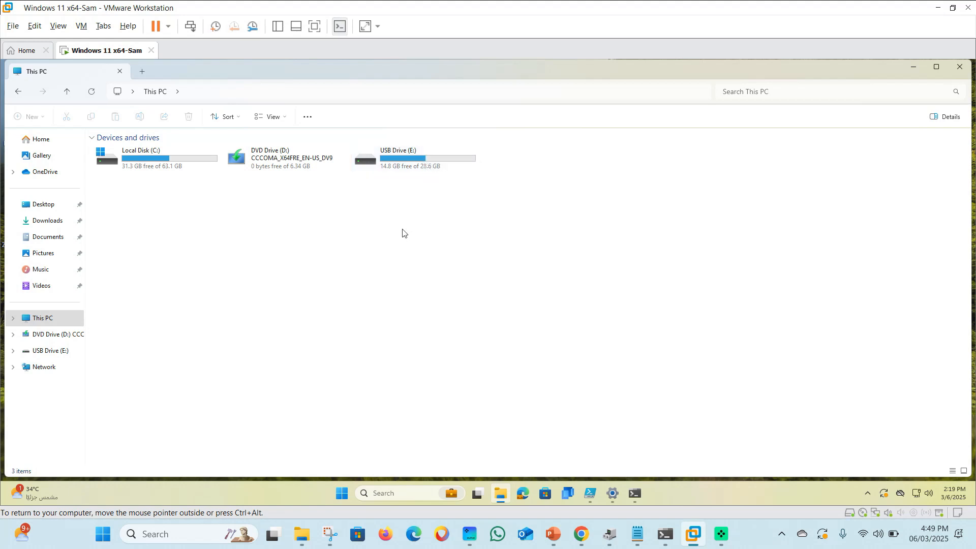
{"action": "left_click", "coordinate": [415, 168]}
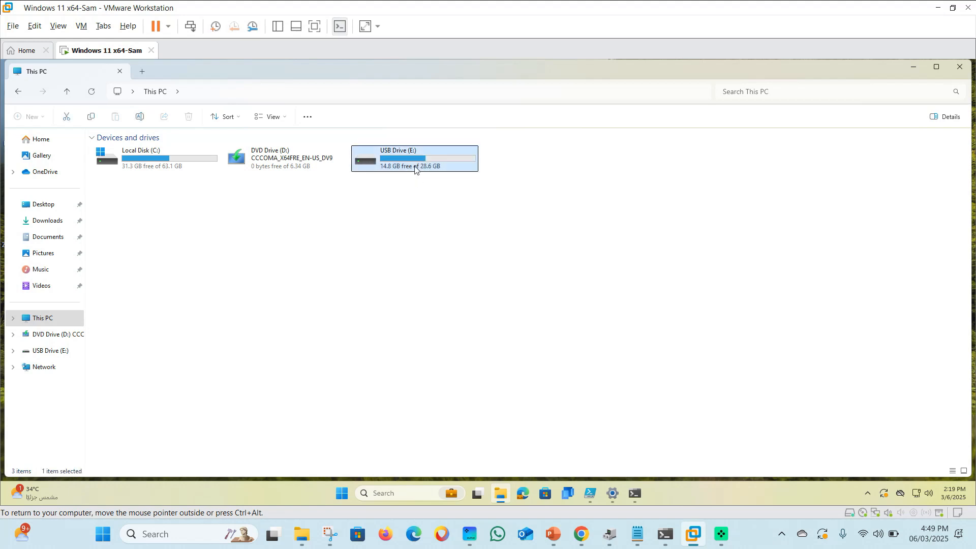
{"action": "double_click", "coordinate": [415, 168]}
{"action": "left_click", "coordinate": [18, 92]}
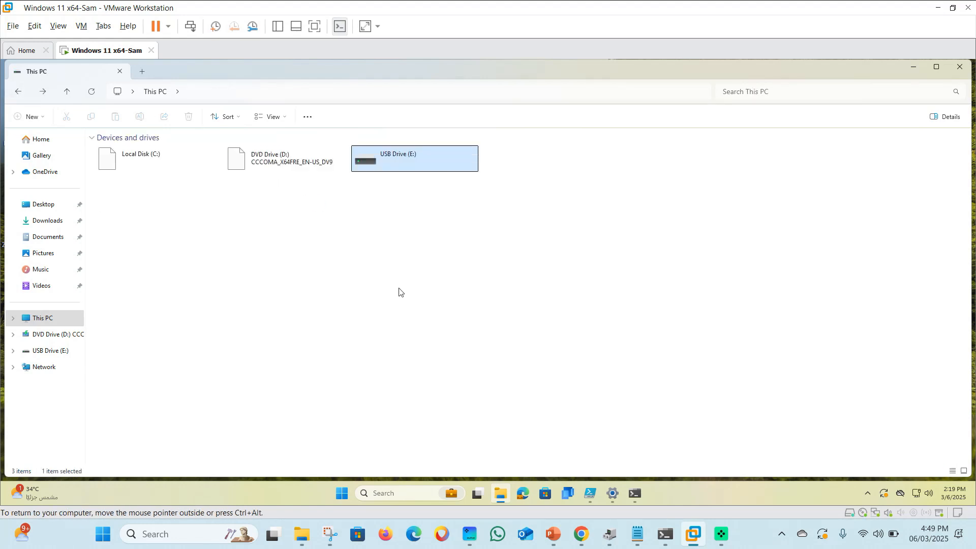
{"action": "right_click", "coordinate": [407, 160]}
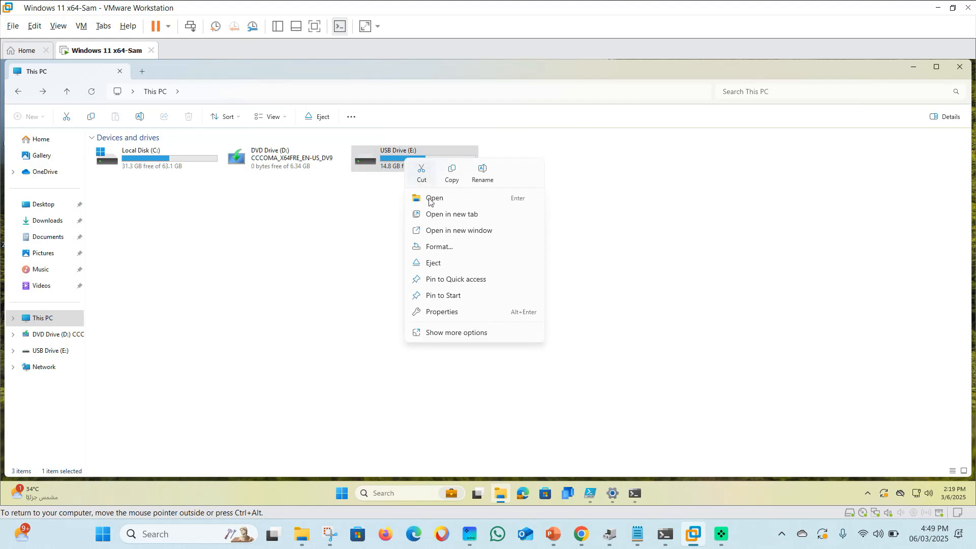
{"action": "left_click", "coordinate": [440, 263]}
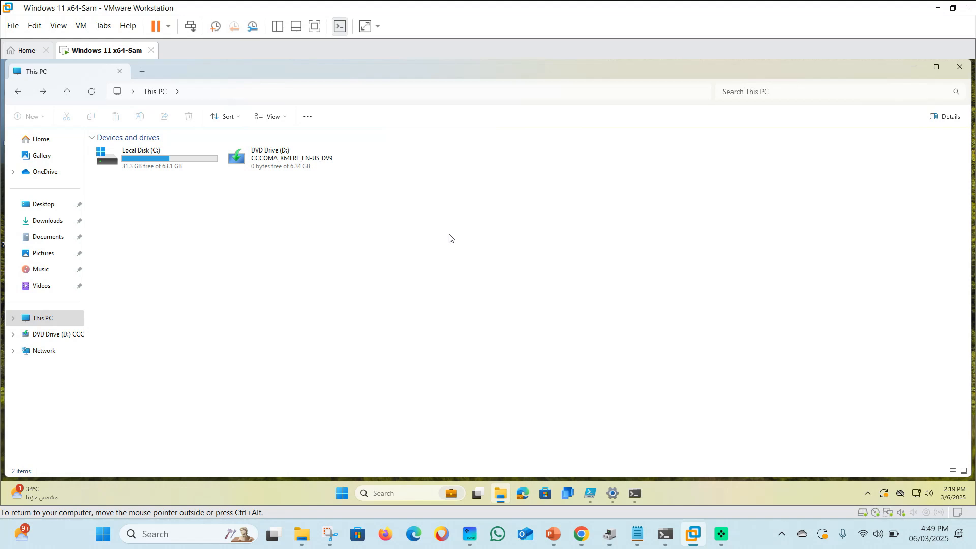
{"action": "left_click", "coordinate": [406, 183]}
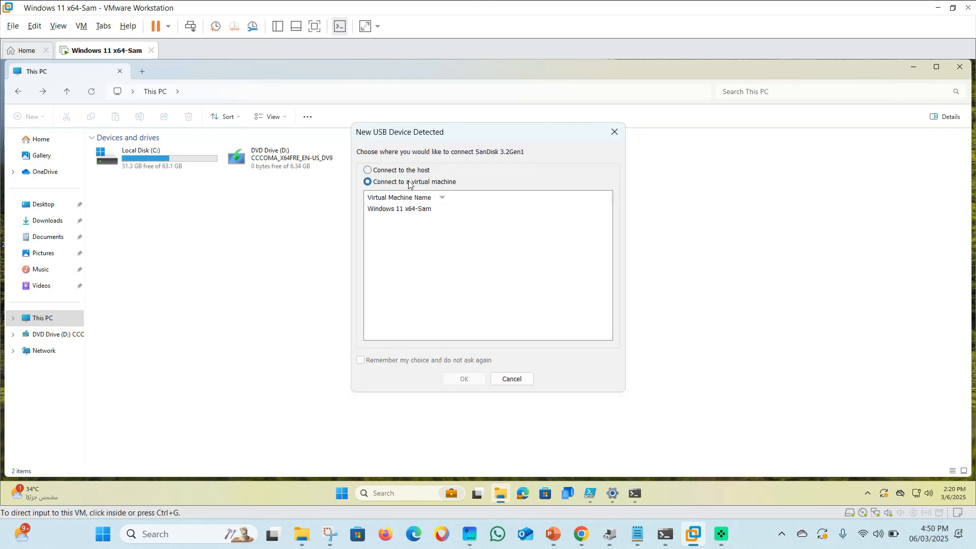
{"action": "left_click", "coordinate": [407, 210]}
{"action": "left_click", "coordinate": [511, 379]}
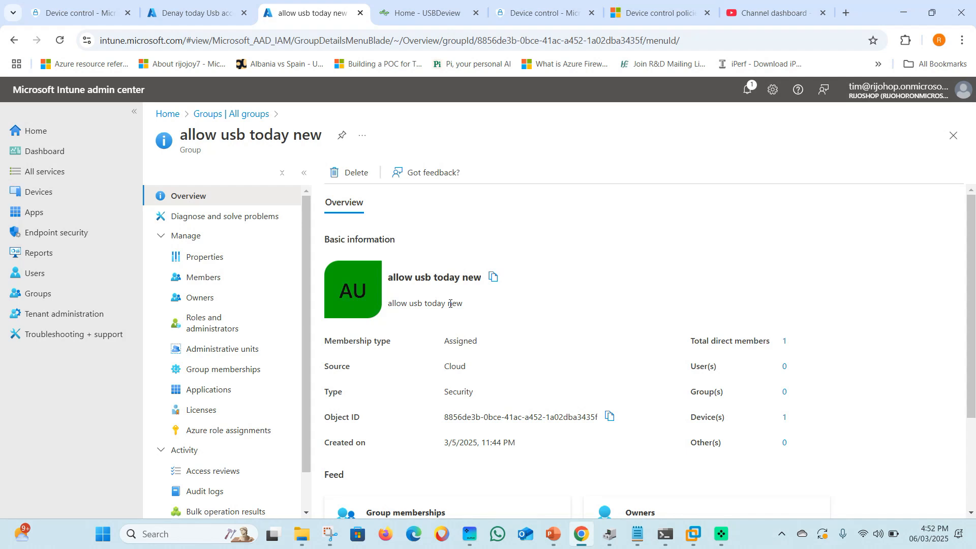
{"action": "left_click", "coordinate": [781, 534]}
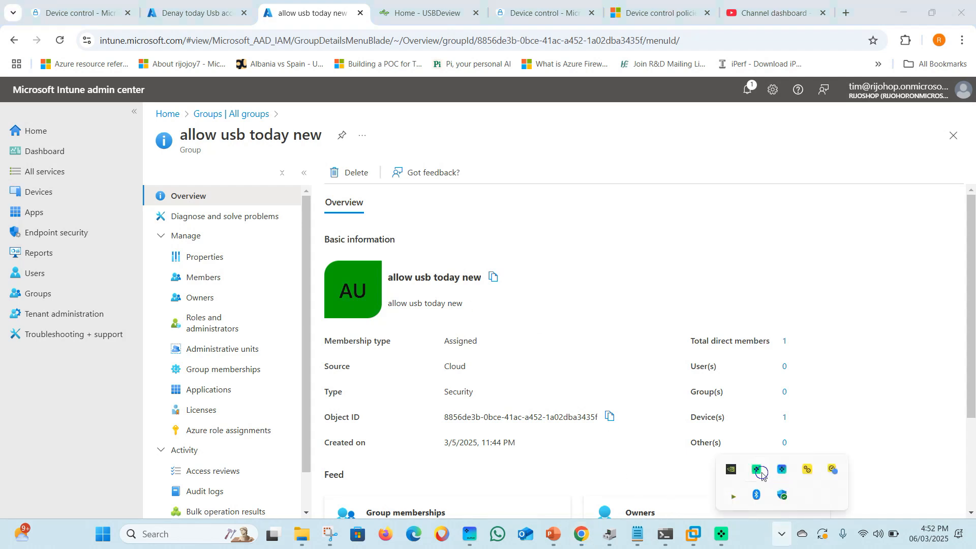